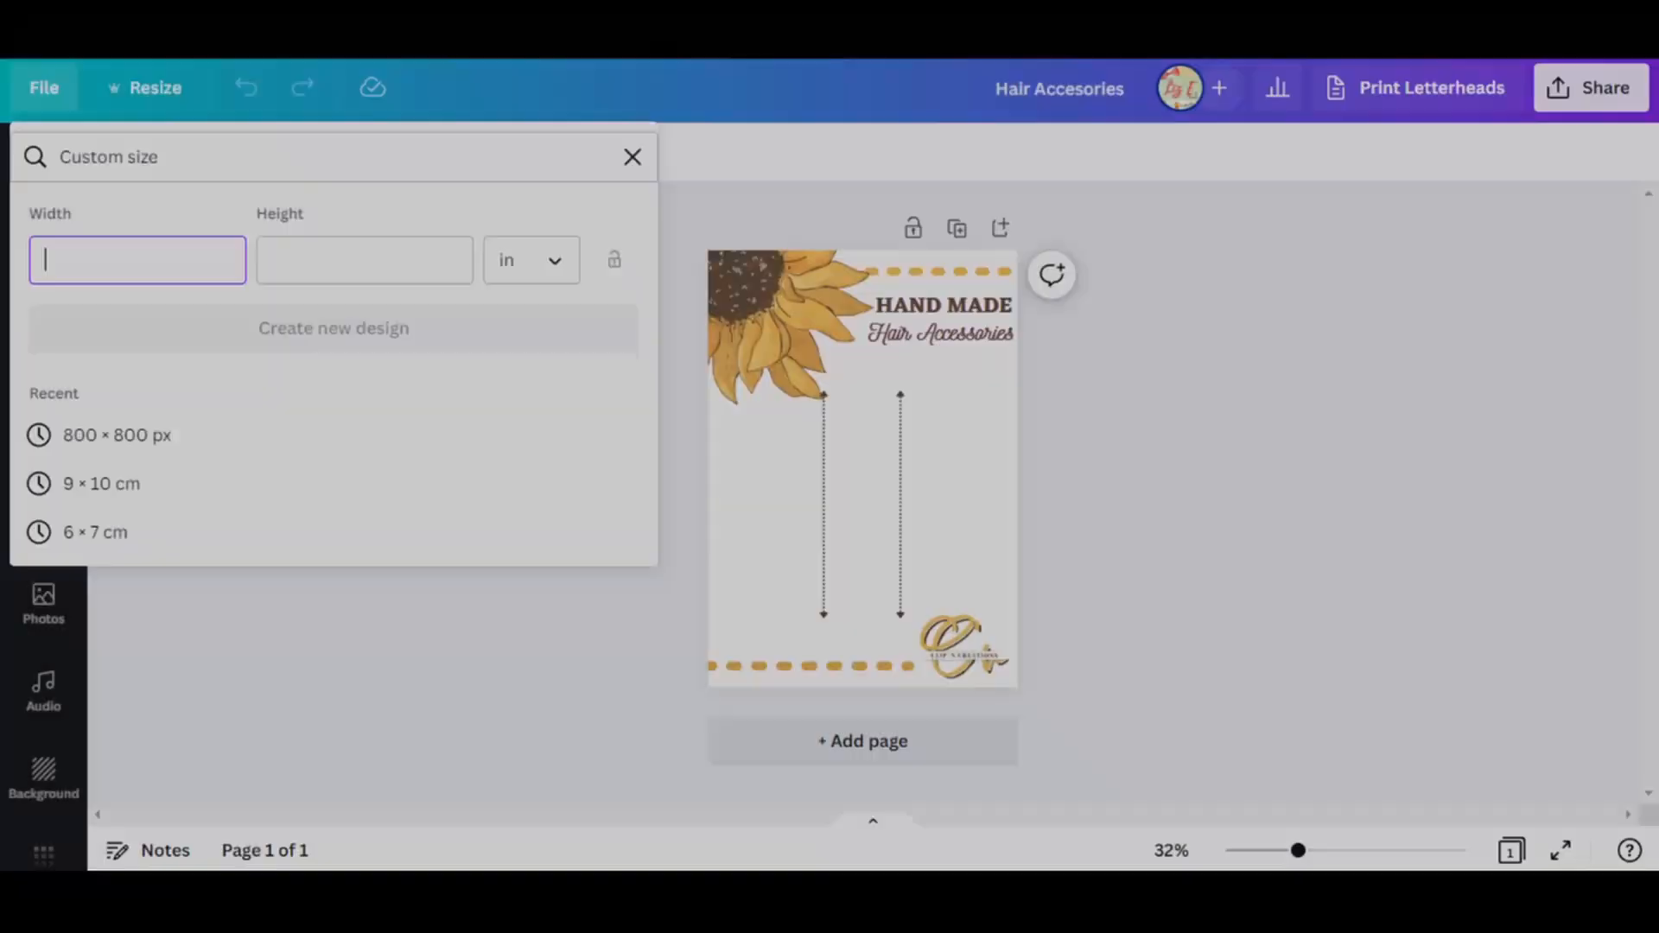
Create a new custom-size design 5.5 inches wide and 4.25 inches high.
{"action": "type", "text": "5"}
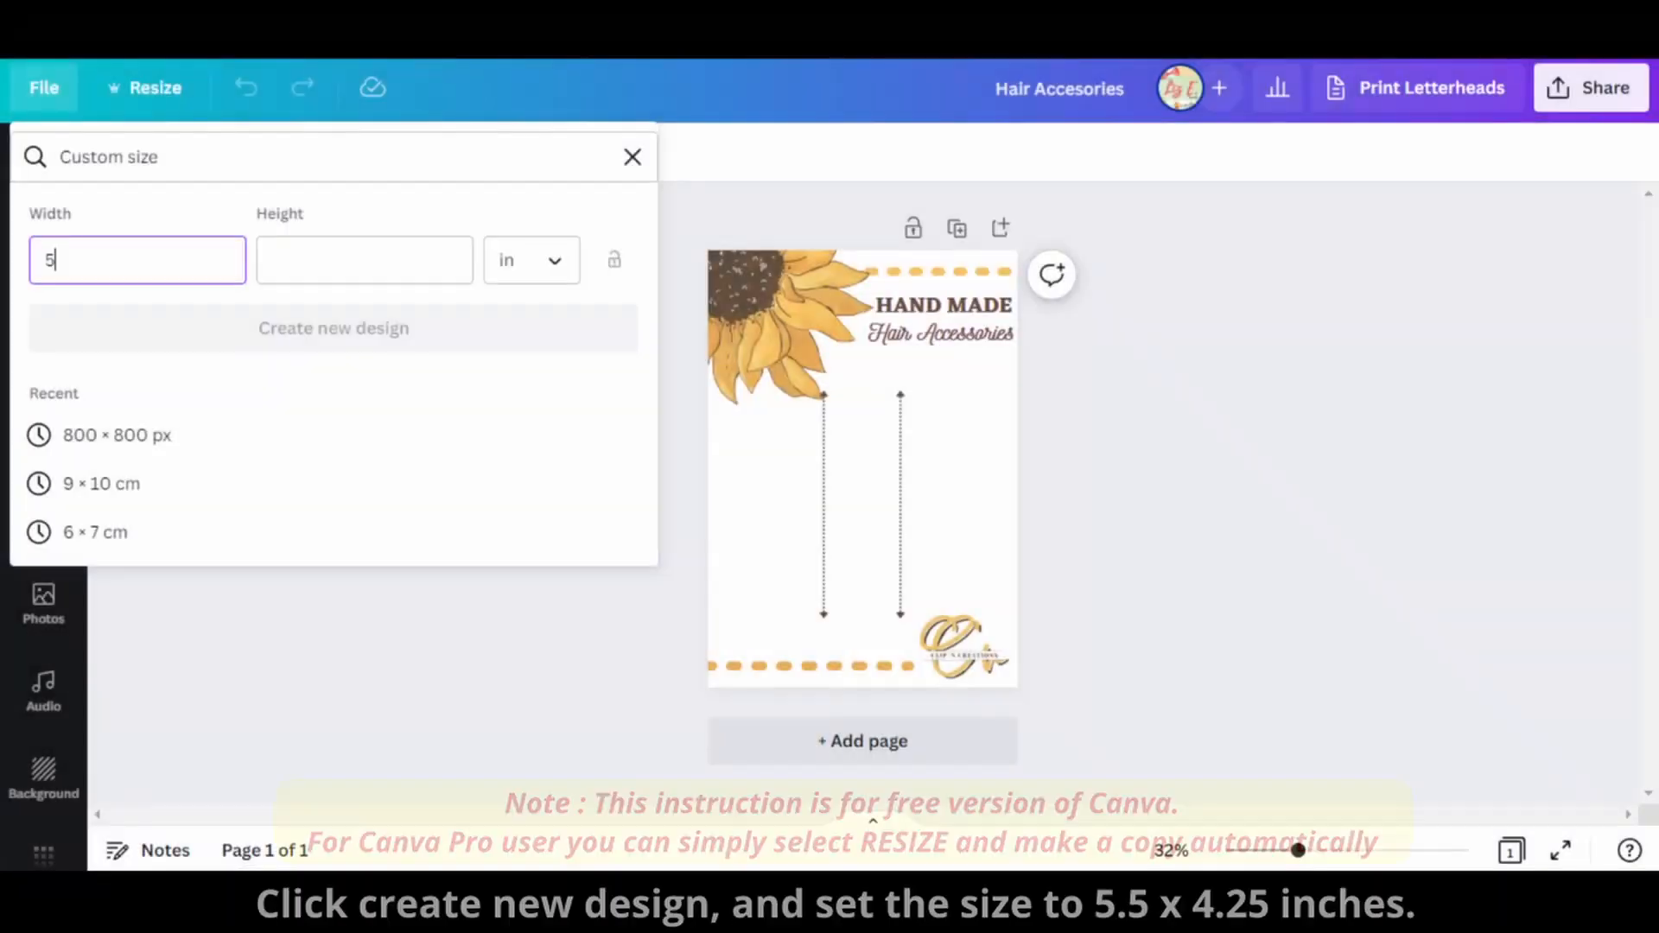
{"action": "type", "text": "."}
{"action": "type", "text": "4"}
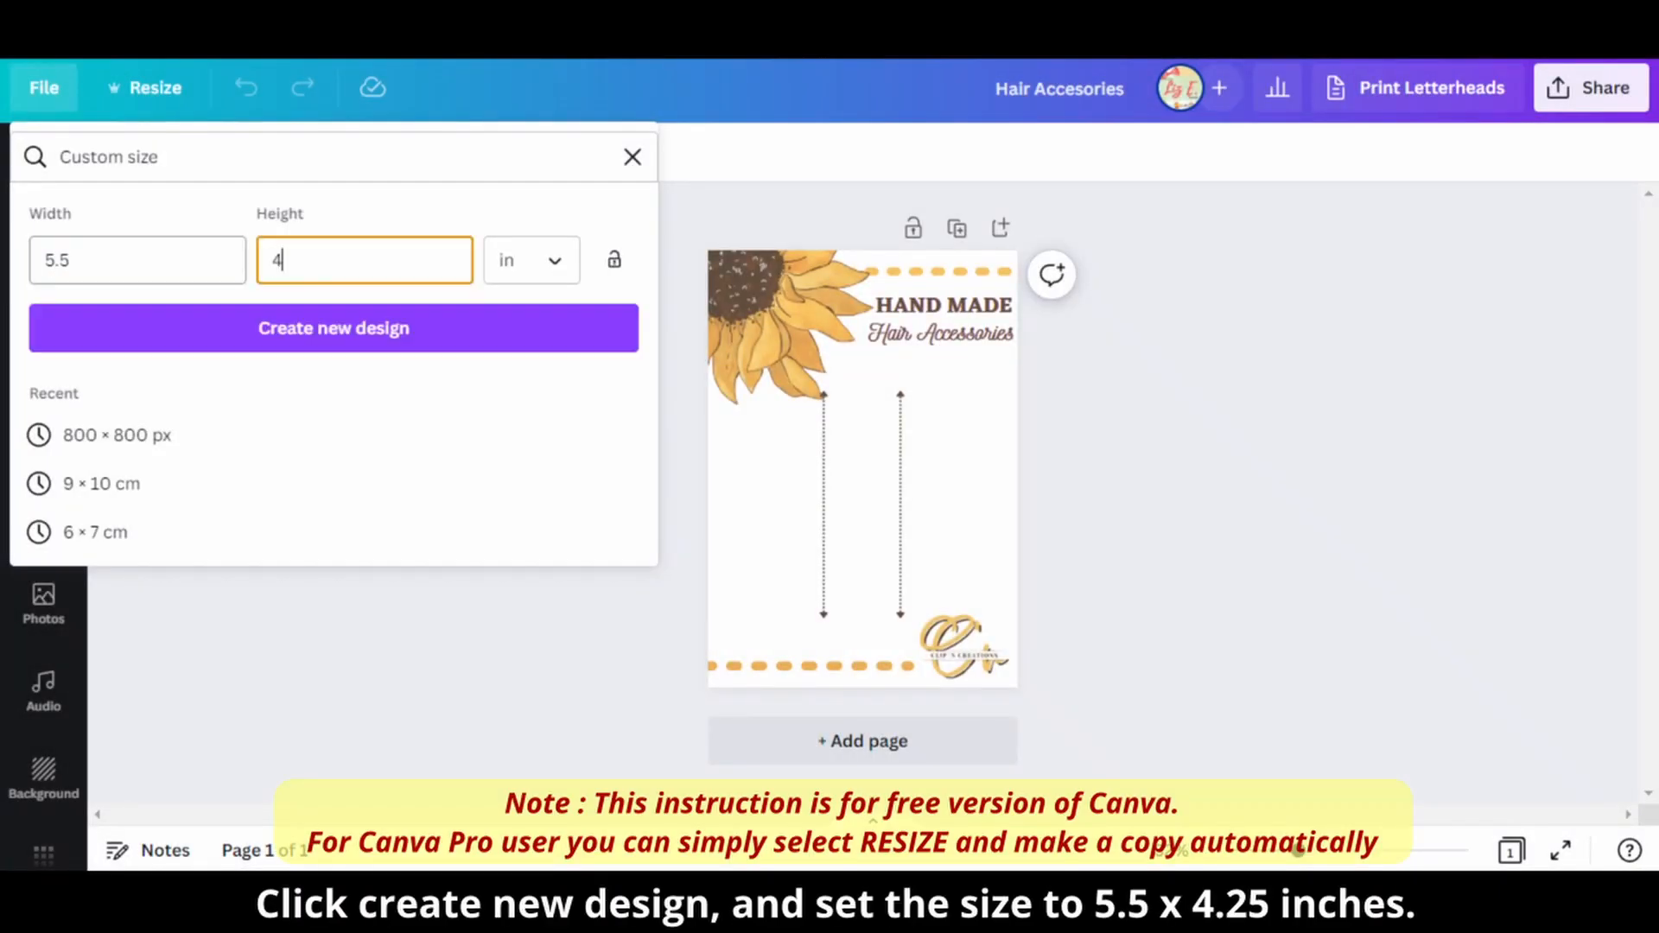
{"action": "left_click", "coordinate": [268, 339]}
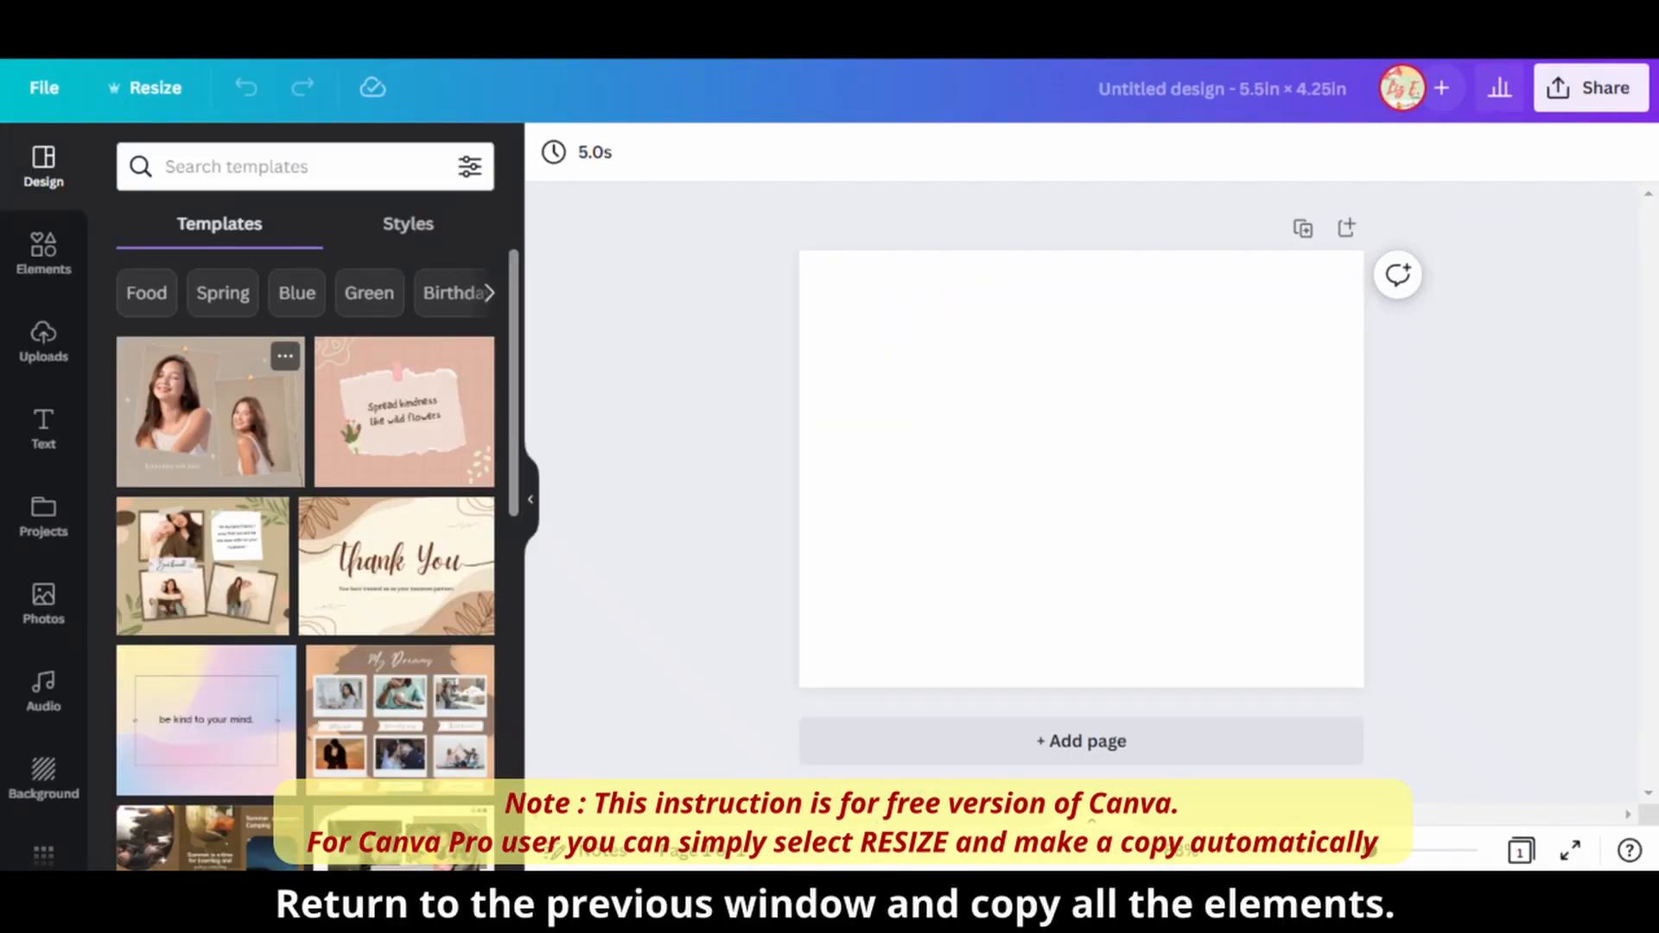
Copy all elements from the hair accessories design and paste them onto the new blank page.
{"action": "left_click_drag", "start_coordinate": [1264, 693], "coordinate": [702, 256]}
{"action": "key", "text": "ctrl+v"}
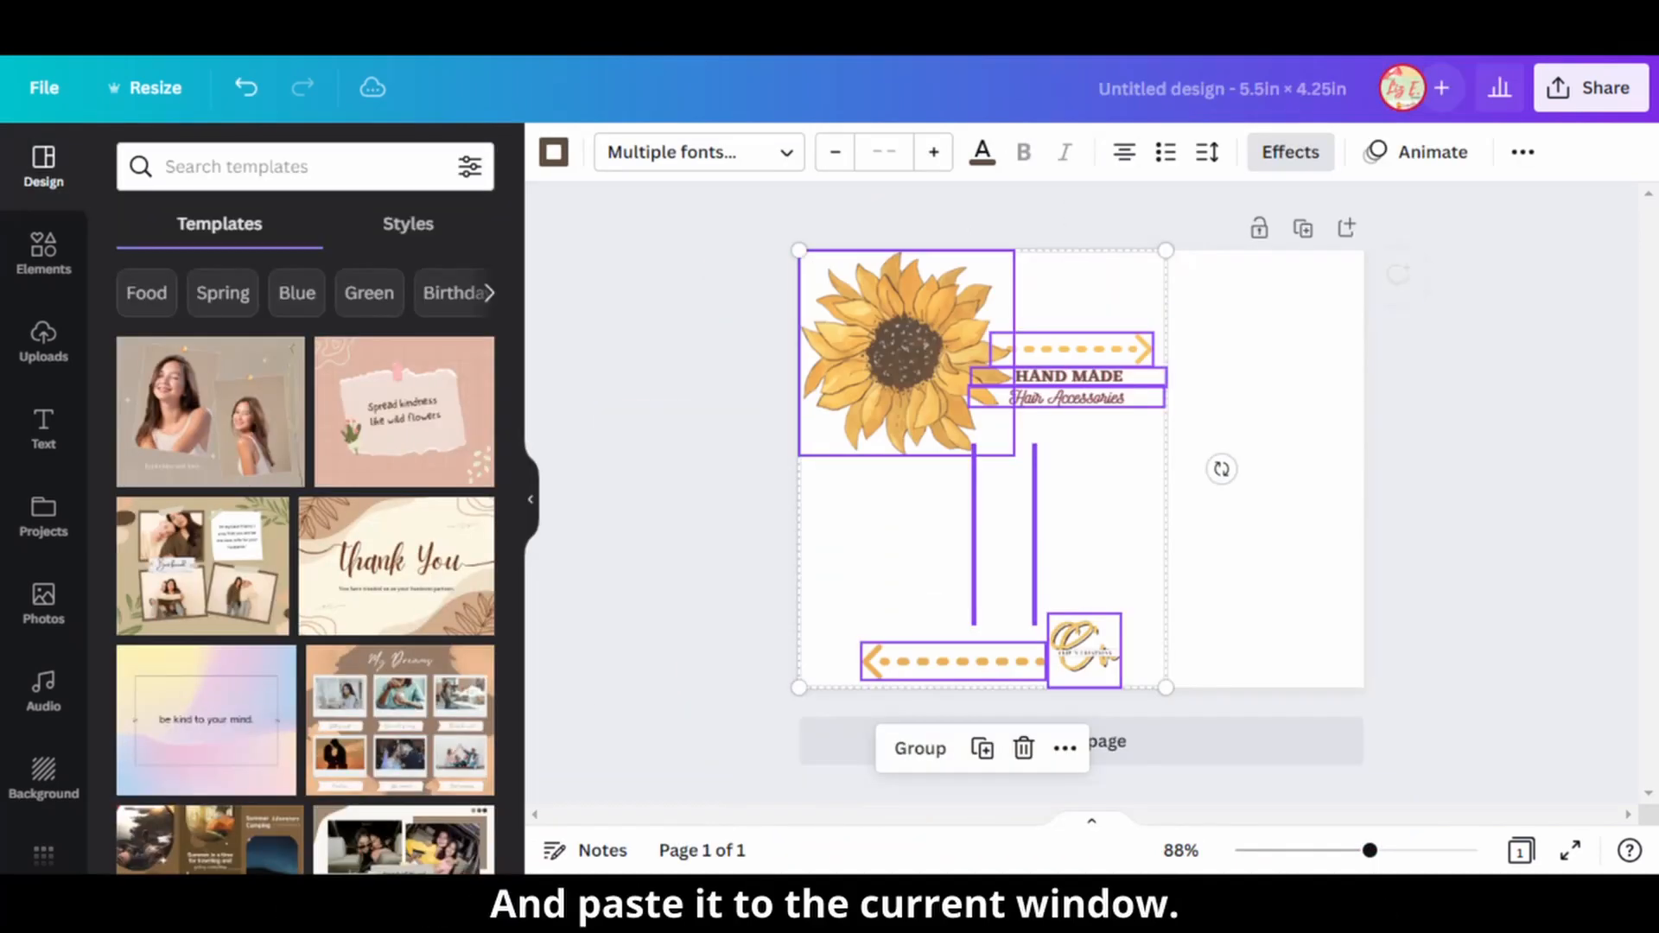
{"action": "left_click", "coordinate": [1402, 545]}
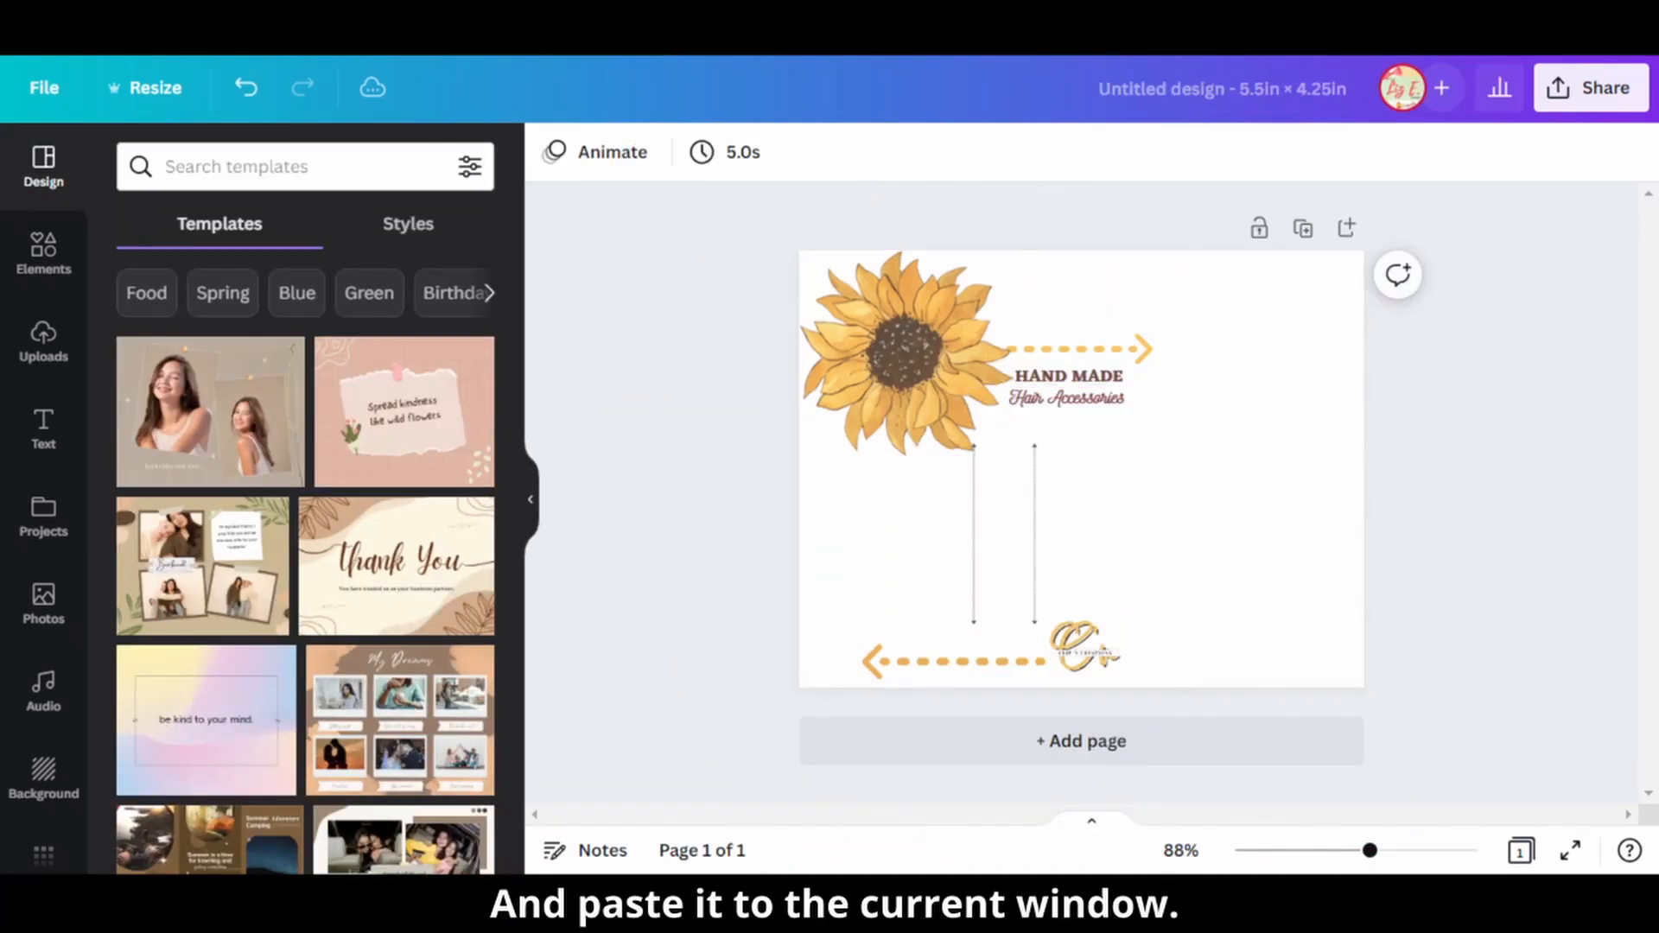
Delete both yellow dashed arrows from the page.
{"action": "left_click", "coordinate": [954, 662]}
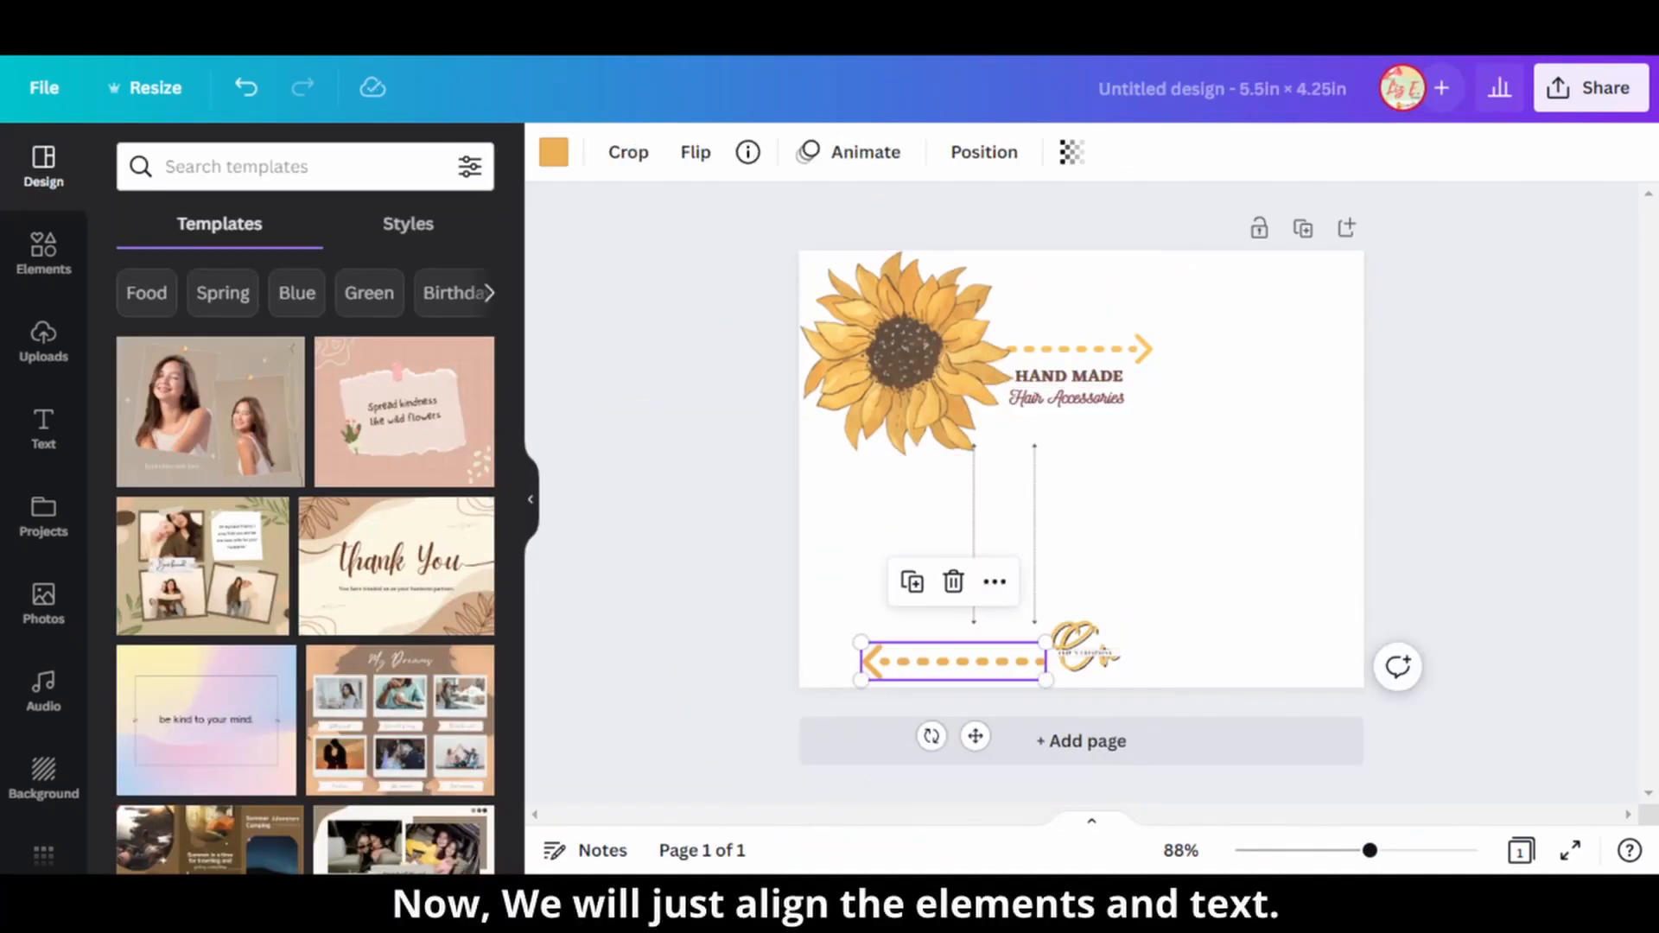
{"action": "key", "text": "Delete"}
{"action": "left_click", "coordinate": [1074, 349]}
{"action": "key", "text": "Delete"}
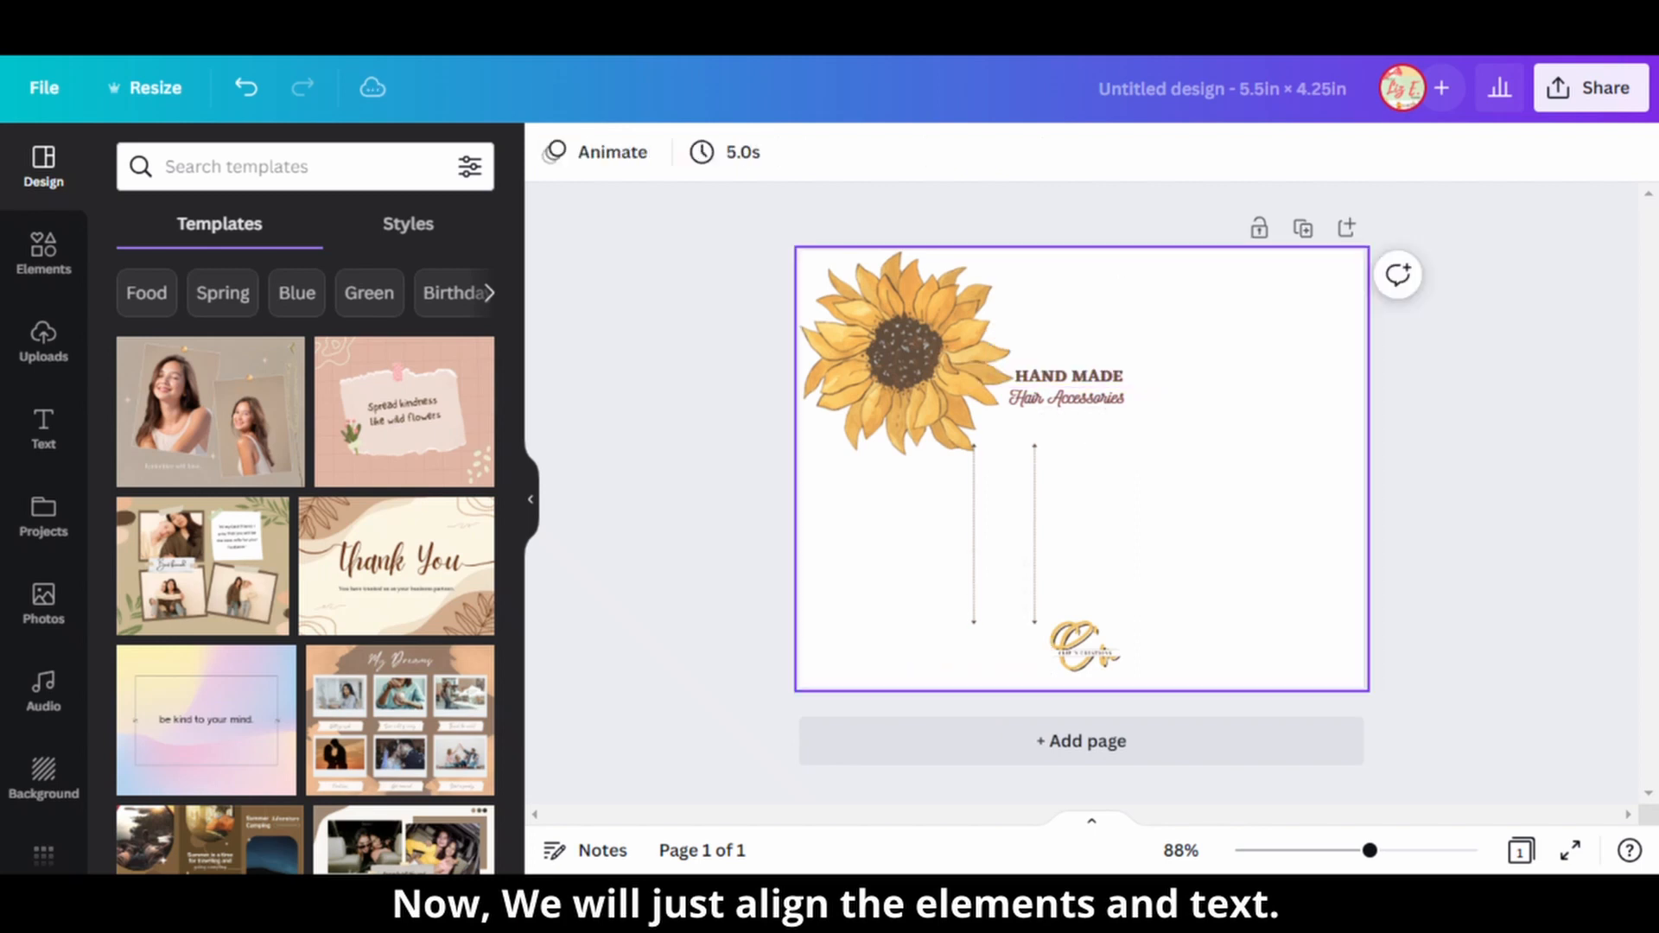
Move the sunflower to the top centre of the card, partly above the page edge, and enlarge it.
{"action": "left_click_drag", "start_coordinate": [903, 354], "coordinate": [1076, 266]}
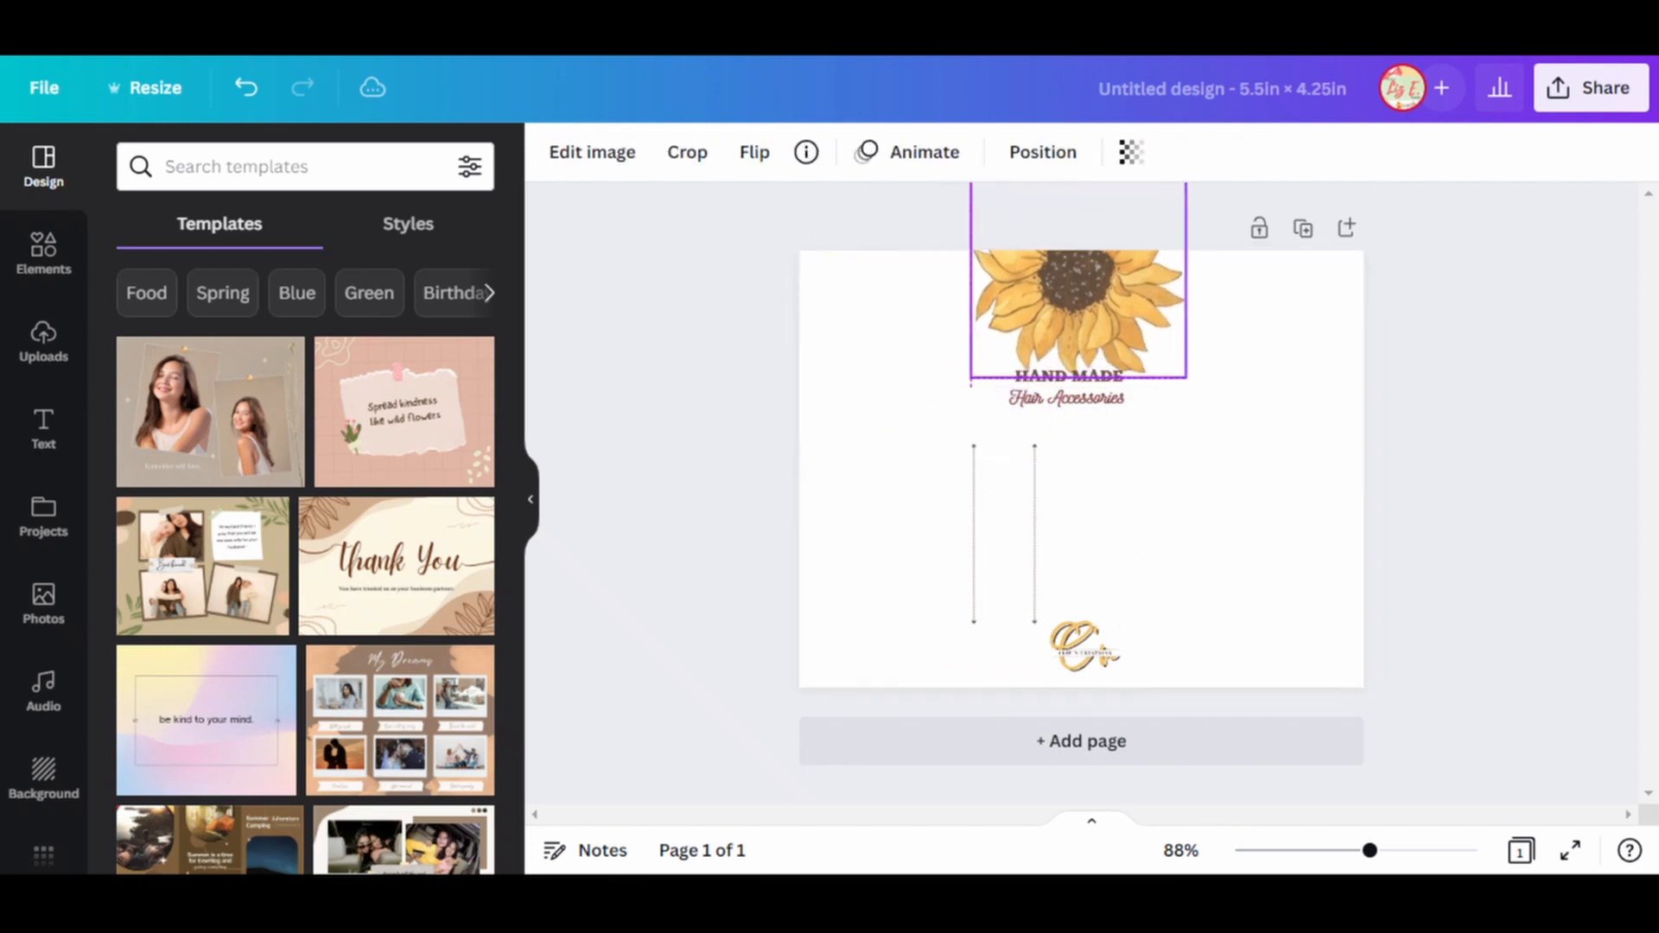
{"action": "left_click_drag", "start_coordinate": [1183, 367], "coordinate": [1241, 422]}
{"action": "left_click_drag", "start_coordinate": [1115, 333], "coordinate": [1091, 297]}
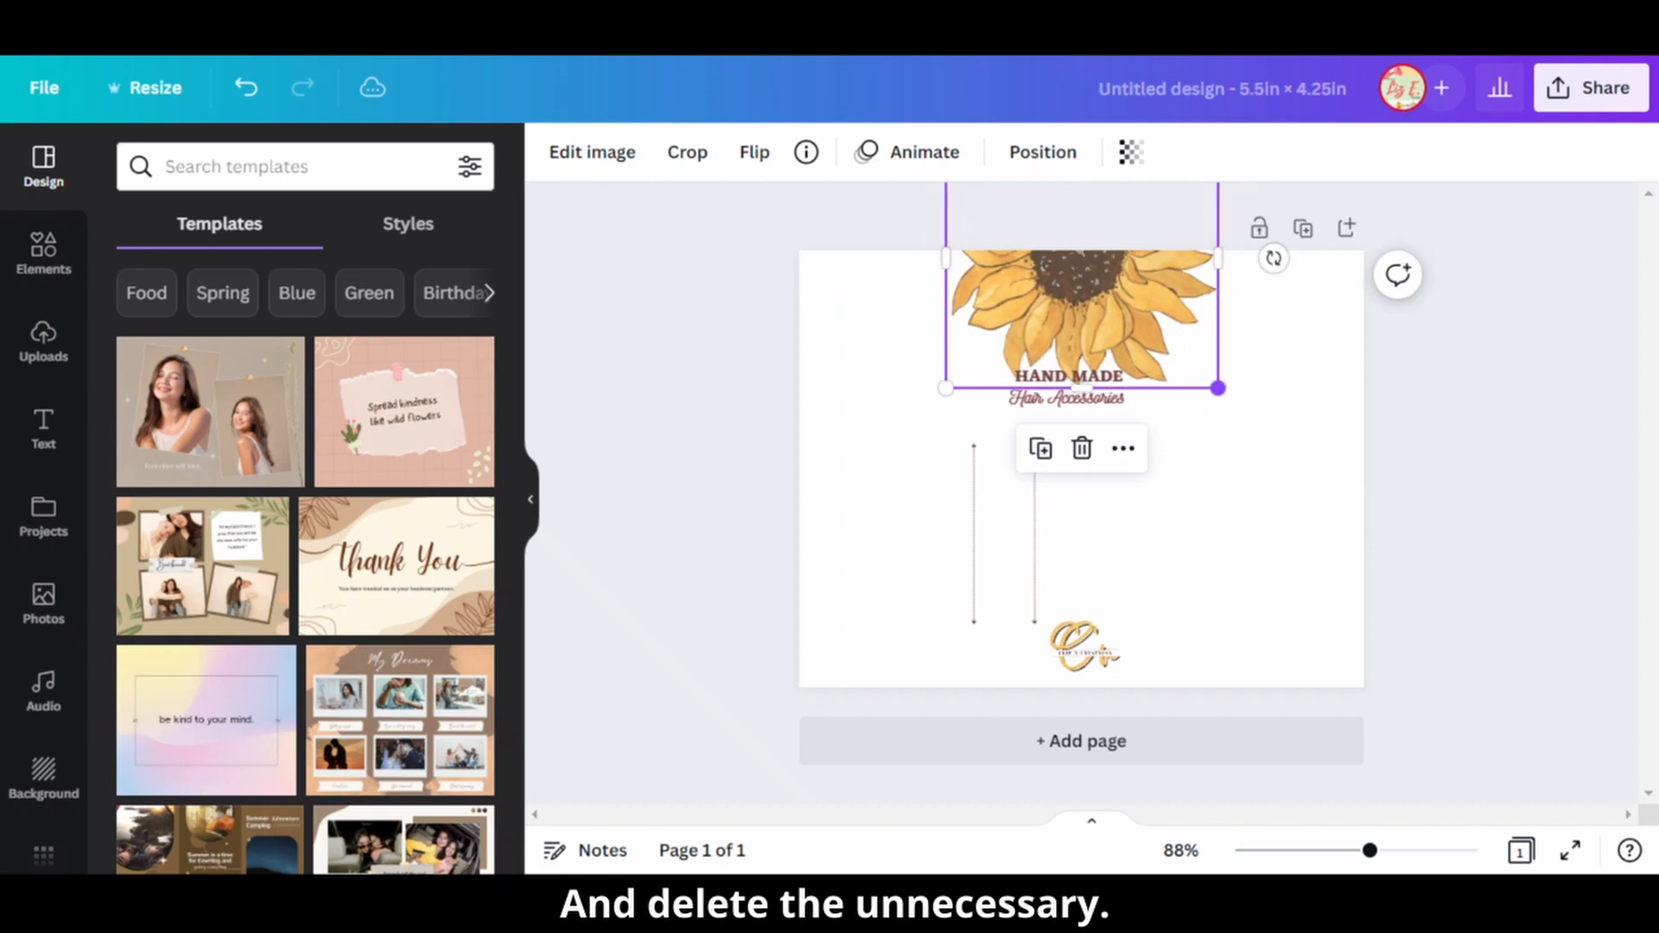
{"action": "left_click_drag", "start_coordinate": [1217, 387], "coordinate": [1280, 447]}
{"action": "left_click_drag", "start_coordinate": [1113, 345], "coordinate": [1098, 322]}
Duplicate the smaller sunflower at the card's top right corner and place the copy in the top left corner.
{"action": "left_click", "coordinate": [1282, 298]}
{"action": "key", "text": "ctrl+d"}
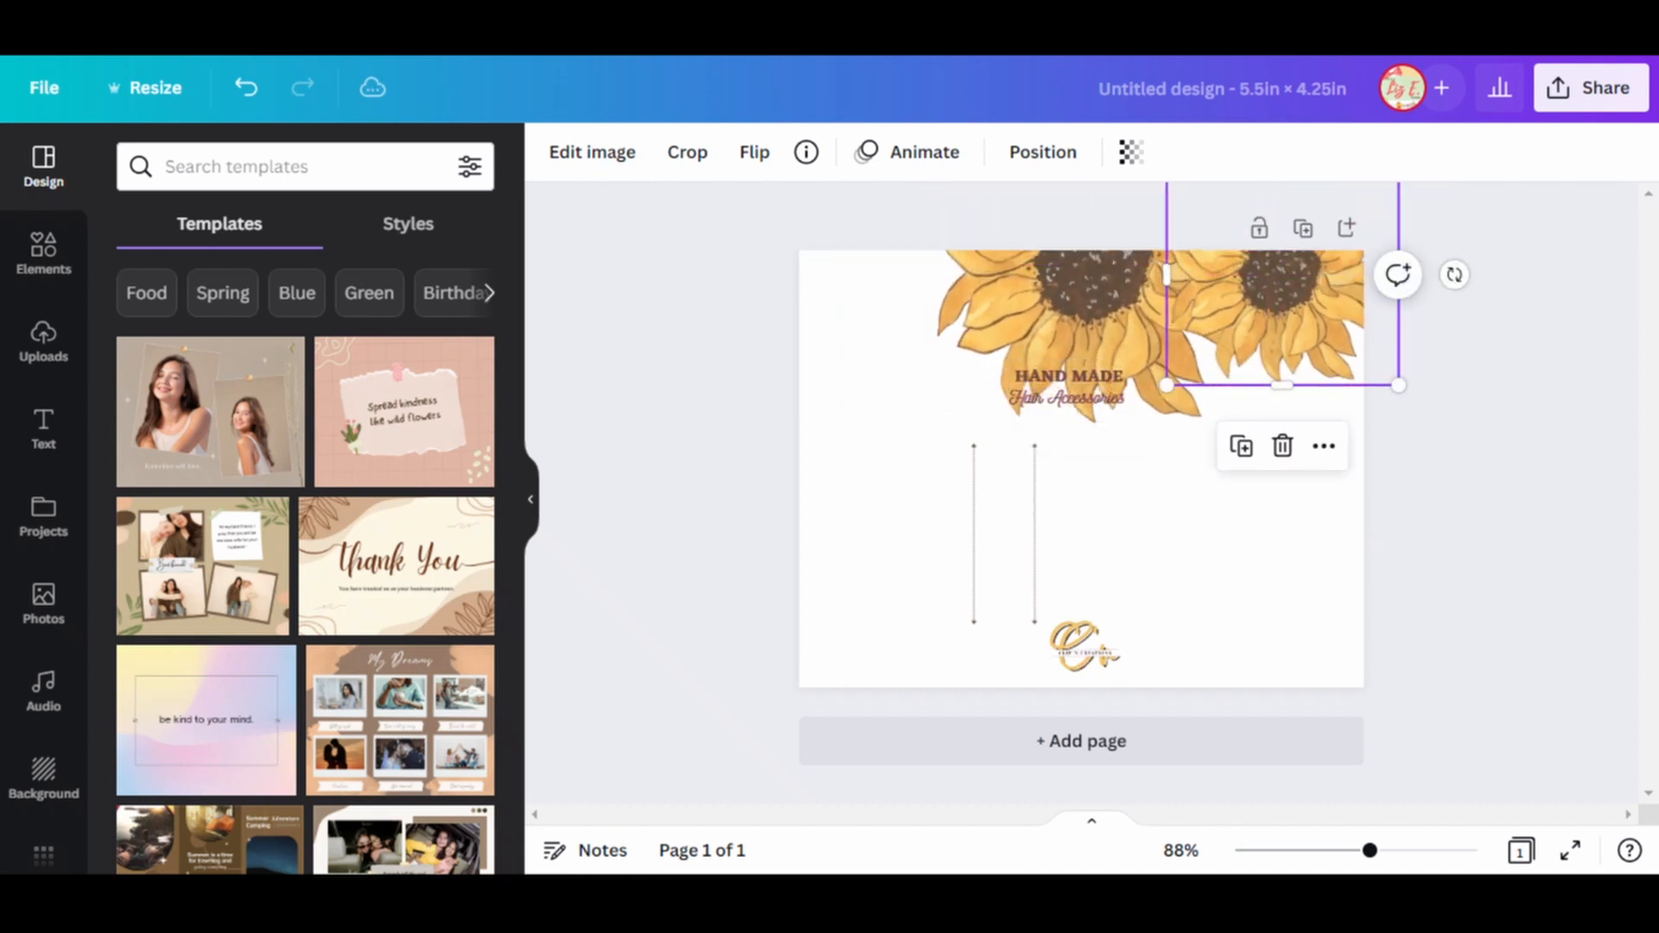
{"action": "left_click_drag", "start_coordinate": [1282, 298], "coordinate": [880, 297]}
Enlarge the middle sunflower slightly and recentre it between the two smaller ones.
{"action": "left_click", "coordinate": [1097, 319]}
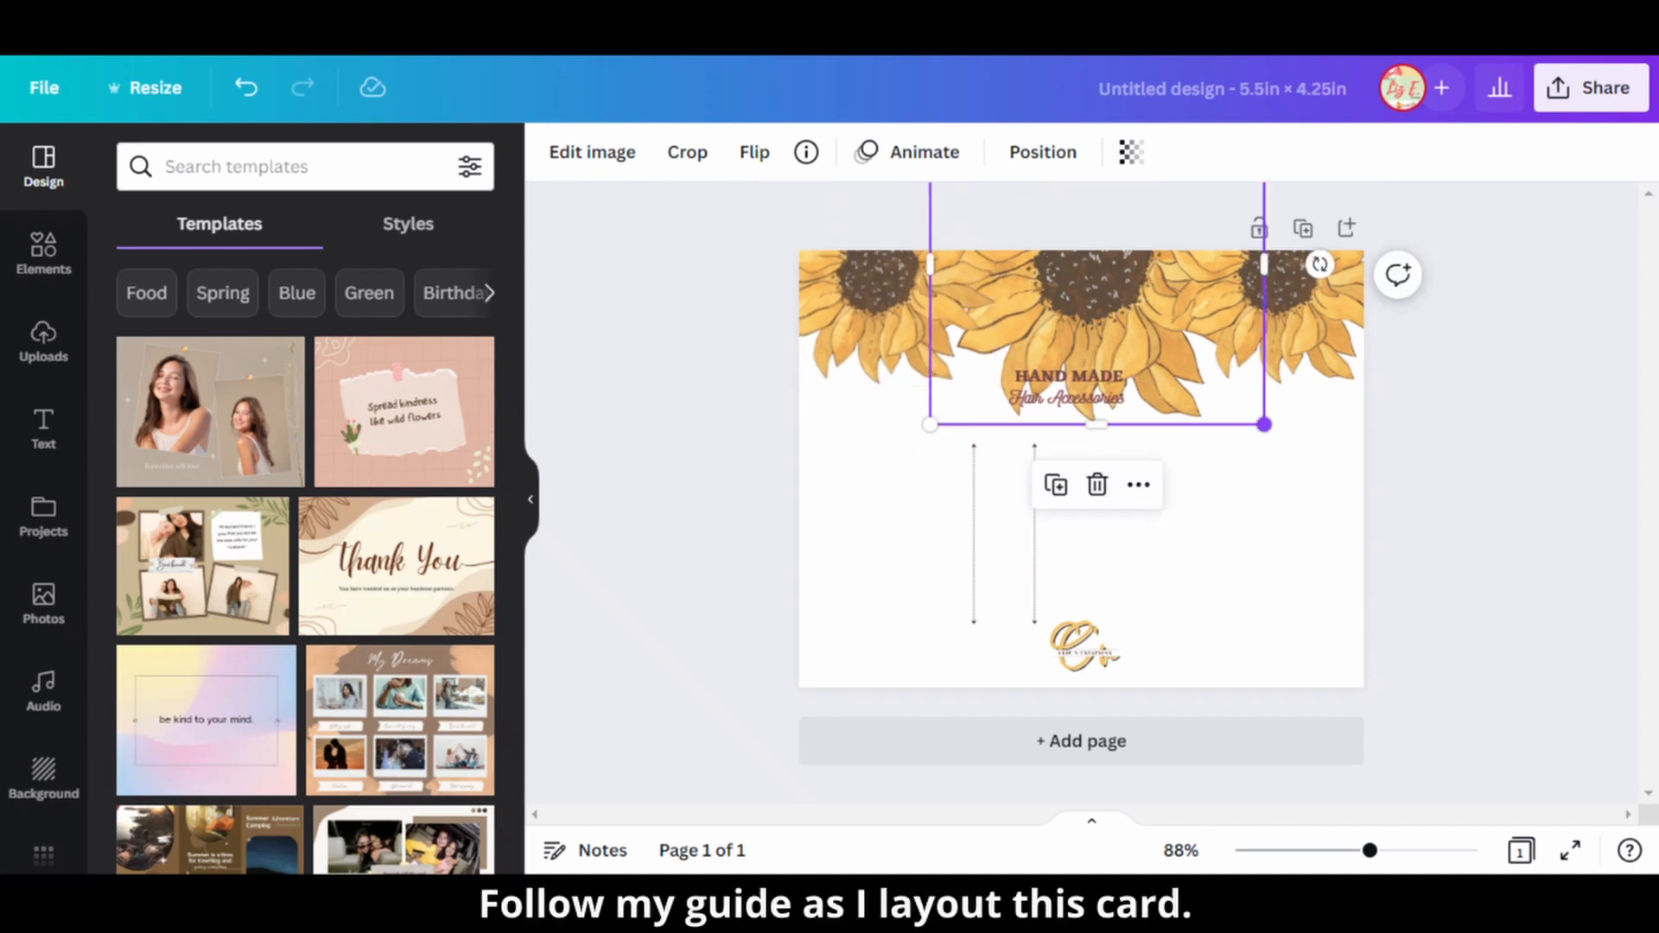
{"action": "left_click_drag", "start_coordinate": [1264, 423], "coordinate": [1282, 441]}
{"action": "left_click_drag", "start_coordinate": [1108, 377], "coordinate": [1096, 371]}
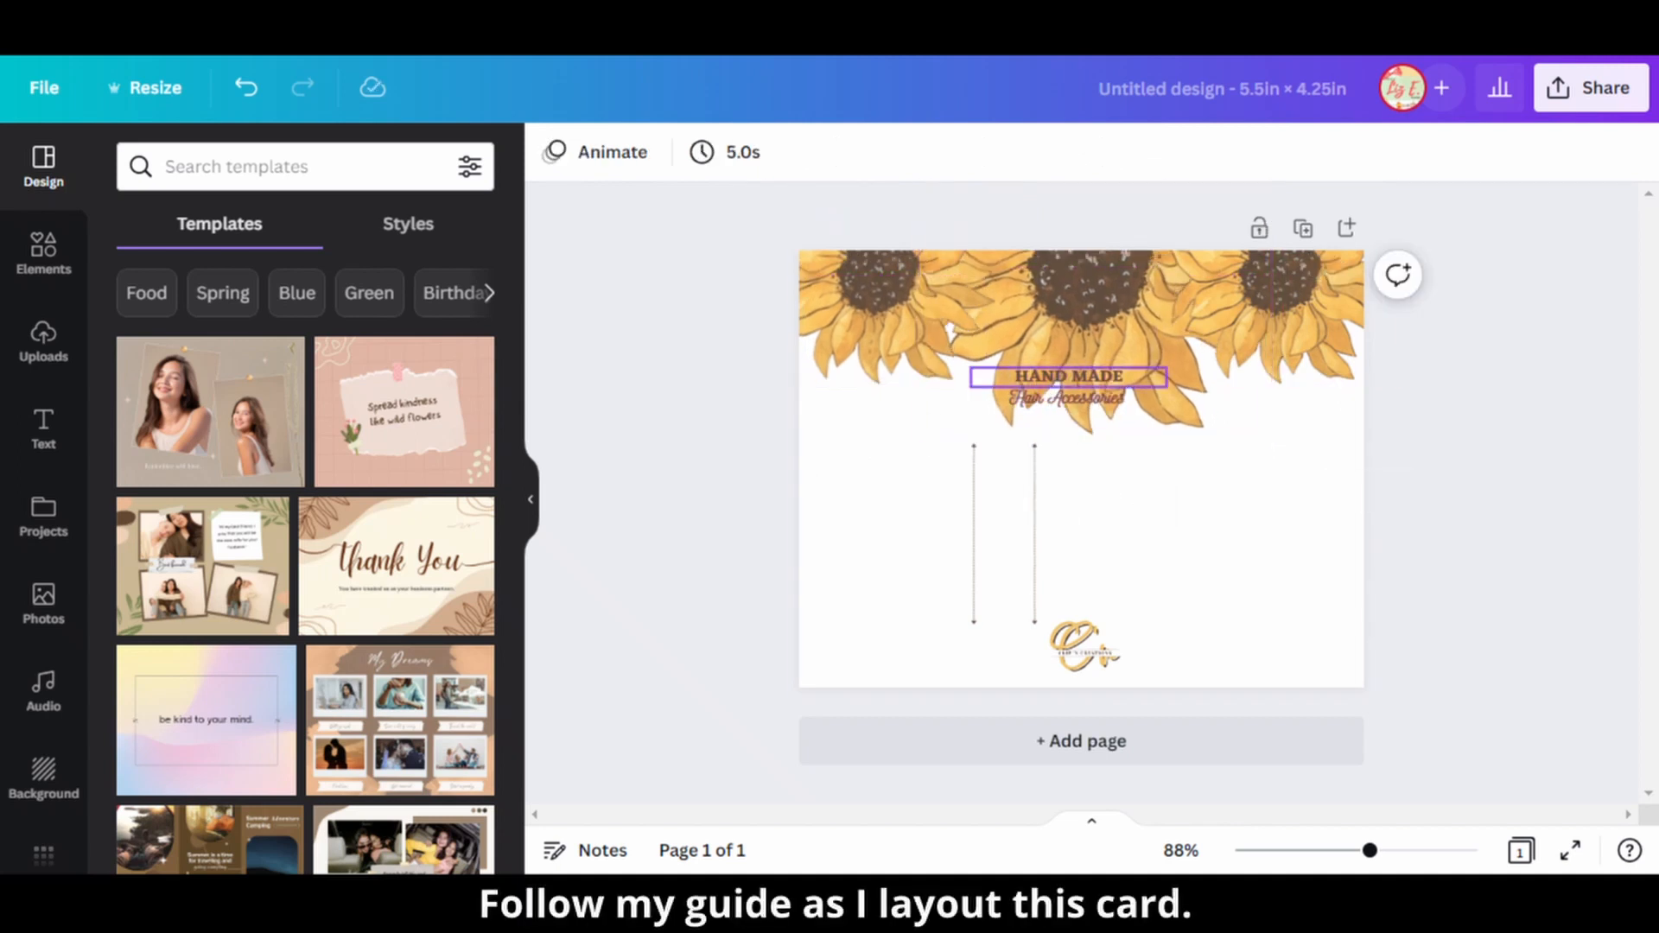
Replace the "HAND MADE" text with "Thank you!" and set its font size to 49.5.
{"action": "double_click", "coordinate": [1097, 376]}
{"action": "key", "text": "ctrl+a"}
{"action": "type", "text": "Thank you!"}
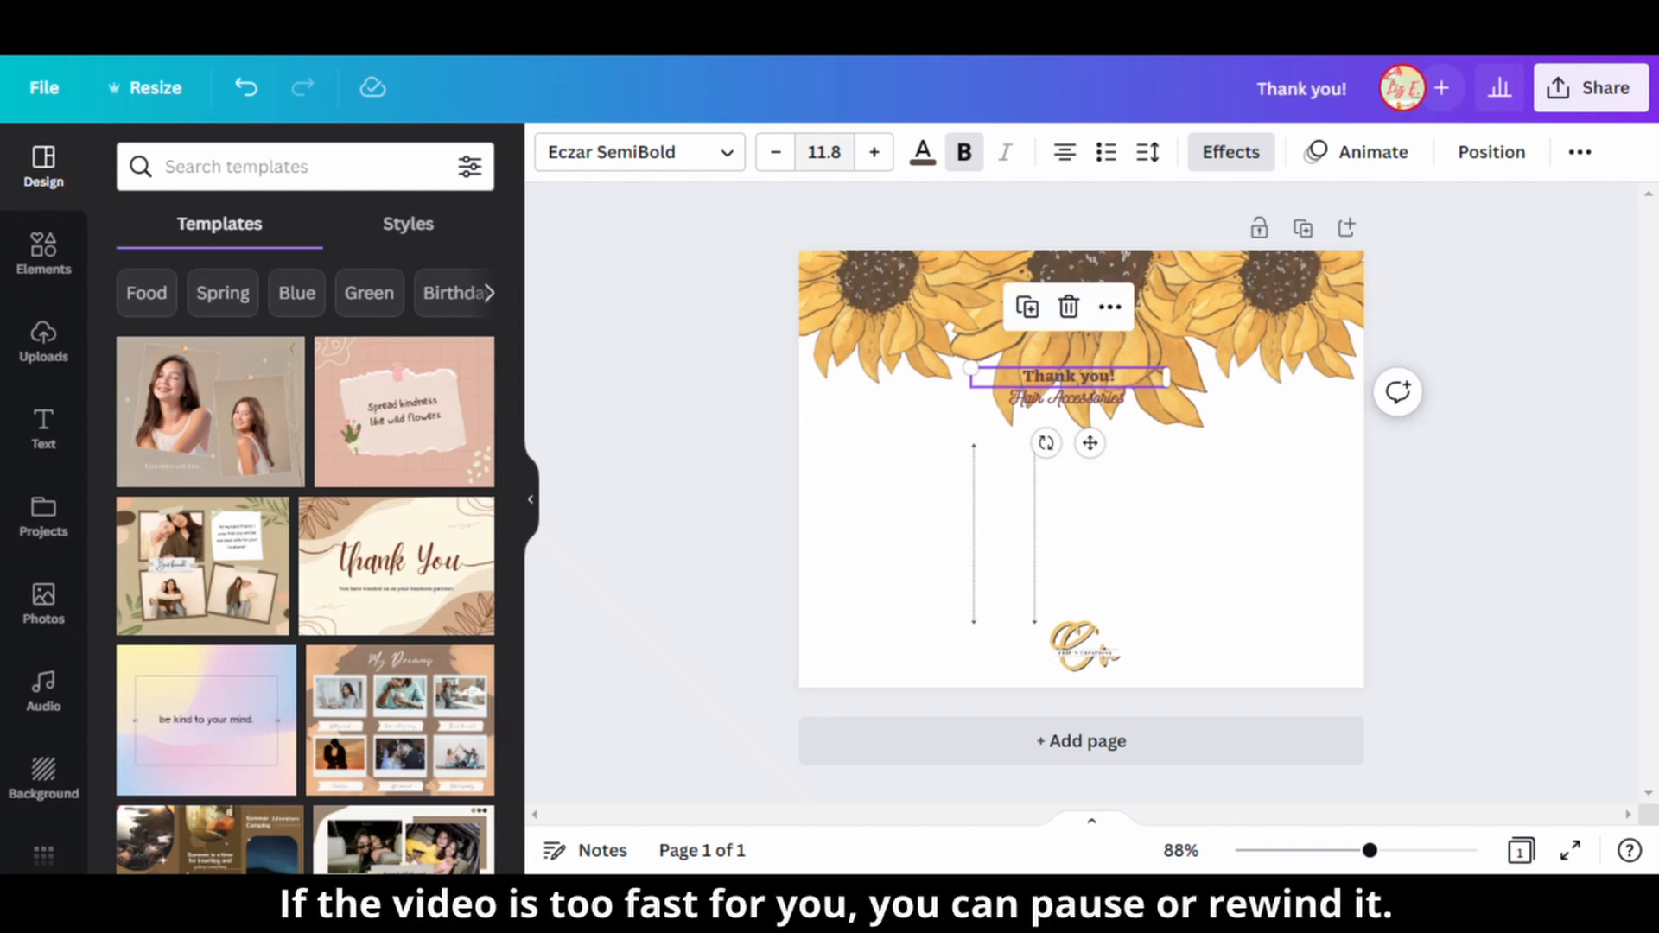
{"action": "left_click", "coordinate": [823, 152]}
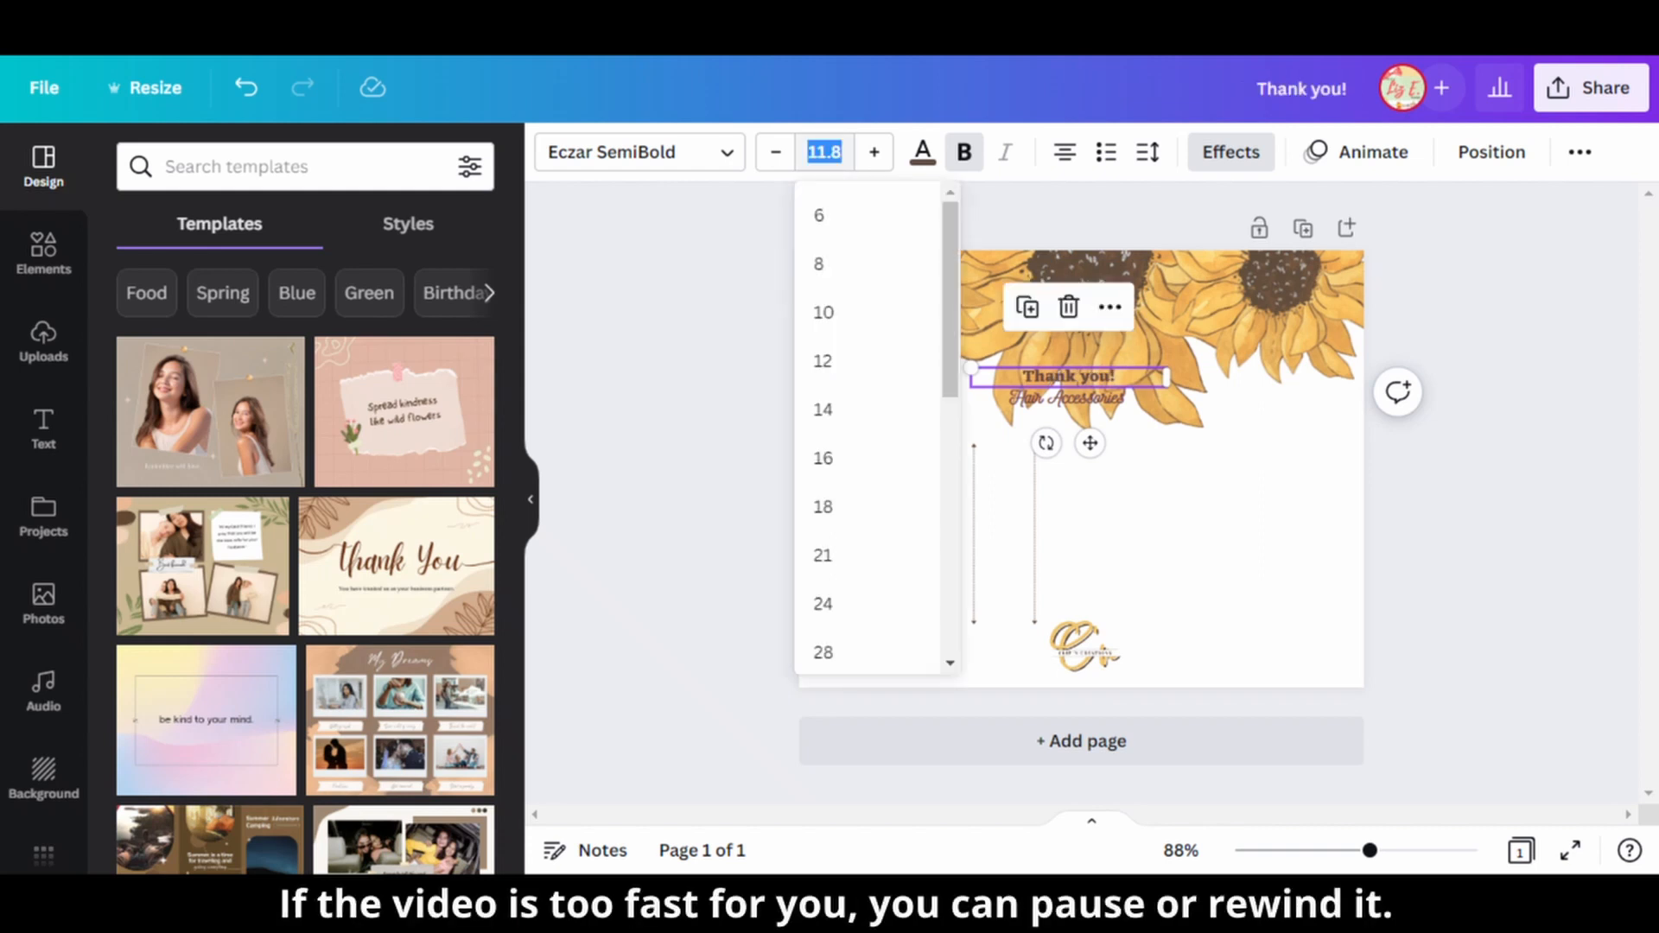
{"action": "key", "text": "Return"}
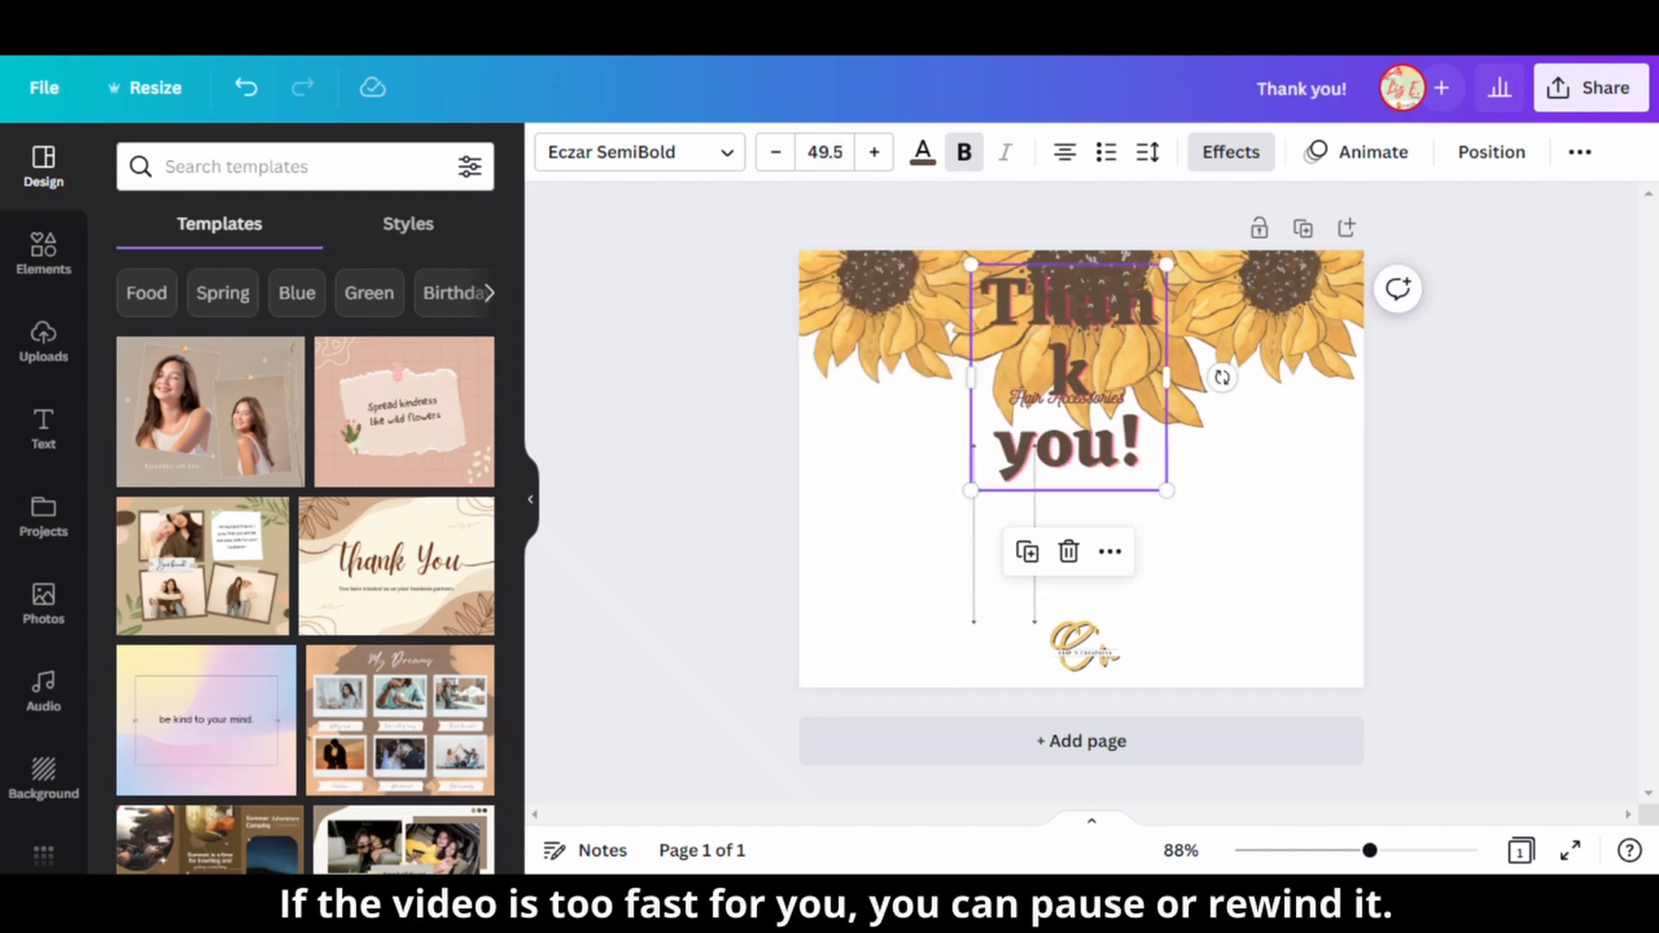
Widen the "Thank you!" text box so it fits on one line and centre it horizontally on the page.
{"action": "left_click_drag", "start_coordinate": [1170, 375], "coordinate": [1097, 377]}
{"action": "right_click", "coordinate": [1097, 376]}
{"action": "mouse_move", "coordinate": [1210, 670]}
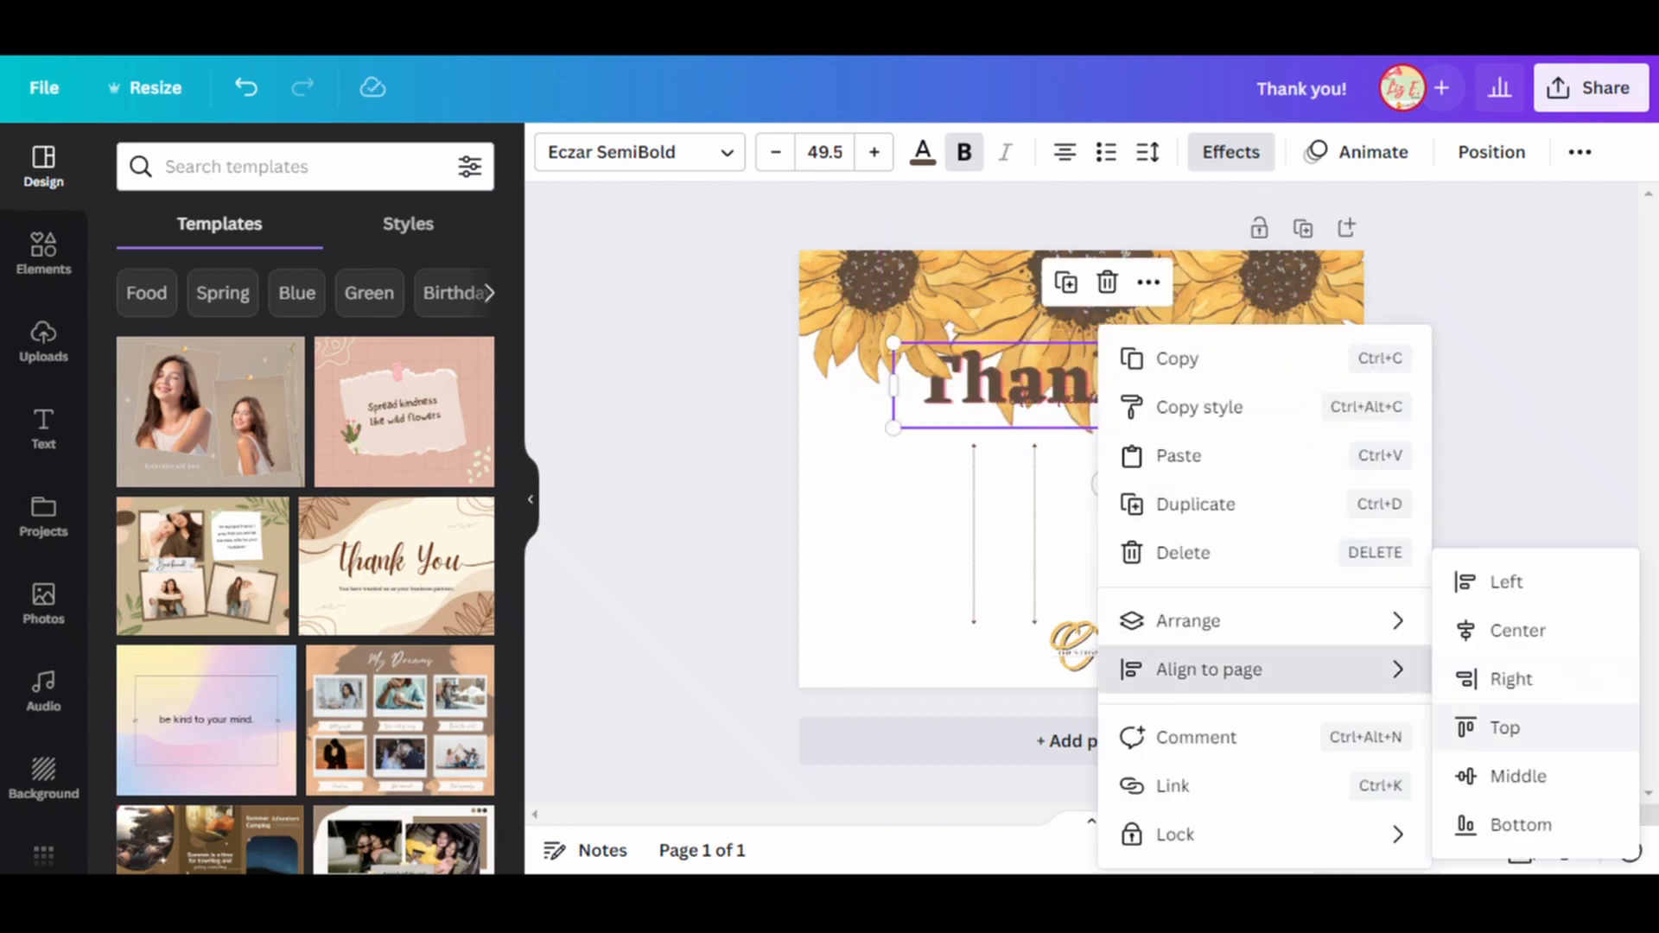
{"action": "left_click", "coordinate": [1518, 631]}
Bring the "Thank you!" heading forward in the stacking order relative to the sunflowers.
{"action": "right_click", "coordinate": [1138, 377]}
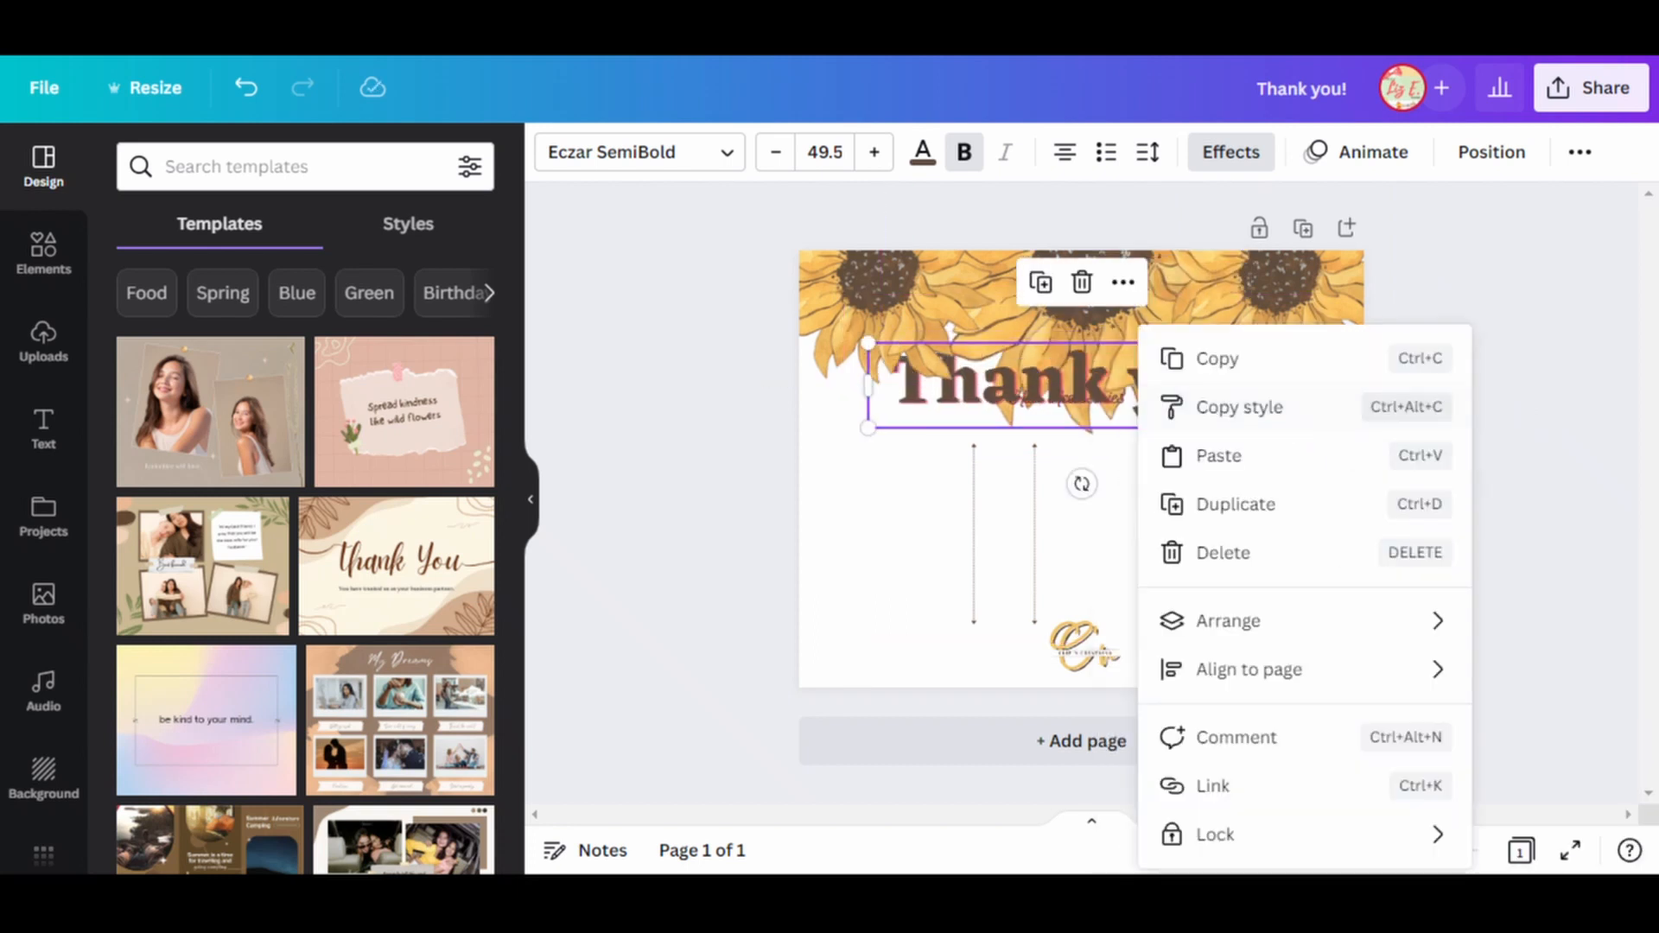
{"action": "mouse_move", "coordinate": [1228, 622]}
{"action": "left_click", "coordinate": [901, 630]}
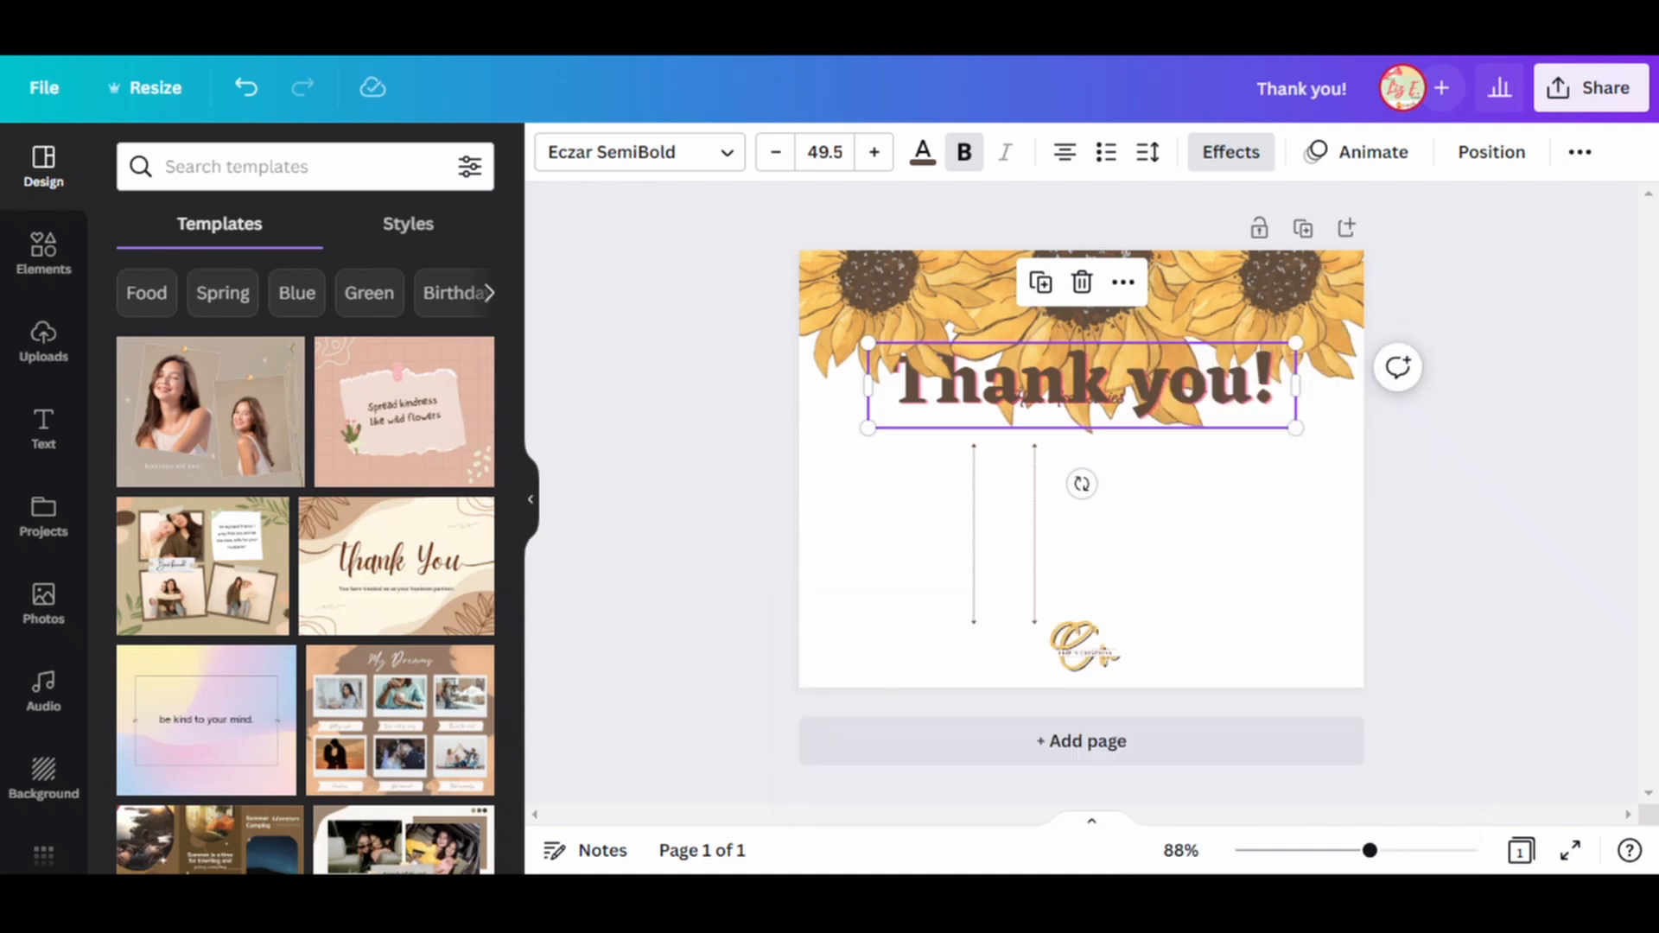
{"action": "right_click", "coordinate": [1145, 377]}
{"action": "left_click", "coordinate": [903, 629]}
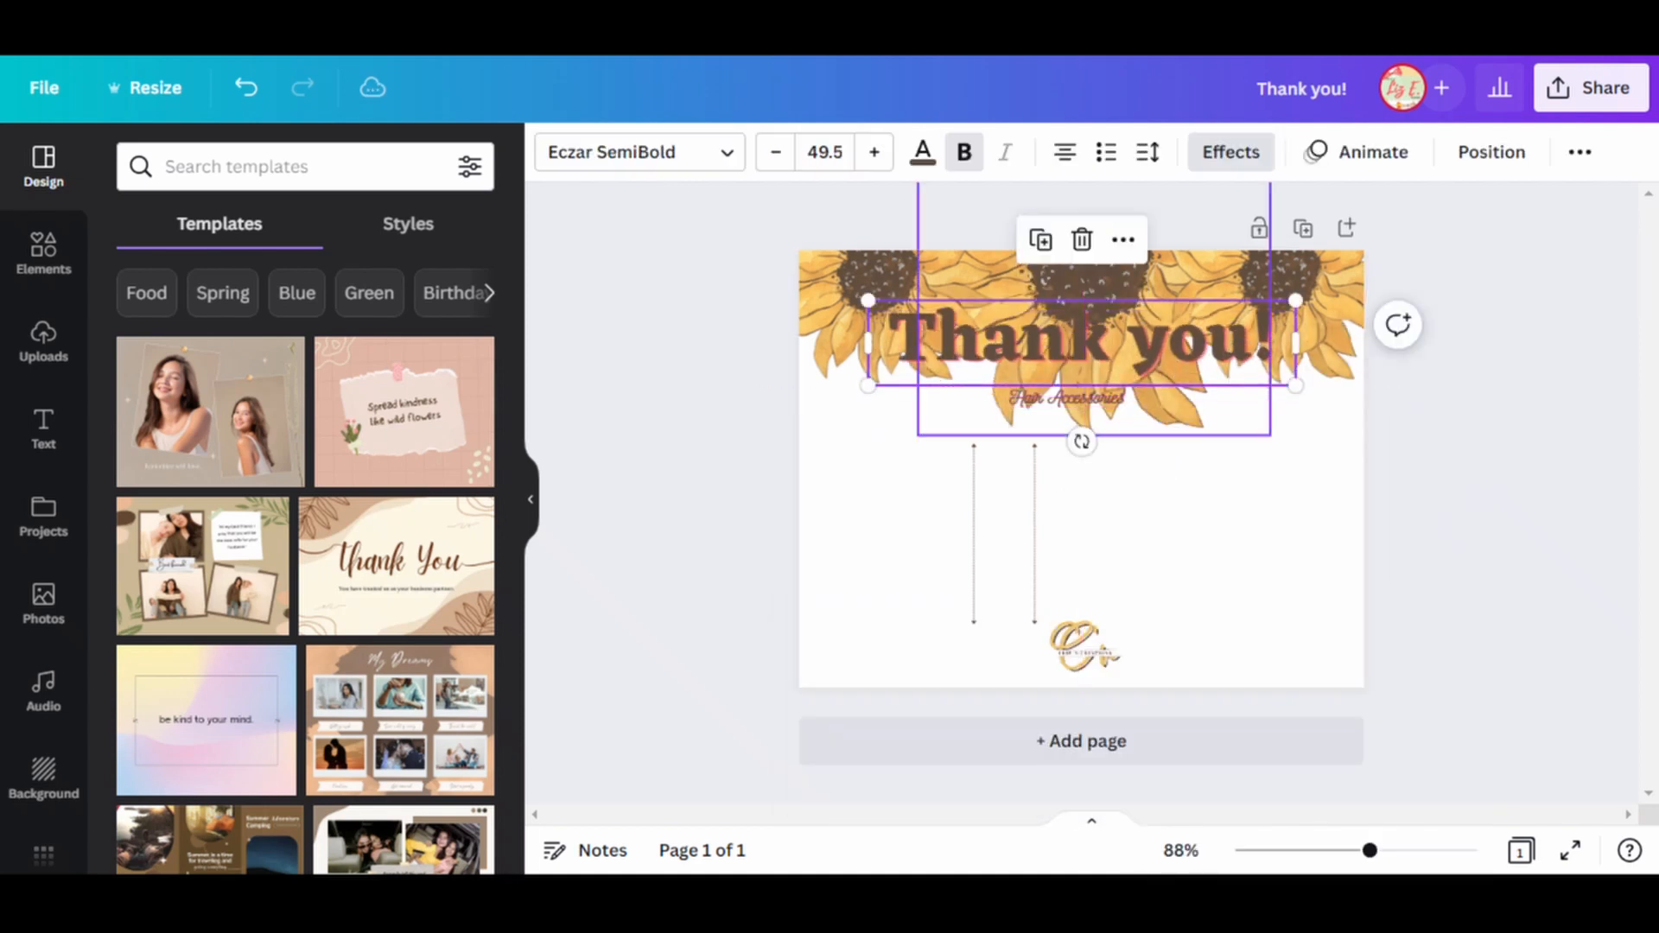
Move the "Hair Accessories" text into the empty lower area and lower the "Thank you!" heading over the petal tips.
{"action": "left_click", "coordinate": [1072, 398]}
{"action": "left_click_drag", "start_coordinate": [1071, 398], "coordinate": [1048, 510]}
{"action": "left_click_drag", "start_coordinate": [1082, 342], "coordinate": [1086, 409]}
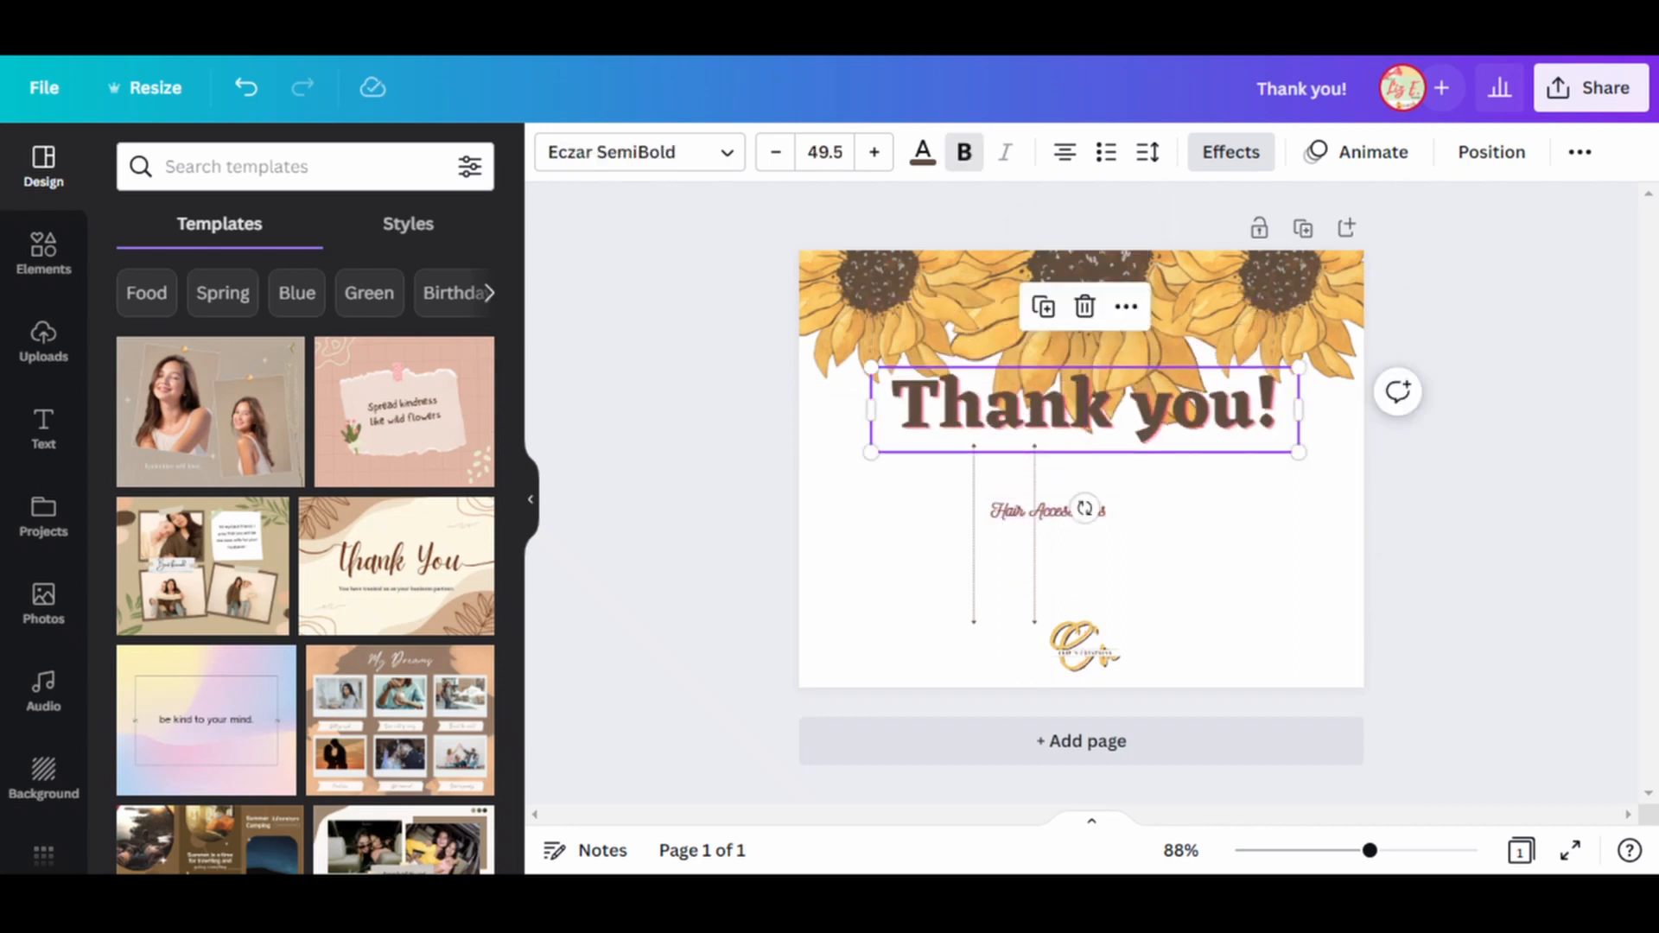
Set the text effect color of the "Thank you!" heading to white.
{"action": "left_click", "coordinate": [1231, 152]}
{"action": "left_click", "coordinate": [454, 714]}
{"action": "left_click", "coordinate": [253, 456]}
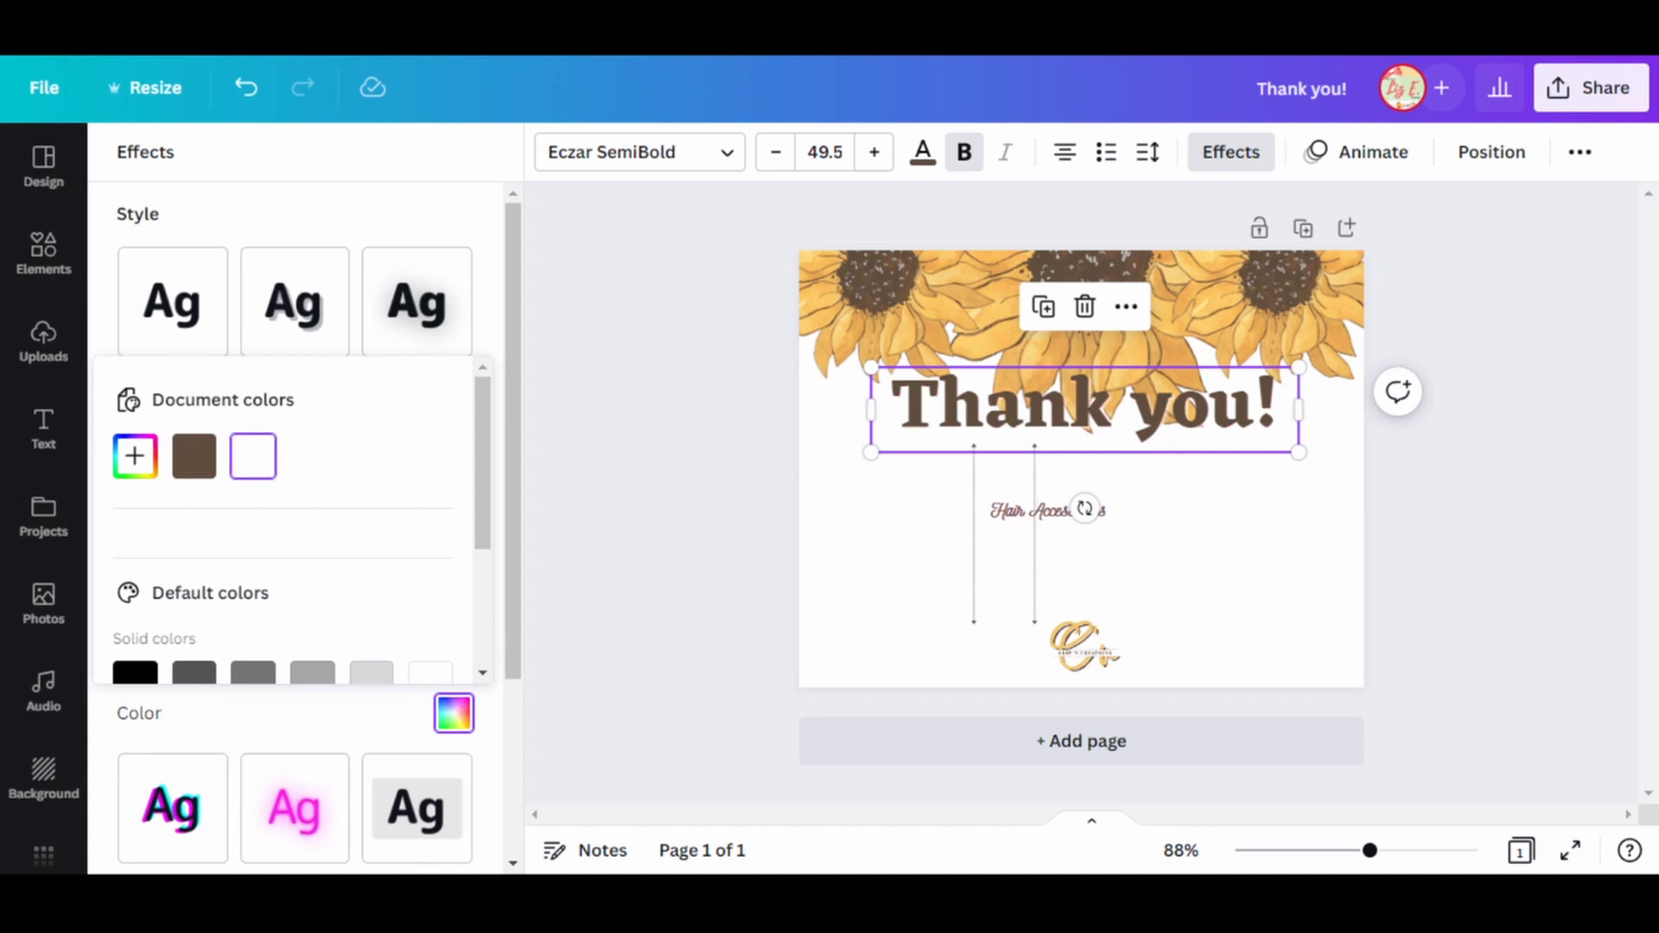
{"action": "left_click", "coordinate": [673, 501]}
Centre the "Hair Accessories" text directly beneath the heading and delete the two vertical lines and the logo.
{"action": "left_click_drag", "start_coordinate": [1048, 510], "coordinate": [1082, 447]}
{"action": "left_click", "coordinate": [1035, 536]}
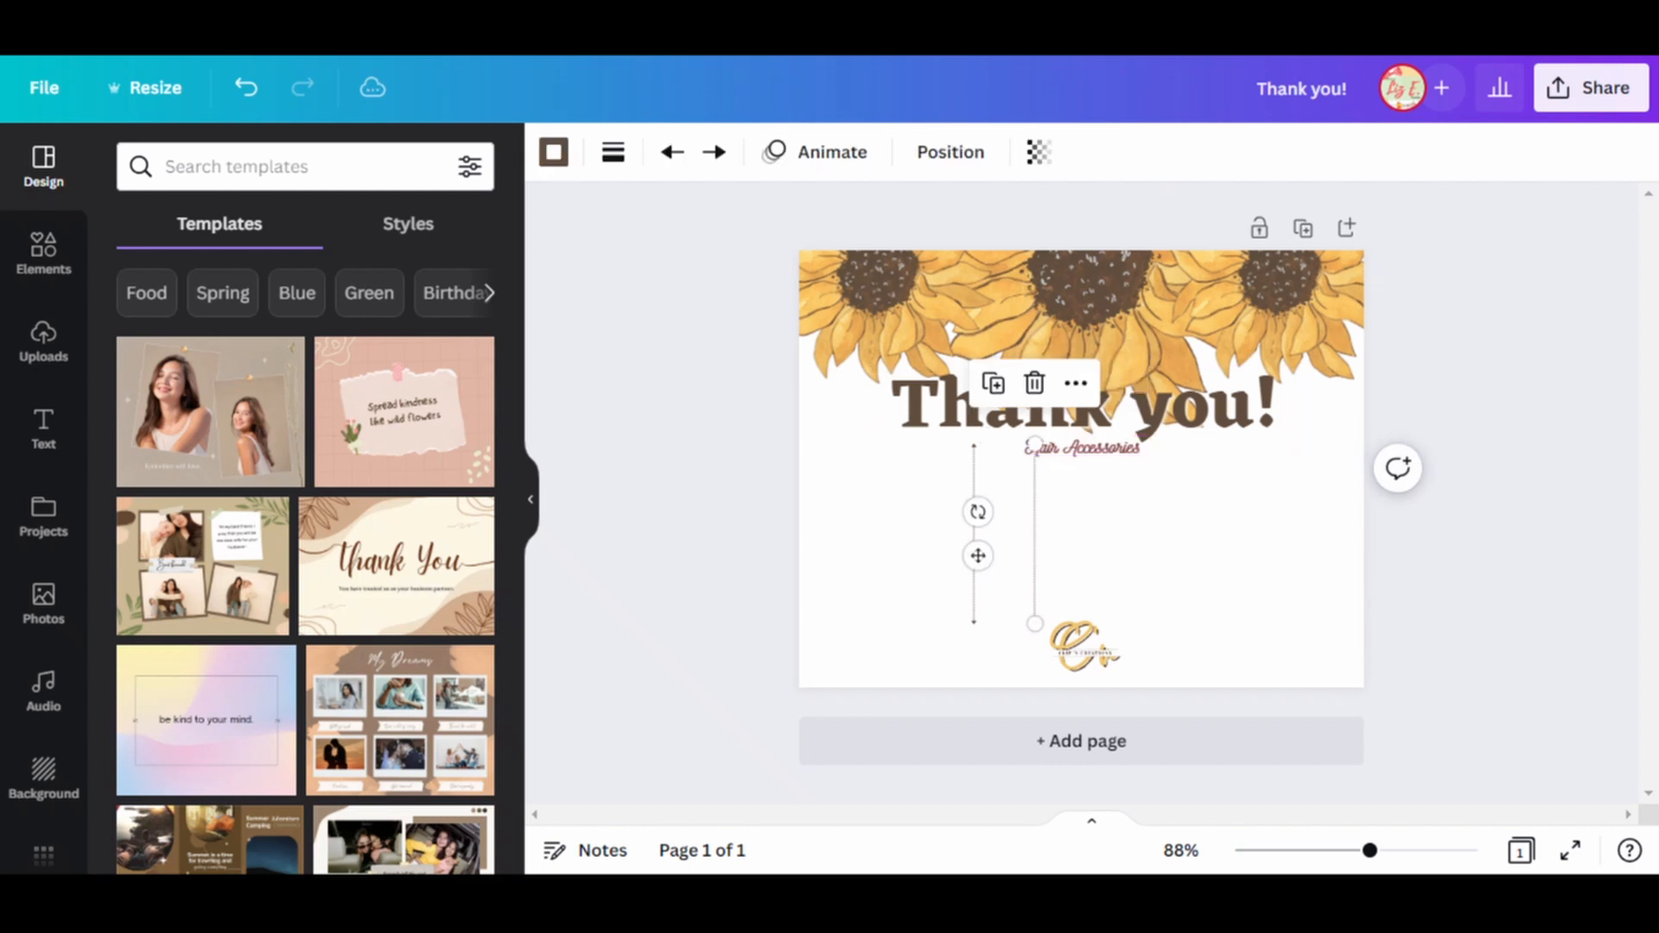
{"action": "key", "text": "Delete"}
{"action": "left_click", "coordinate": [974, 535]}
{"action": "key", "text": "Delete"}
{"action": "left_click", "coordinate": [1085, 651]}
{"action": "key", "text": "Delete"}
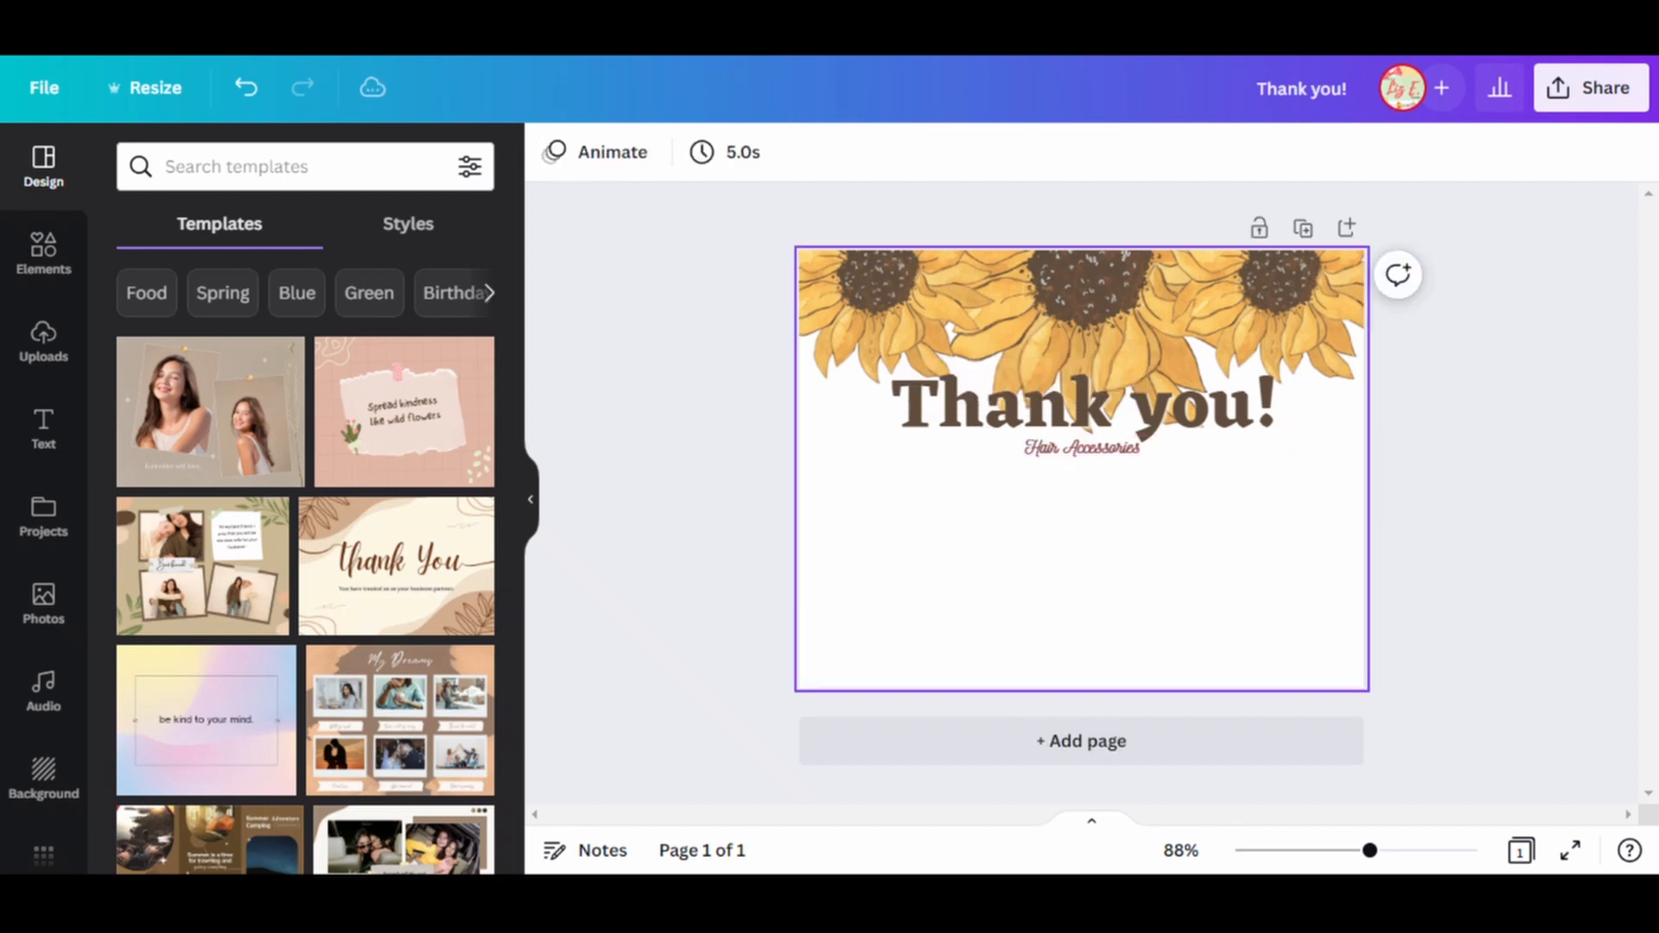
Move the "Thank you!" heading up slightly, keeping it centred on the page.
{"action": "left_click", "coordinate": [1084, 553]}
{"action": "left_click_drag", "start_coordinate": [1085, 406], "coordinate": [1081, 389]}
{"action": "left_click", "coordinate": [1085, 536]}
{"action": "left_click", "coordinate": [1082, 389]}
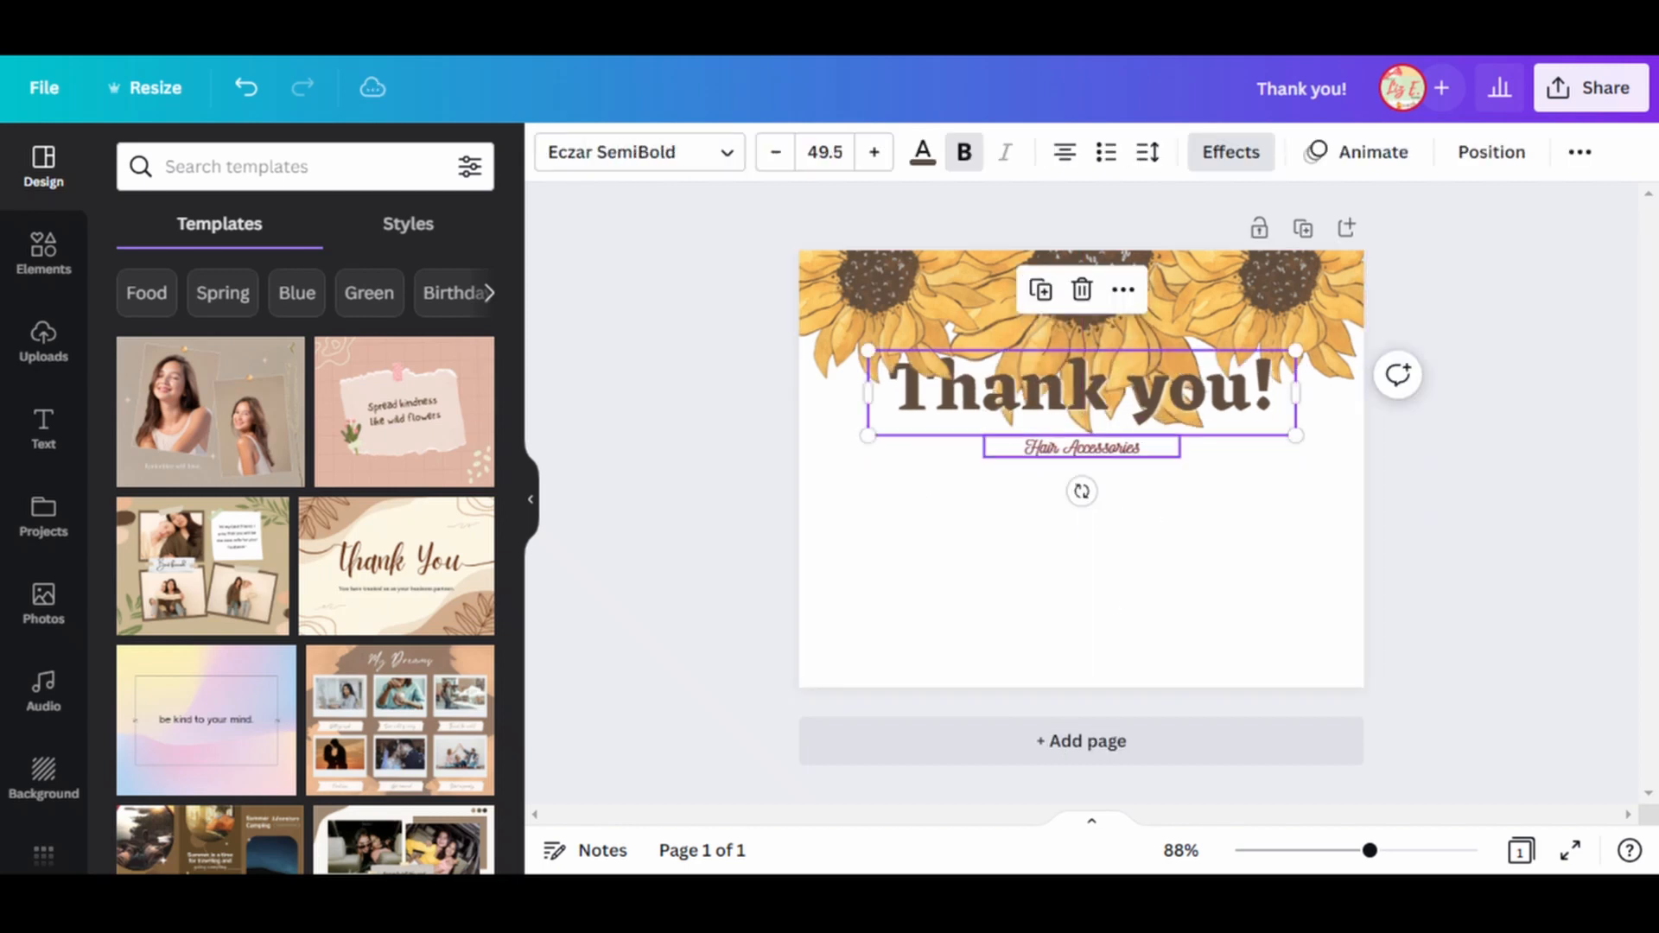
Replace the "Hair Accessories" text with "for supporting my business" and set its font size to 18.
{"action": "left_click_drag", "start_coordinate": [1082, 447], "coordinate": [1082, 504]}
{"action": "type", "text": "for supporting my business"}
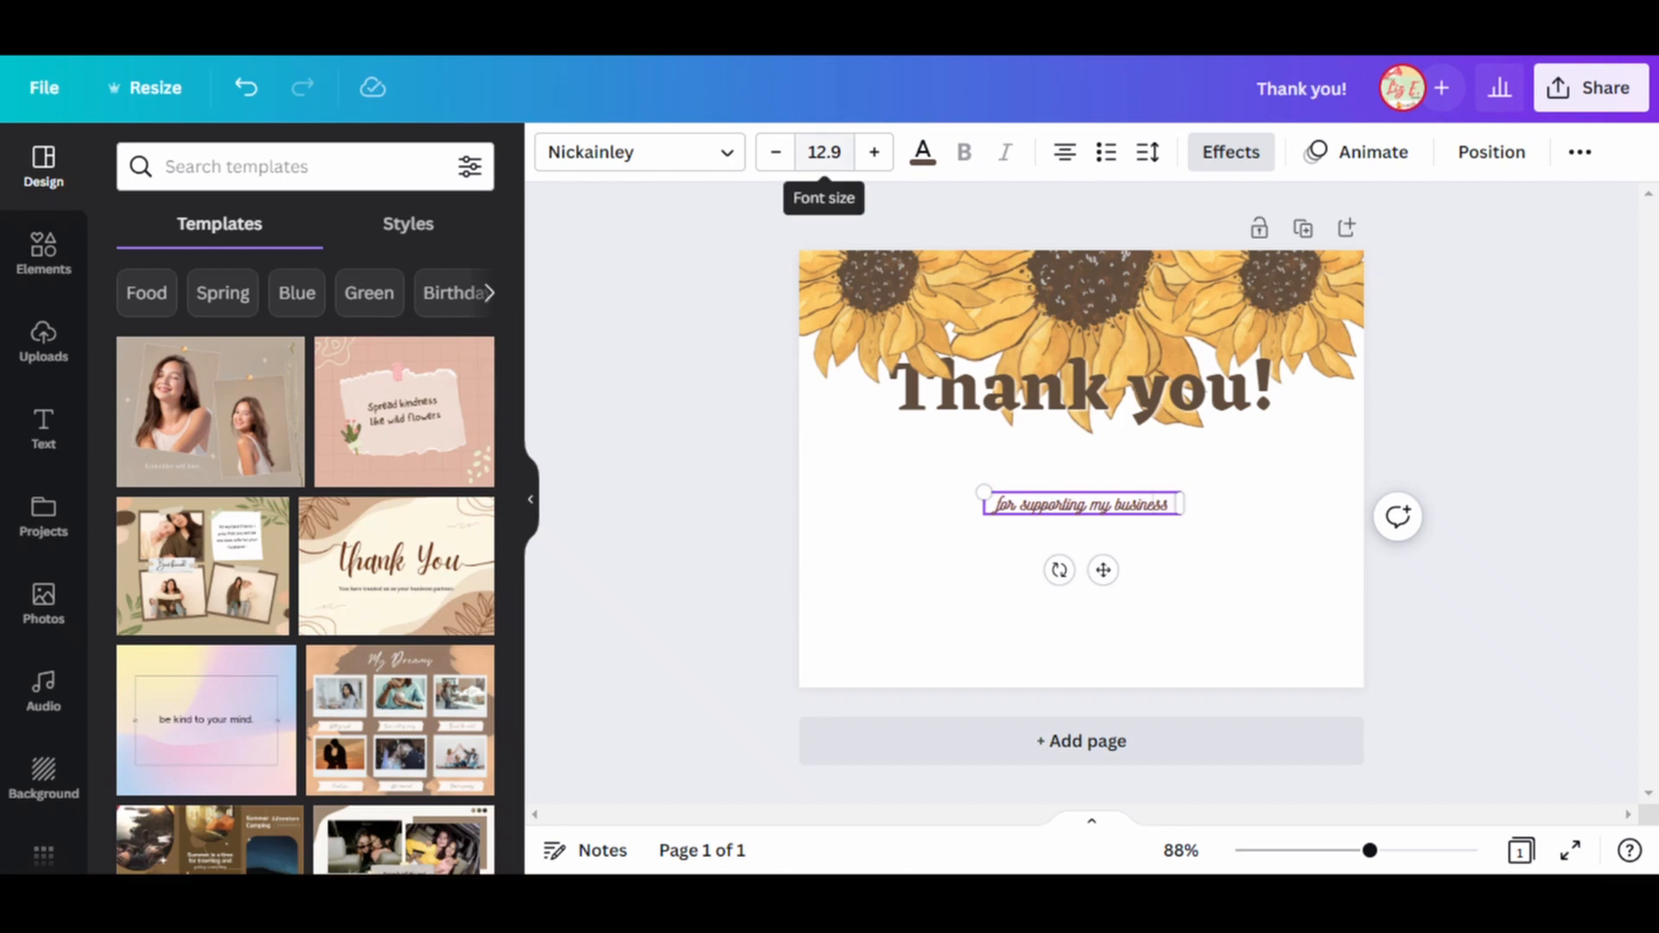
{"action": "left_click", "coordinate": [825, 152]}
{"action": "key", "text": "Return"}
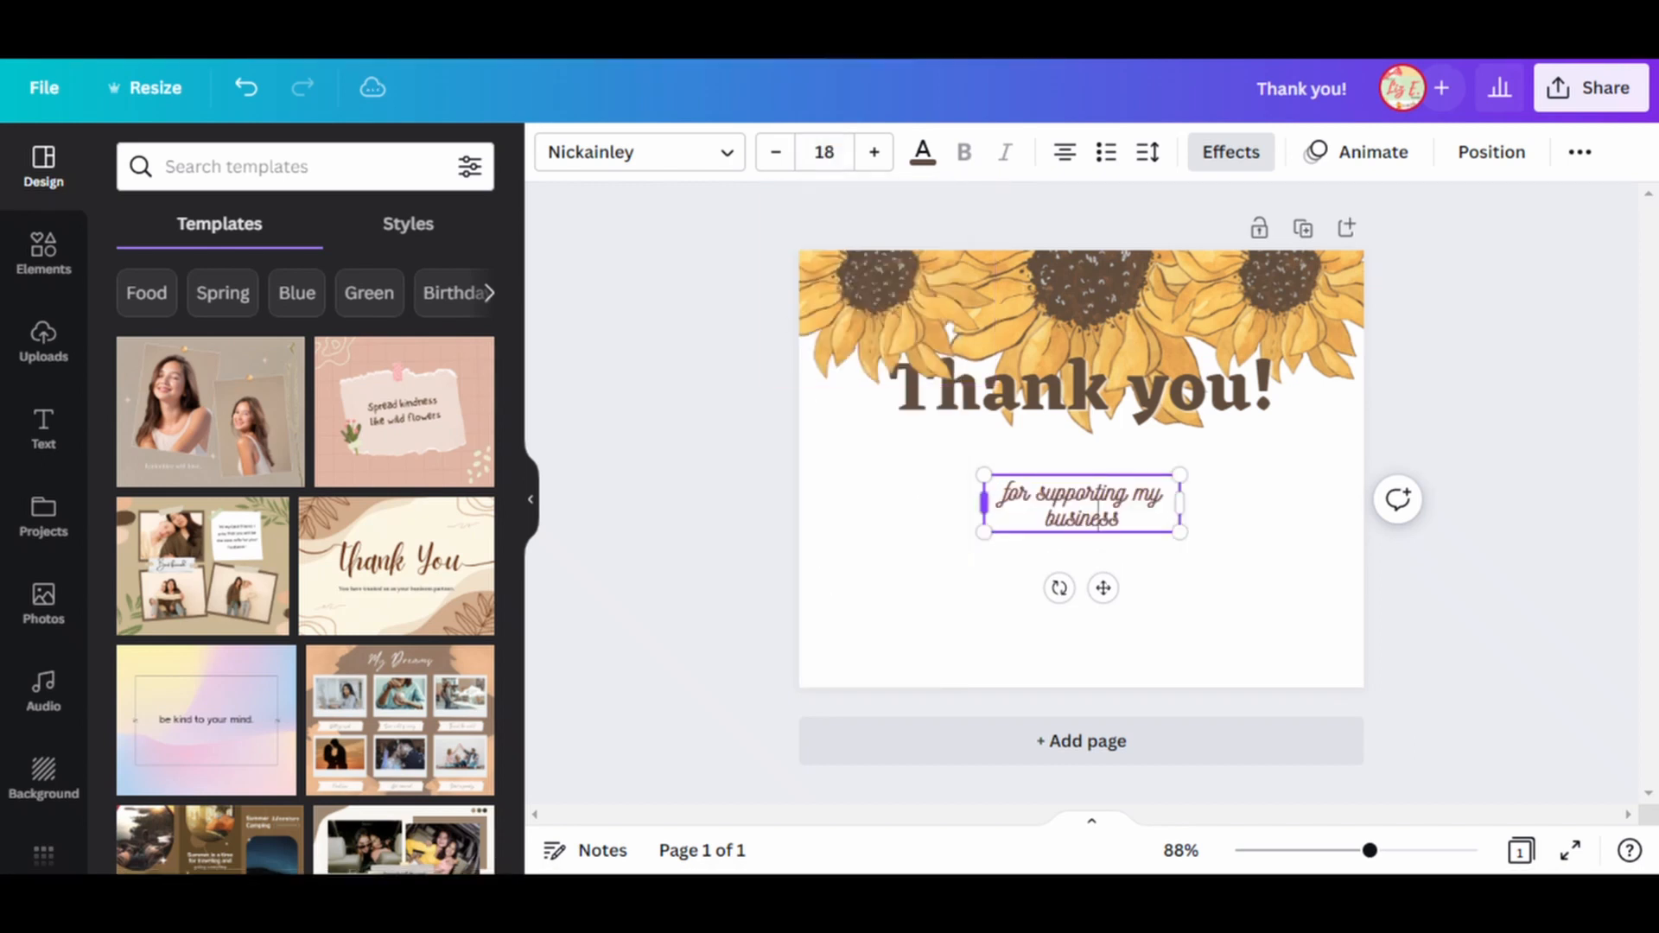
Widen the subtitle's text box to fit one line and place it just below the heading, slightly left of centre.
{"action": "left_click_drag", "start_coordinate": [984, 502], "coordinate": [925, 503]}
{"action": "left_click_drag", "start_coordinate": [1075, 575], "coordinate": [1091, 506]}
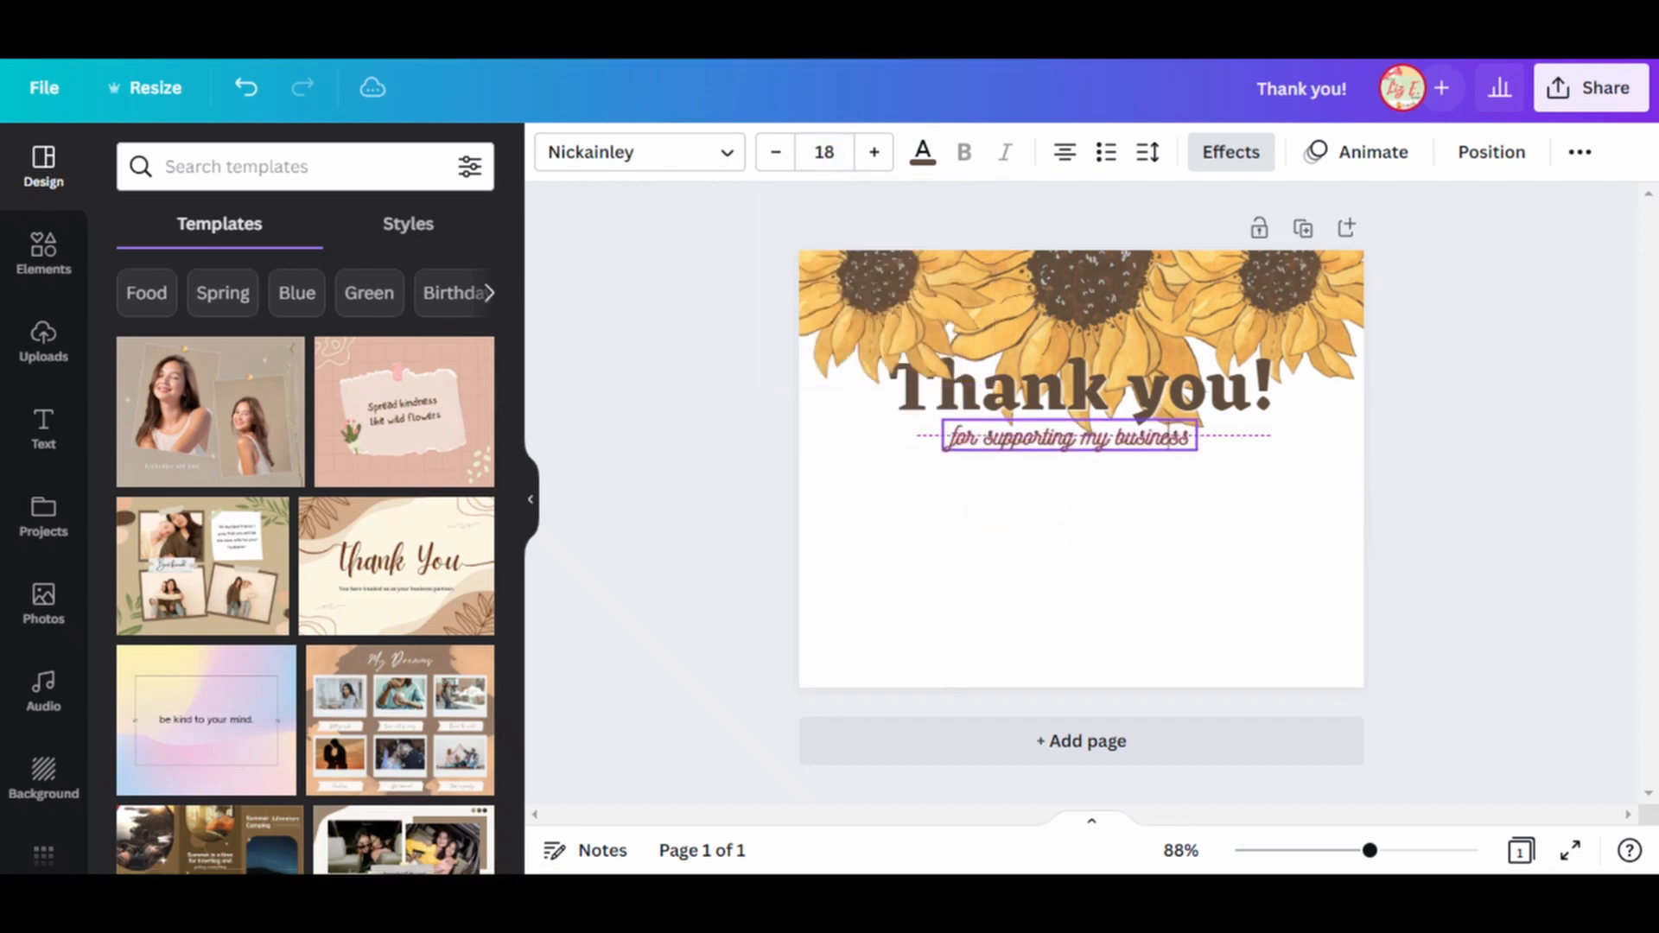
{"action": "left_click_drag", "start_coordinate": [1171, 434], "coordinate": [1176, 434]}
{"action": "left_click", "coordinate": [1183, 496]}
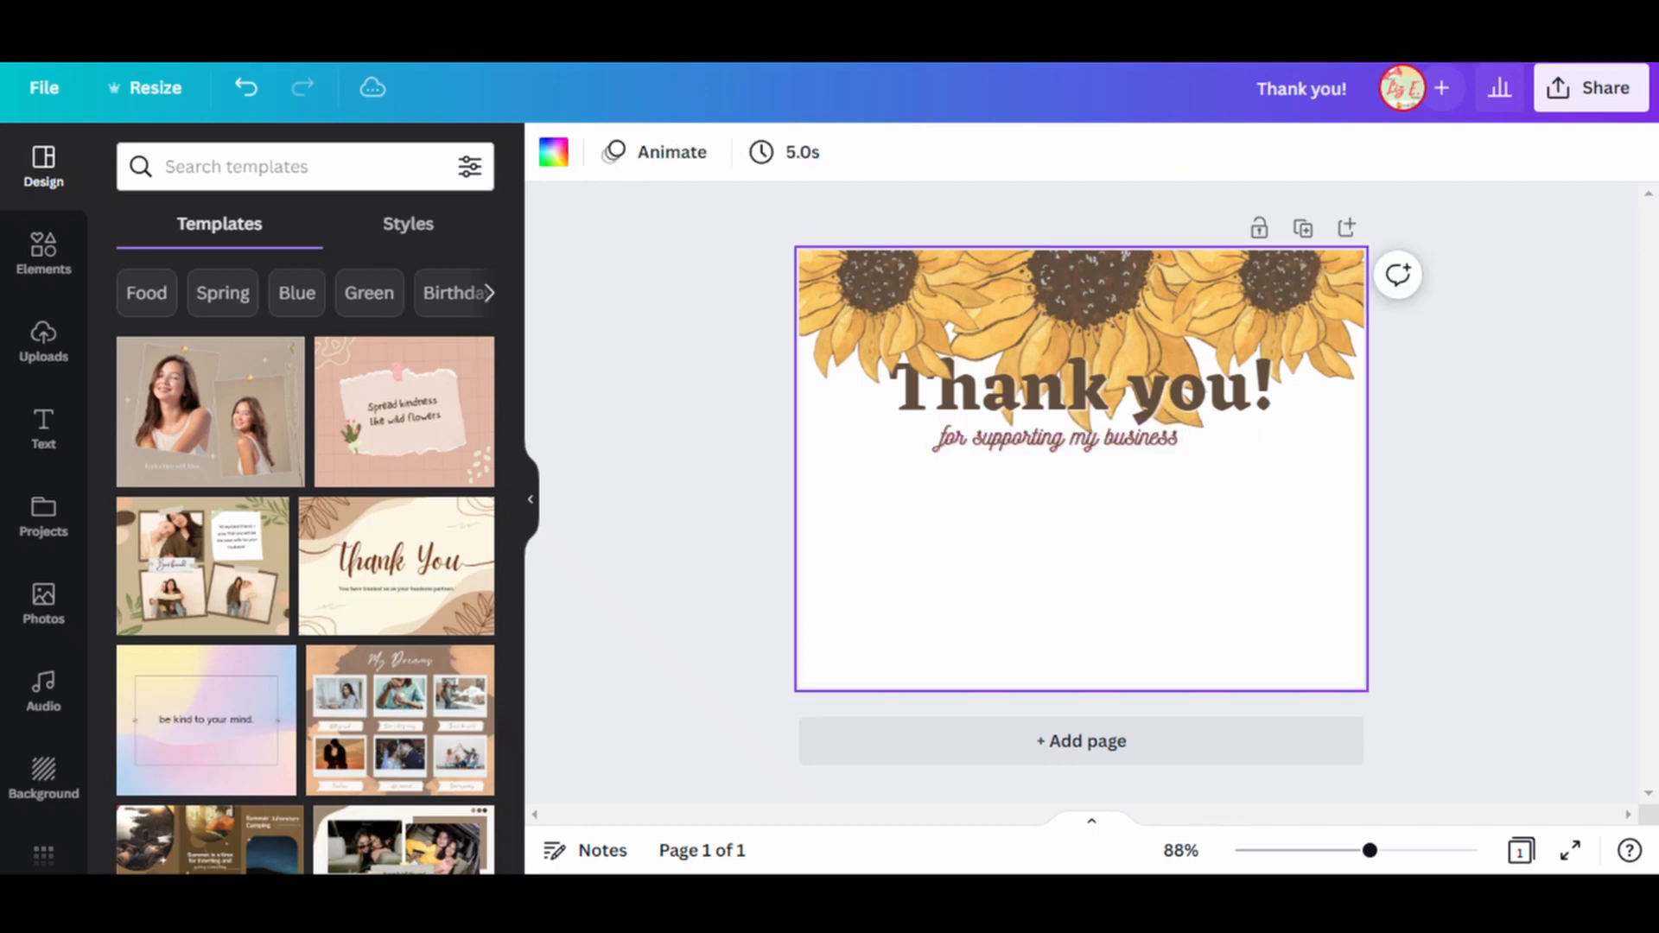
Search the element graphics for "heart" and add the pink scribble-filled heart to the page.
{"action": "left_click", "coordinate": [43, 253]}
{"action": "left_click", "coordinate": [305, 166]}
{"action": "type", "text": "heart"}
{"action": "key", "text": "Return"}
{"action": "left_click", "coordinate": [471, 487]}
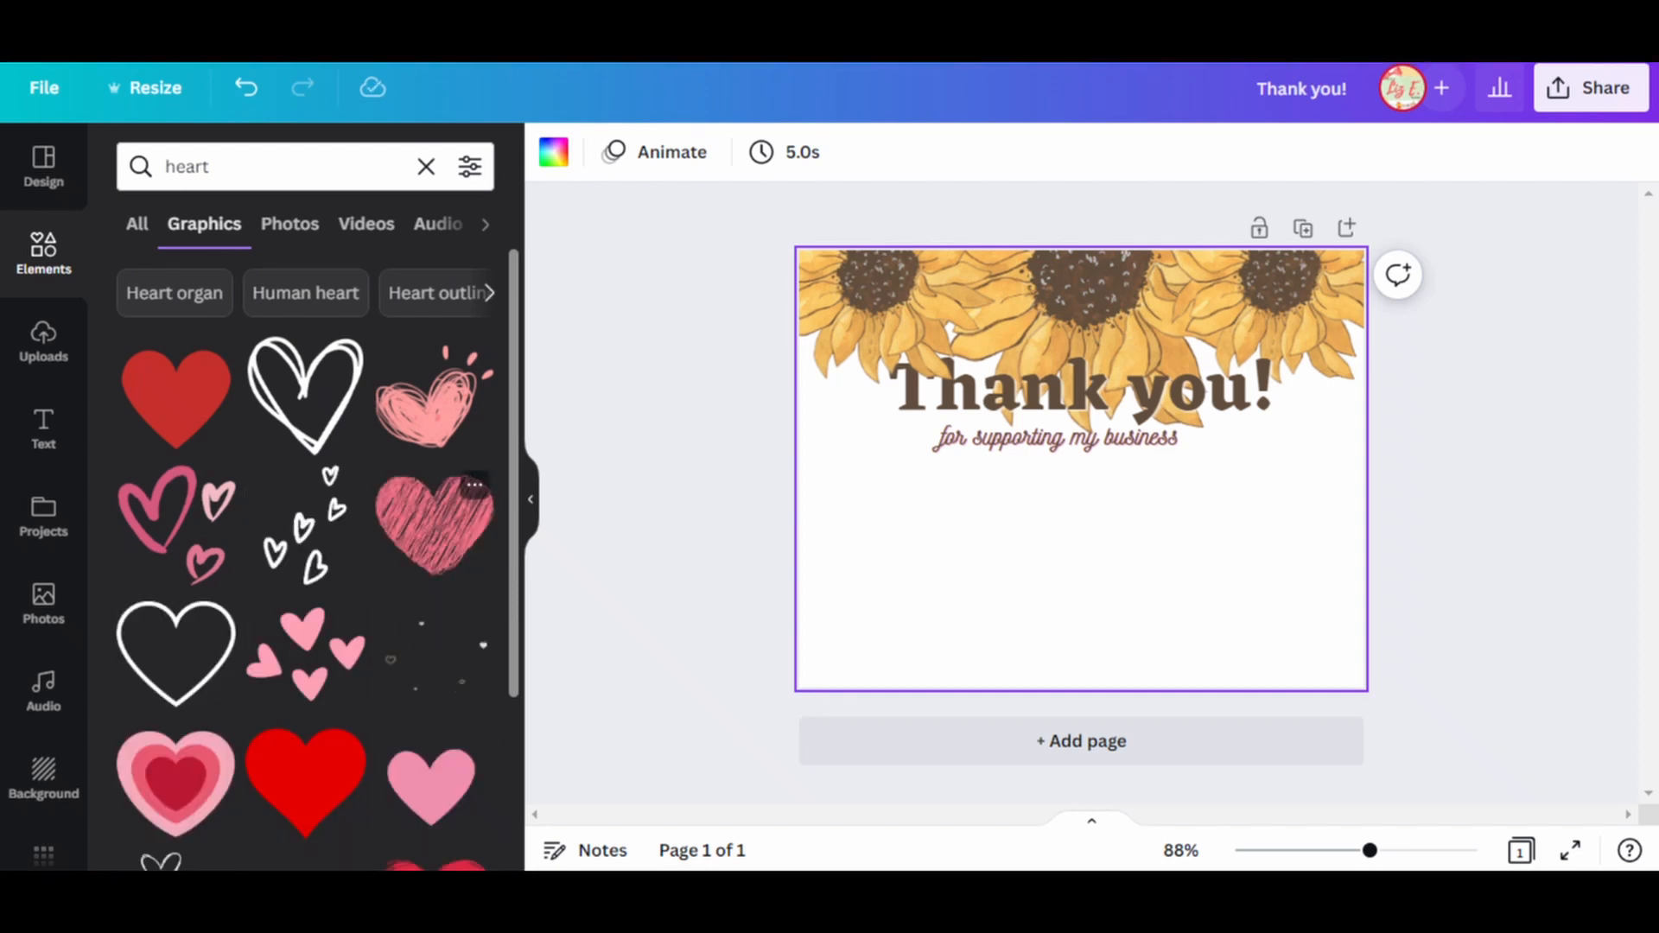
{"action": "left_click", "coordinate": [474, 484]}
{"action": "left_click", "coordinate": [435, 527]}
{"action": "left_click", "coordinate": [434, 527]}
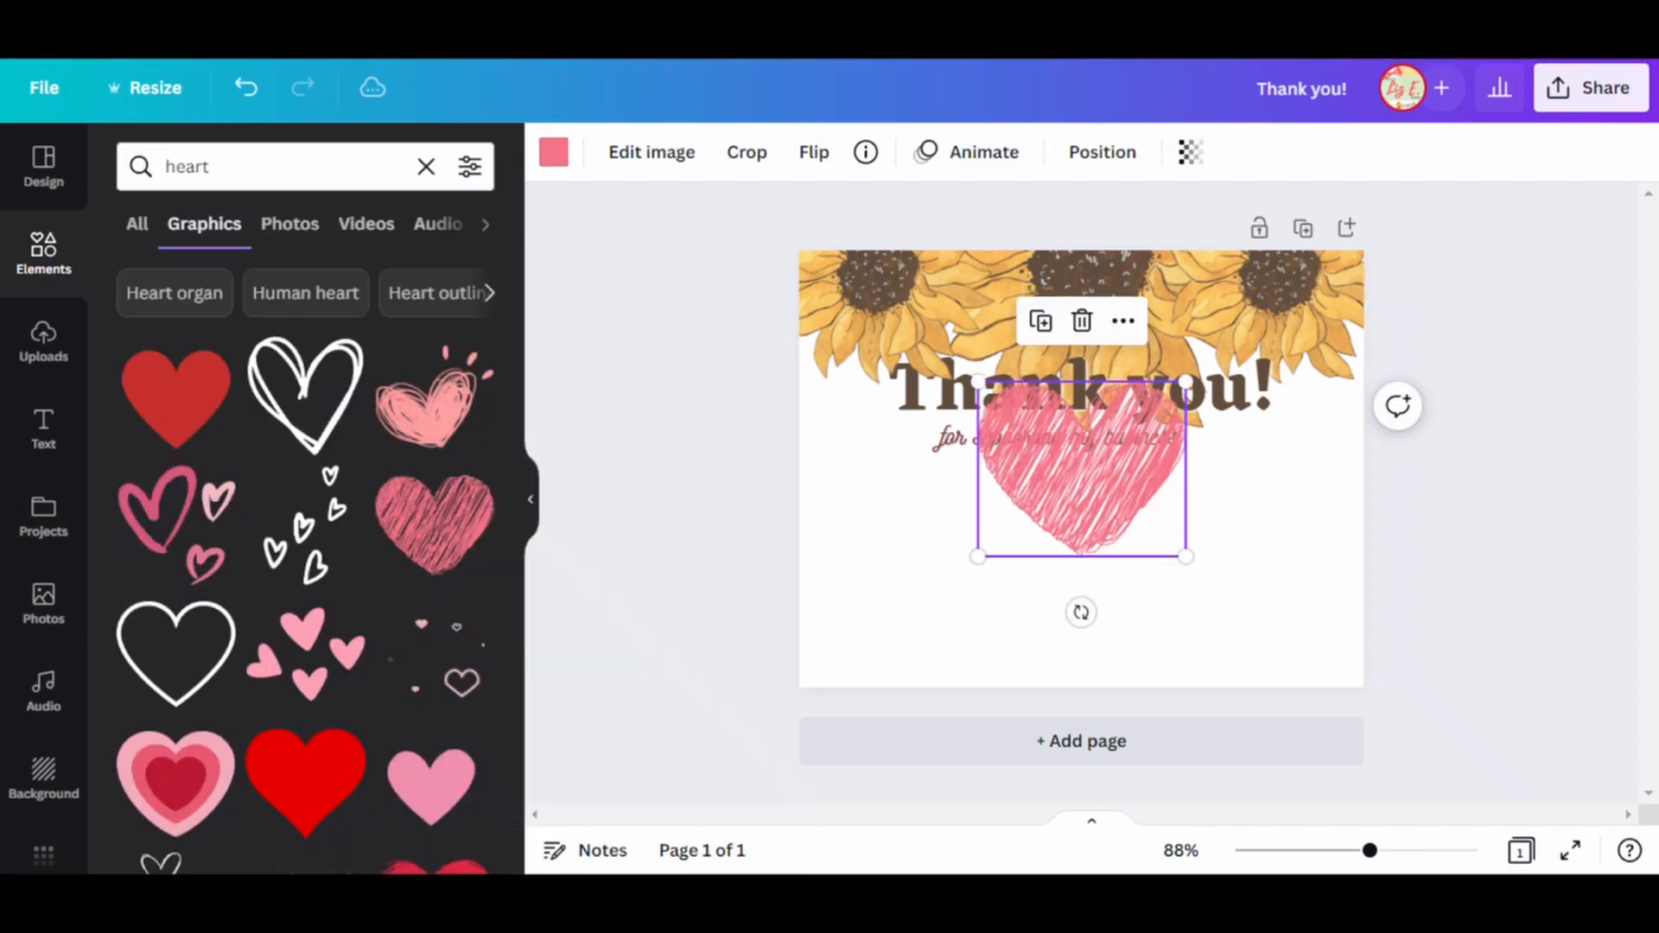
Fit the heart as a small, tilted accent at the end of the subtitle and recolor it pale yellow.
{"action": "left_click_drag", "start_coordinate": [978, 383], "coordinate": [1138, 517]}
{"action": "mouse_move", "coordinate": [1185, 612]}
{"action": "left_mouse_down"}
{"action": "mouse_move", "coordinate": [1232, 525]}
{"action": "mouse_move", "coordinate": [1163, 506]}
{"action": "left_mouse_up"}
{"action": "left_click", "coordinate": [554, 152]}
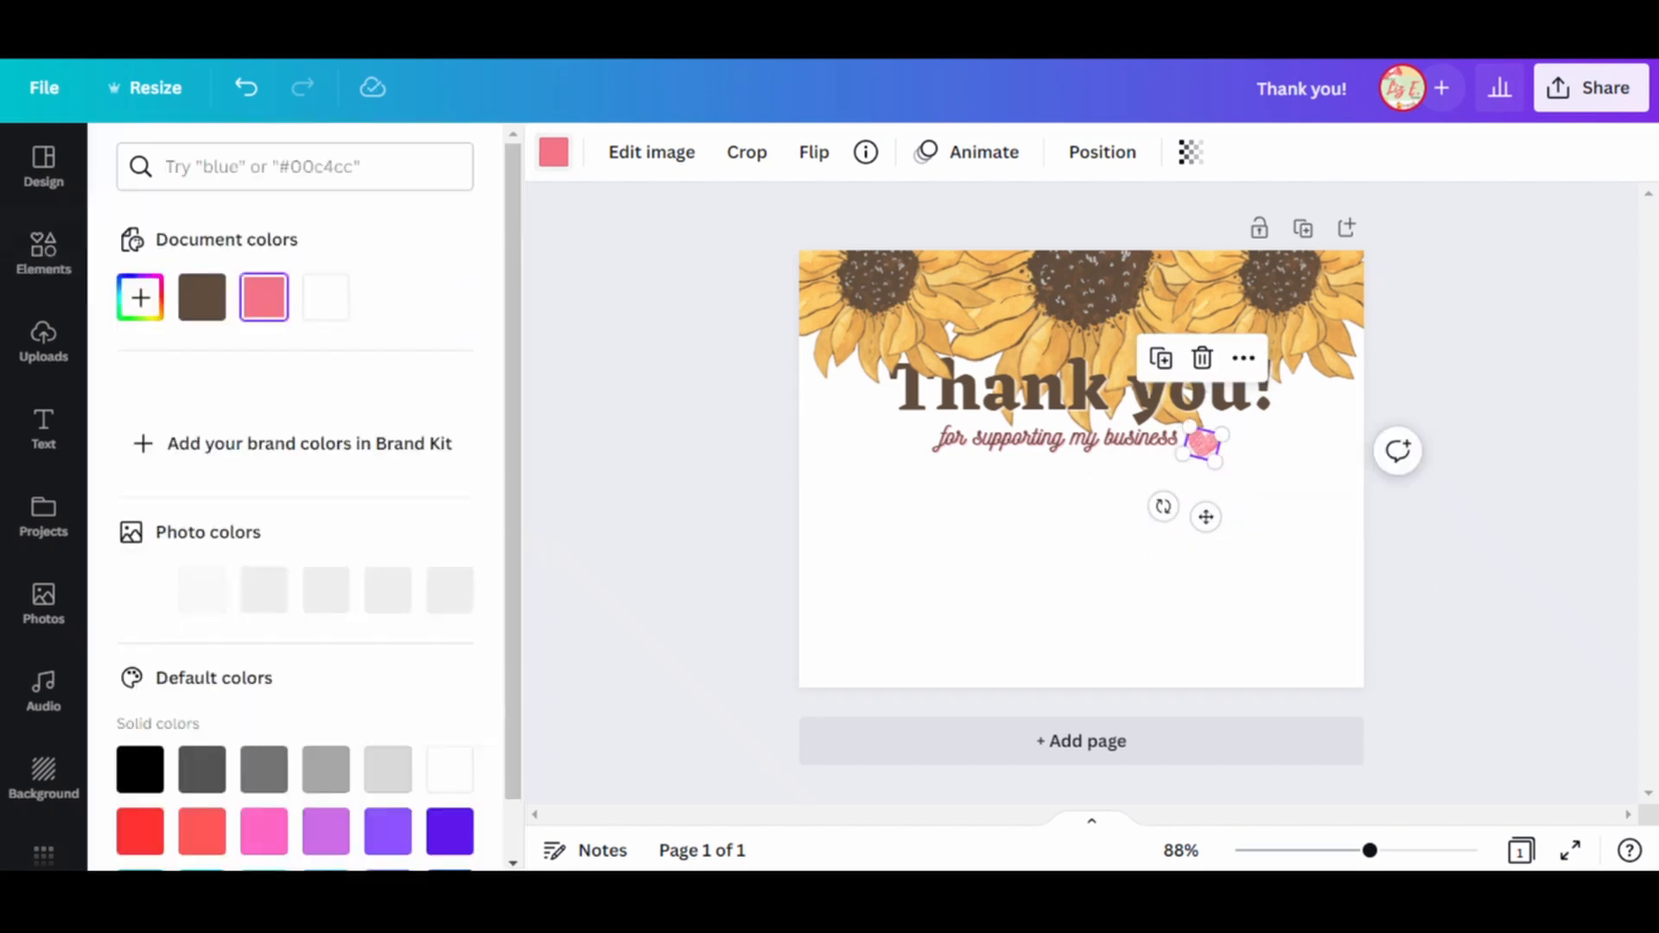
{"action": "left_click", "coordinate": [265, 591]}
{"action": "left_click", "coordinate": [1123, 575]}
Add the double-line heart outline, shrink and tilt it, and lay it over the small yellow heart.
{"action": "left_click", "coordinate": [349, 350]}
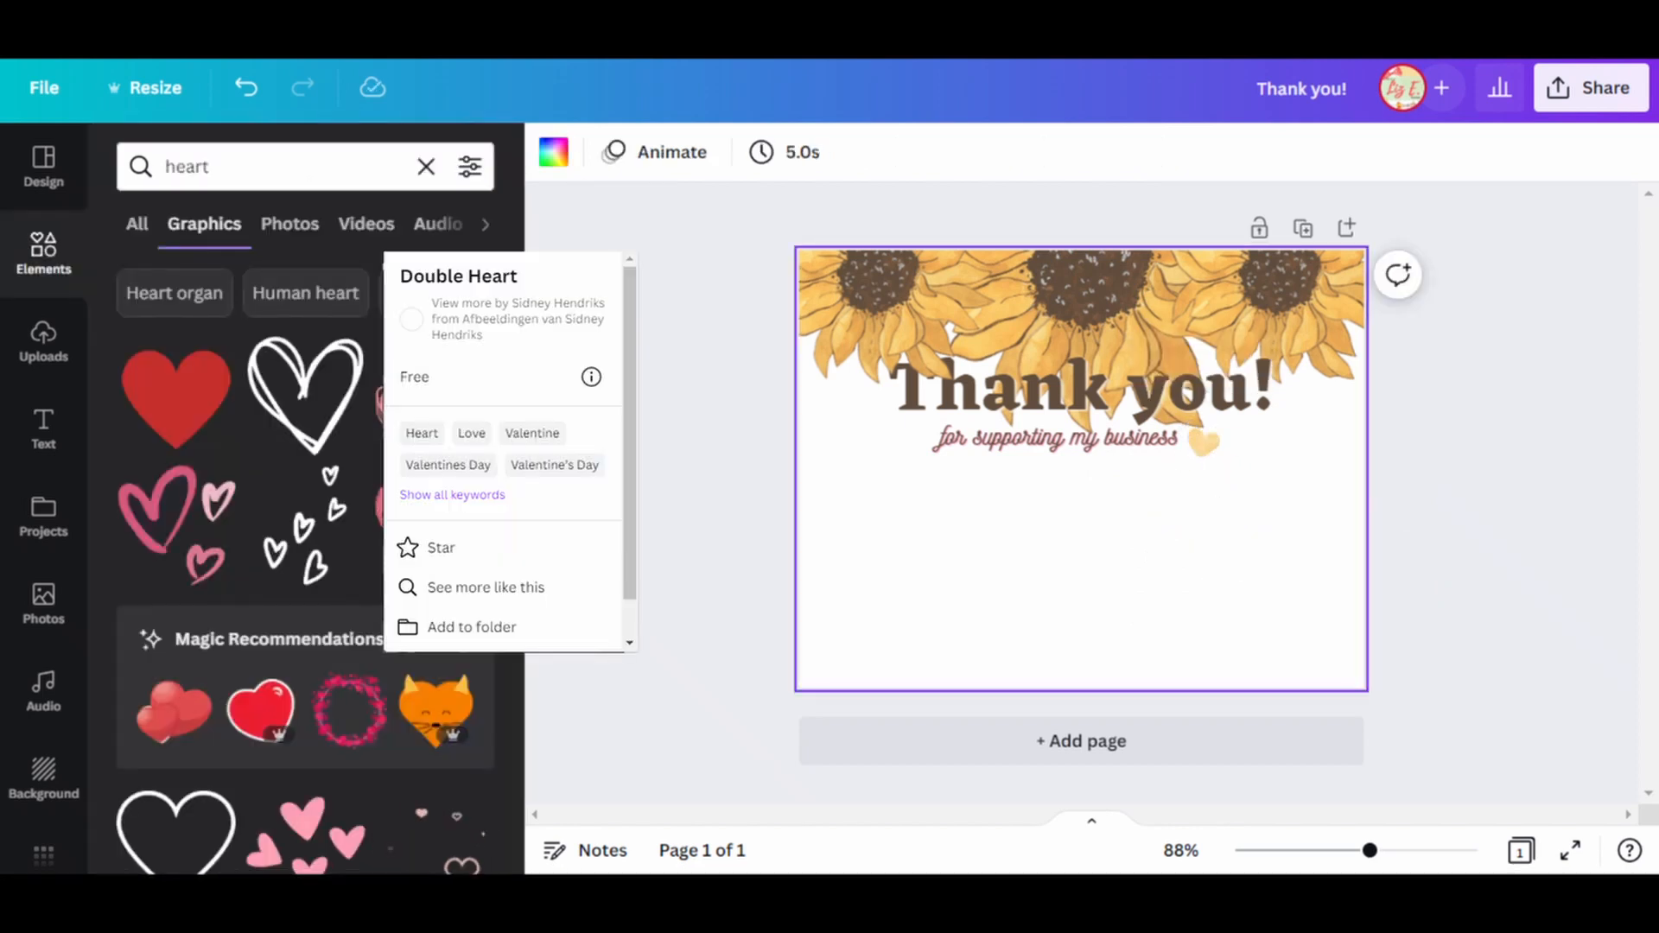
{"action": "left_click", "coordinate": [306, 395]}
{"action": "left_click_drag", "start_coordinate": [1168, 556], "coordinate": [1083, 469]}
{"action": "left_click_drag", "start_coordinate": [994, 382], "coordinate": [1041, 427]}
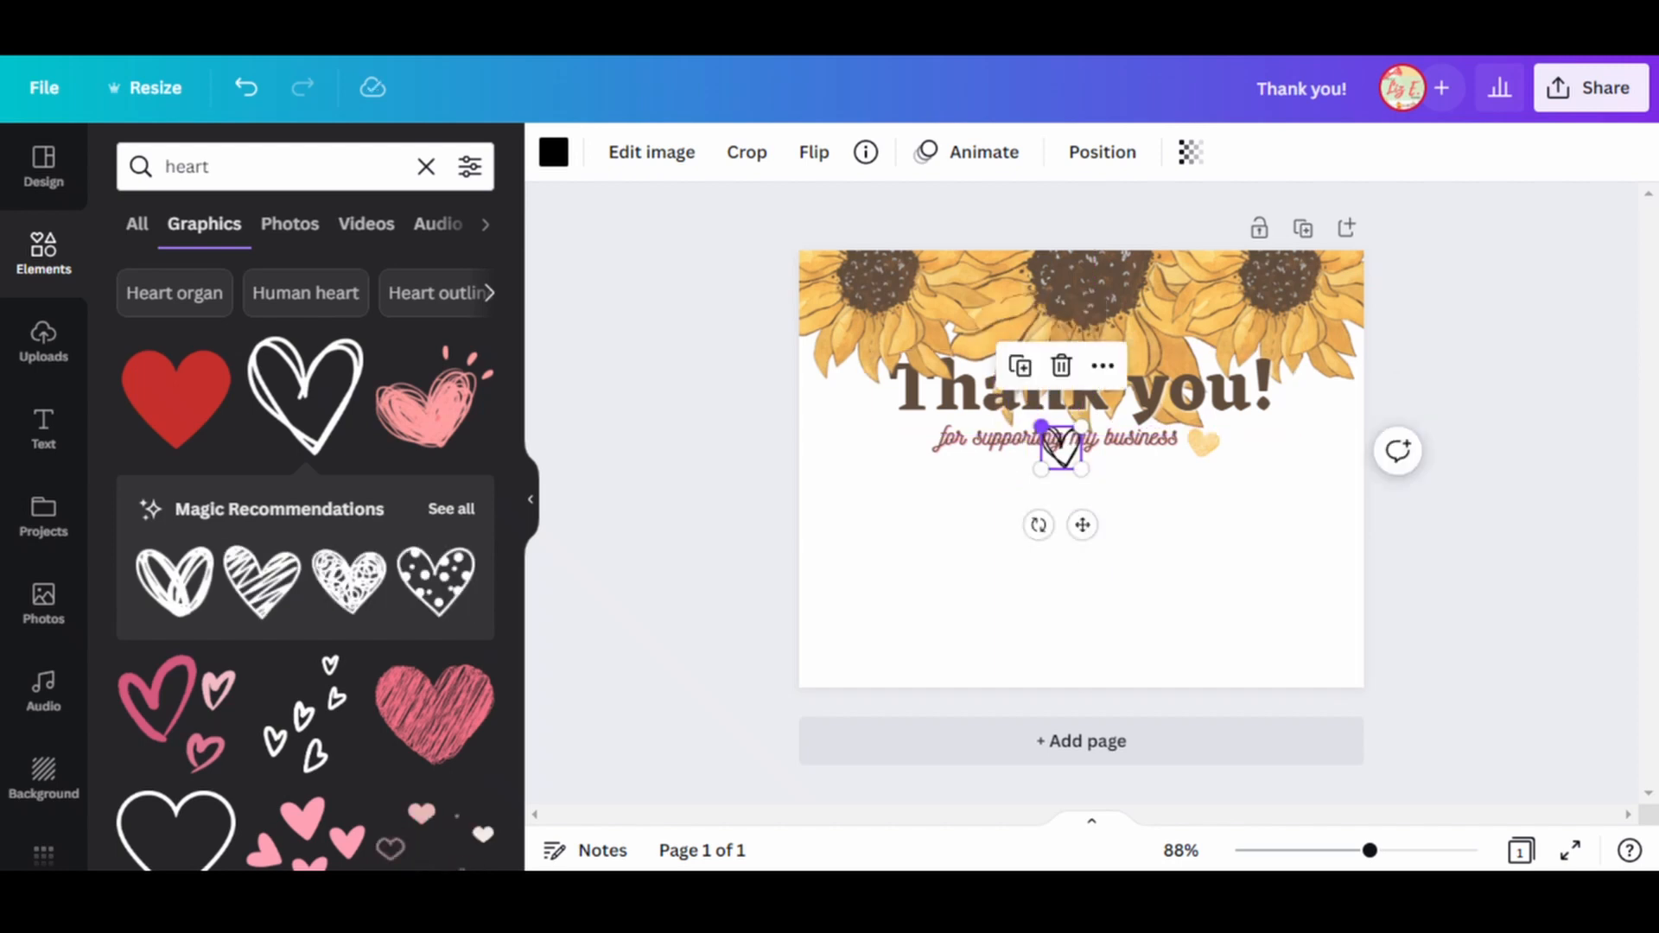
{"action": "left_click_drag", "start_coordinate": [1081, 522], "coordinate": [1039, 518]}
{"action": "left_click_drag", "start_coordinate": [1067, 449], "coordinate": [1213, 469]}
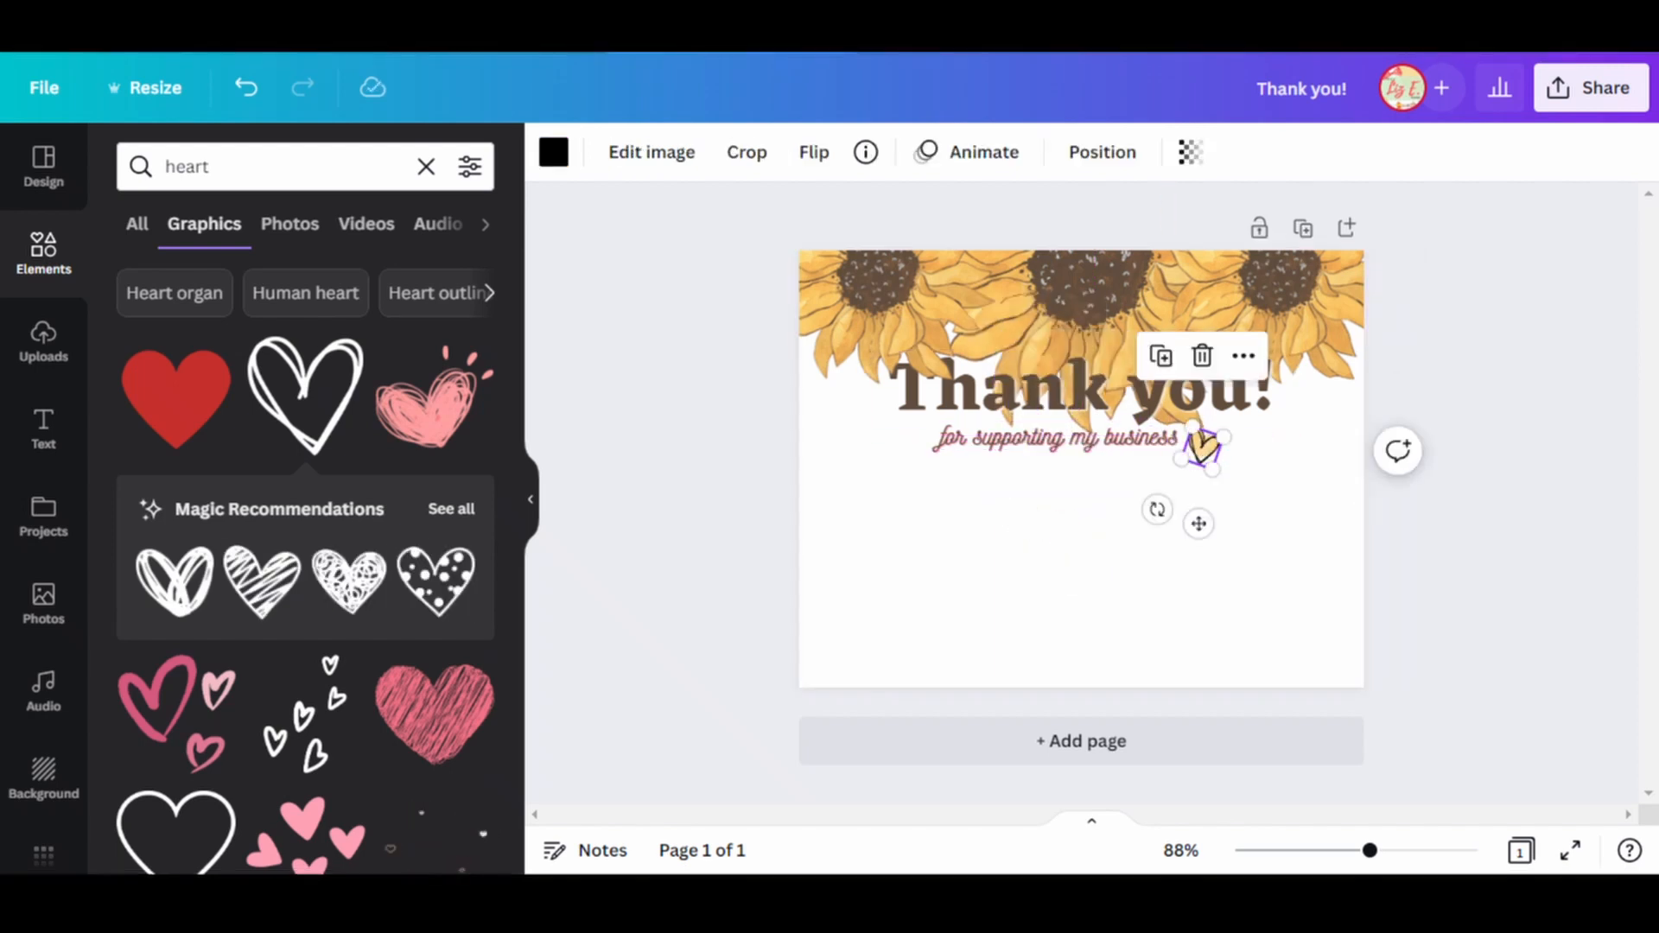
Recolor the small heart outline golden orange using a color from the photo colors.
{"action": "left_click", "coordinate": [553, 152]}
{"action": "left_click", "coordinate": [387, 590]}
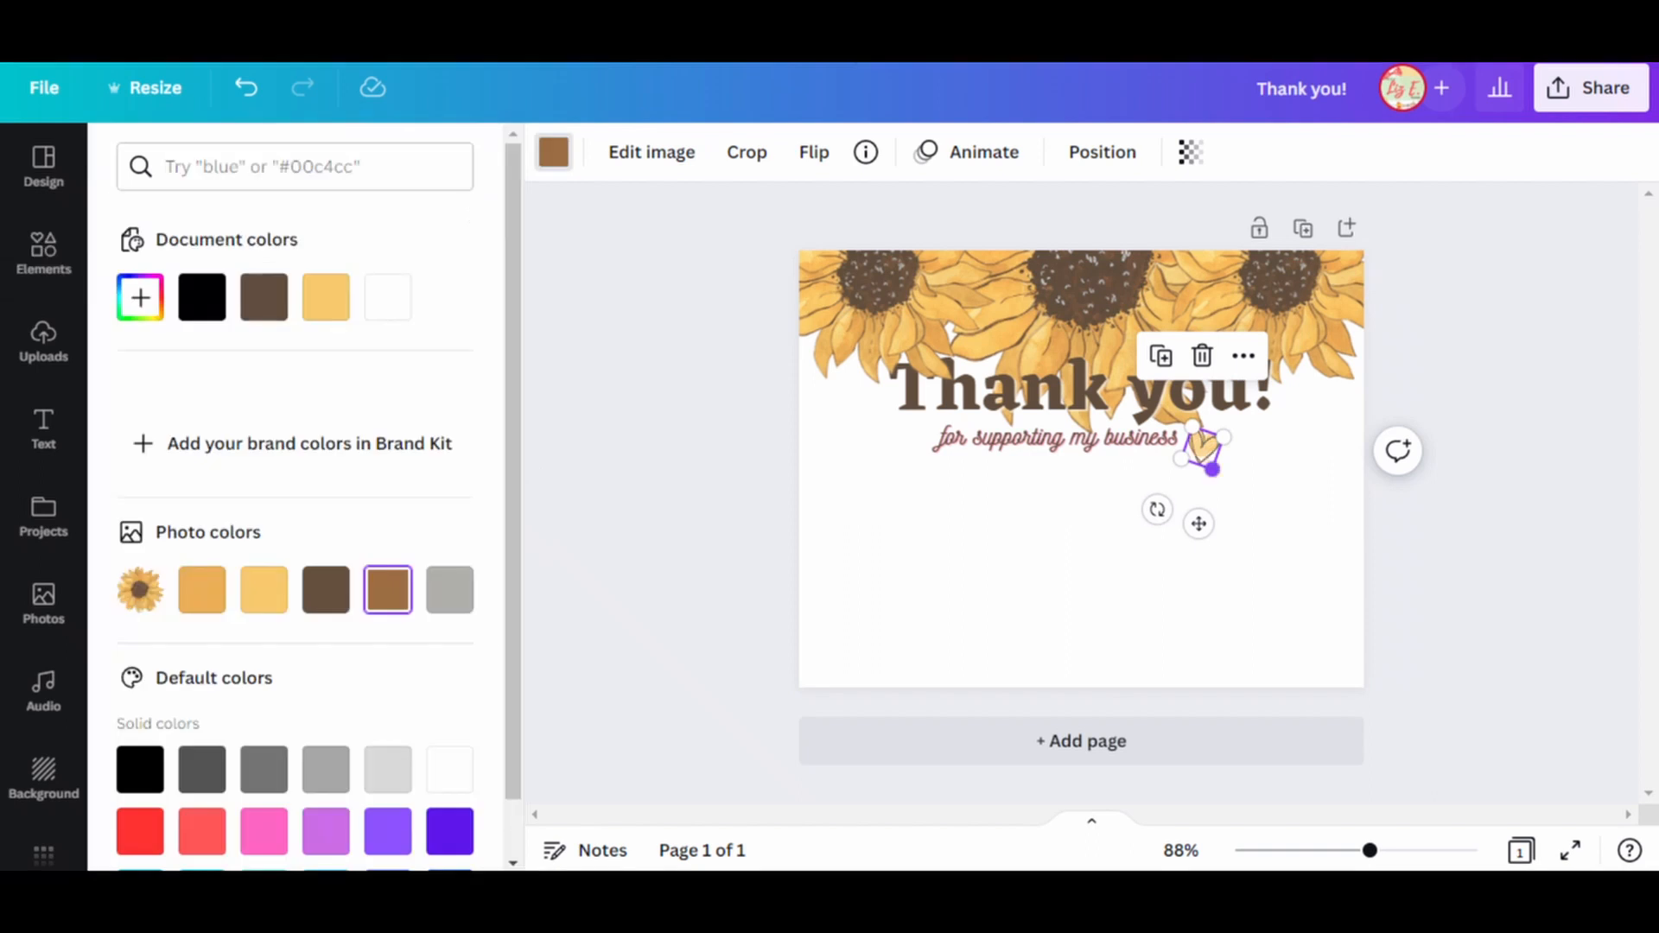
{"action": "left_click", "coordinate": [1248, 524]}
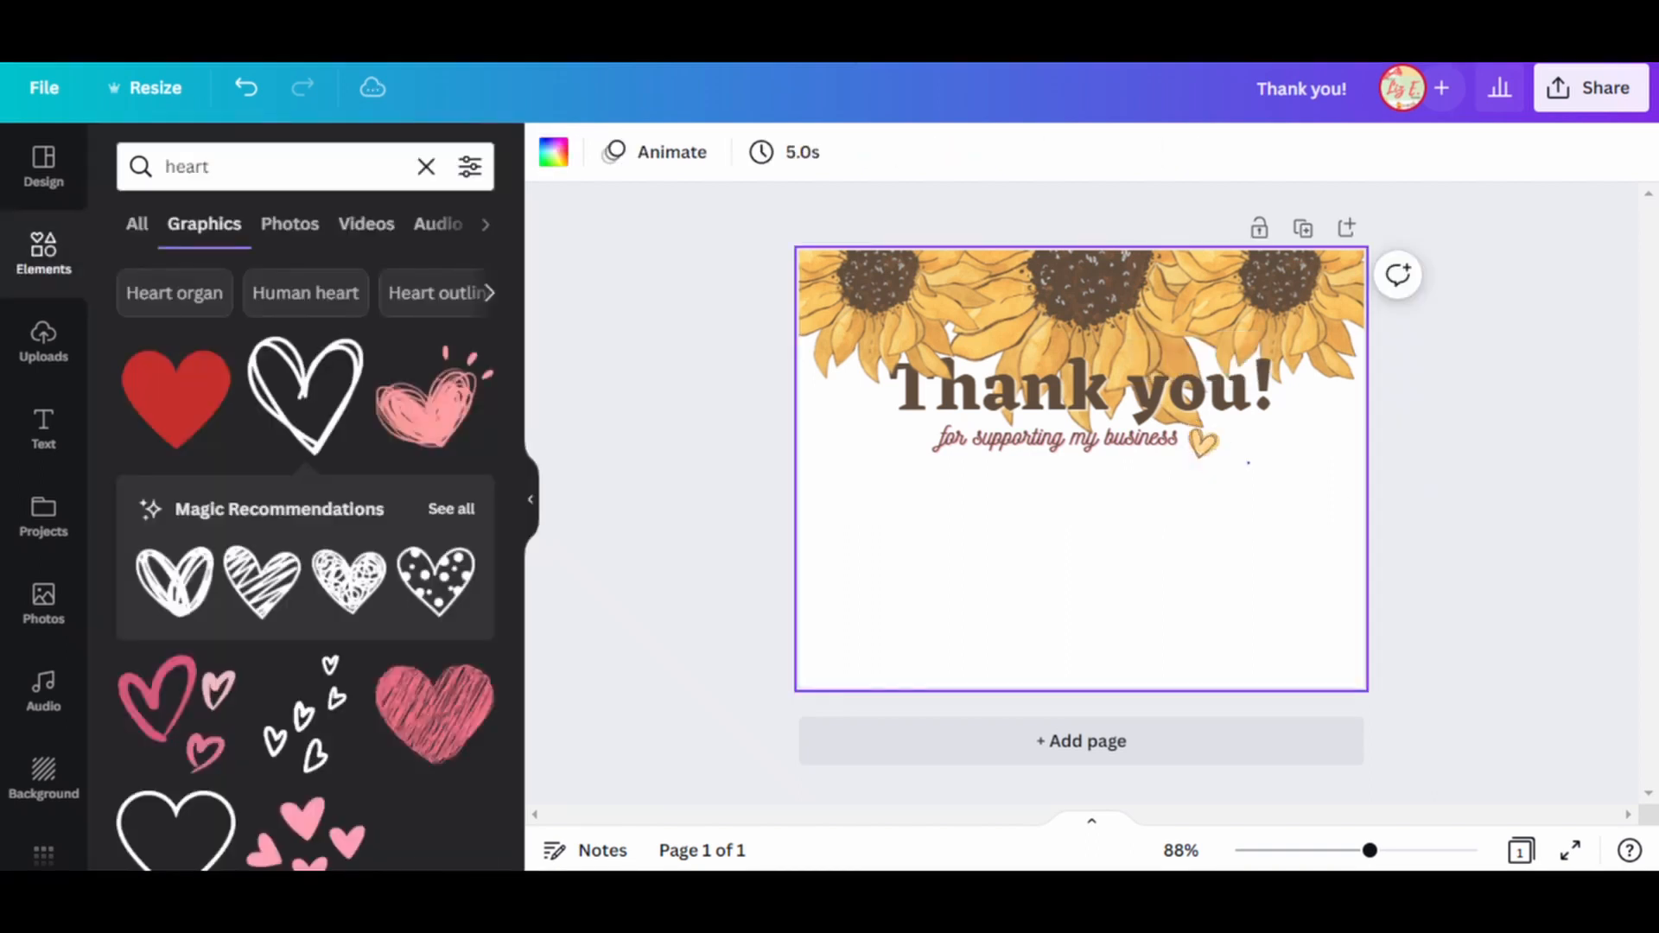
Group the two overlaid small hearts and nudge the "Thank you!" title slightly upward.
{"action": "left_click_drag", "start_coordinate": [1245, 488], "coordinate": [1198, 442]}
{"action": "right_click", "coordinate": [1197, 441]}
{"action": "left_click", "coordinate": [1140, 366]}
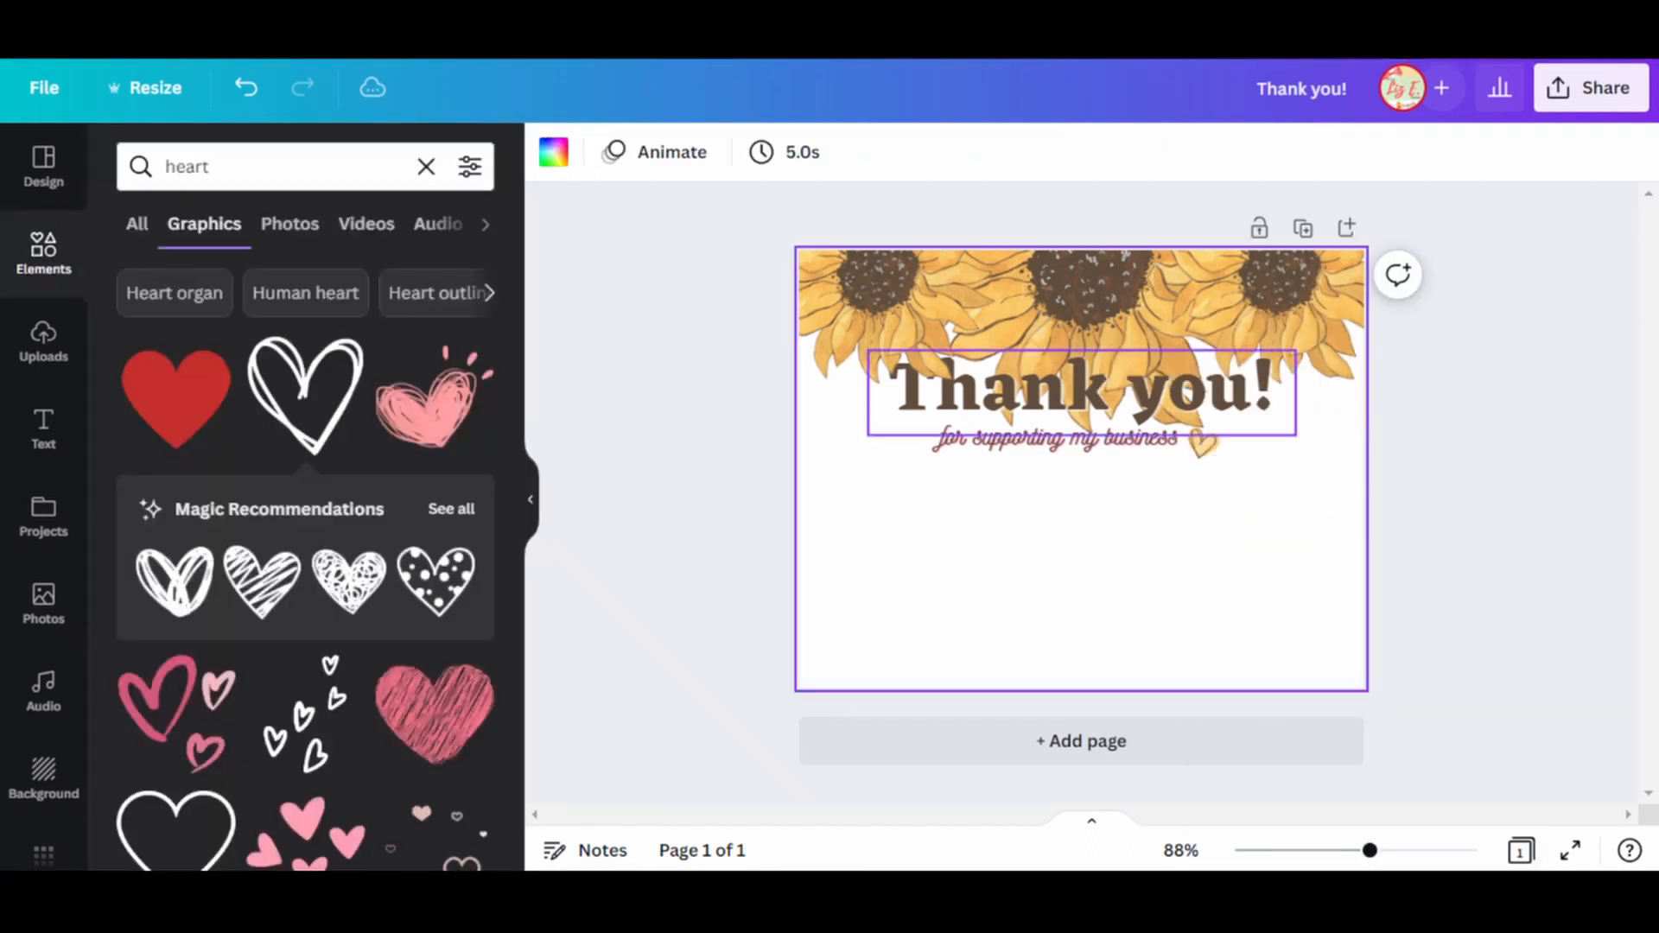
{"action": "left_click", "coordinate": [1140, 388]}
{"action": "left_click_drag", "start_coordinate": [1139, 389], "coordinate": [1139, 373]}
{"action": "left_click", "coordinate": [1140, 536]}
Group the subtitle with its heart accent and shift the "Thank you!" heading text lower on the card.
{"action": "left_click", "coordinate": [1115, 438]}
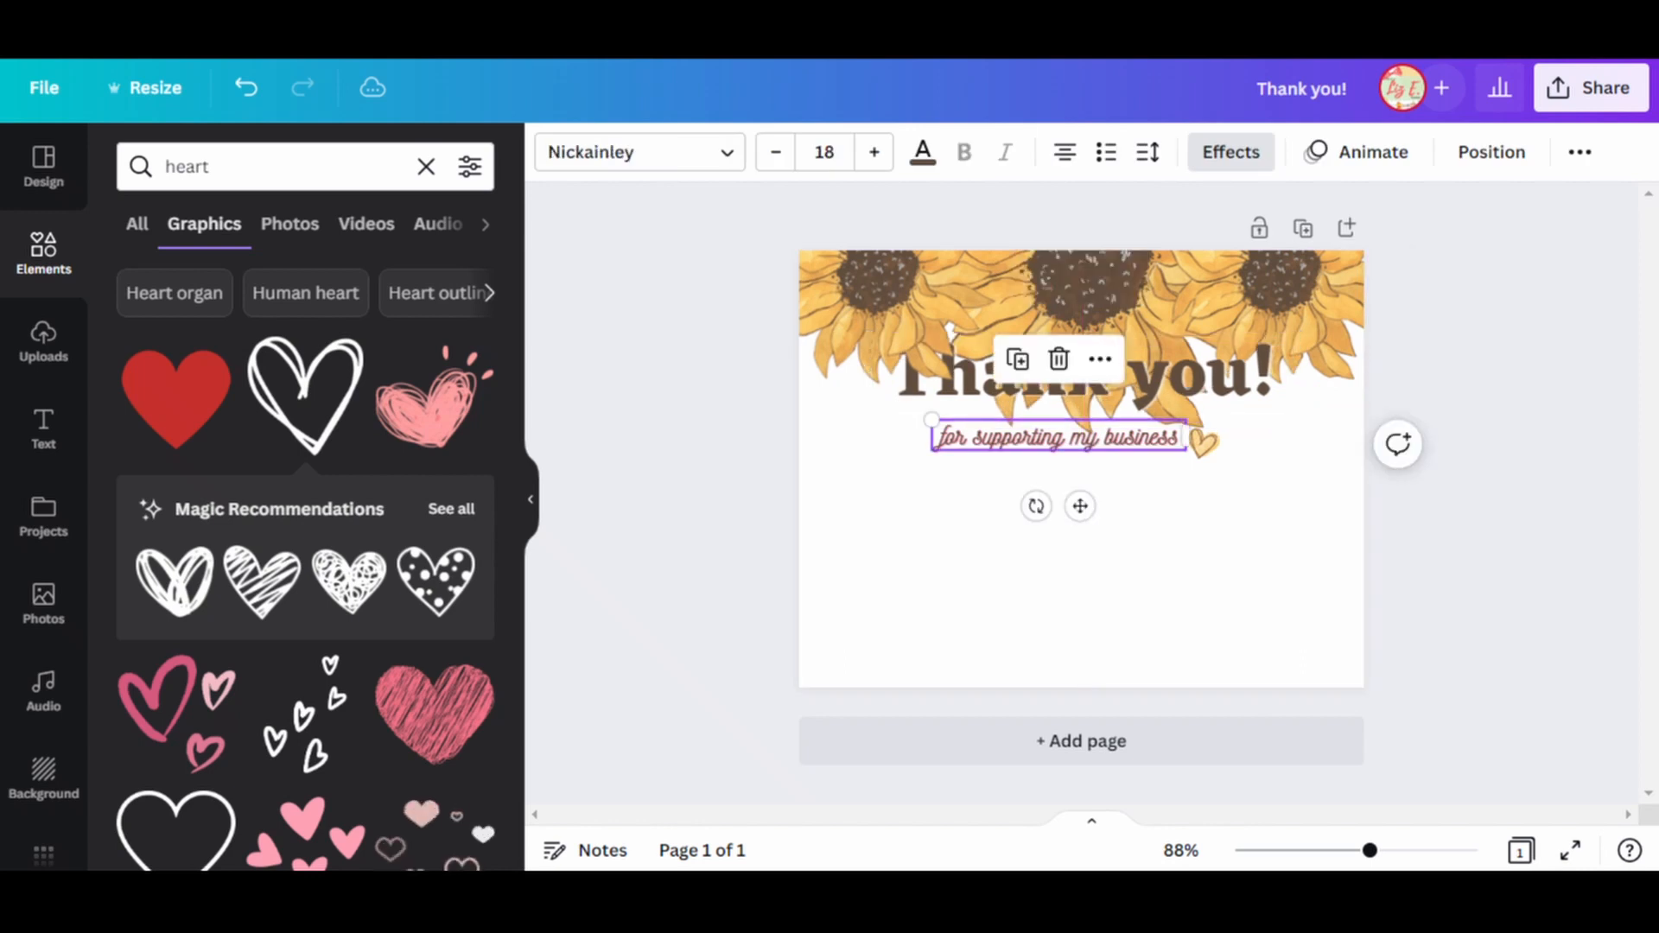
{"action": "left_click_drag", "start_coordinate": [1203, 443], "coordinate": [1139, 456]}
{"action": "left_click", "coordinate": [1123, 438]}
{"action": "left_click", "coordinate": [1209, 435], "text": "shift"}
{"action": "right_click", "coordinate": [1211, 435]}
{"action": "left_click", "coordinate": [1294, 717]}
{"action": "left_click_drag", "start_coordinate": [1139, 373], "coordinate": [1140, 402]}
{"action": "left_click", "coordinate": [1080, 605]}
Add a body text box and place it just below the subtitle, ready for editing.
{"action": "left_click", "coordinate": [43, 426]}
{"action": "left_click", "coordinate": [229, 499]}
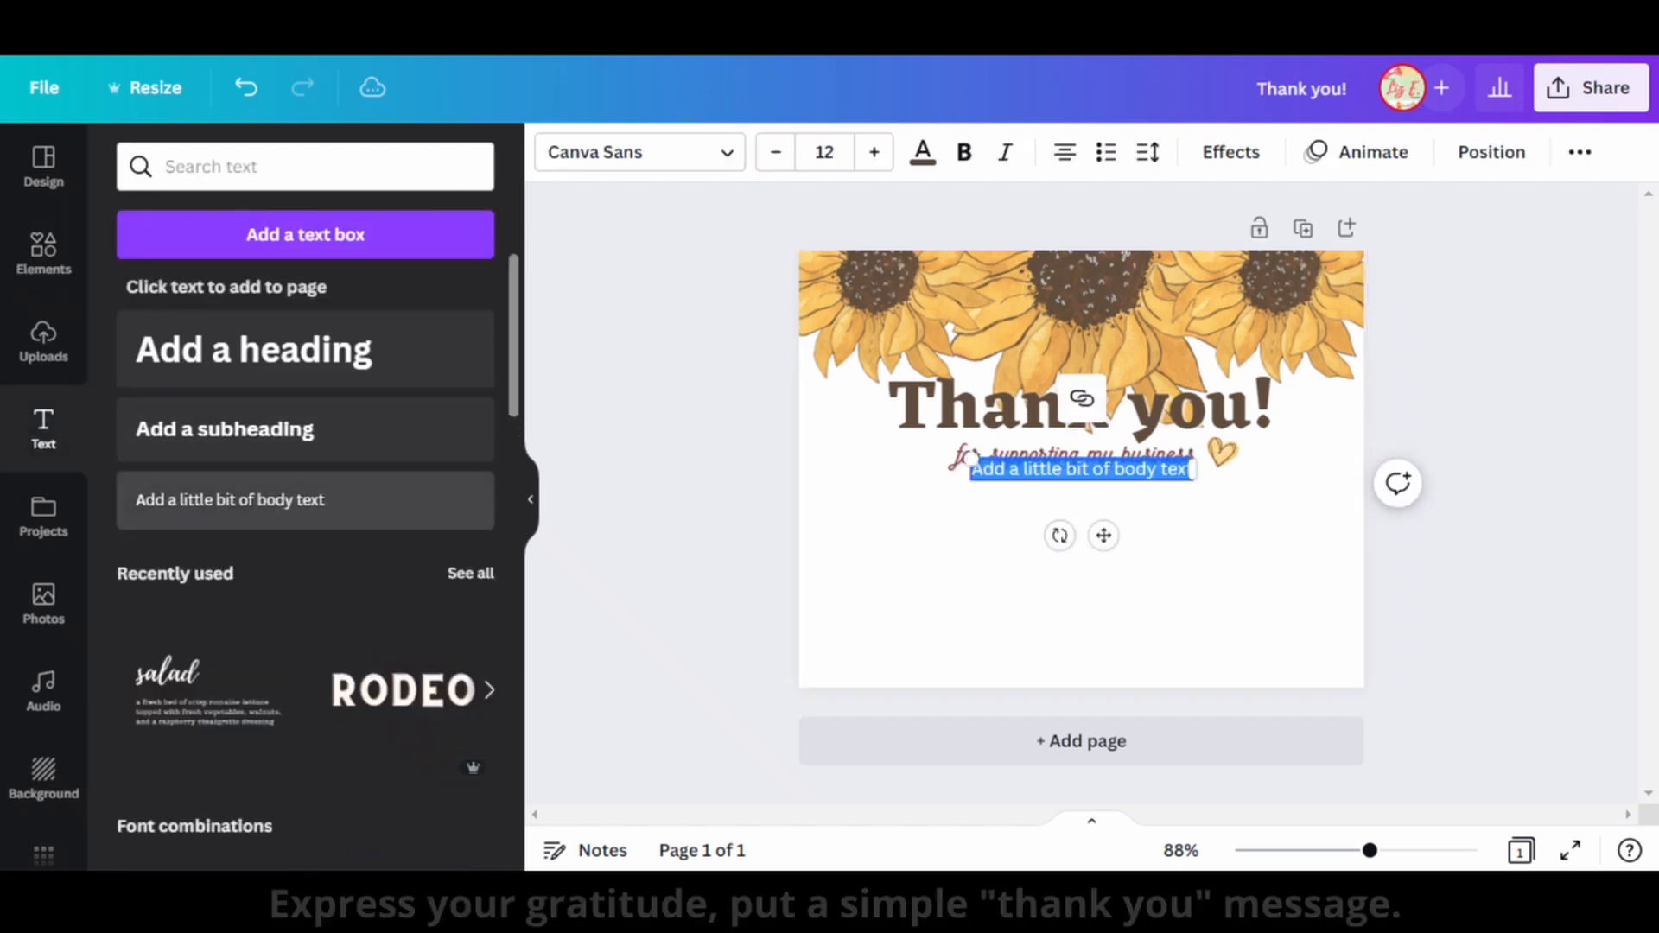
{"action": "left_click_drag", "start_coordinate": [1103, 536], "coordinate": [1104, 560]}
{"action": "double_click", "coordinate": [1103, 494]}
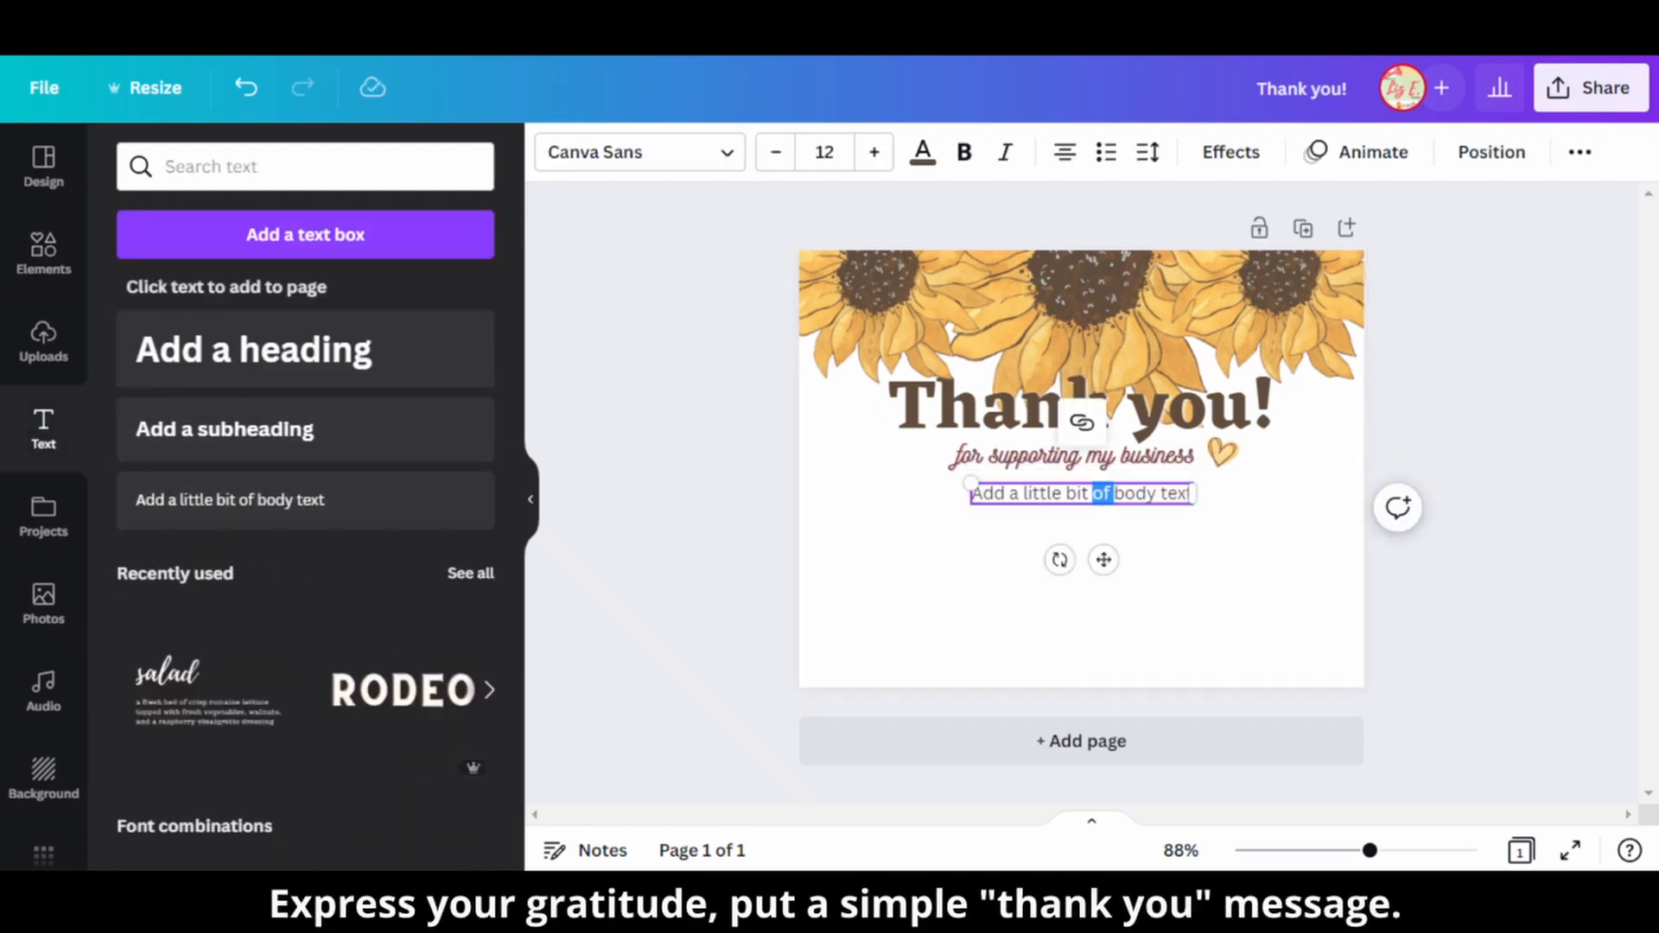
Replace the placeholder with "Your satisfaction is our reward, and we are grateful for the chance to make you happy. Thank you for choosing us.".
{"action": "key", "text": "ctrl+a"}
{"action": "type", "text": "Your satisfaction"}
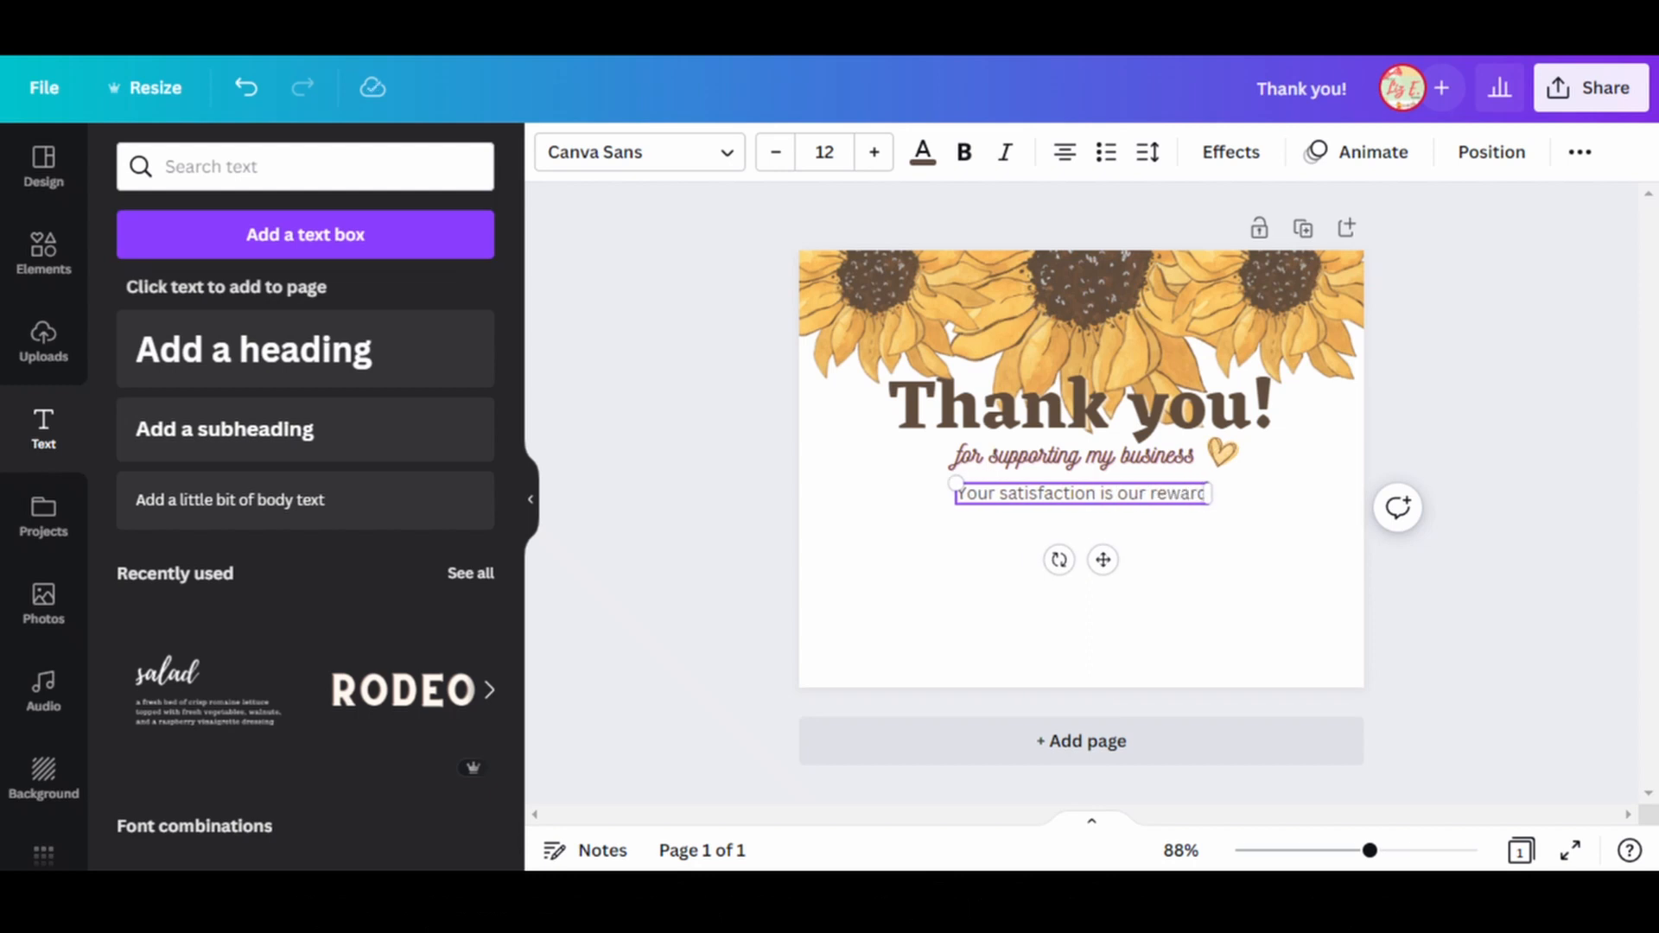
{"action": "type", "text": " is our reward, and we are gratefu"}
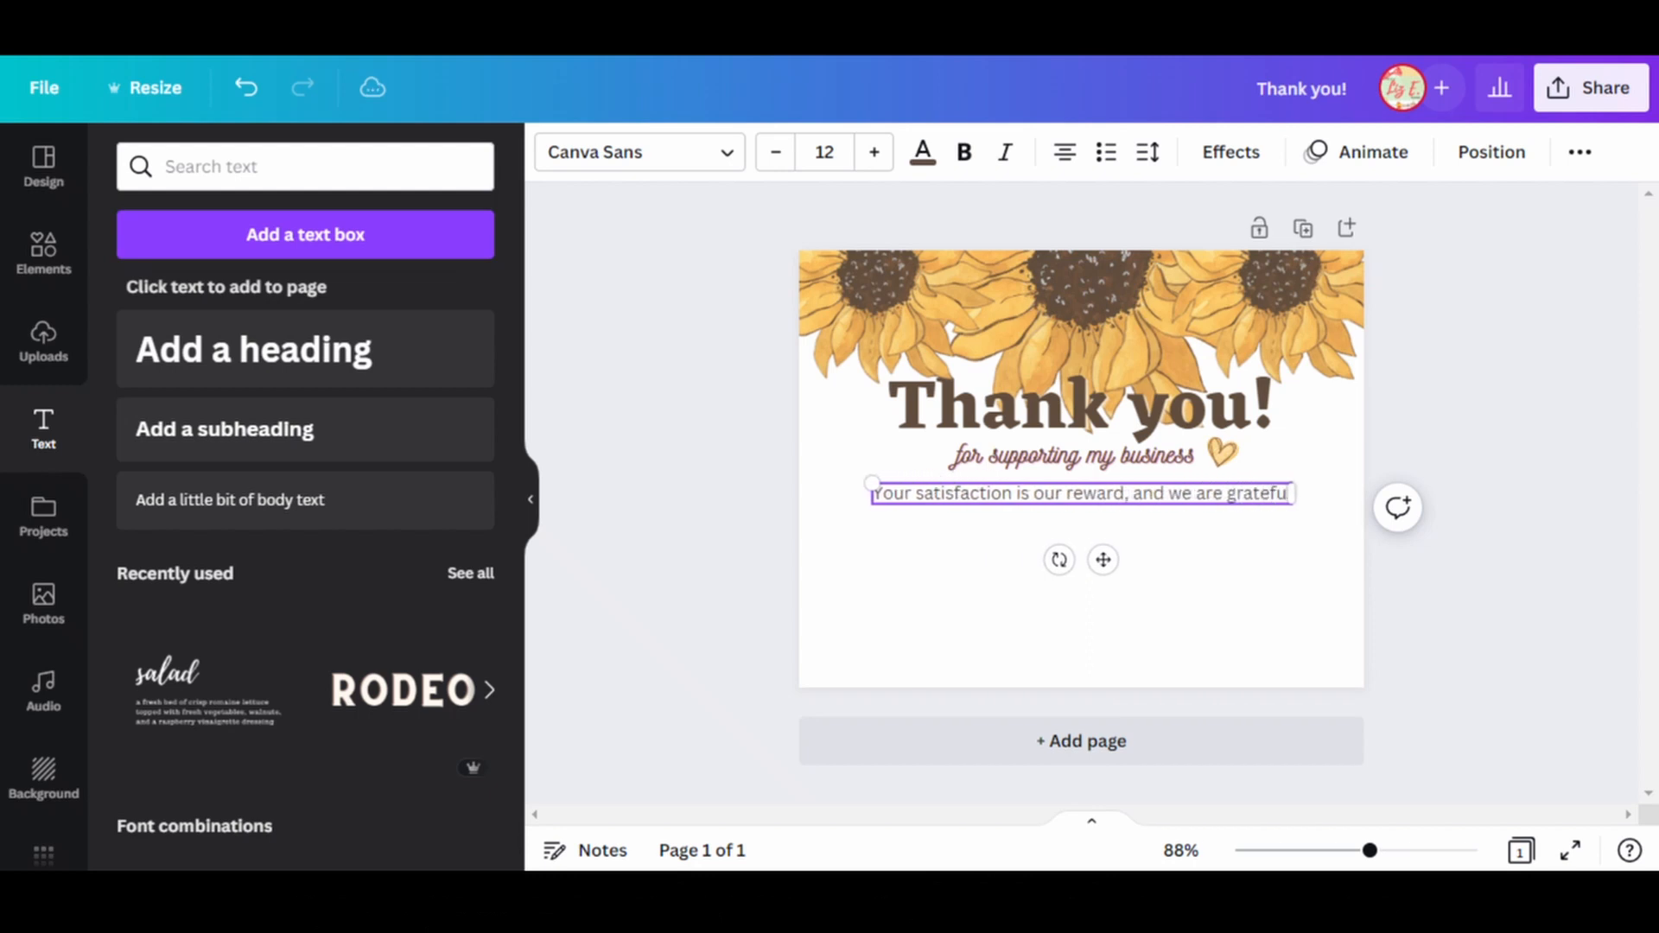
{"action": "type", "text": "l for the chance"}
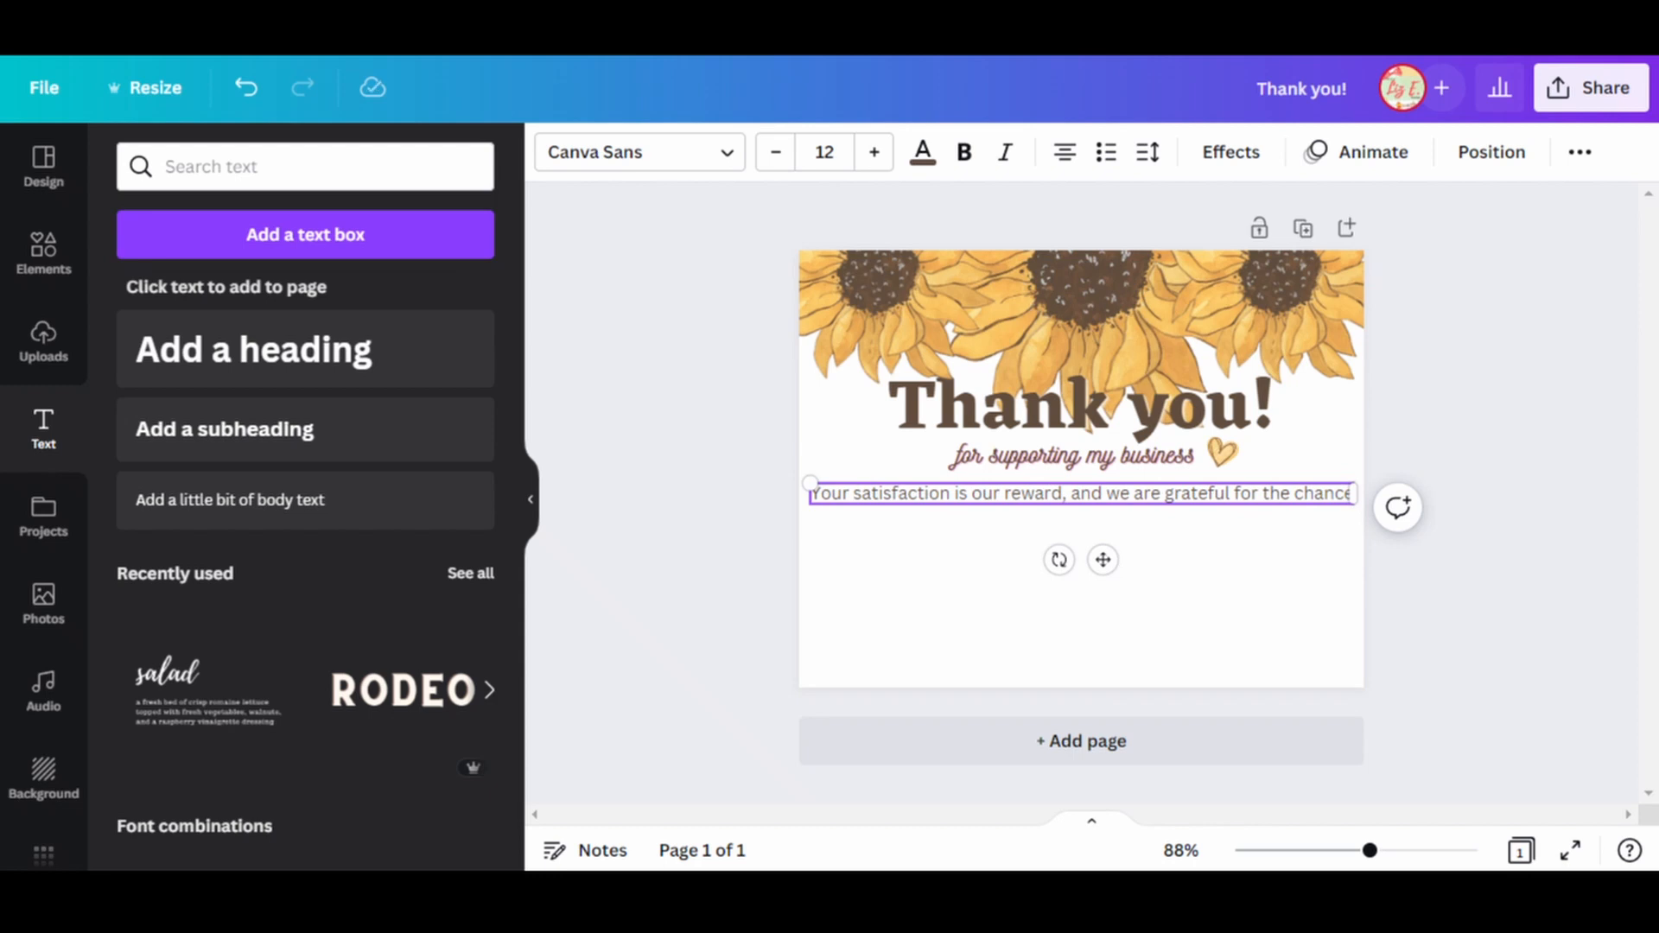
{"action": "type", "text": " to make you ha"}
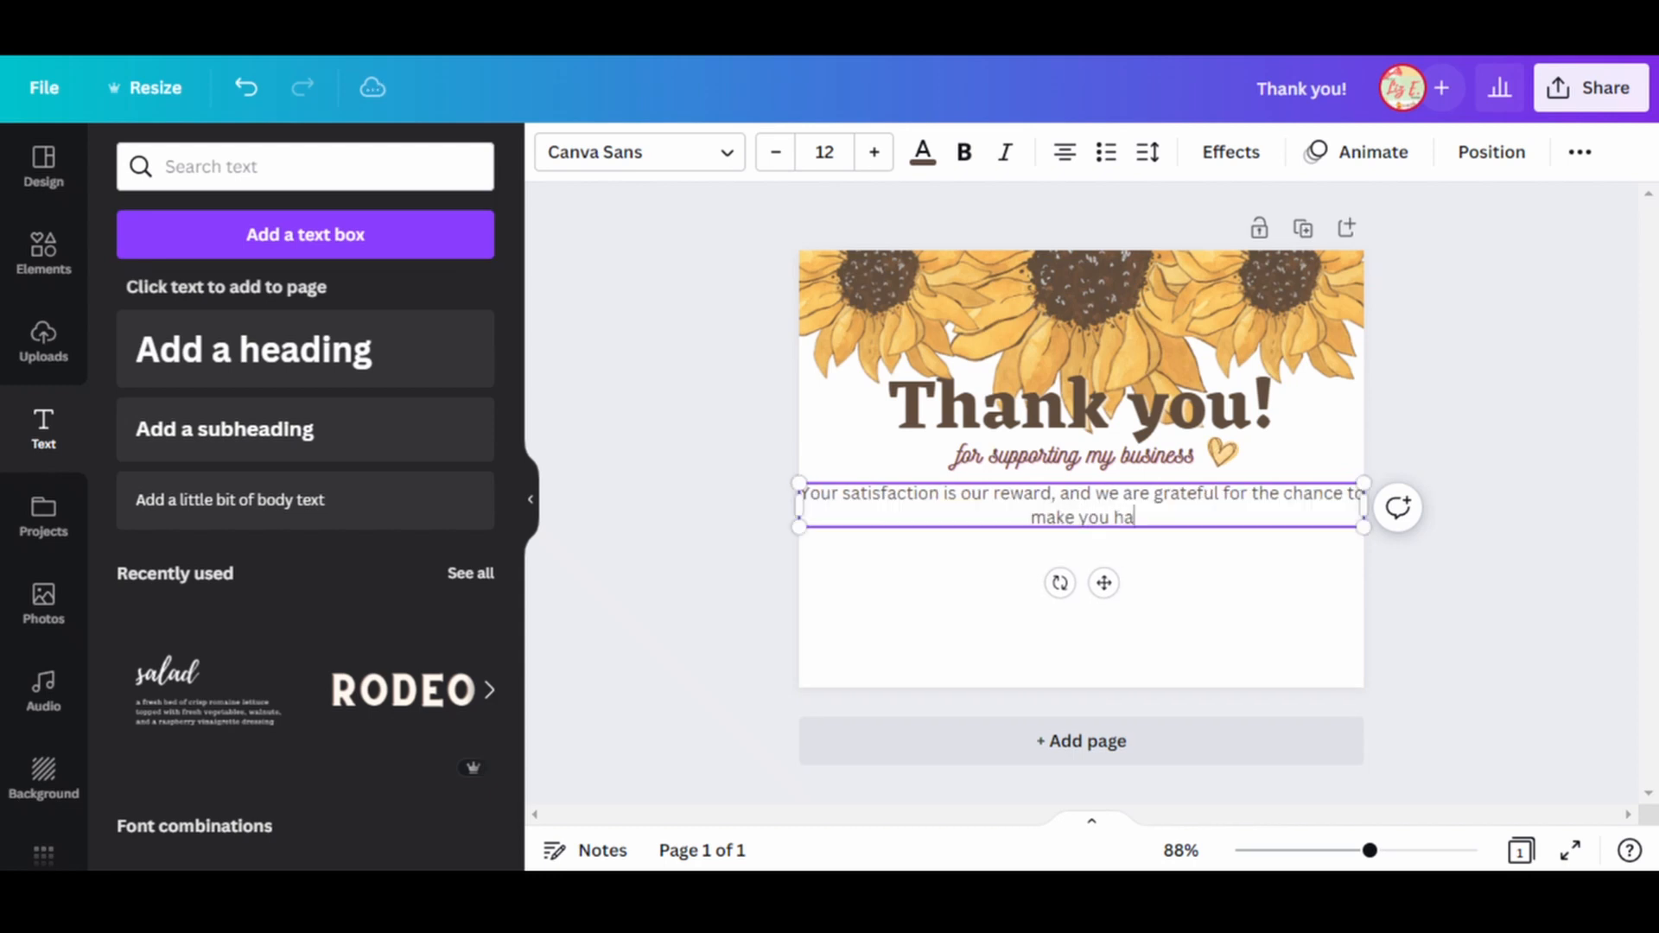
{"action": "type", "text": "ppy. Thank you for choosing us."}
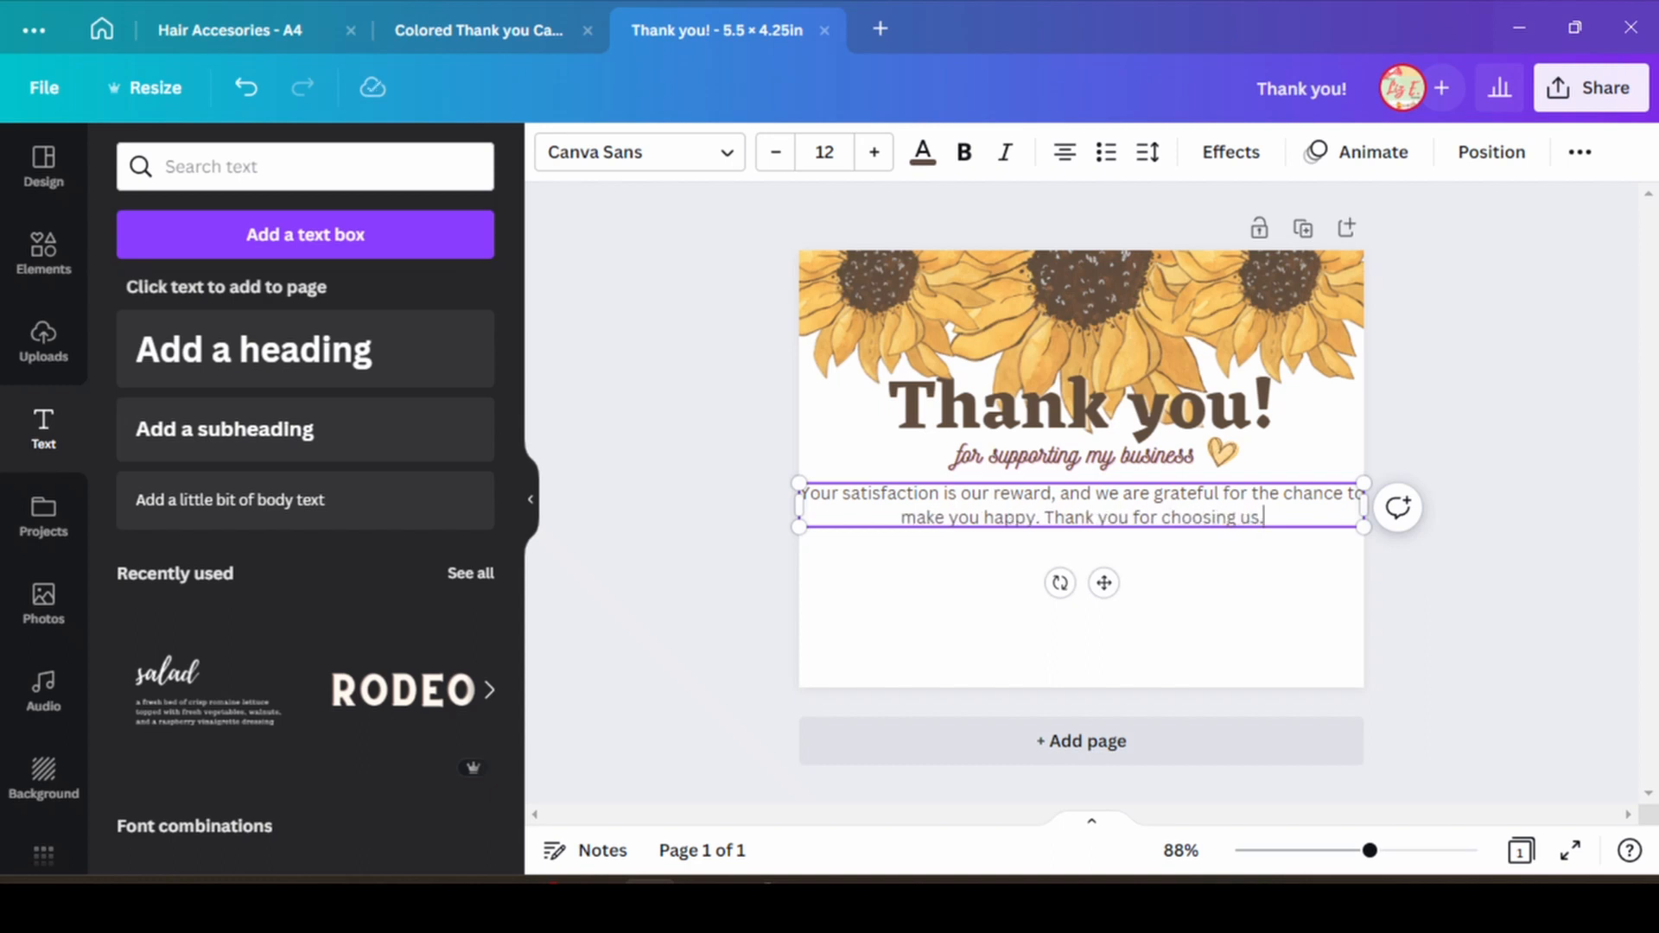
Narrow the message text box from both sides so the text wraps into three lines below the subtitle.
{"action": "left_click_drag", "start_coordinate": [1364, 505], "coordinate": [1283, 506]}
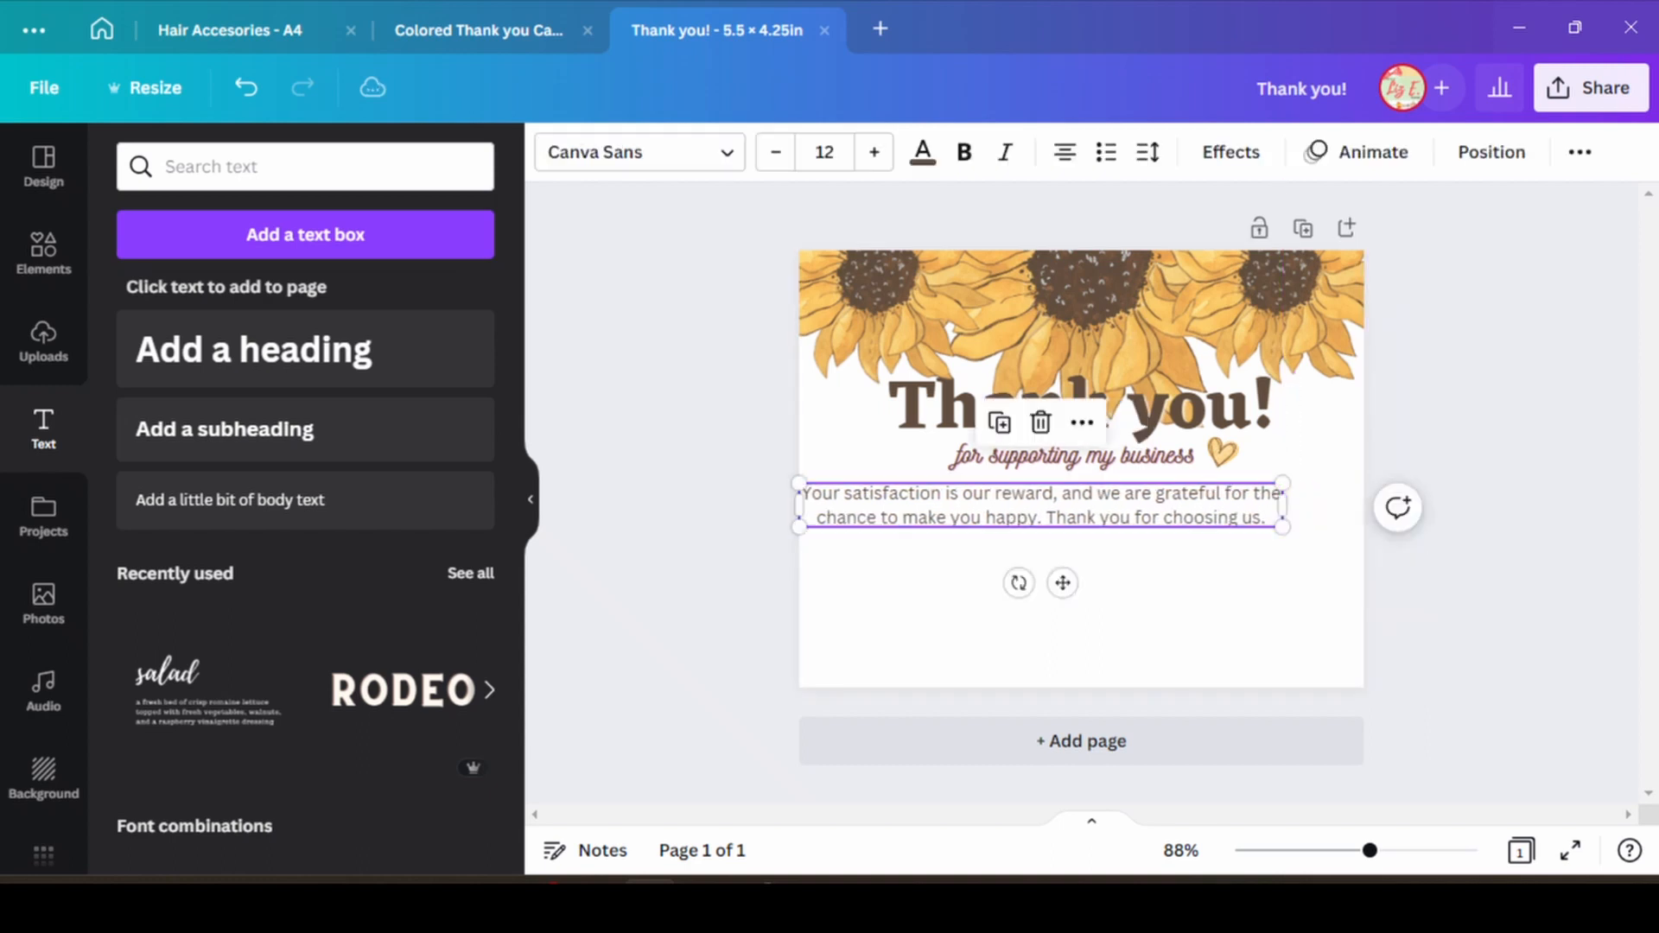
{"action": "left_click_drag", "start_coordinate": [799, 506], "coordinate": [888, 510]}
{"action": "left_click", "coordinate": [735, 544]}
Set the message text to the Hero font at size 10.
{"action": "left_click", "coordinate": [1085, 518]}
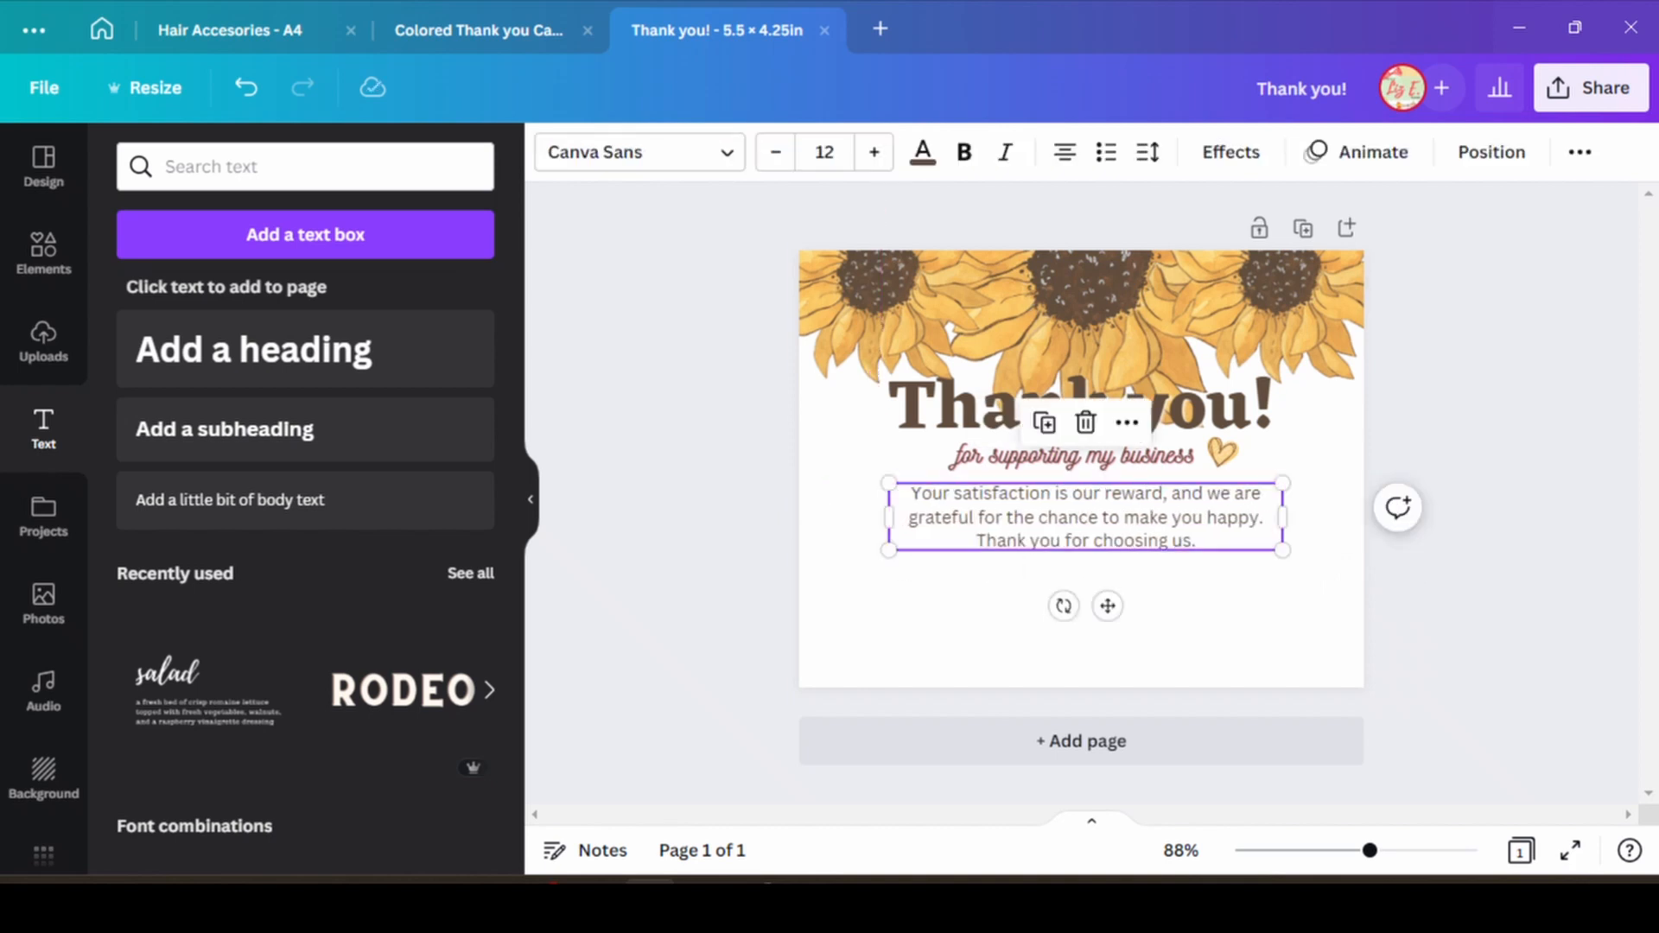
{"action": "left_click", "coordinate": [639, 152]}
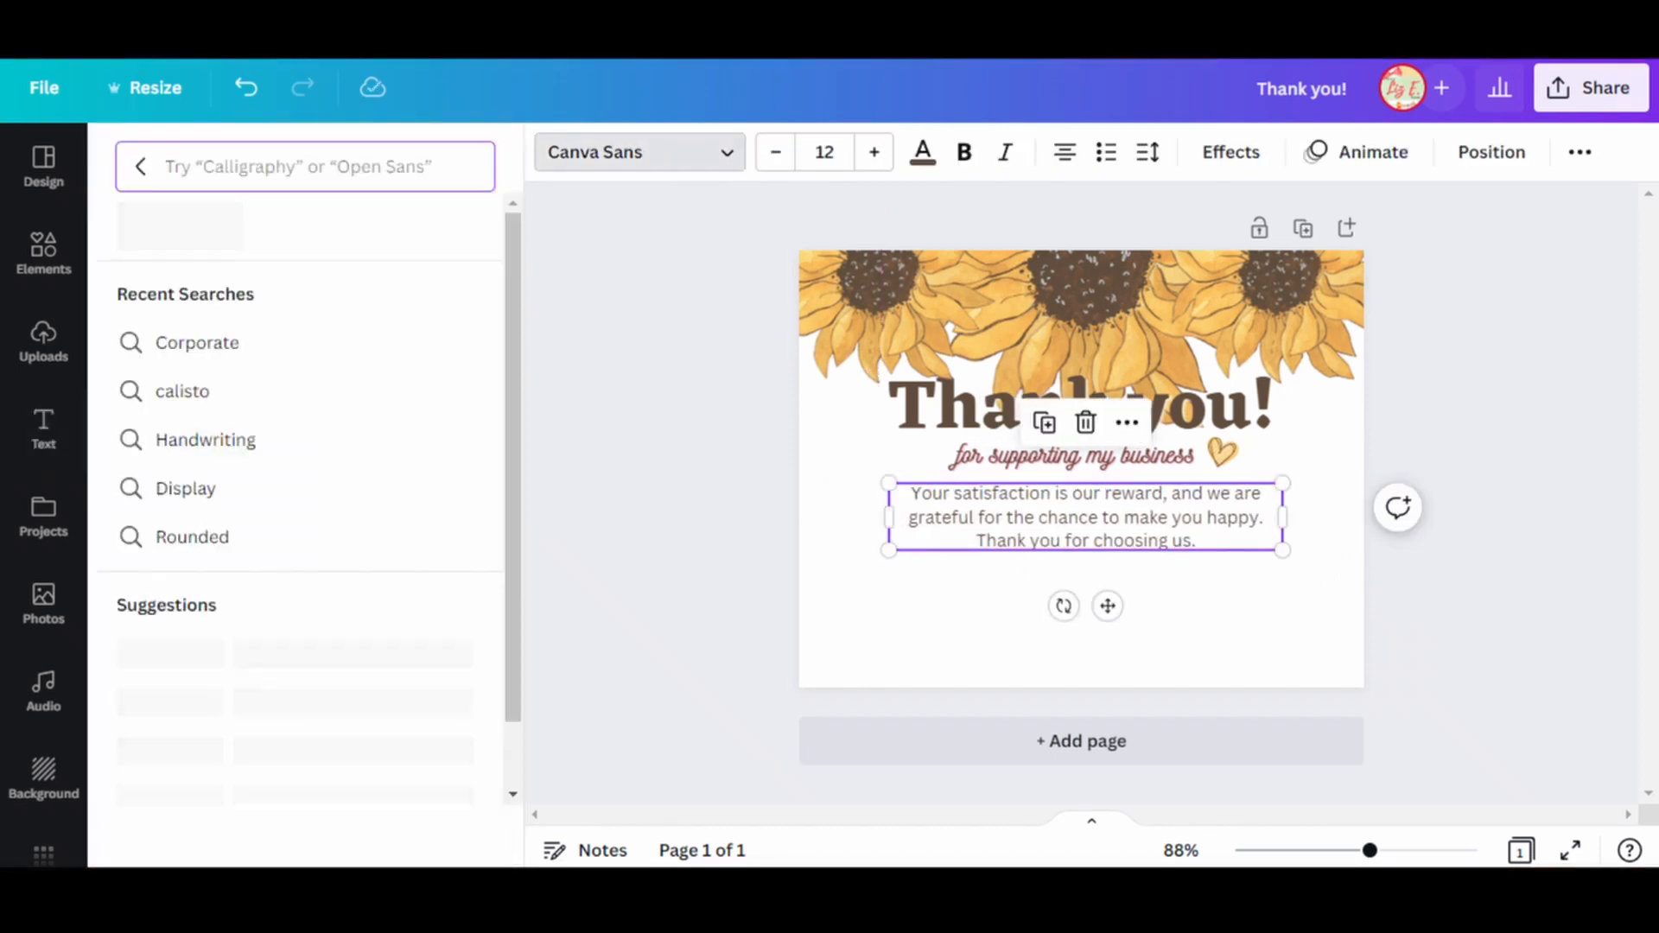
{"action": "type", "text": "hero"}
{"action": "left_click", "coordinate": [136, 292]}
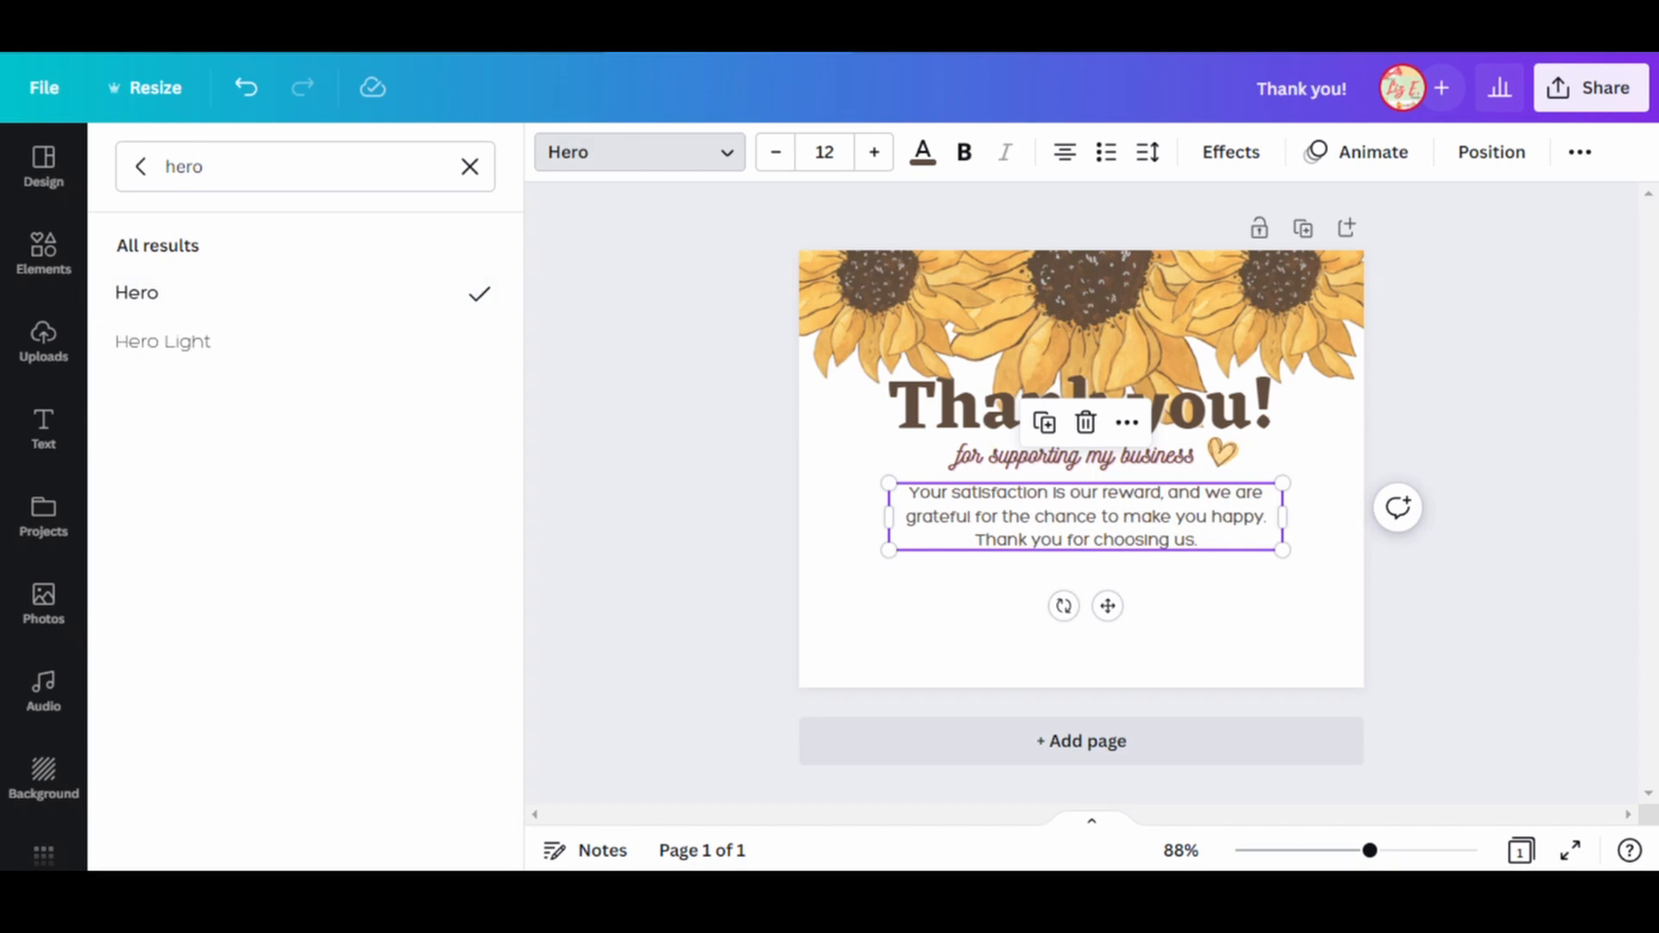
{"action": "left_click", "coordinate": [824, 152]}
{"action": "type", "text": "10"}
{"action": "key", "text": "Return"}
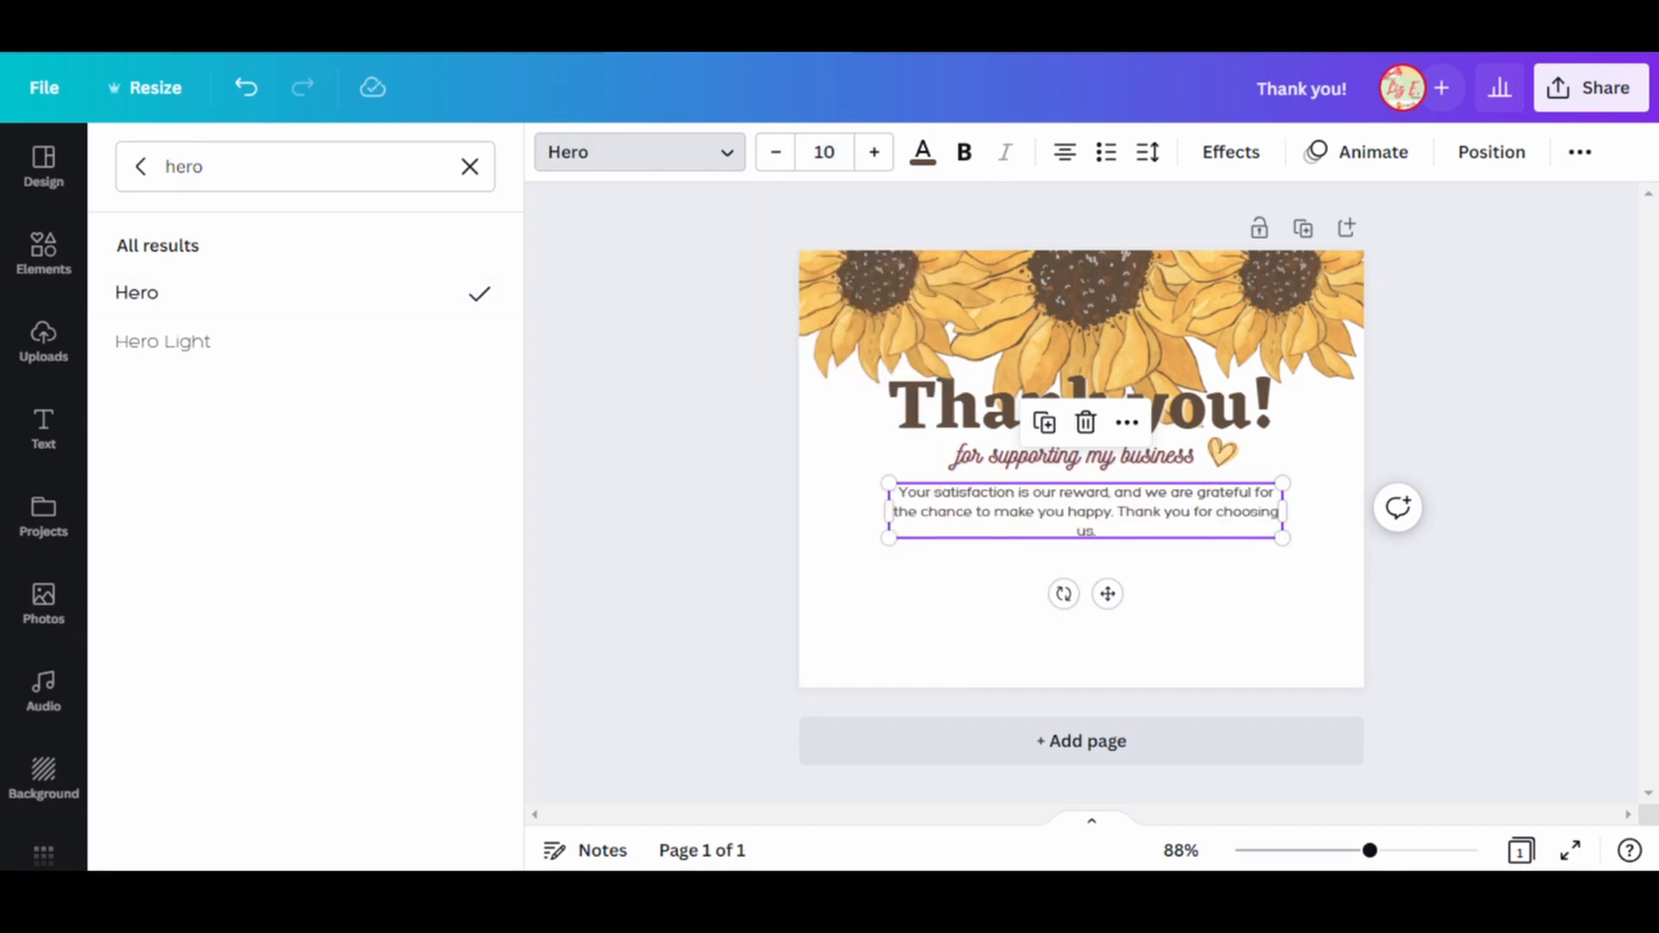
Set the message's letter spacing to 22 and fine-tune its text box width to keep it in three centered lines.
{"action": "left_click_drag", "start_coordinate": [888, 512], "coordinate": [900, 512]}
{"action": "left_click_drag", "start_coordinate": [1283, 511], "coordinate": [1270, 512]}
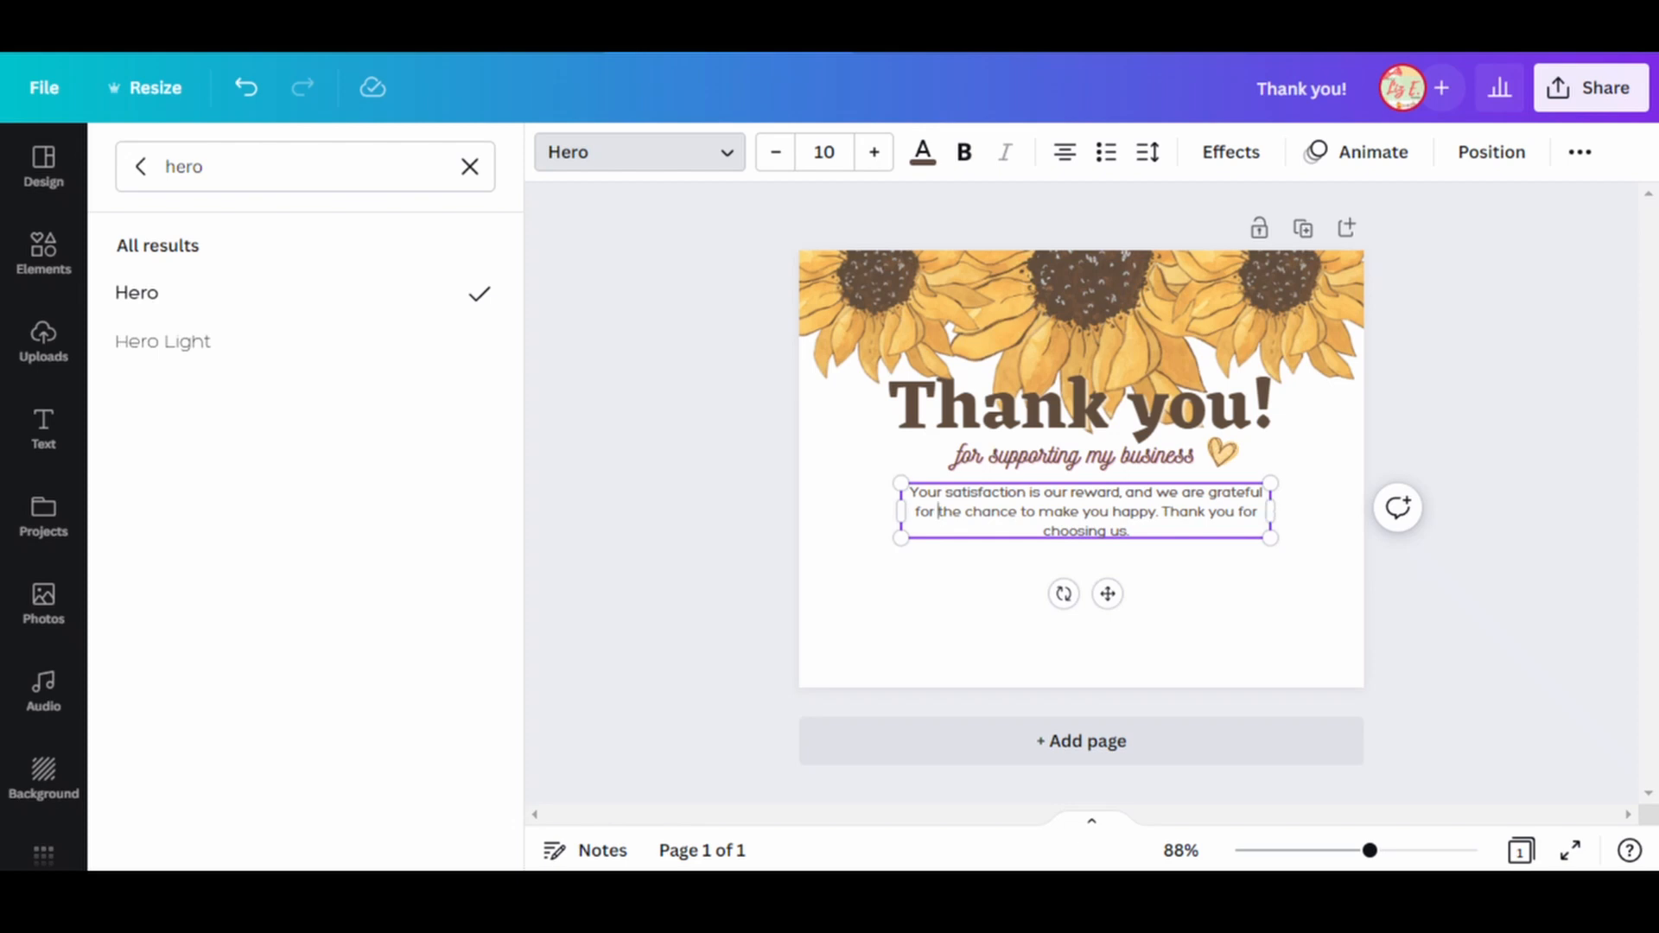
{"action": "left_click", "coordinate": [1147, 152]}
{"action": "left_click_drag", "start_coordinate": [1223, 258], "coordinate": [1229, 258]}
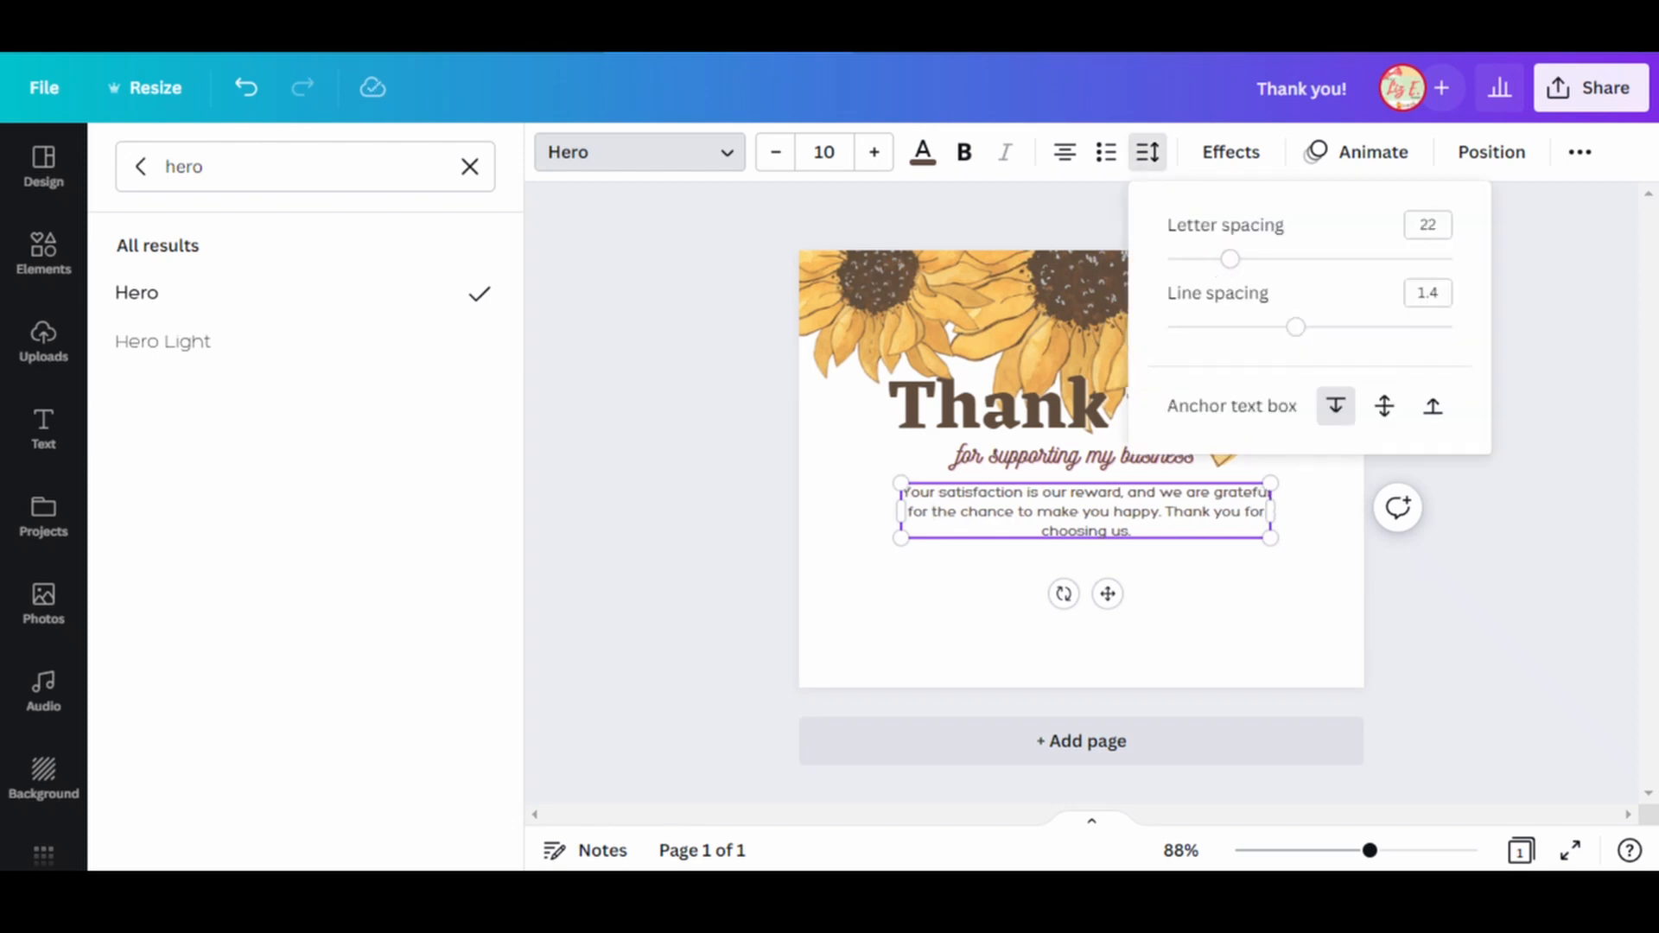
{"action": "left_click_drag", "start_coordinate": [1270, 512], "coordinate": [1261, 512]}
{"action": "left_click", "coordinate": [1430, 553]}
{"action": "left_click", "coordinate": [1071, 512]}
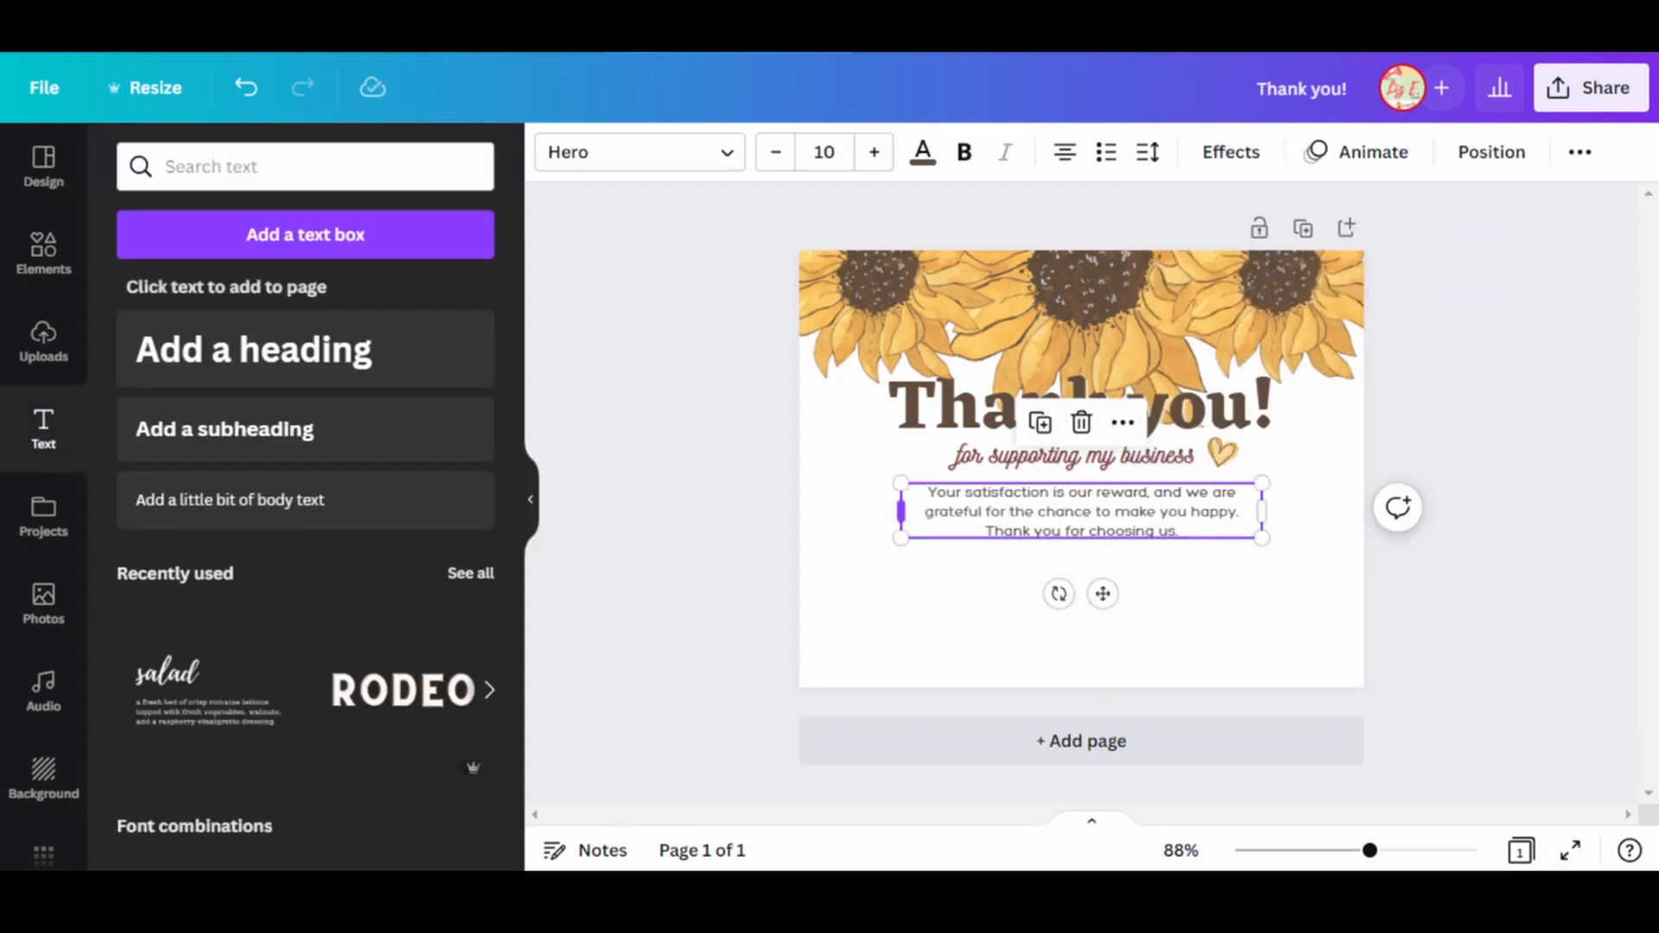
{"action": "left_click_drag", "start_coordinate": [900, 511], "coordinate": [895, 511]}
{"action": "left_click", "coordinate": [722, 536]}
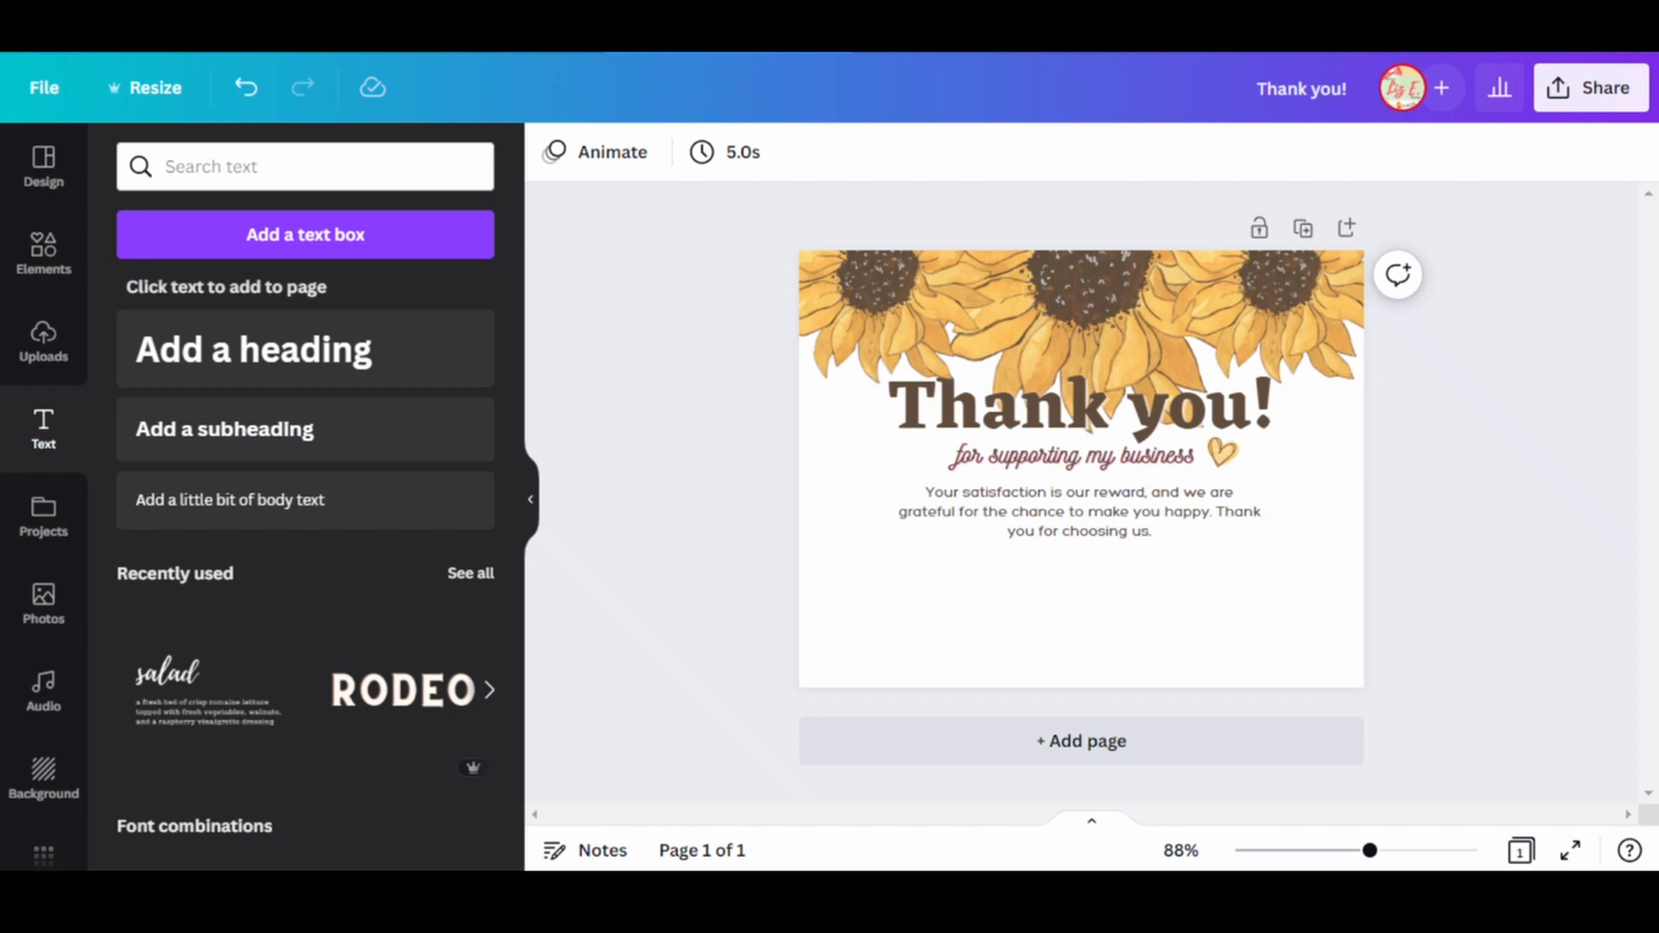
Move each of the three sunflowers slightly up along the card's upper edge.
{"action": "left_click_drag", "start_coordinate": [1114, 339], "coordinate": [1115, 321]}
{"action": "left_click_drag", "start_coordinate": [1278, 324], "coordinate": [1283, 307]}
{"action": "left_click_drag", "start_coordinate": [886, 320], "coordinate": [888, 303]}
Search the element graphics for "frame" and browse the results.
{"action": "left_click", "coordinate": [43, 253]}
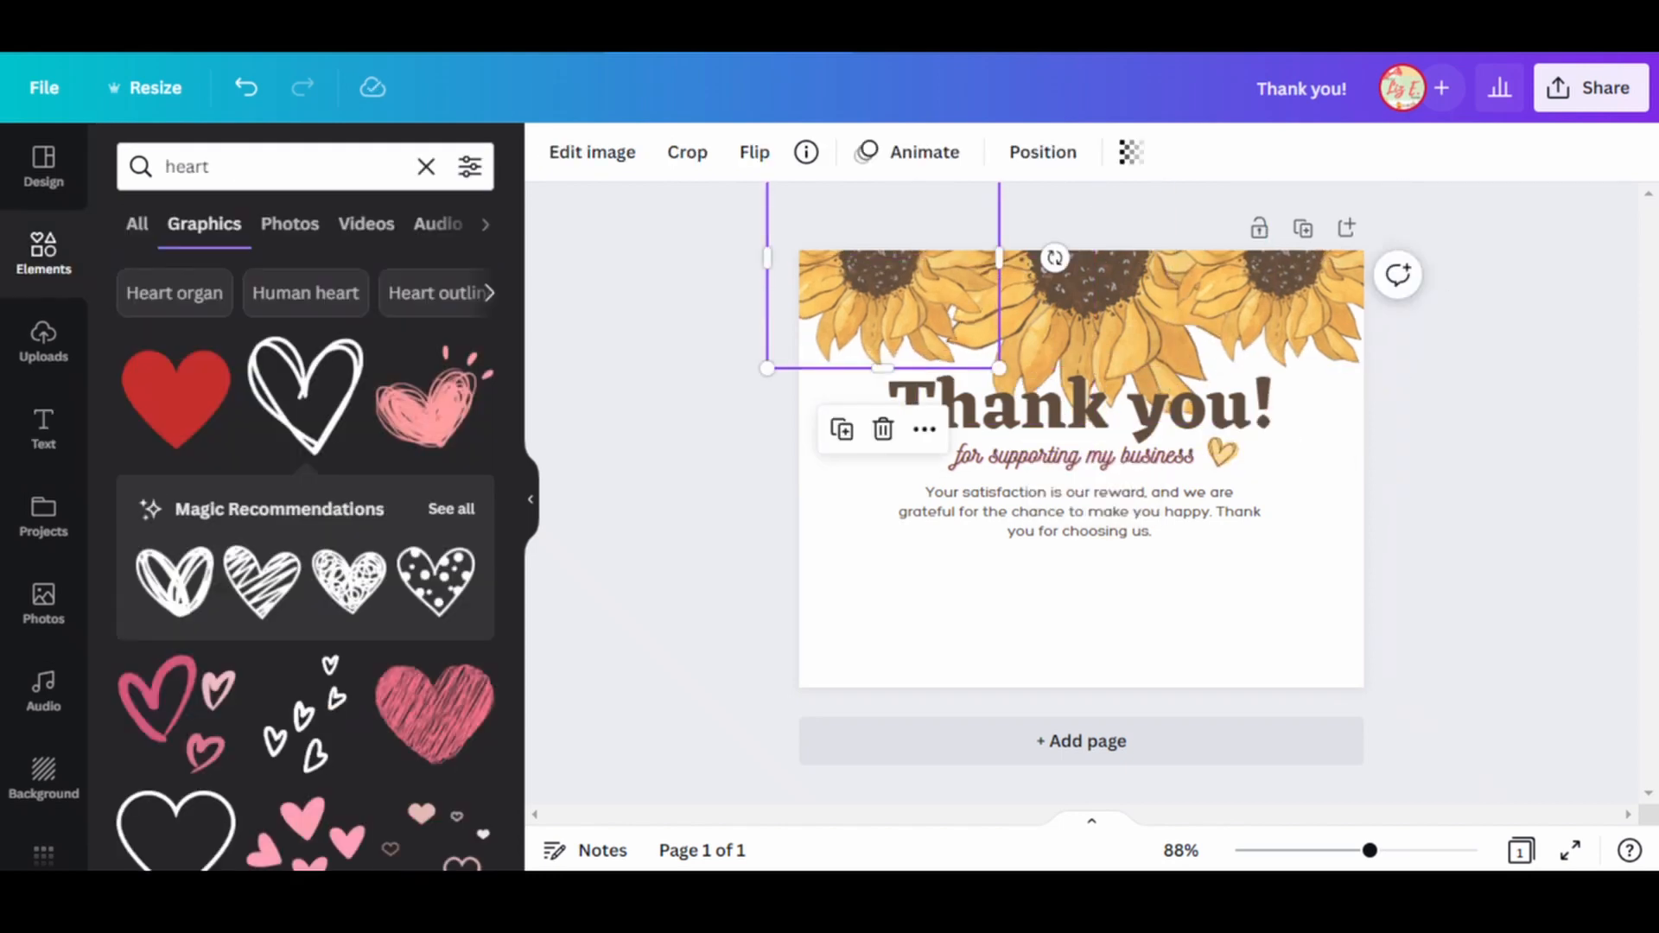
{"action": "double_click", "coordinate": [188, 167]}
{"action": "type", "text": "frame"}
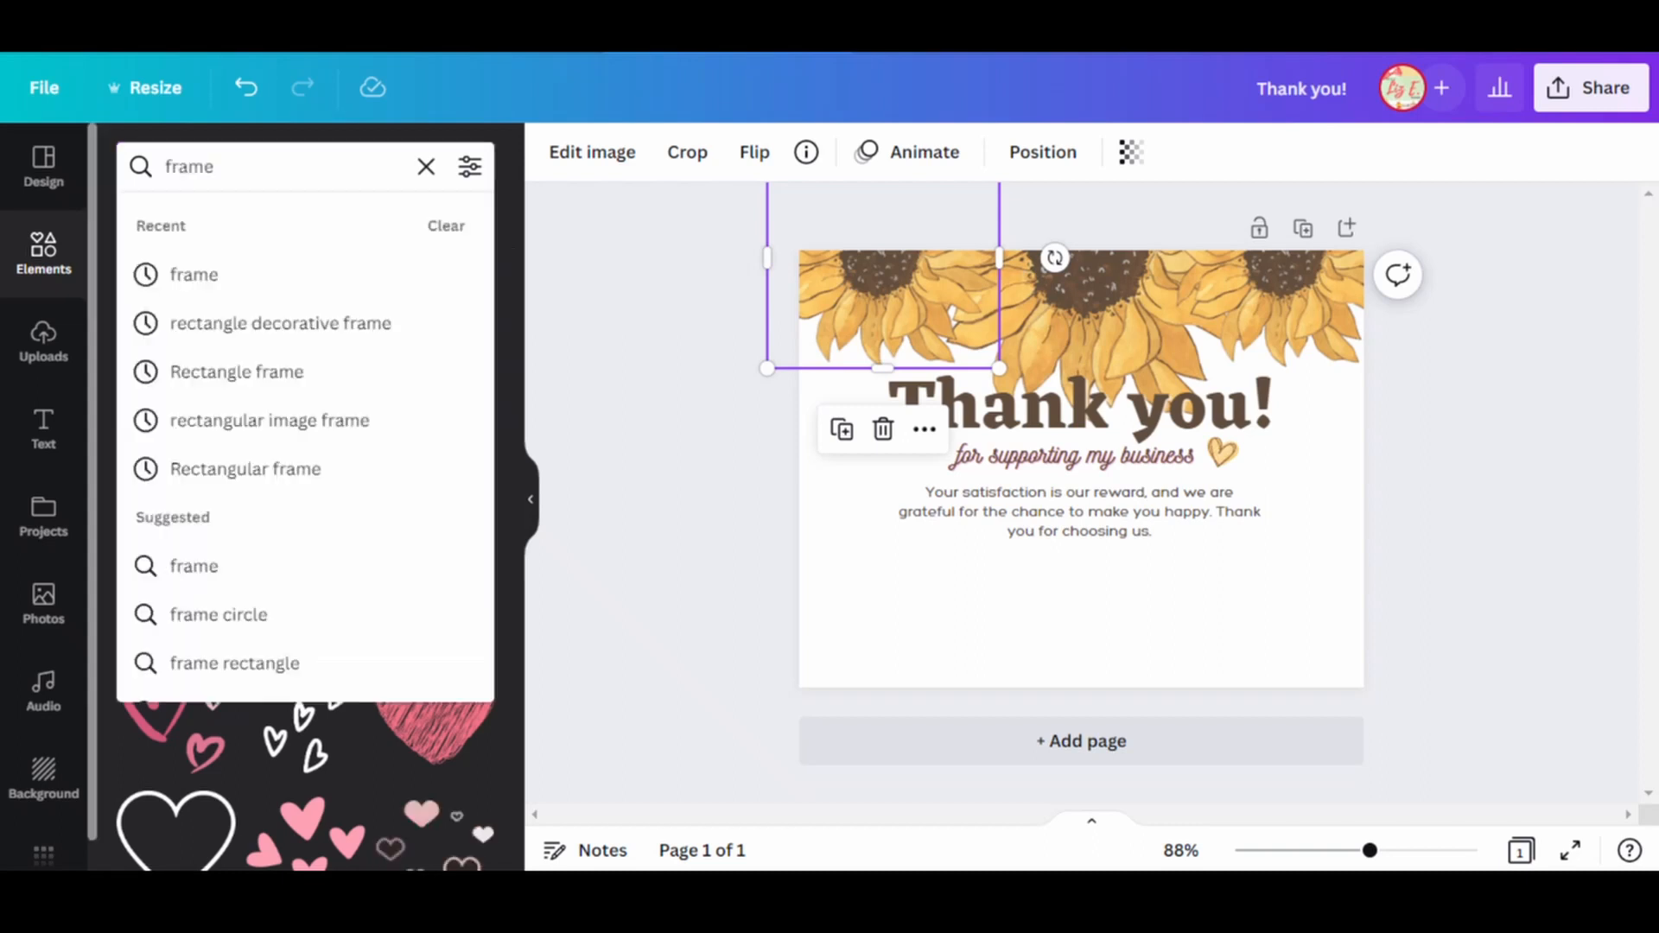
{"action": "key", "text": "Return"}
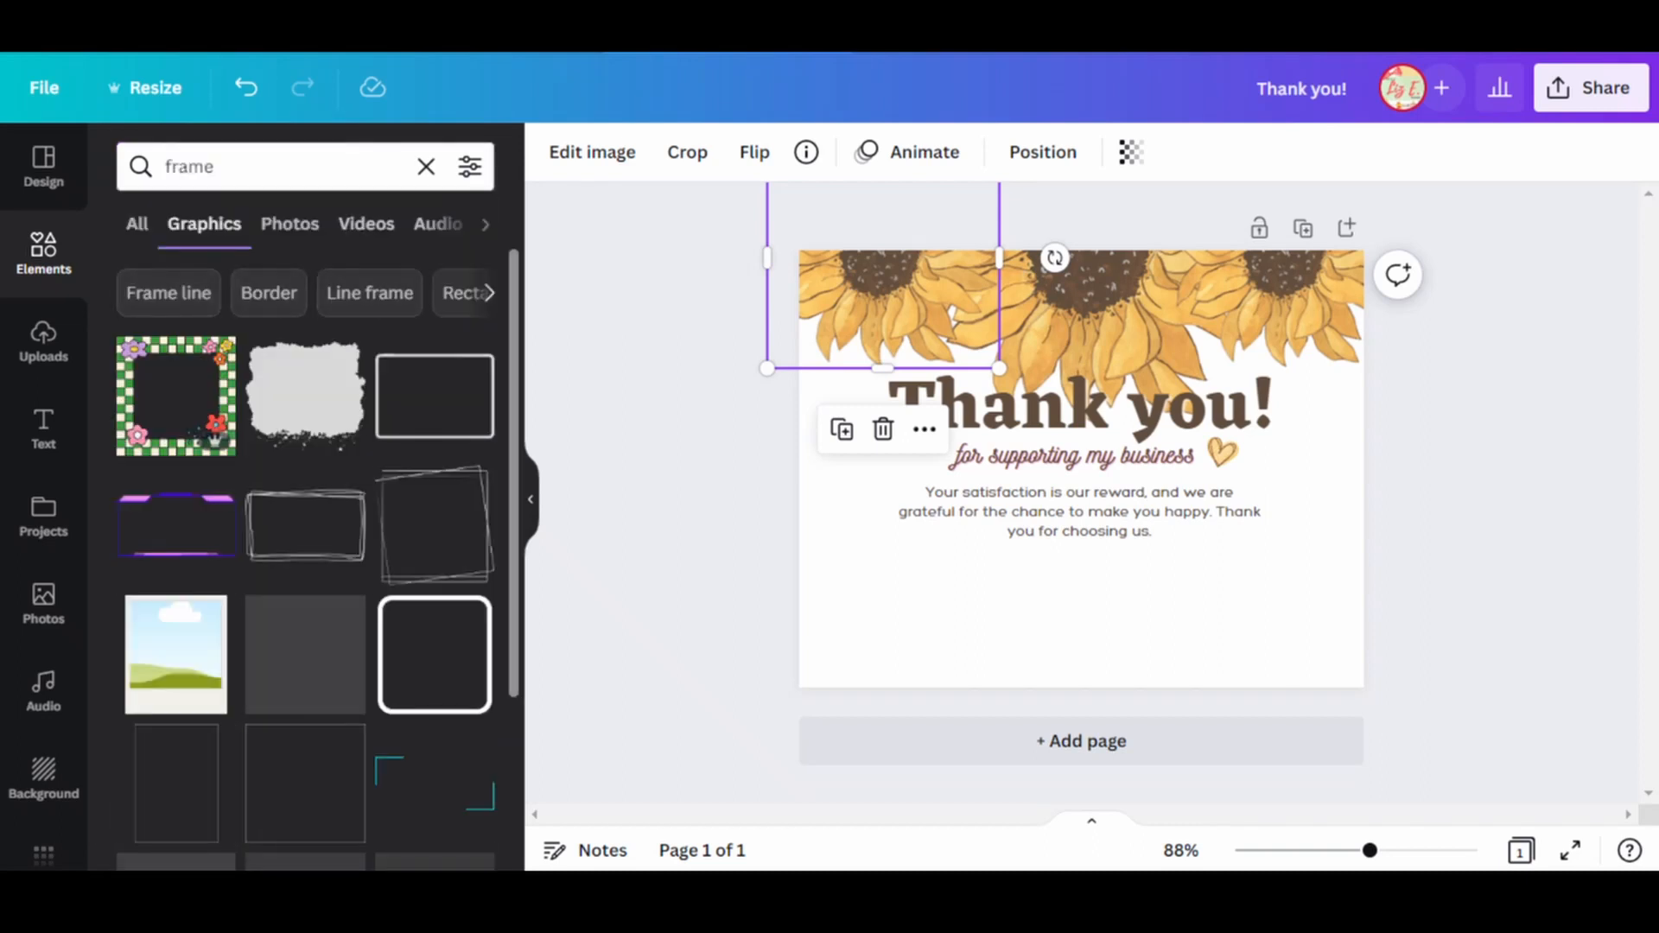
{"action": "scroll", "coordinate": [305, 535], "scroll_direction": "down", "scroll_amount": 2}
{"action": "scroll", "coordinate": [305, 535], "scroll_direction": "up", "scroll_amount": 2}
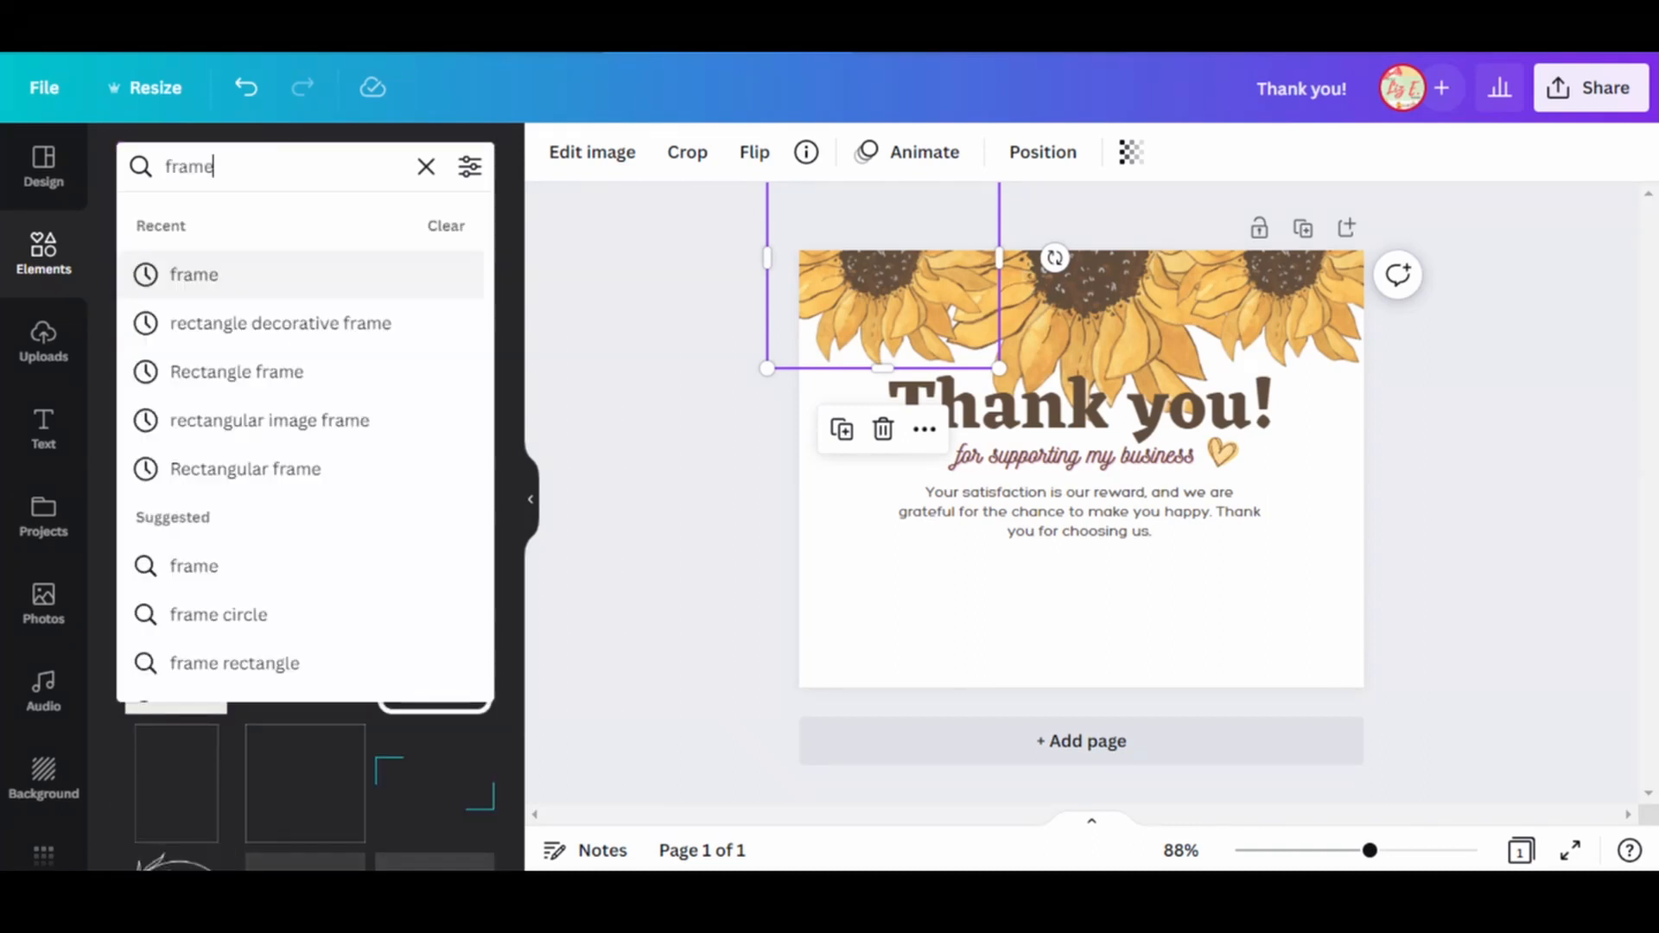
Search the graphics for "round frame" and add the circular picture frame with the thick white ring.
{"action": "double_click", "coordinate": [207, 167]}
{"action": "type", "text": "round frame"}
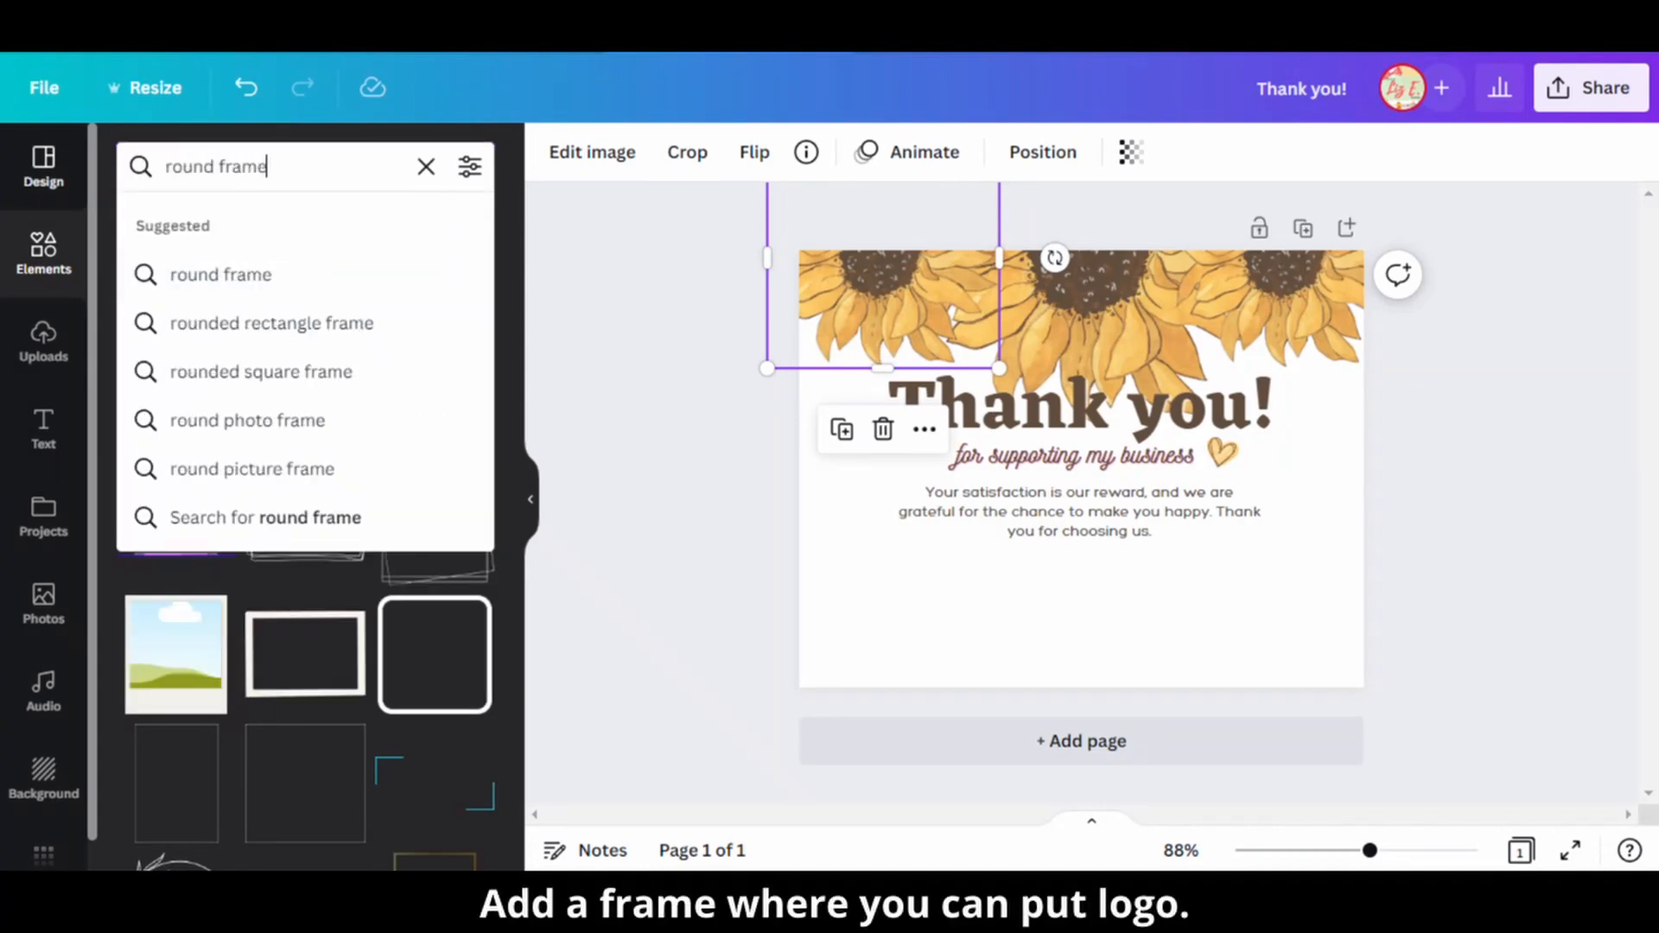
{"action": "key", "text": "Return"}
{"action": "left_click", "coordinate": [305, 396]}
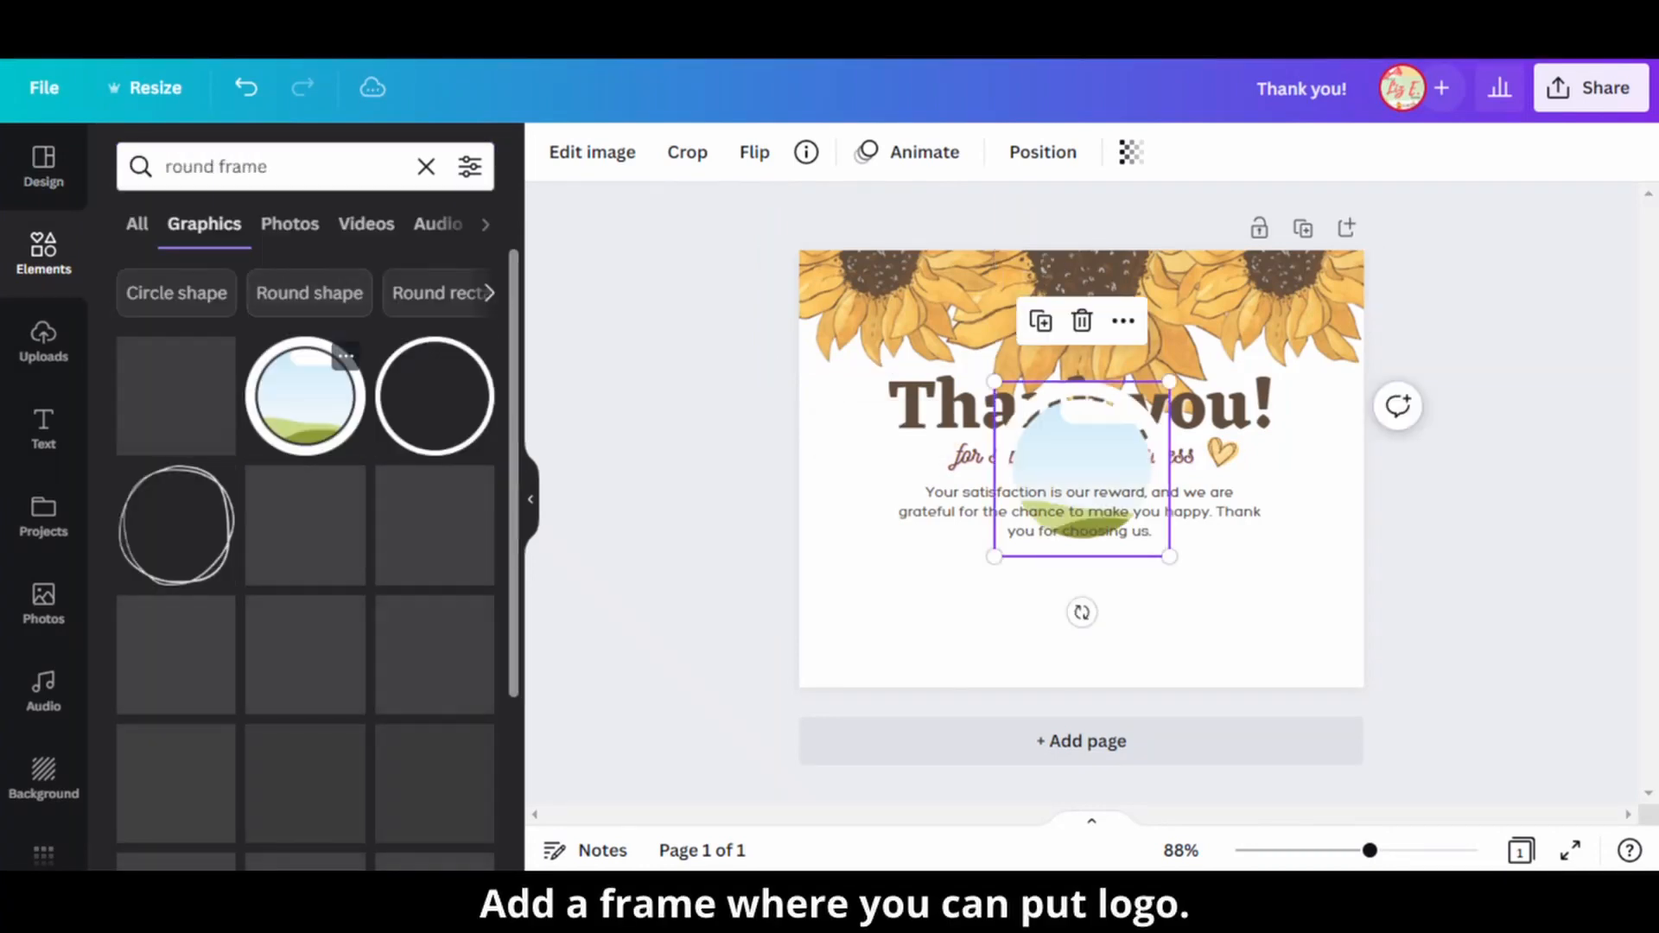
Move the round frame below the message, shrink it to fit, and center it horizontally.
{"action": "left_click_drag", "start_coordinate": [1080, 469], "coordinate": [1087, 598]}
{"action": "left_click_drag", "start_coordinate": [1000, 511], "coordinate": [1040, 552]}
{"action": "left_click_drag", "start_coordinate": [1105, 619], "coordinate": [1078, 617]}
{"action": "left_click", "coordinate": [1452, 622]}
Recolor the round frame's ring pale yellow and its center dark brown.
{"action": "left_click", "coordinate": [1079, 619]}
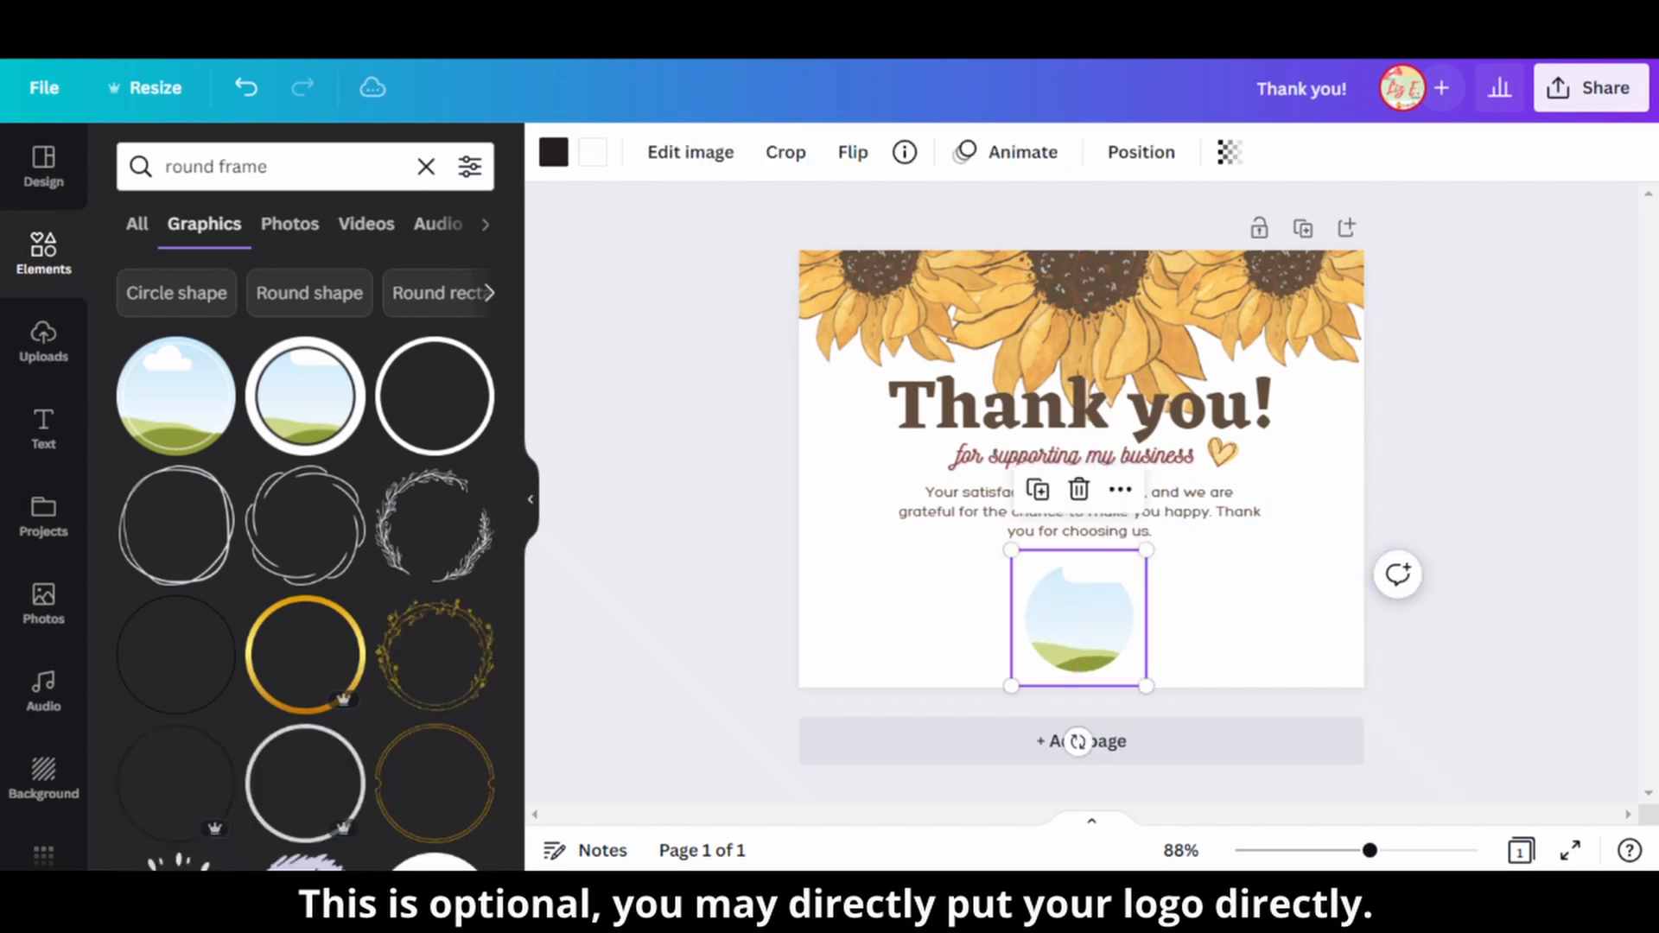
{"action": "left_click", "coordinate": [554, 152]}
{"action": "left_click", "coordinate": [593, 152]}
{"action": "left_click", "coordinate": [387, 297]}
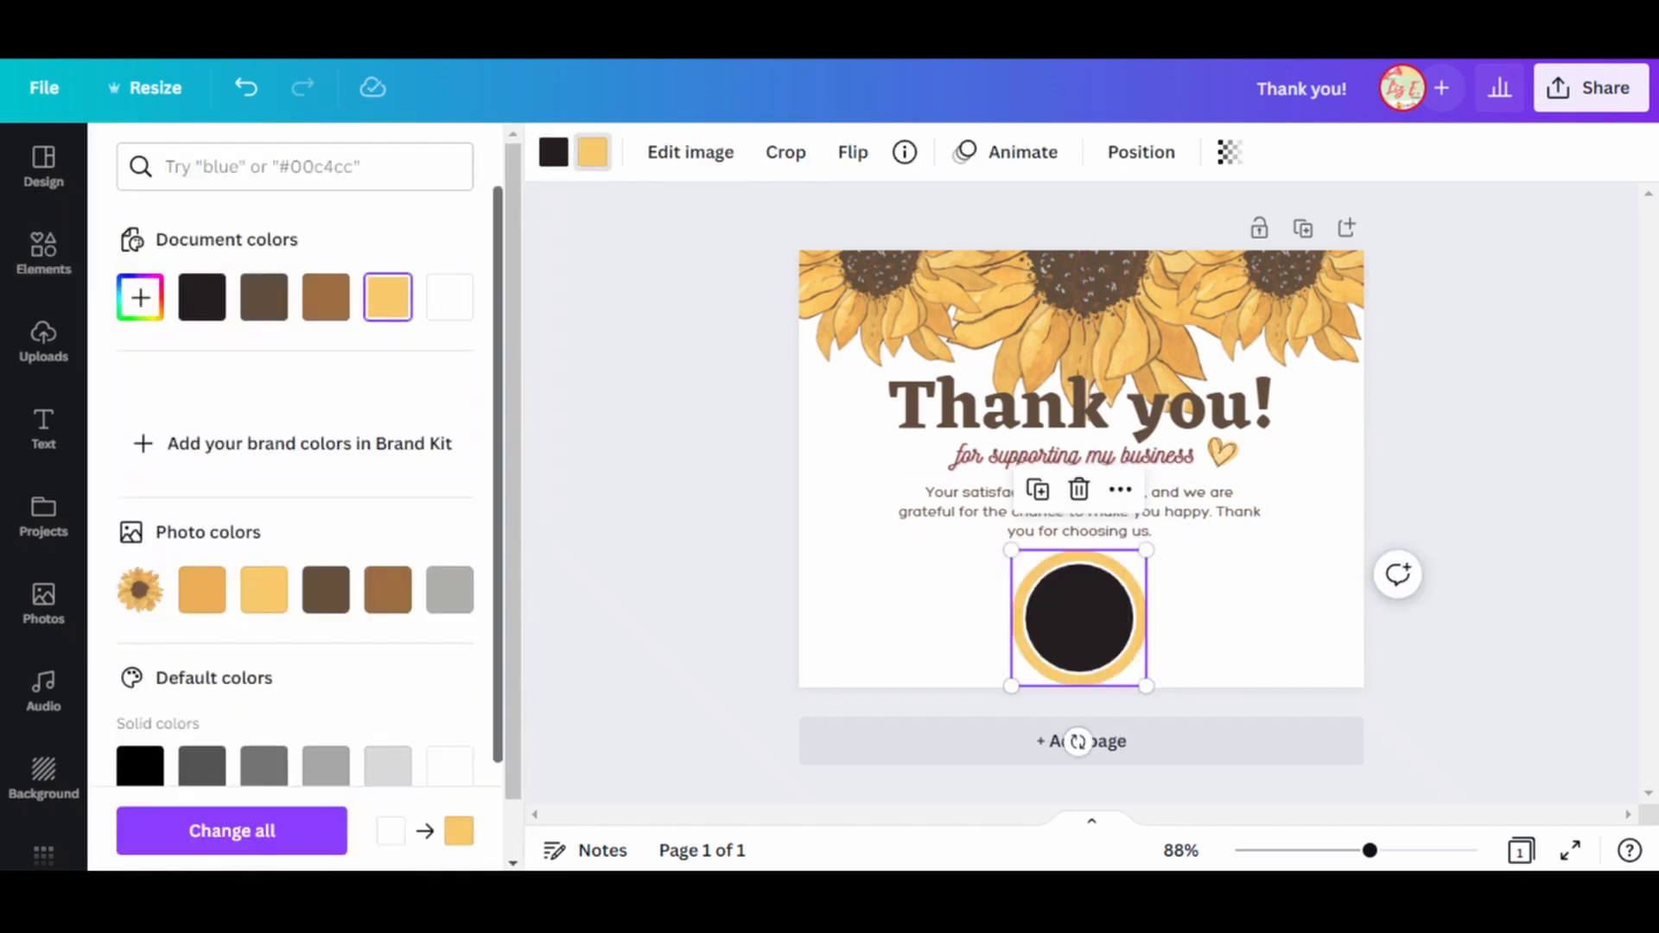
{"action": "left_click", "coordinate": [554, 152]}
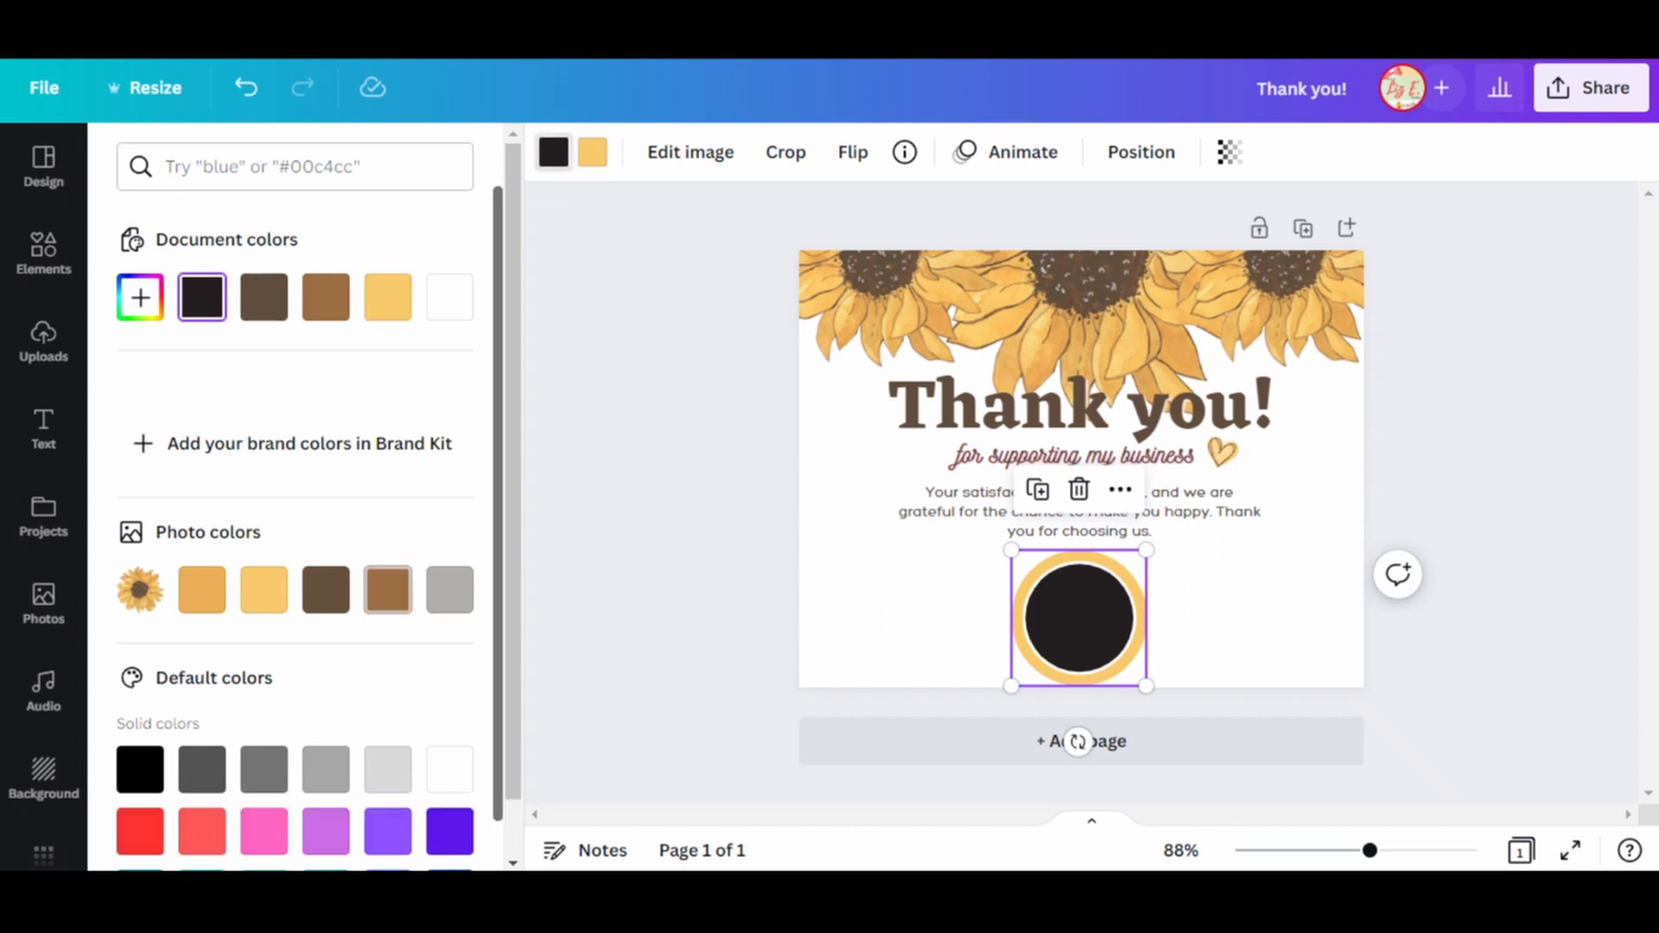
{"action": "left_click", "coordinate": [388, 590]}
{"action": "left_click", "coordinate": [326, 591]}
Shrink the round frame slightly and center it again below the message.
{"action": "left_click_drag", "start_coordinate": [1146, 686], "coordinate": [1129, 668]}
{"action": "left_click_drag", "start_coordinate": [1071, 609], "coordinate": [1079, 609]}
{"action": "left_click", "coordinate": [1209, 609]}
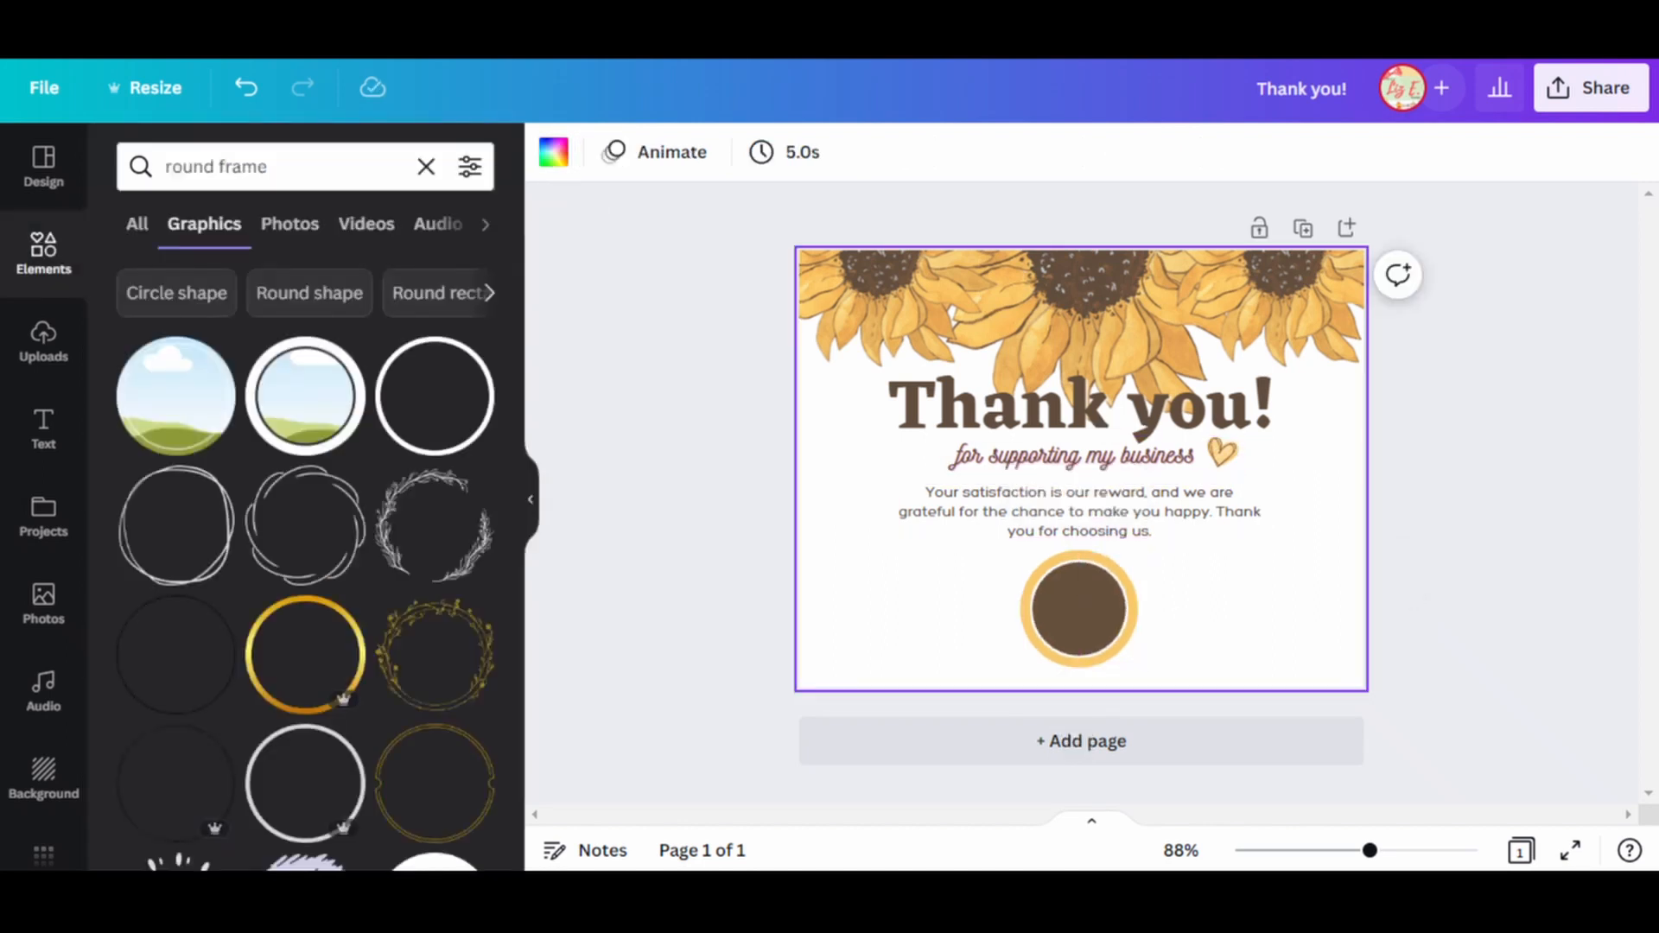
Add a subheading reading "Your logo here" over the round frame and widen its text box to two lines.
{"action": "left_click", "coordinate": [44, 427]}
{"action": "left_click", "coordinate": [225, 429]}
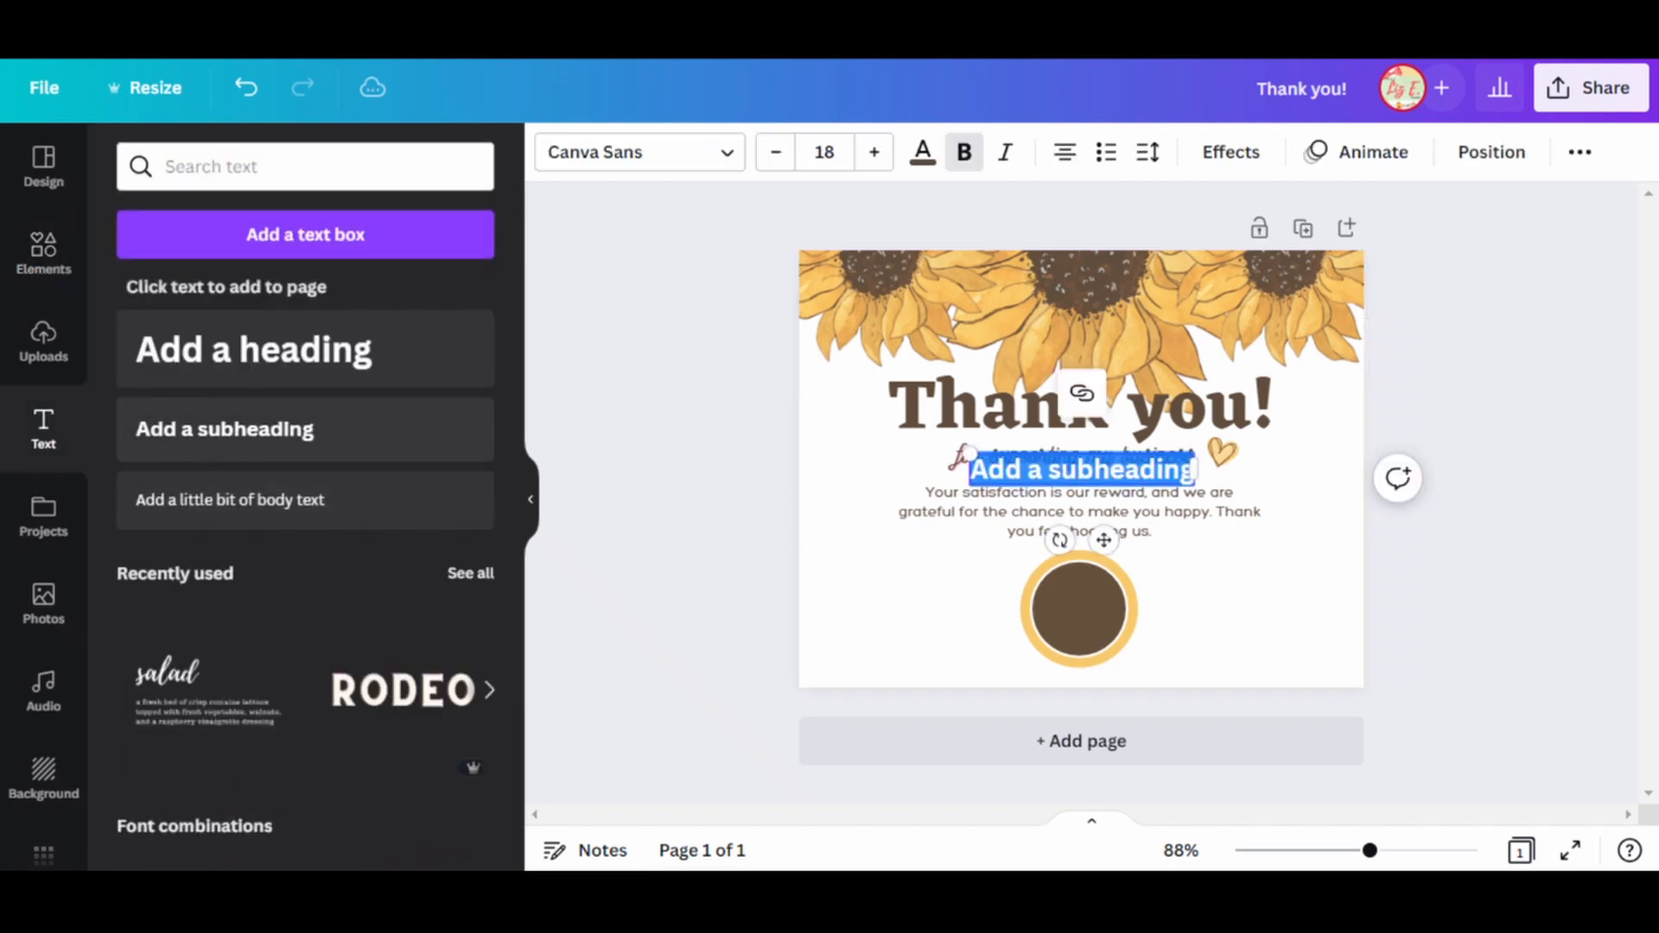
{"action": "left_click_drag", "start_coordinate": [1082, 471], "coordinate": [1094, 584]}
{"action": "key", "text": "BackSpace"}
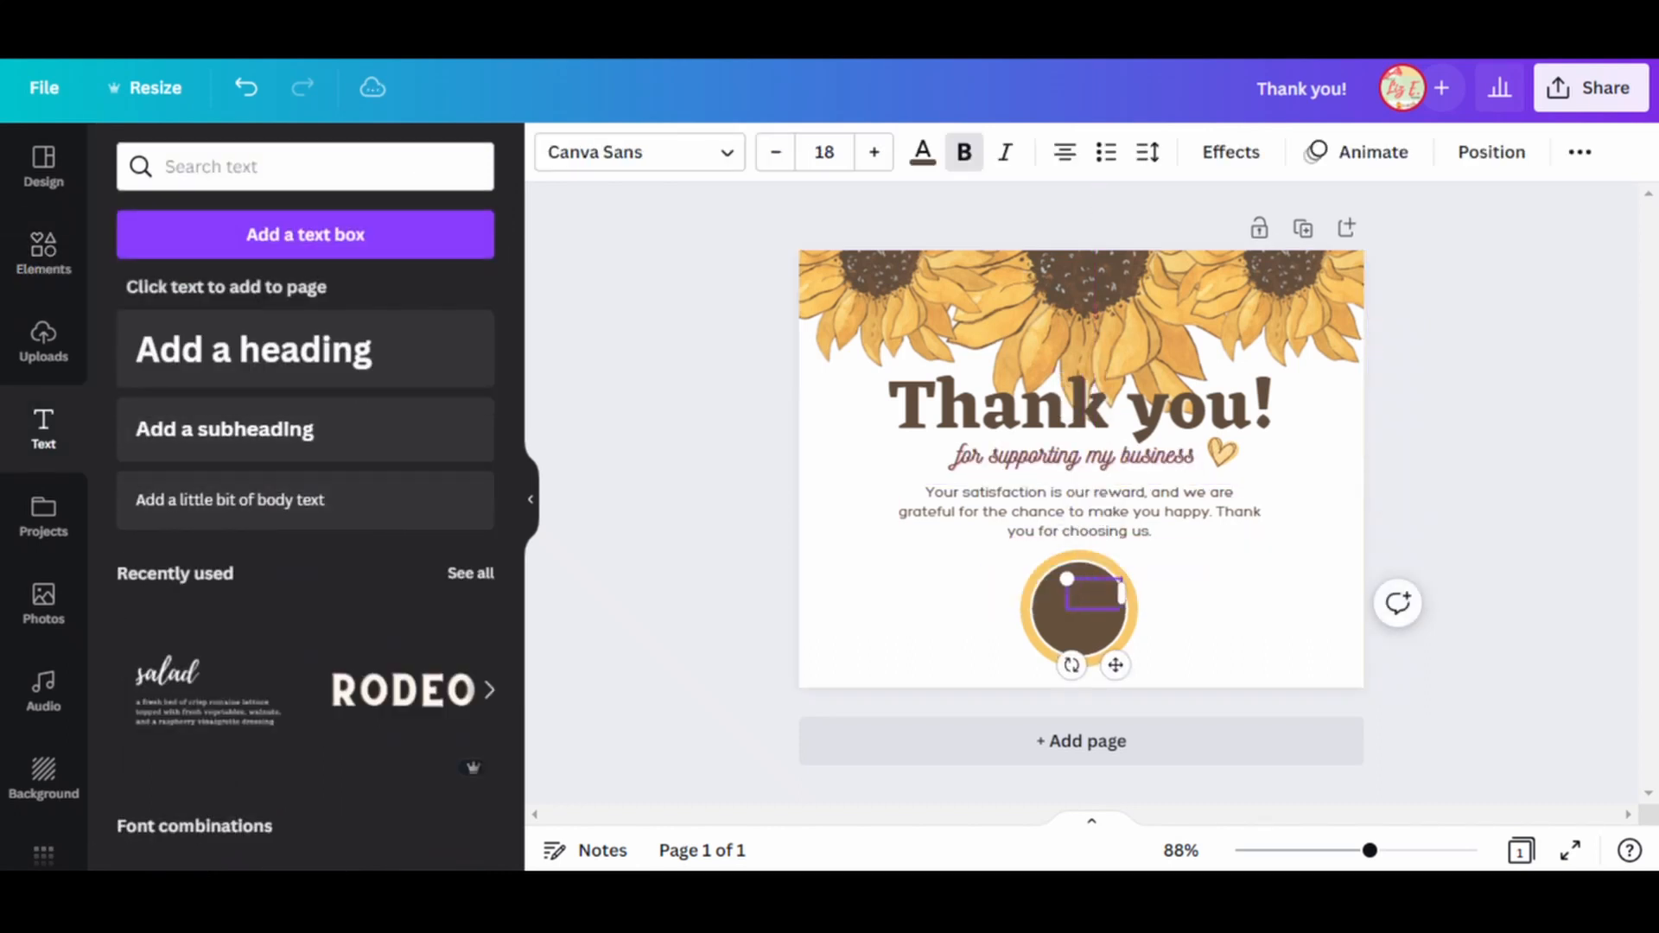
{"action": "left_click_drag", "start_coordinate": [1034, 611], "coordinate": [1007, 611]}
Recolor the "Your logo here" text white.
{"action": "left_click", "coordinate": [923, 152]}
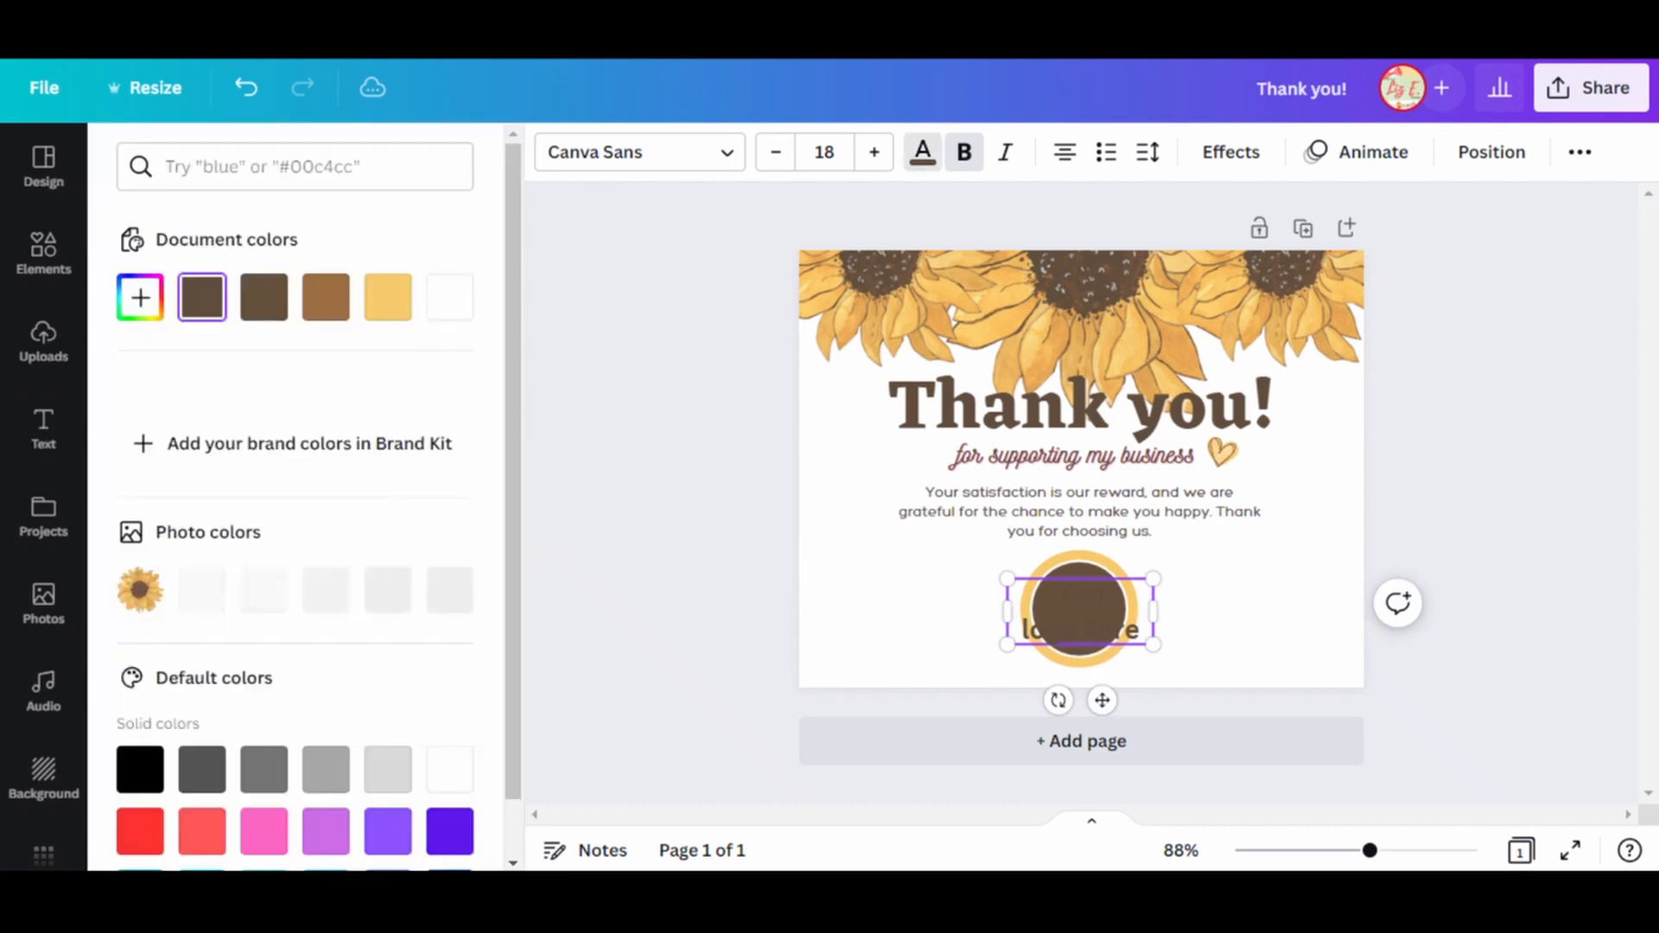
{"action": "left_click", "coordinate": [449, 296]}
{"action": "left_click", "coordinate": [942, 605]}
{"action": "left_click", "coordinate": [1080, 611]}
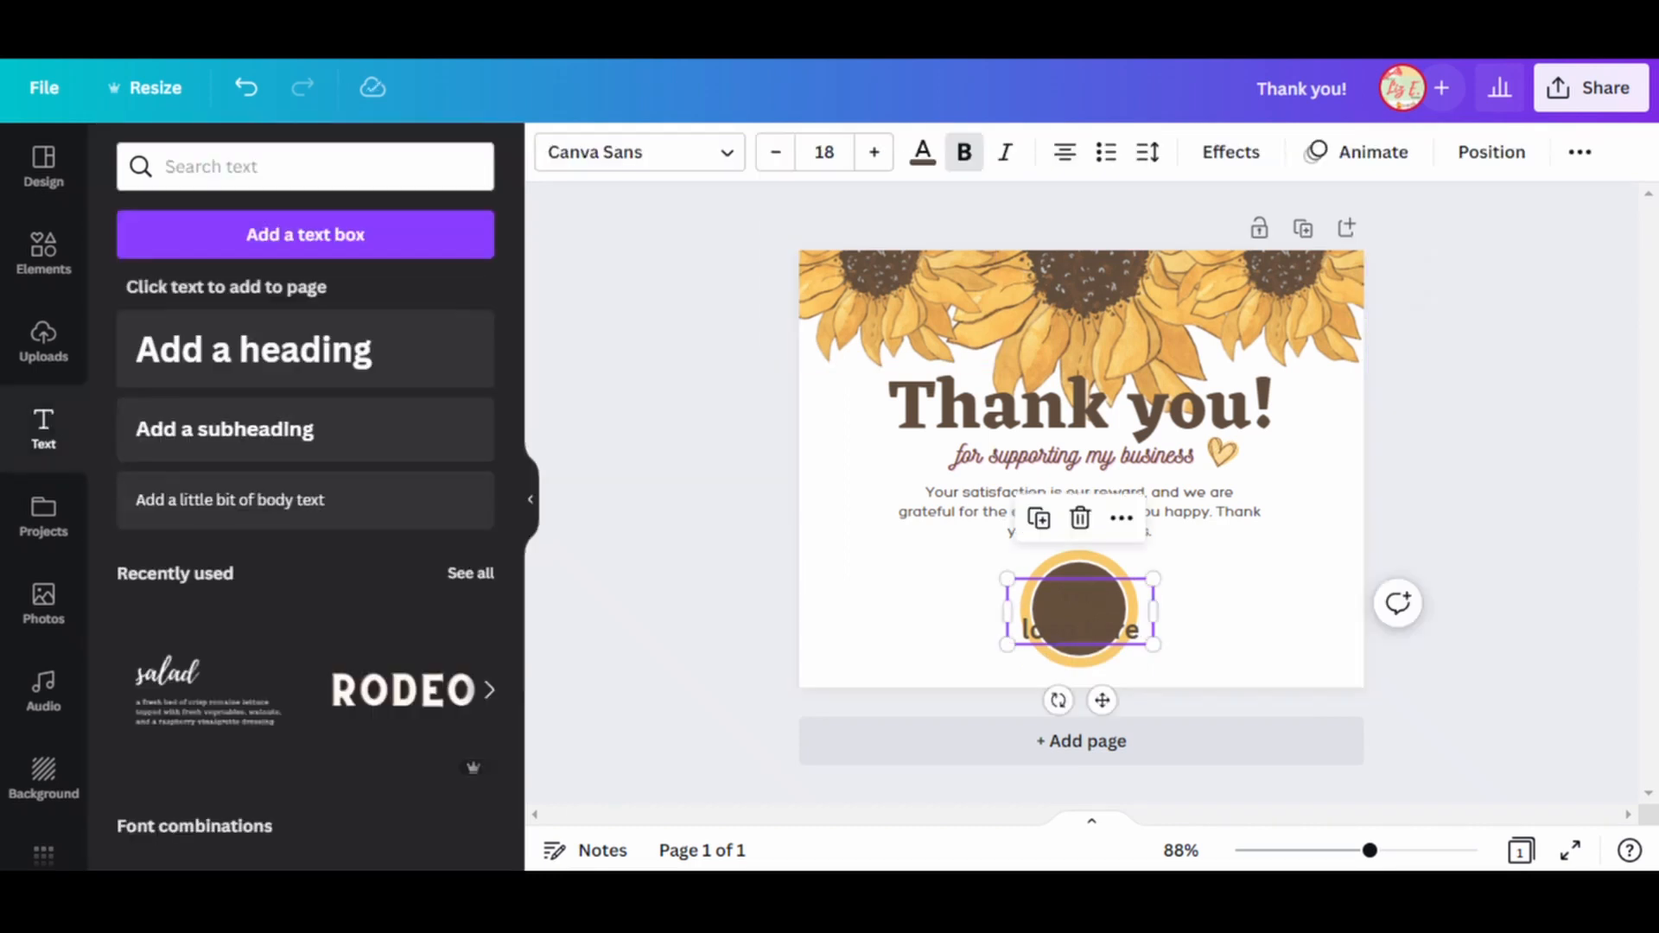
{"action": "left_click", "coordinate": [922, 153]}
{"action": "left_click", "coordinate": [449, 297]}
Scale down the "Your logo here" text and center it inside the brown circle.
{"action": "left_click_drag", "start_coordinate": [1008, 579], "coordinate": [1051, 599]}
{"action": "left_click_drag", "start_coordinate": [1153, 644], "coordinate": [1139, 638]}
{"action": "left_click_drag", "start_coordinate": [1095, 619], "coordinate": [1079, 602]}
{"action": "type", "text": "r"}
{"action": "left_click", "coordinate": [941, 605]}
{"action": "left_click", "coordinate": [1080, 609]}
{"action": "left_click", "coordinate": [942, 605]}
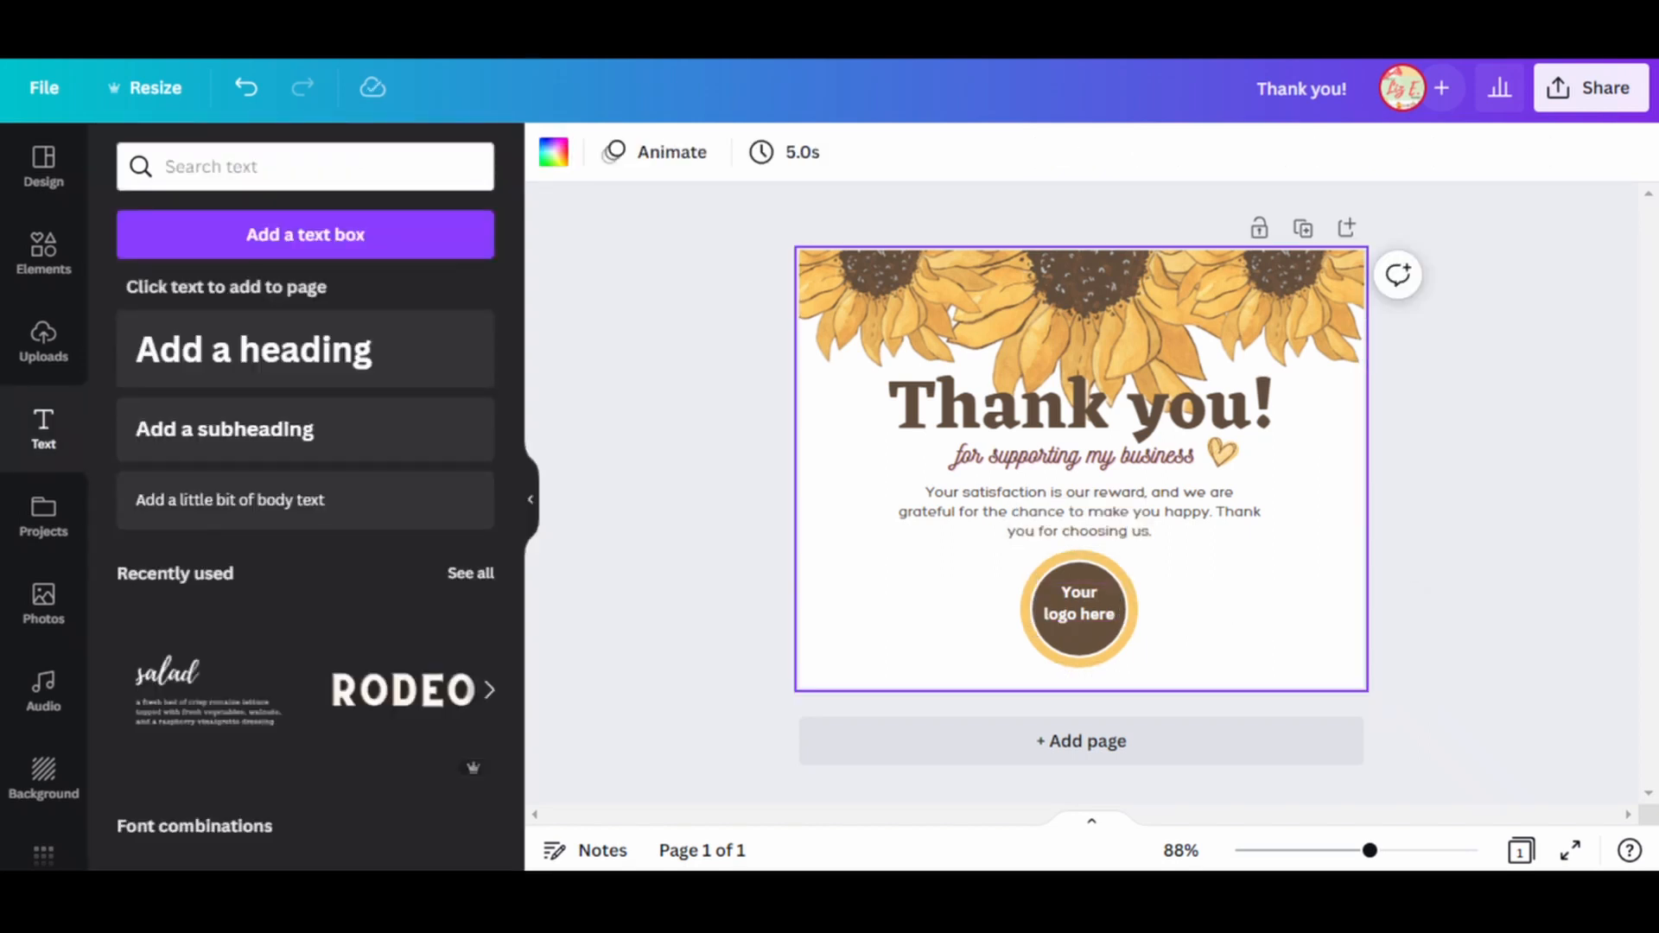
Change the subtitle's text effect color to the pale yellow from the document colors.
{"action": "left_click", "coordinate": [1074, 455]}
{"action": "left_click", "coordinate": [1232, 152]}
{"action": "left_click", "coordinate": [454, 714]}
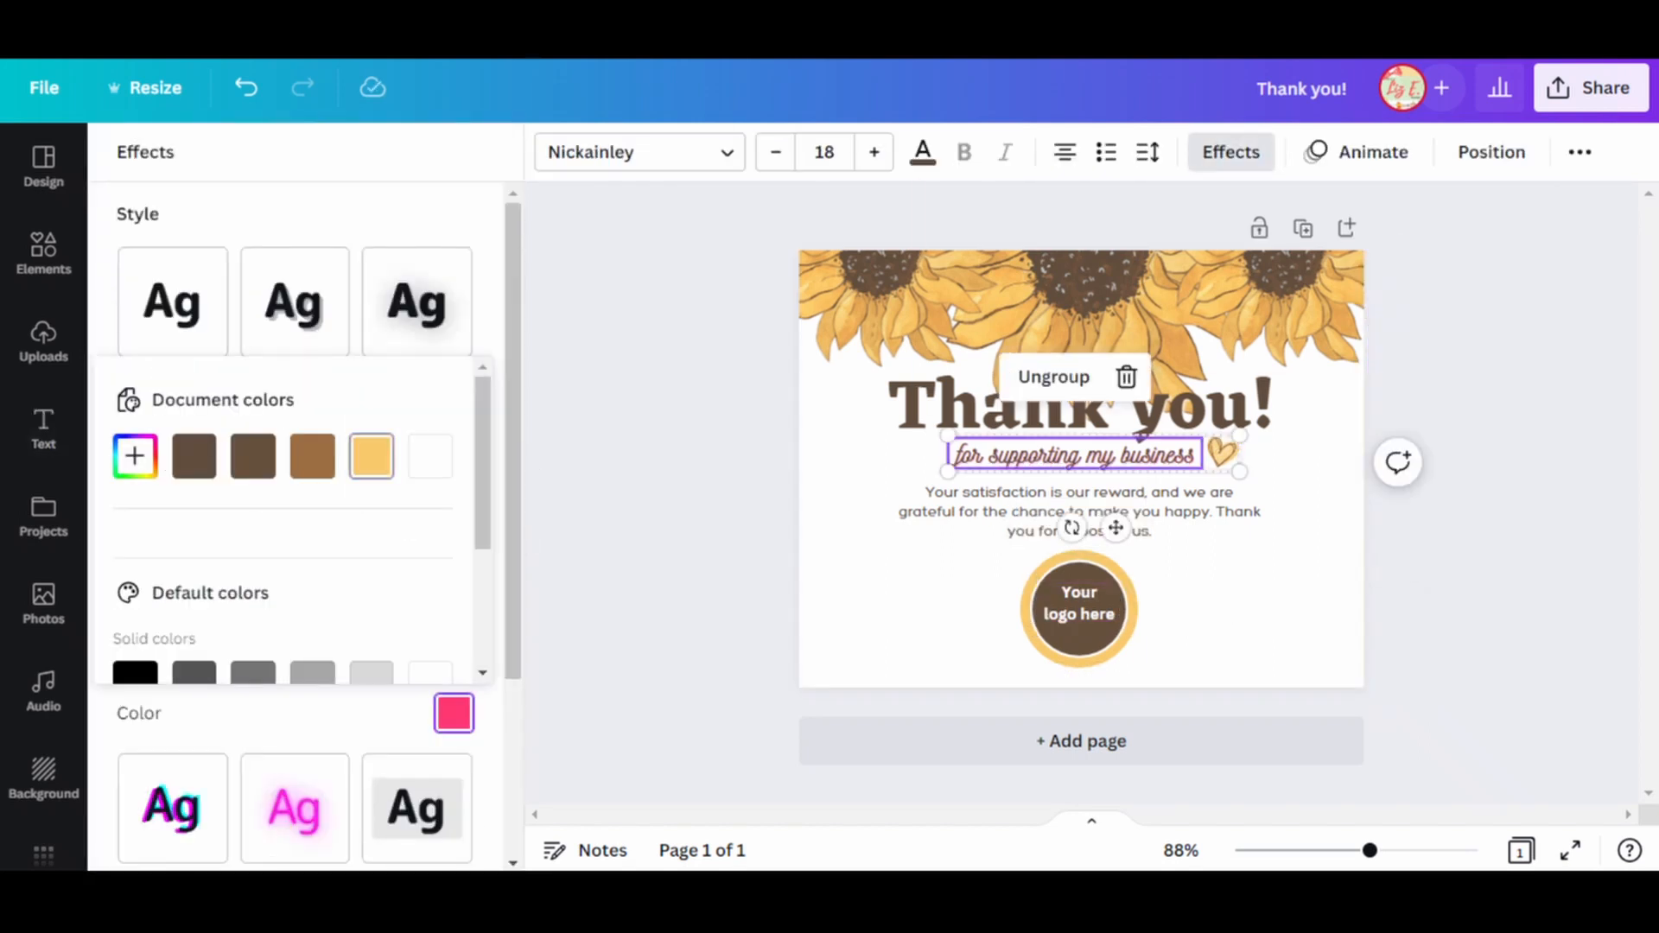
{"action": "left_click", "coordinate": [371, 456]}
{"action": "left_click", "coordinate": [1253, 605]}
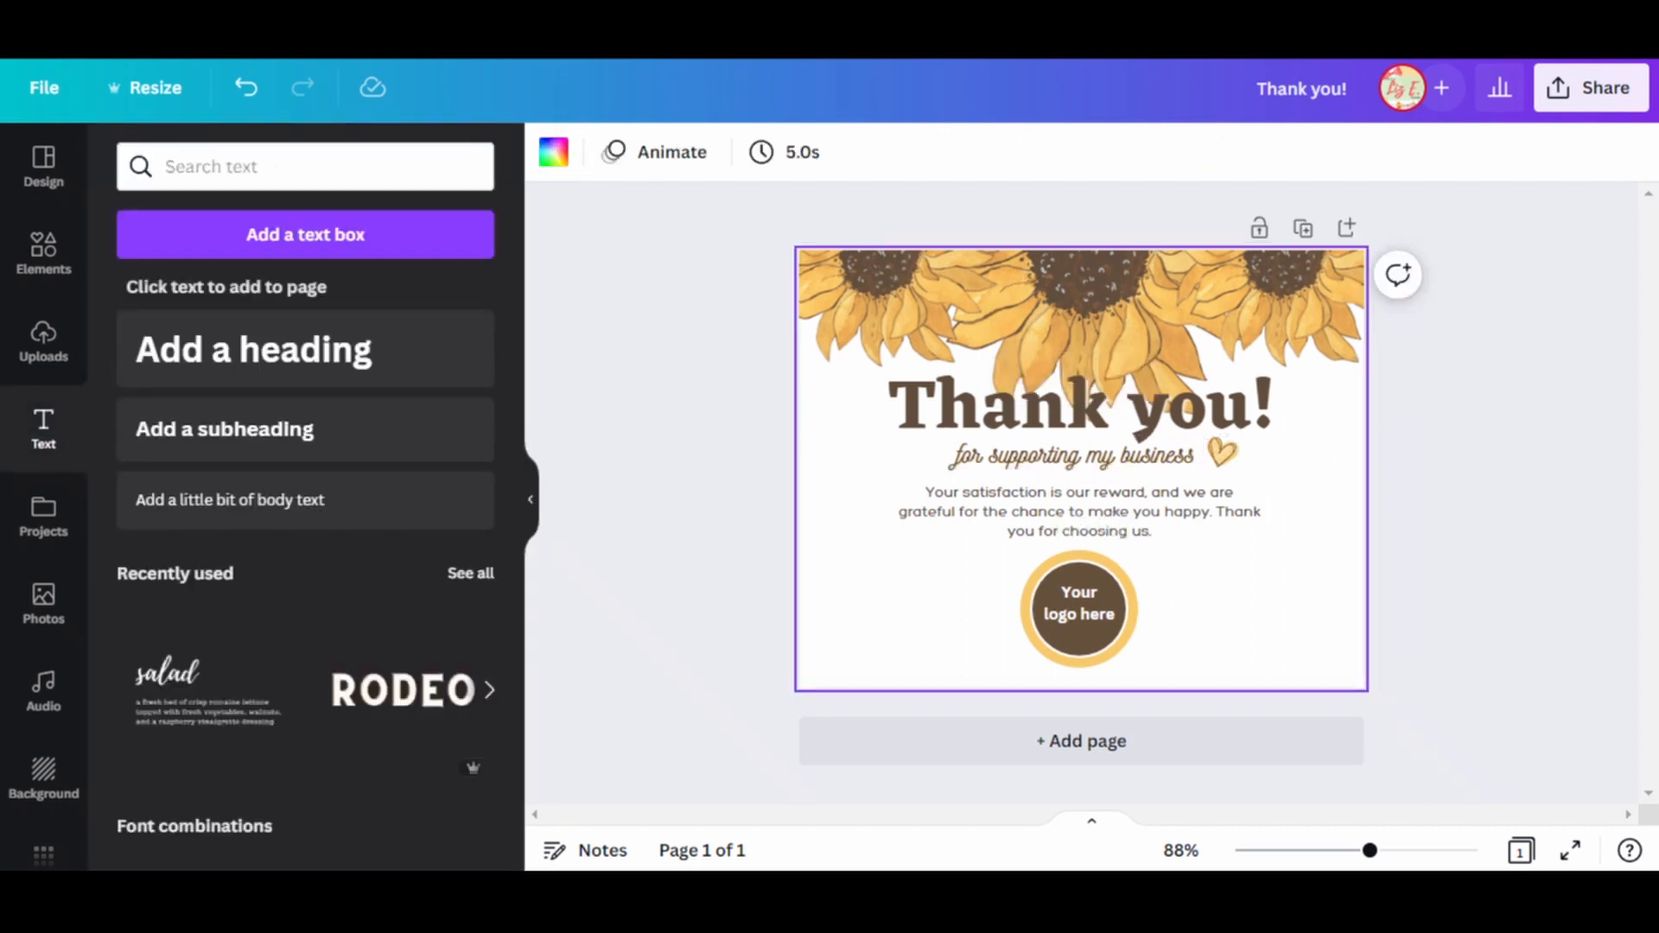
Duplicate the "Thank you!" heading, place the copy below the subtitle and replace its text with "LEAVE US A REVIEW".
{"action": "left_click", "coordinate": [1082, 408]}
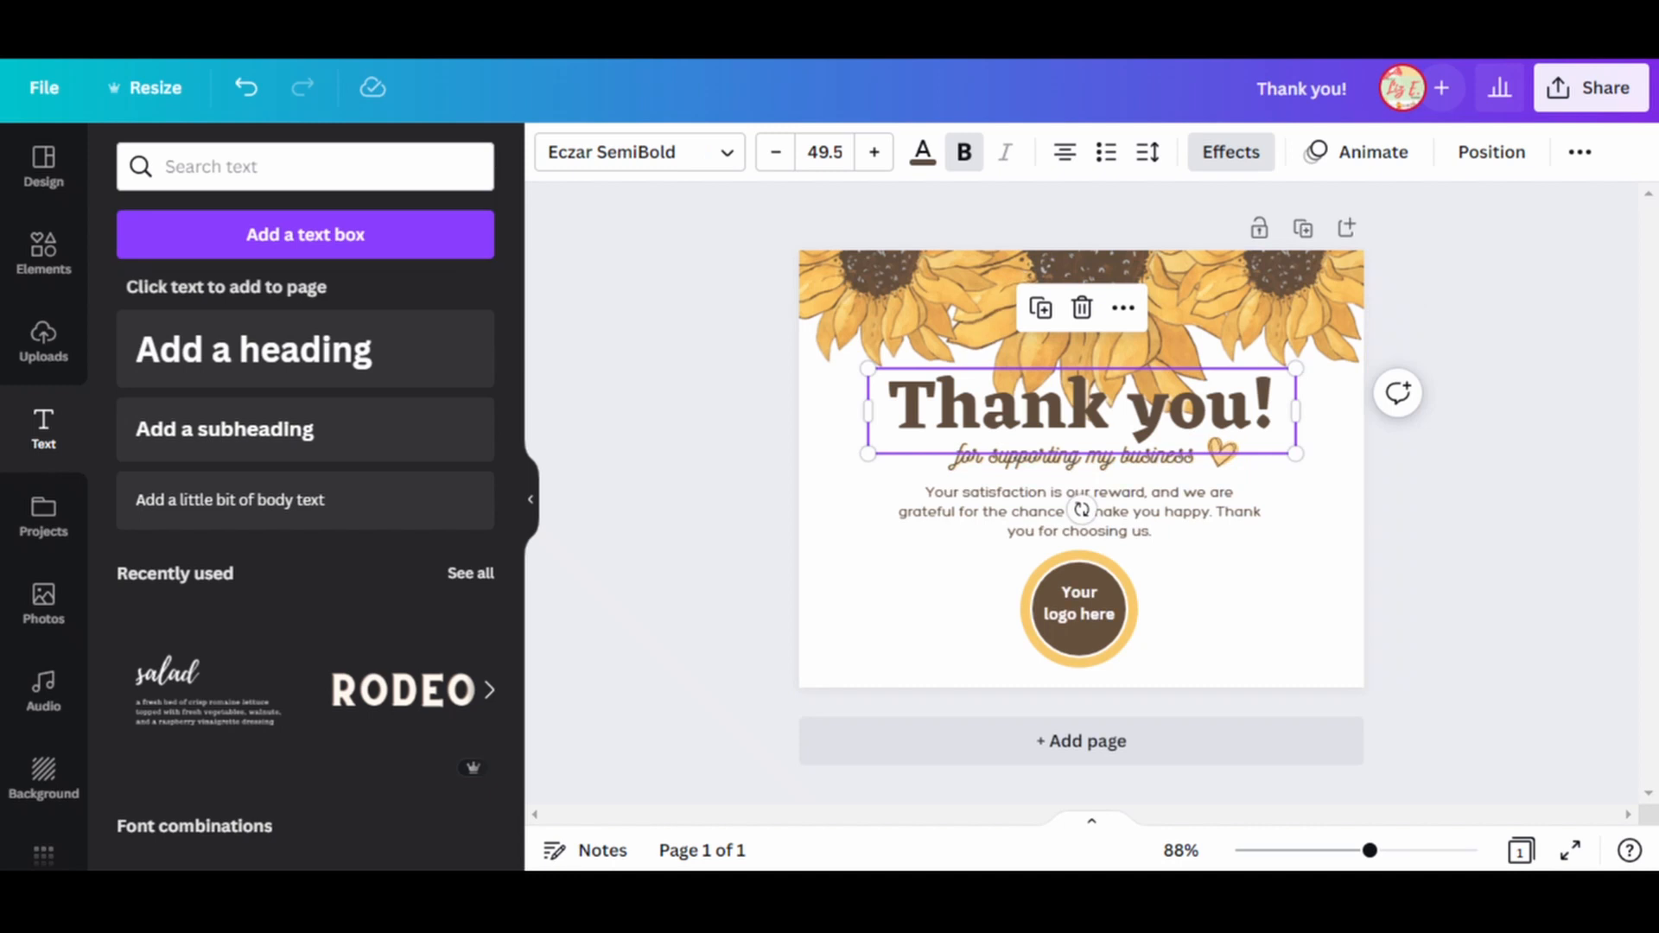
{"action": "key", "text": "ctrl+d"}
{"action": "left_click_drag", "start_coordinate": [1082, 419], "coordinate": [1000, 548]}
{"action": "triple_click", "coordinate": [1001, 555]}
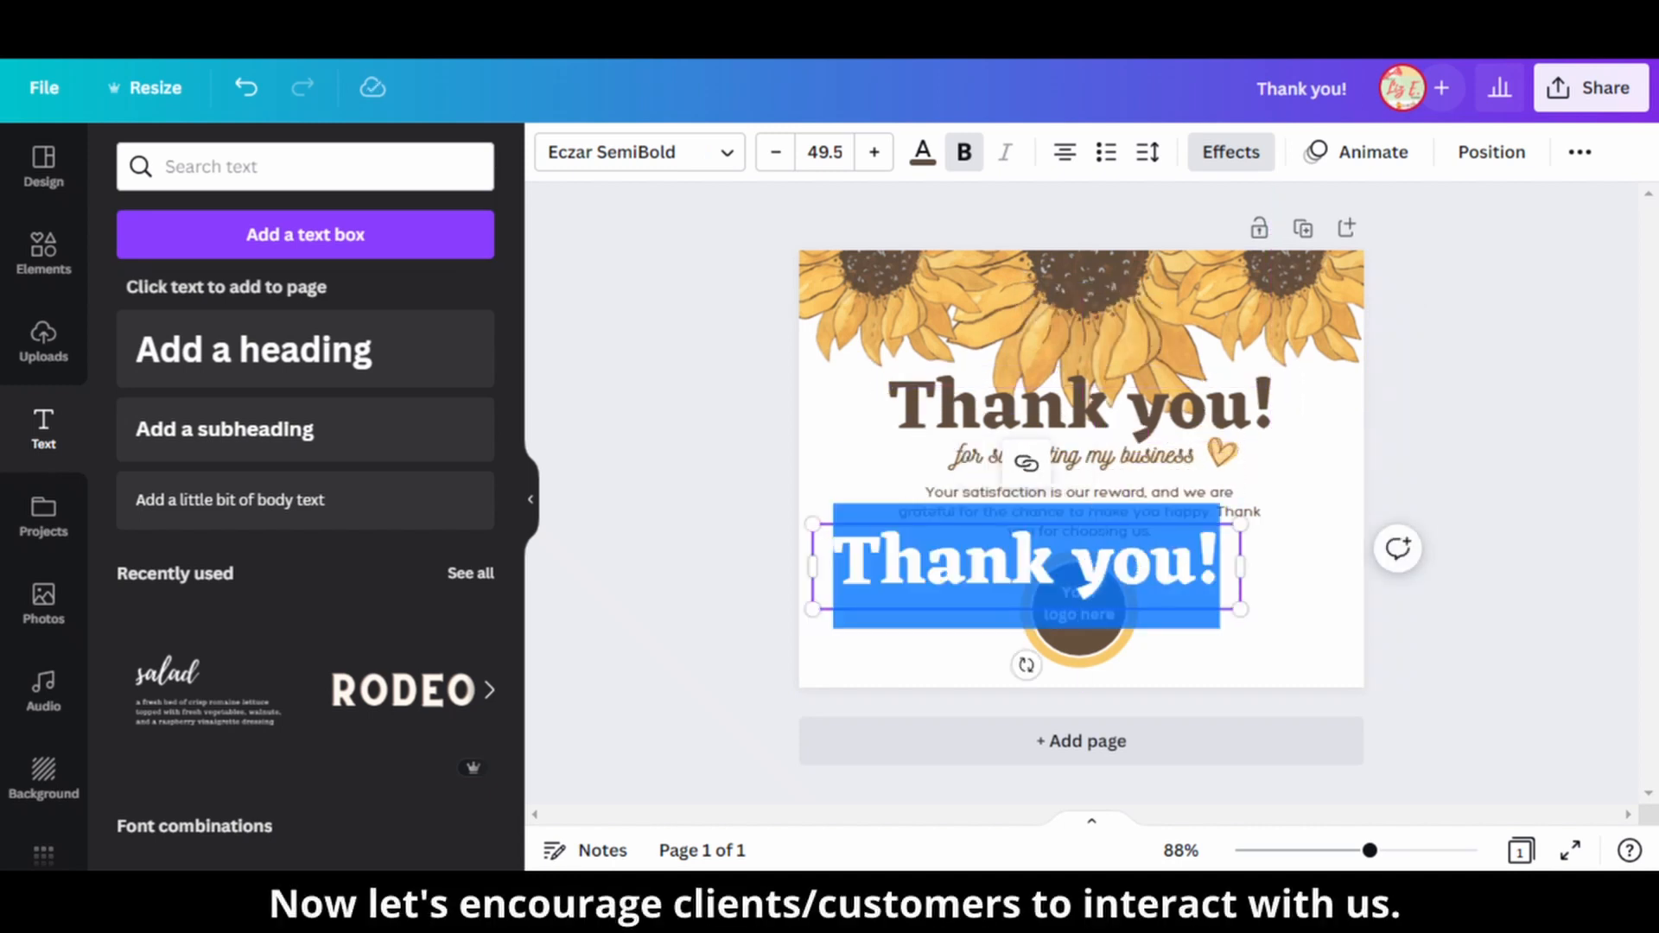
{"action": "type", "text": "LEAVE US A REVIEW"}
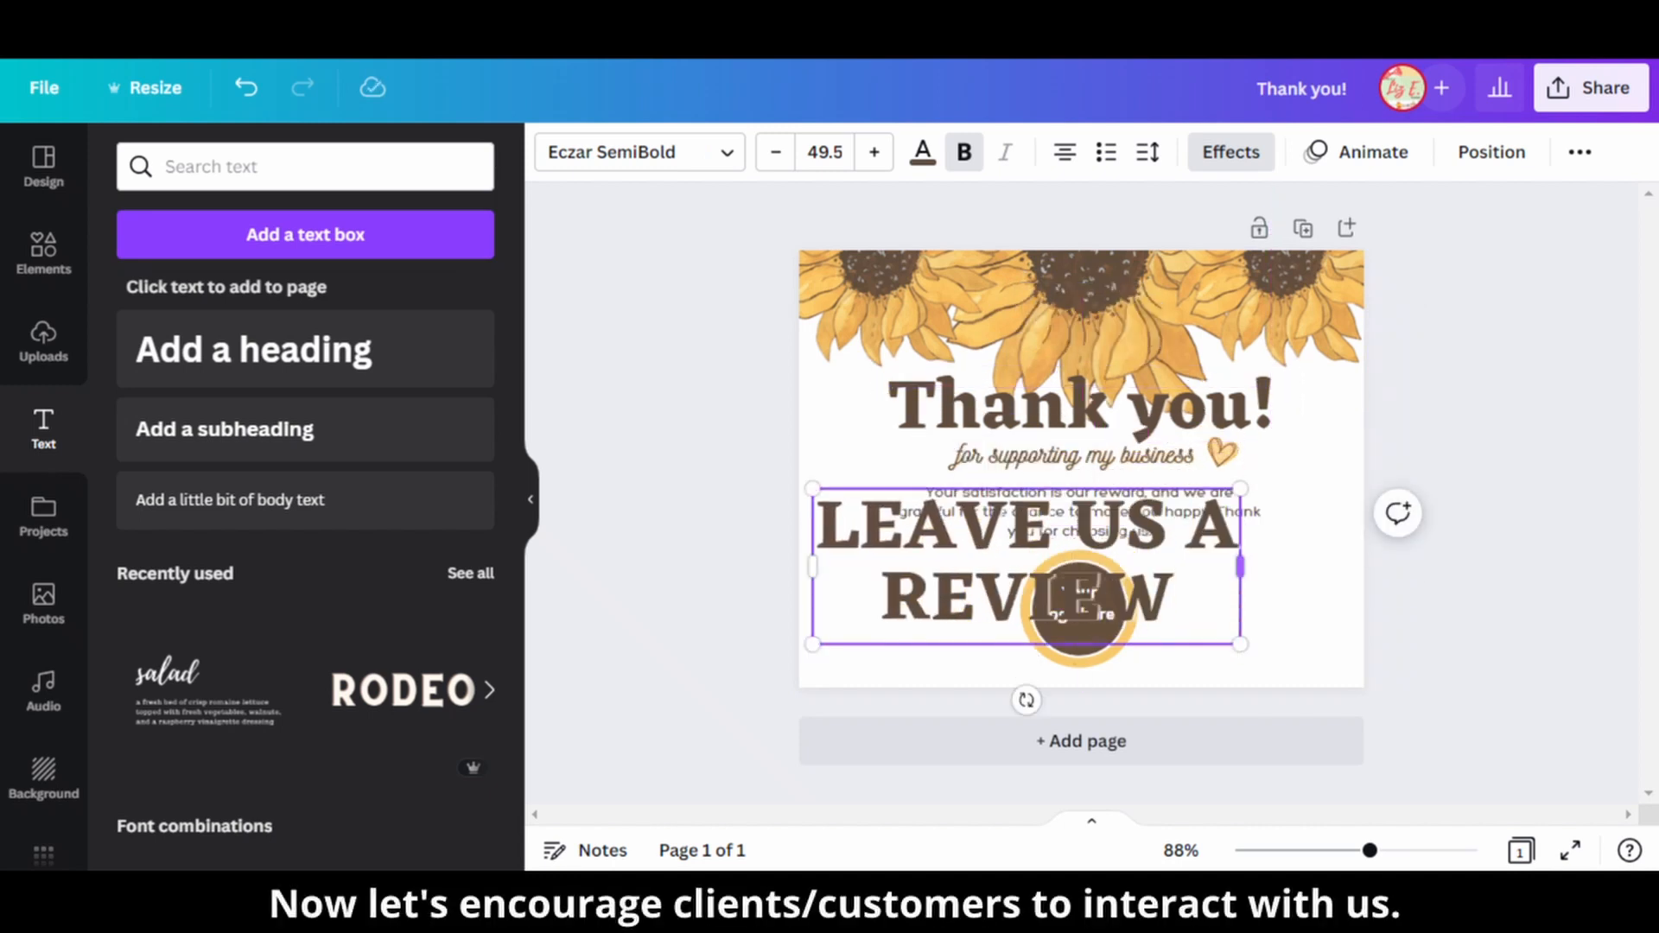
Shrink "LEAVE US A REVIEW" to one line at font size 8.3 and place it left of the logo circle.
{"action": "left_click_drag", "start_coordinate": [1240, 566], "coordinate": [1280, 568]}
{"action": "left_click_drag", "start_coordinate": [1280, 643], "coordinate": [1036, 562]}
{"action": "mouse_move", "coordinate": [1035, 526]}
{"action": "left_mouse_down"}
{"action": "mouse_move", "coordinate": [1240, 526]}
{"action": "mouse_move", "coordinate": [1035, 526]}
{"action": "left_mouse_up"}
{"action": "left_click_drag", "start_coordinate": [923, 517], "coordinate": [923, 560]}
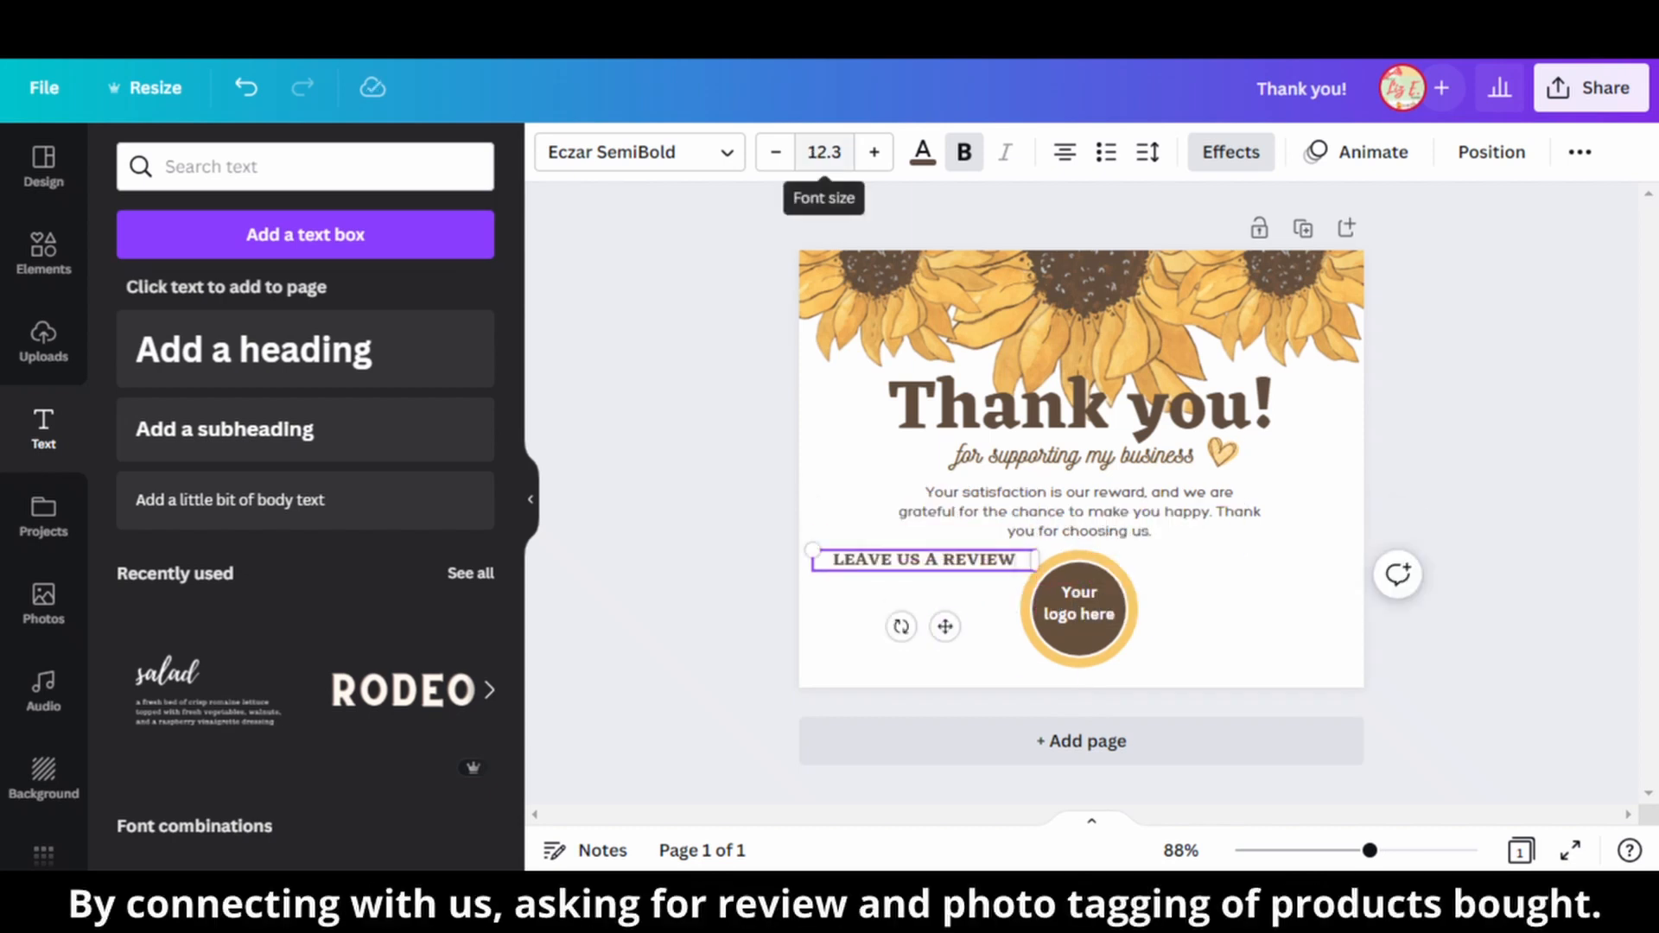
{"action": "left_click", "coordinate": [824, 152]}
{"action": "type", "text": "8.3"}
{"action": "key", "text": "Return"}
{"action": "left_click", "coordinate": [1205, 618]}
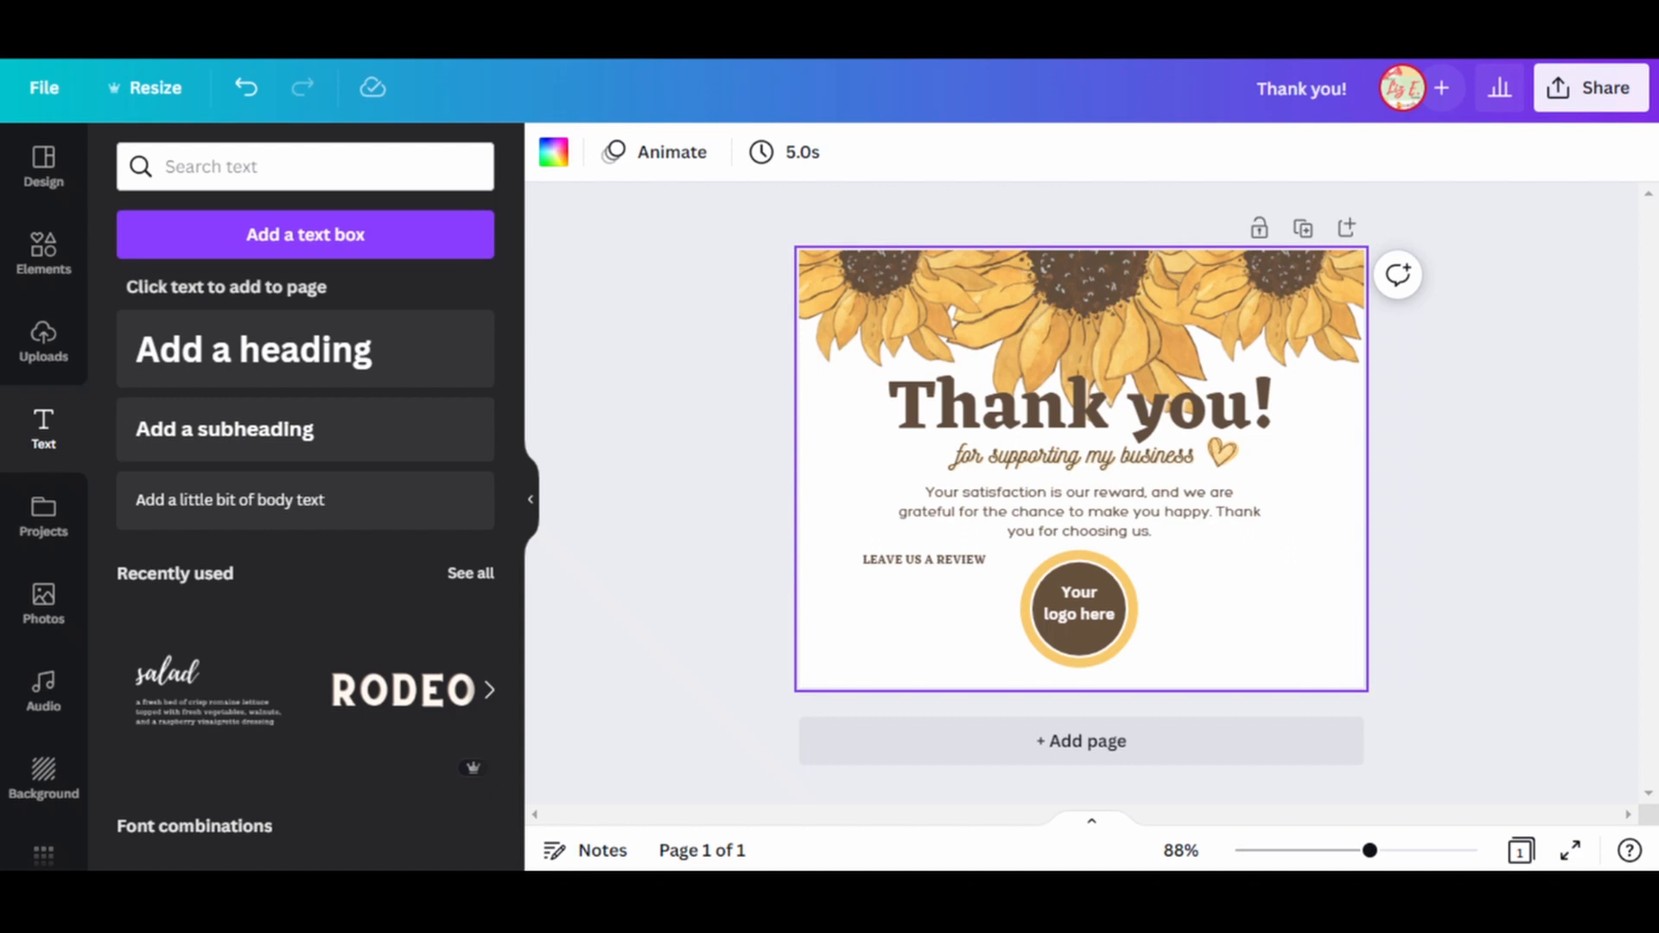
Slightly increase the letter spacing of the "for supporting my business" subtitle, keeping it on one line.
{"action": "left_click", "coordinate": [1071, 455]}
{"action": "left_click", "coordinate": [1231, 152]}
{"action": "left_click", "coordinate": [1147, 152]}
{"action": "left_click_drag", "start_coordinate": [1223, 259], "coordinate": [1232, 259]}
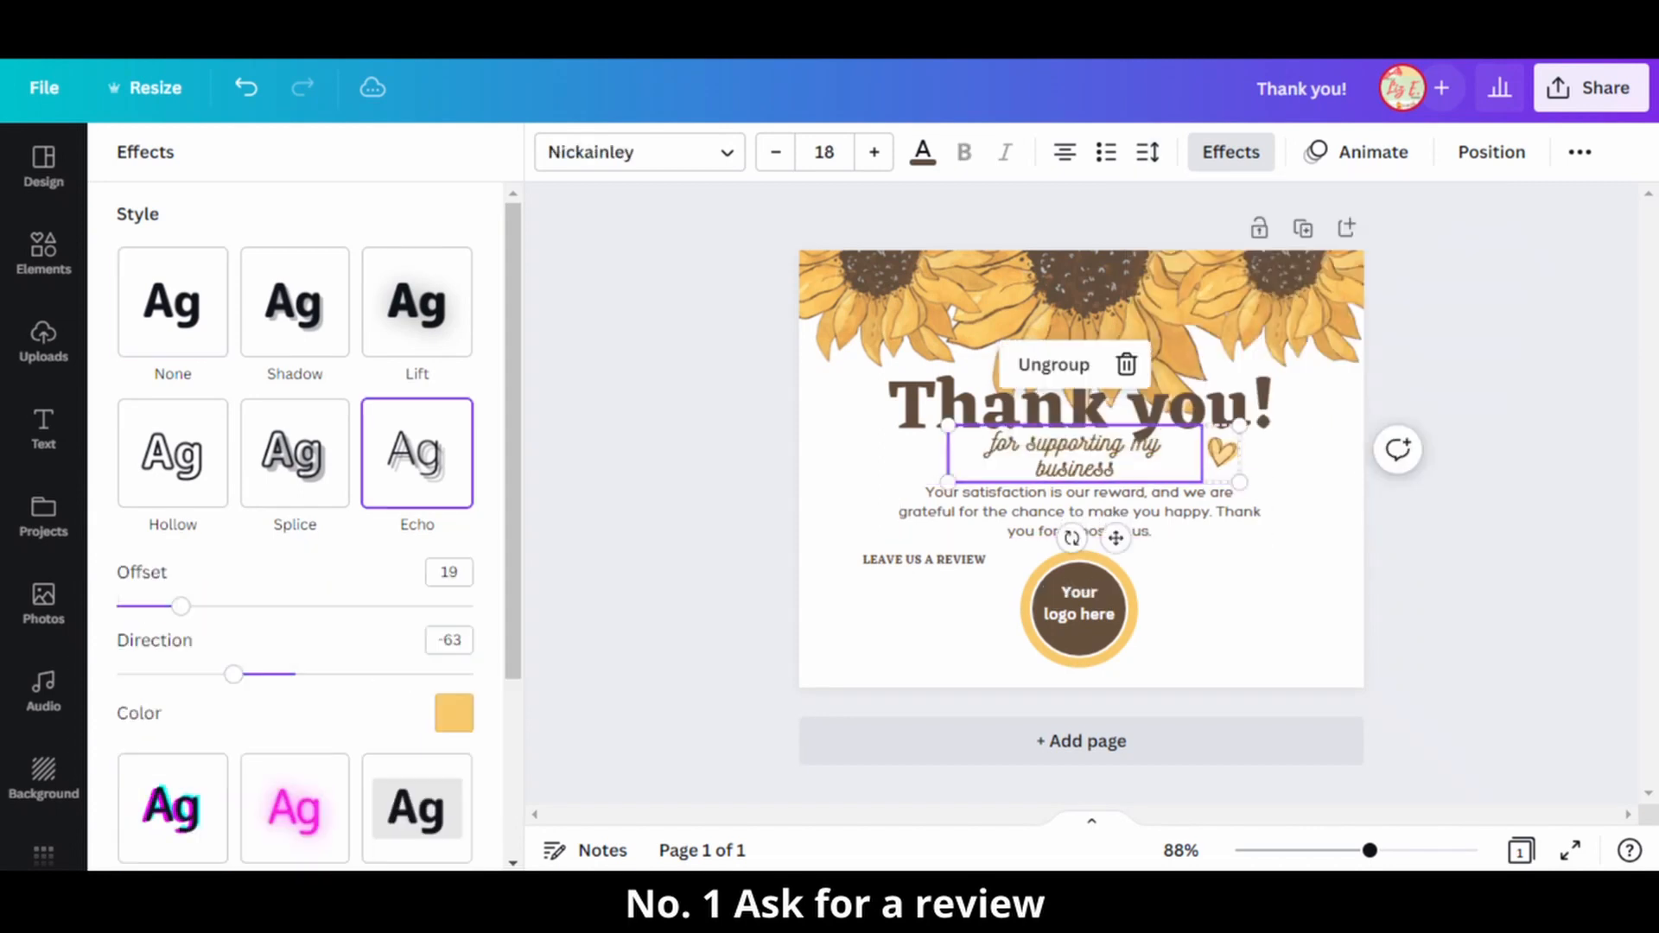
{"action": "left_click", "coordinate": [1222, 451], "text": "shift"}
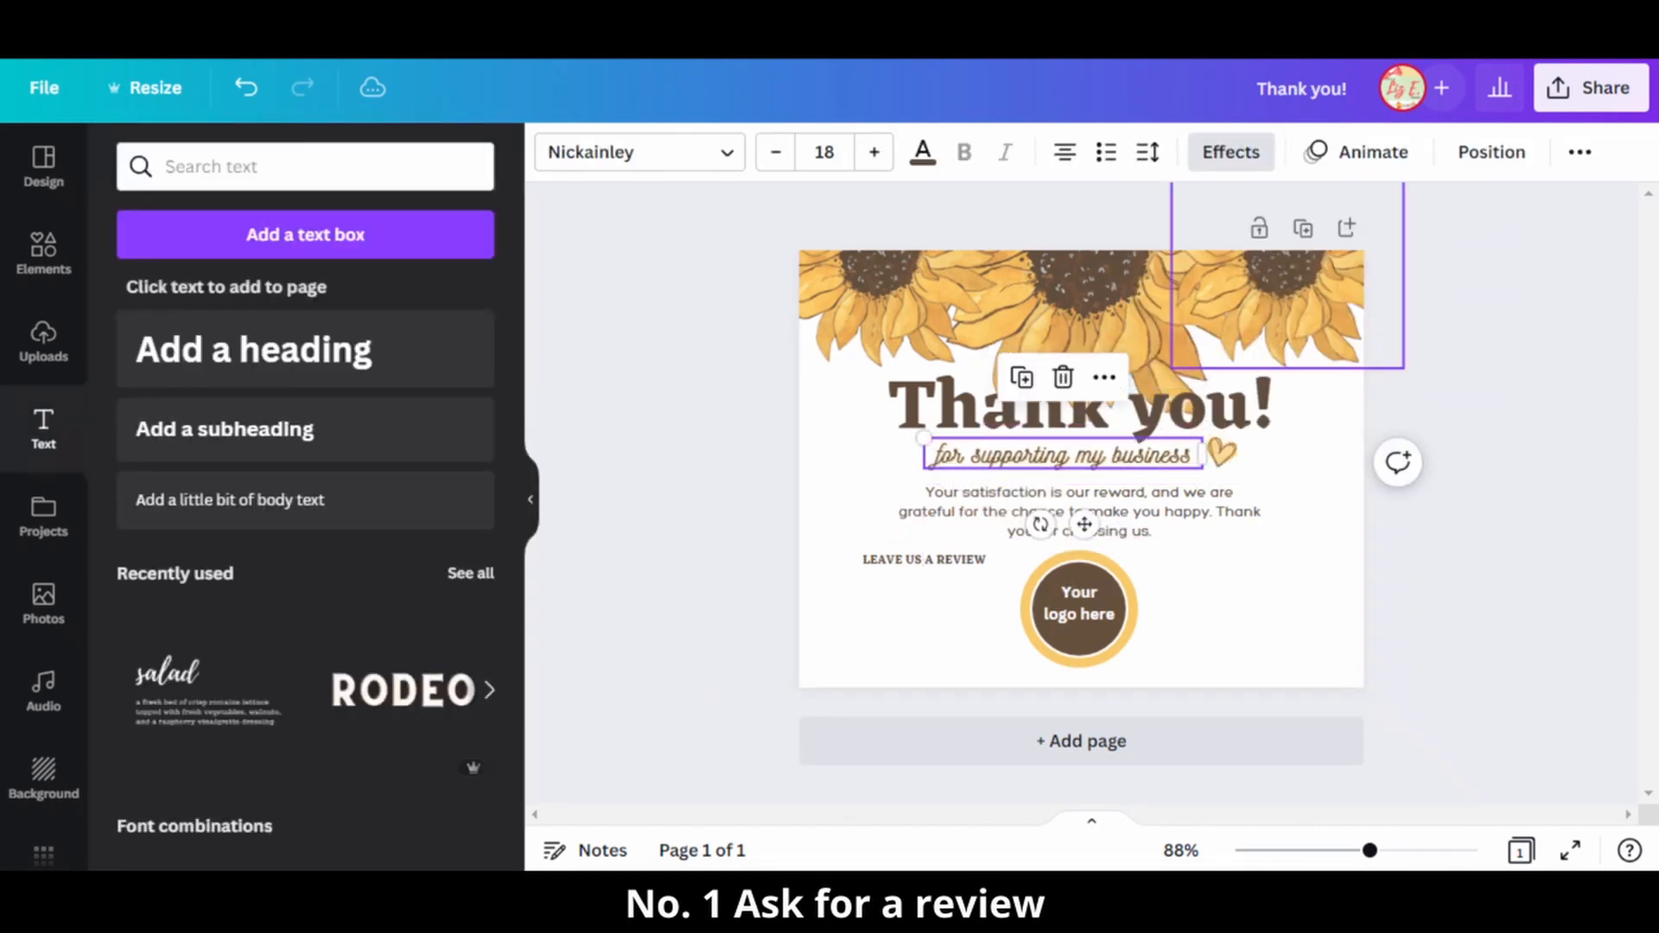
{"action": "left_click", "coordinate": [1309, 467]}
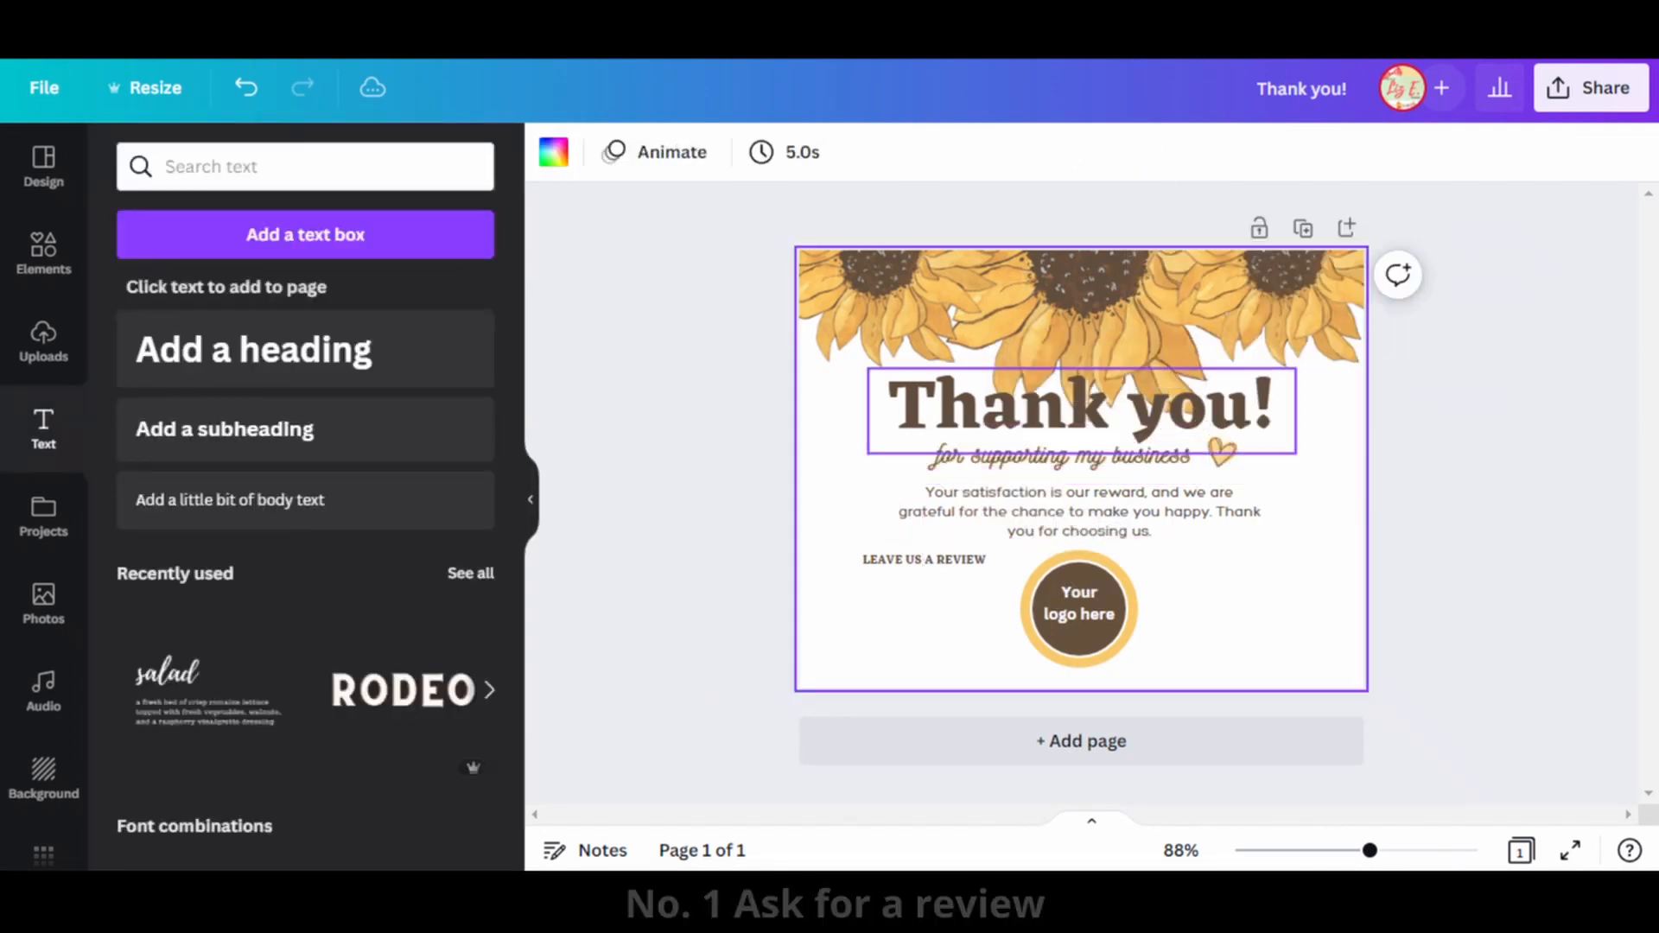
Move the heart closer to the end of the subtitle and group it with the subtitle text.
{"action": "left_click", "coordinate": [1244, 432]}
{"action": "left_click", "coordinate": [1272, 482]}
{"action": "left_click_drag", "start_coordinate": [1272, 482], "coordinate": [1212, 451]}
{"action": "left_click", "coordinate": [1274, 474]}
{"action": "left_click", "coordinate": [1149, 457], "text": "shift"}
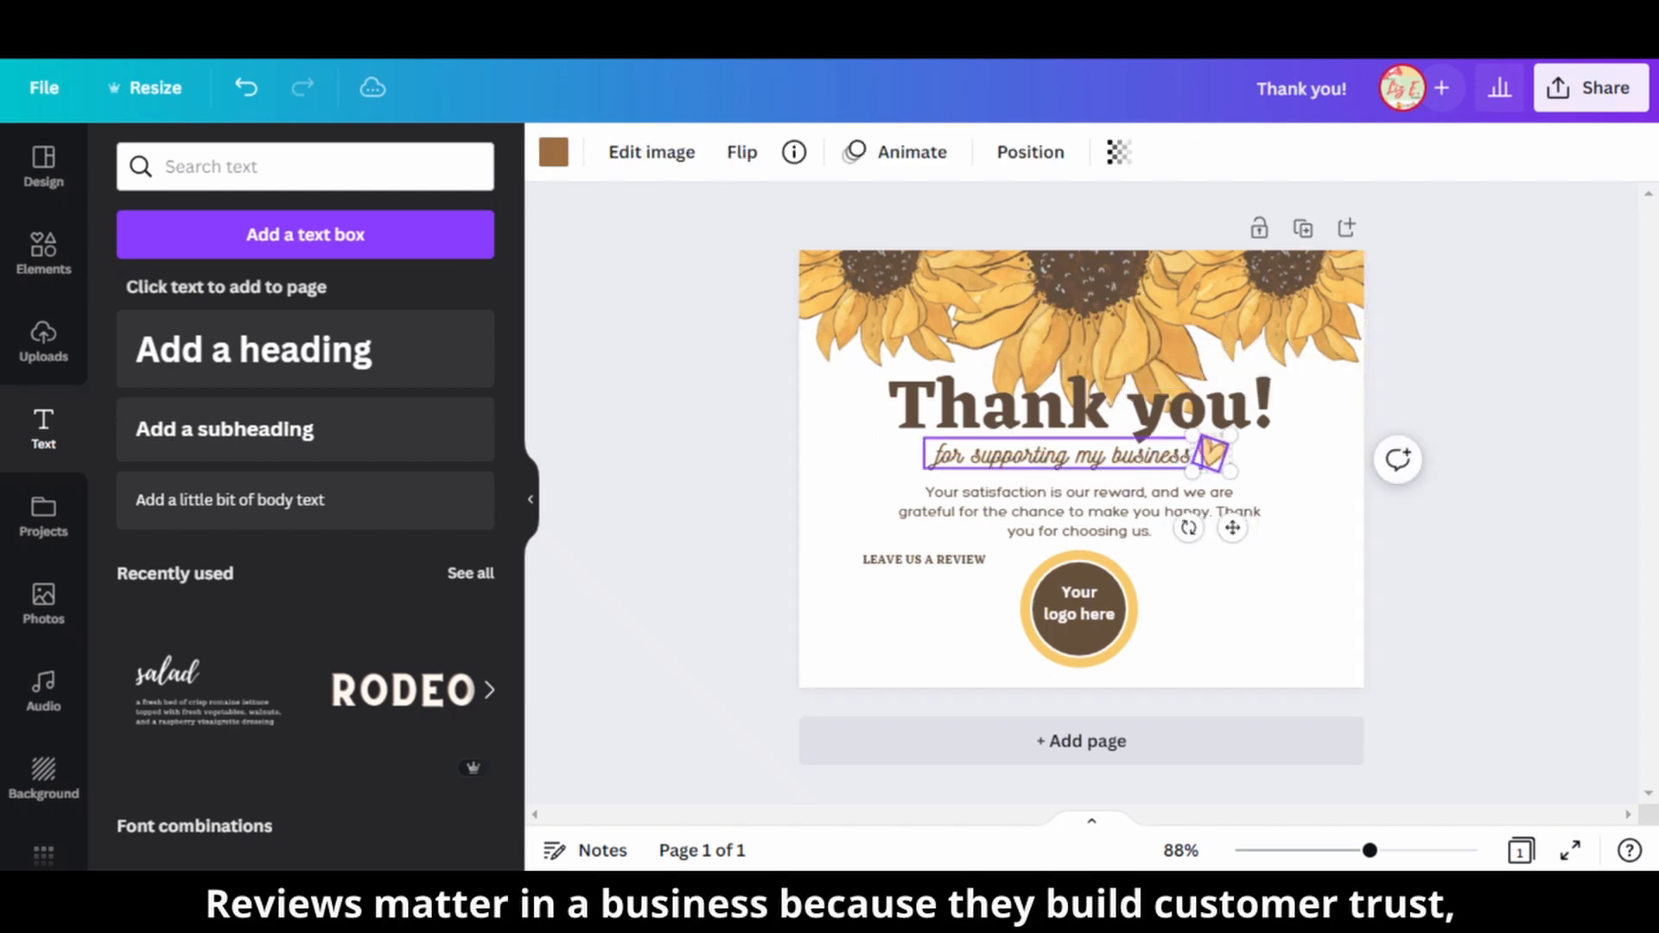
{"action": "key", "text": "ctrl+g"}
{"action": "left_click", "coordinate": [1288, 471]}
Move the gratitude message and the logo circle slightly up, and group the circle with its "Your logo here" text.
{"action": "left_click_drag", "start_coordinate": [1080, 513], "coordinate": [1078, 502]}
{"action": "left_click", "coordinate": [1287, 527]}
{"action": "left_click", "coordinate": [1079, 604]}
{"action": "left_click_drag", "start_coordinate": [1080, 605], "coordinate": [1077, 635]}
{"action": "left_click", "coordinate": [1079, 643], "text": "shift"}
{"action": "key", "text": "ctrl+g"}
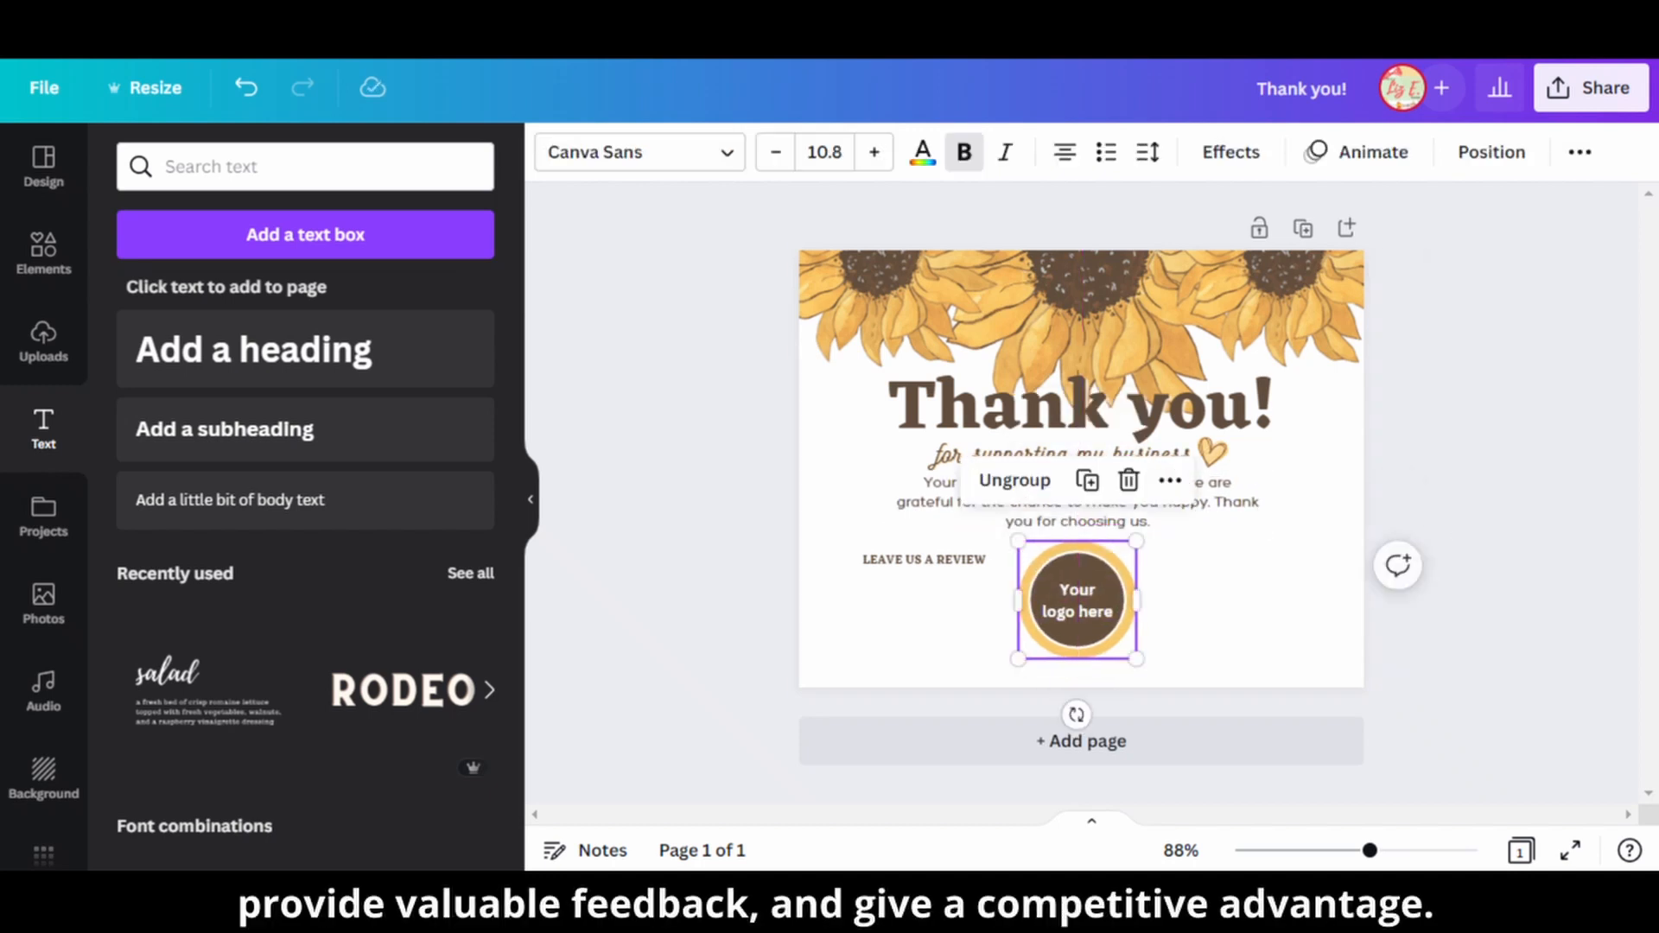
Duplicate "LEAVE US A REVIEW" to the right of the logo circle and change the copy to "LET'S STAY CONNECTED".
{"action": "left_click", "coordinate": [1252, 596]}
{"action": "left_click_drag", "start_coordinate": [924, 560], "coordinate": [1247, 556]}
{"action": "key", "text": "ctrl+d"}
{"action": "double_click", "coordinate": [1248, 557]}
{"action": "type", "text": "lET'"}
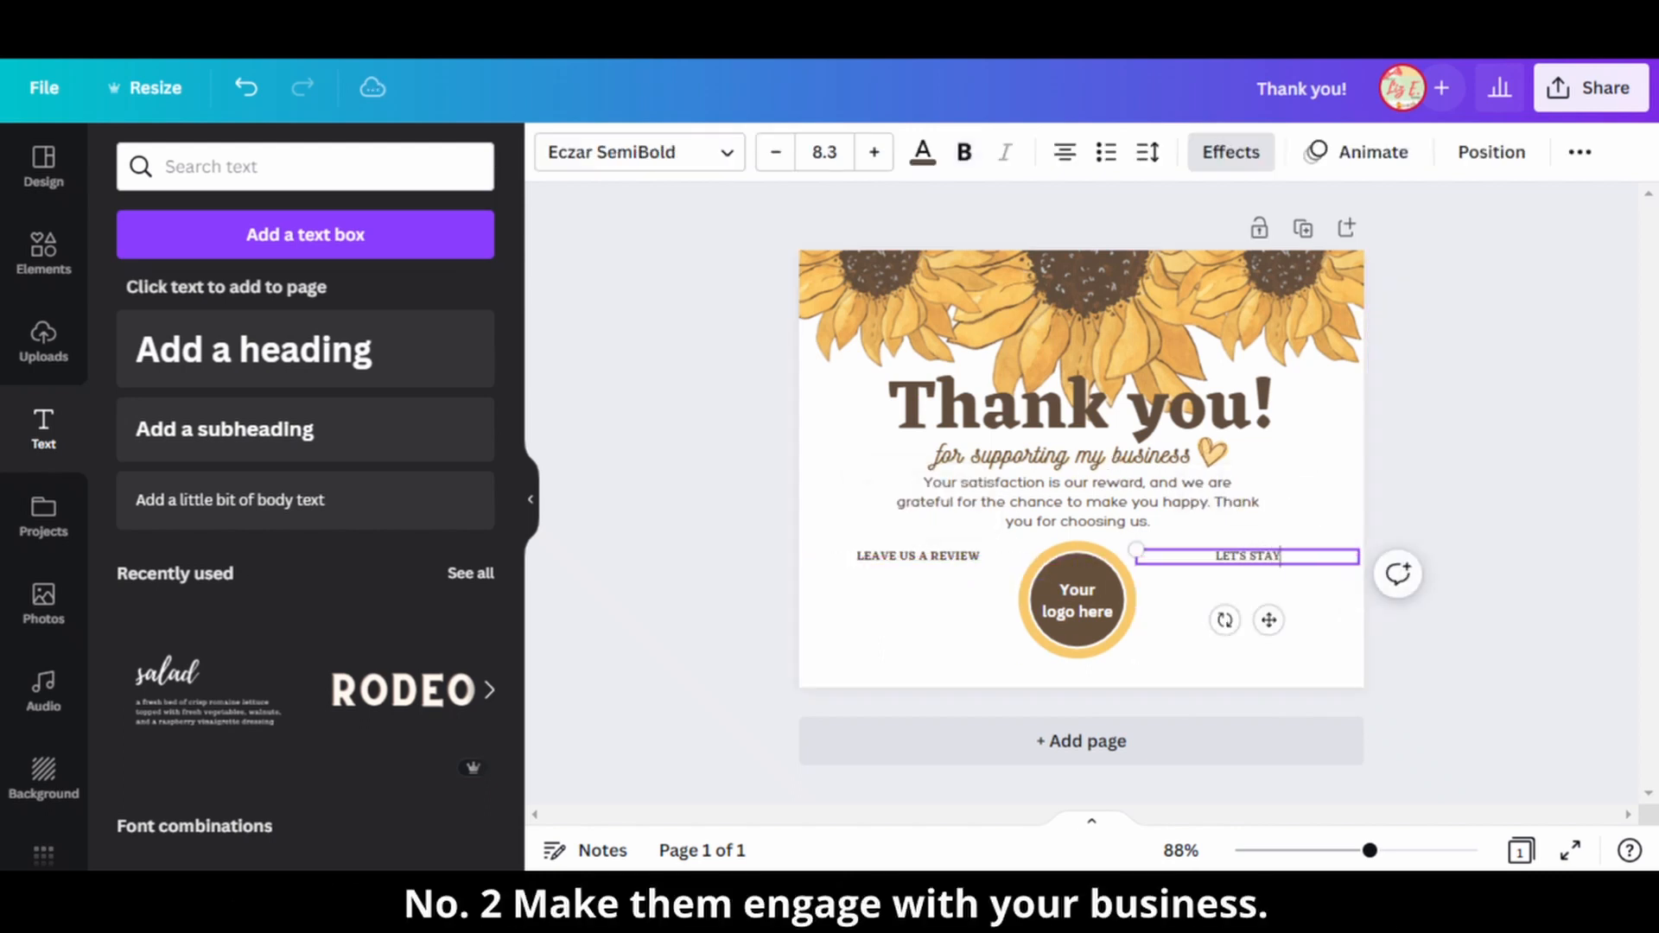
{"action": "left_click", "coordinate": [1235, 661]}
Duplicate "LEAVE US A REVIEW" directly below itself and change the copy's text to "TAG US WITH YOUR PHOTO".
{"action": "left_click", "coordinate": [918, 556]}
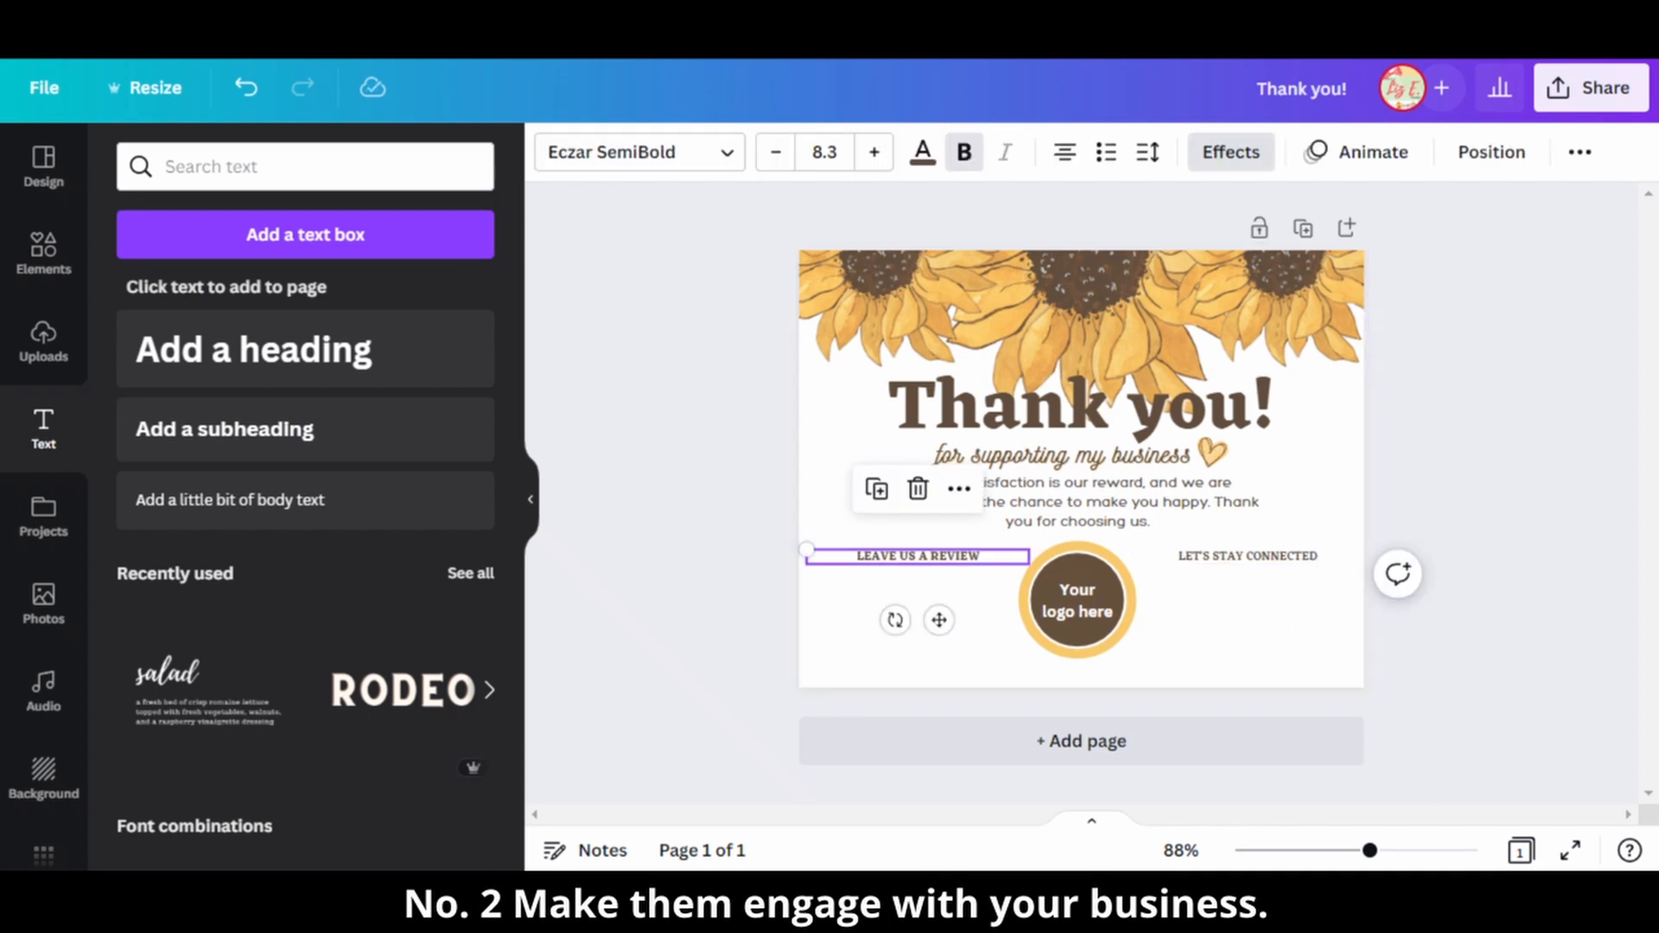
{"action": "key", "text": "ctrl+d"}
{"action": "left_click_drag", "start_coordinate": [937, 575], "coordinate": [910, 606]}
{"action": "left_click_drag", "start_coordinate": [931, 671], "coordinate": [940, 670]}
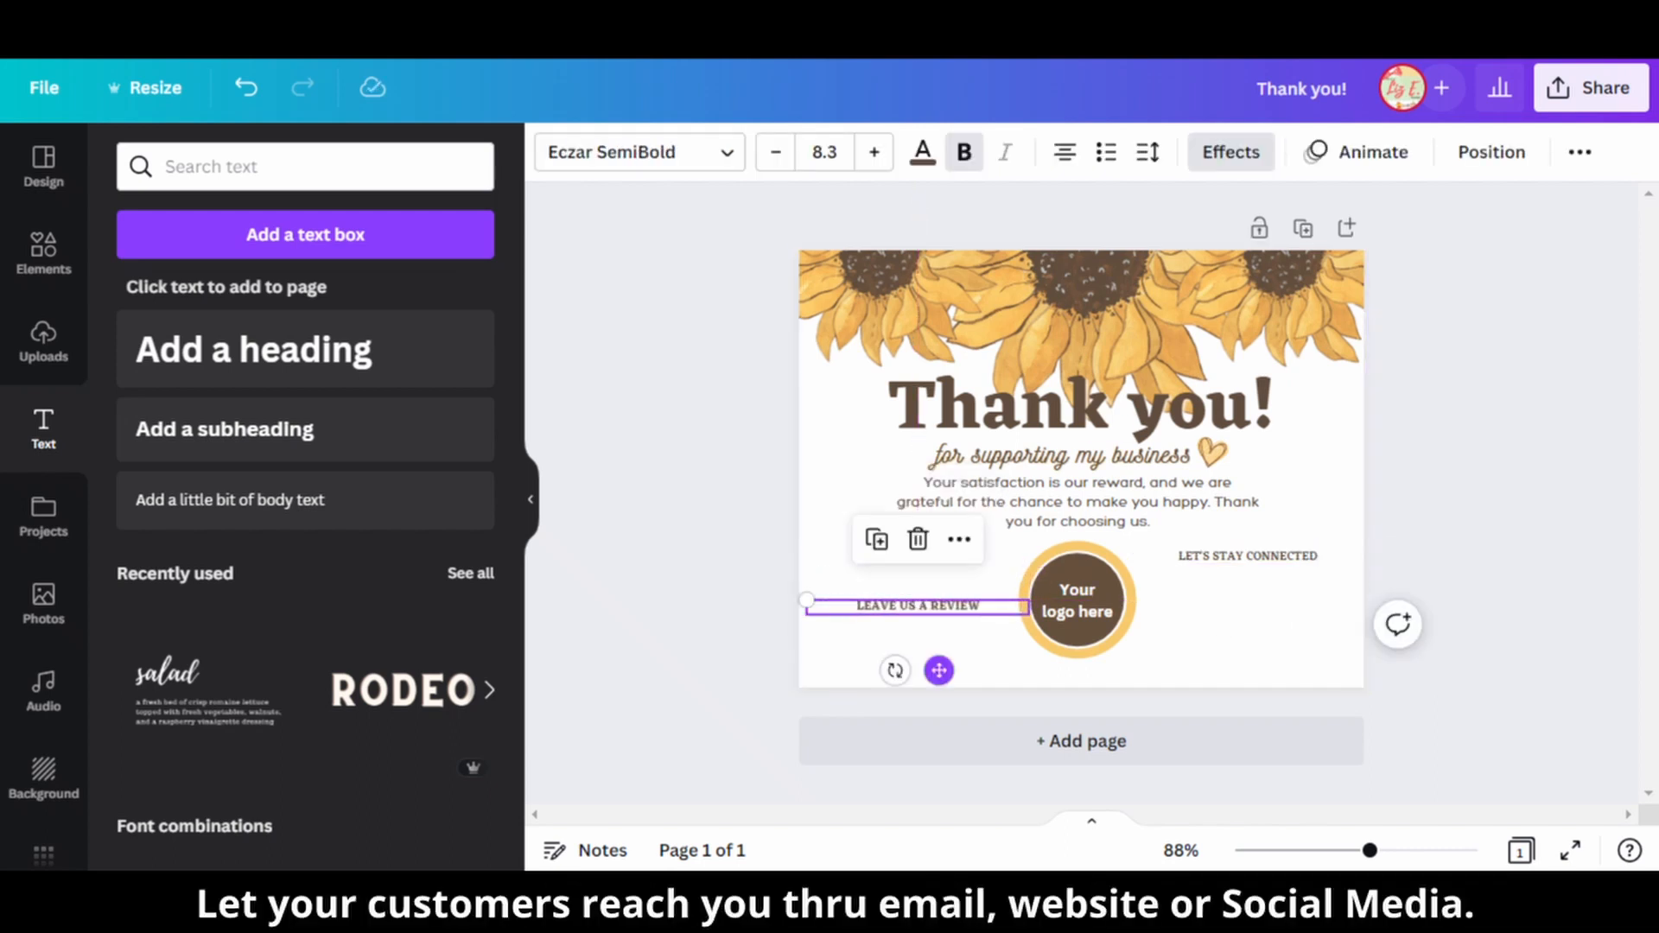
{"action": "triple_click", "coordinate": [953, 606]}
{"action": "type", "text": "TAG US WITH YOUR PHOTO"}
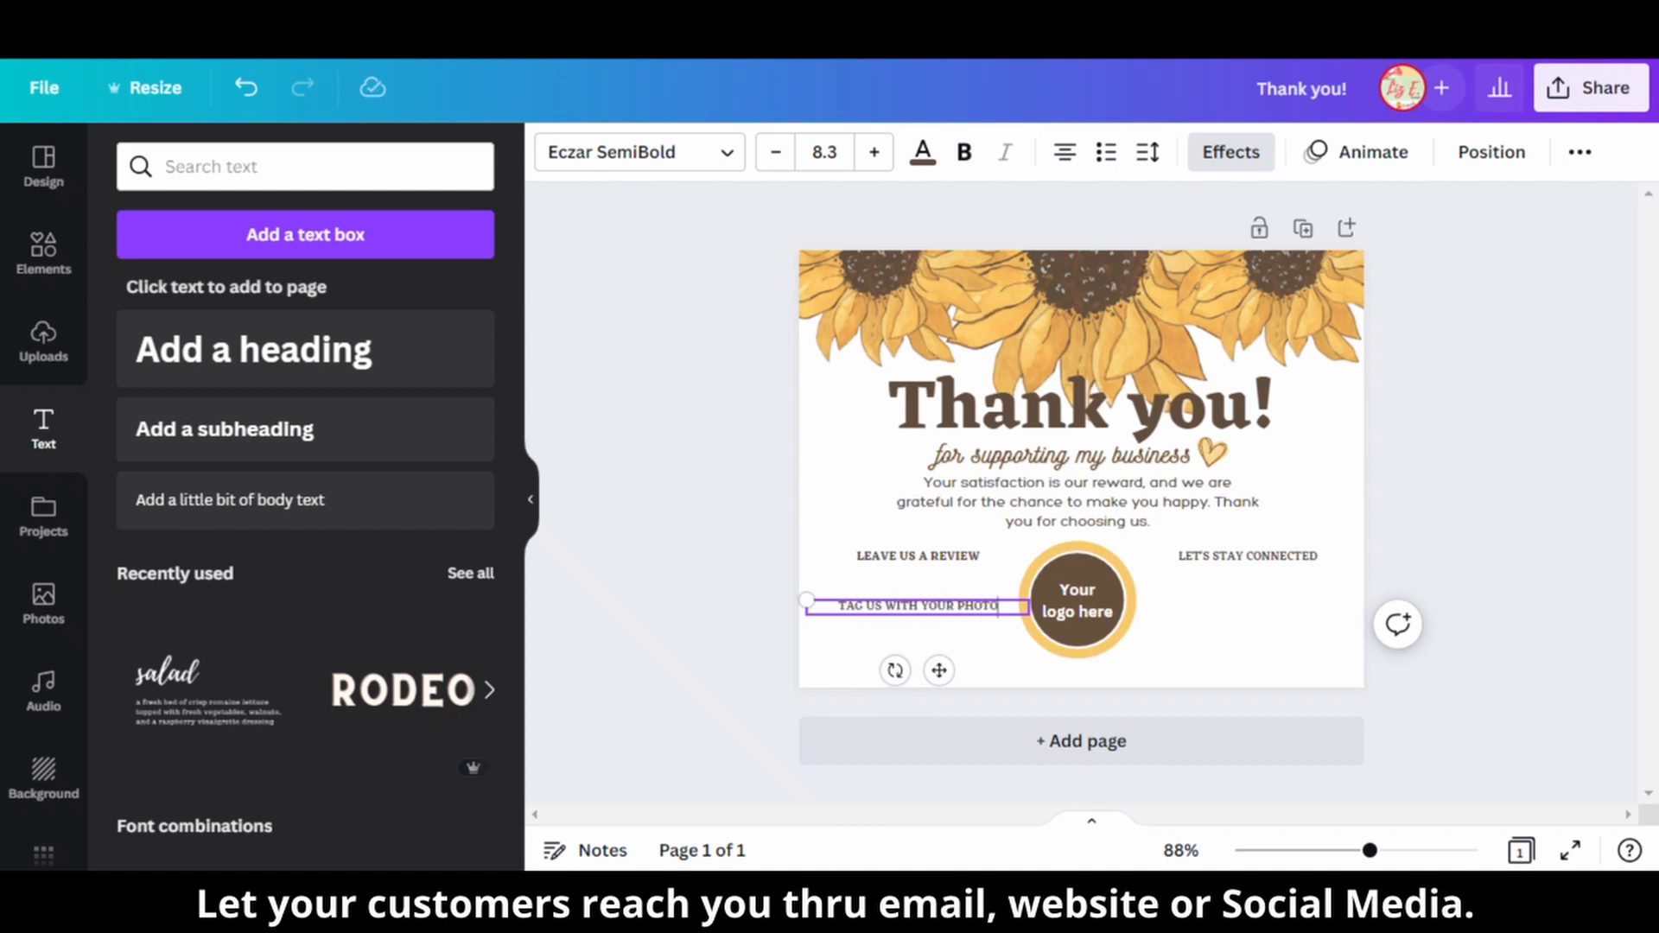
{"action": "left_click", "coordinate": [743, 640]}
Move the heading, subtitle and message up together, and raise the logo circle and its surrounding captions by the same amount.
{"action": "left_click_drag", "start_coordinate": [1270, 520], "coordinate": [1042, 294]}
{"action": "left_click_drag", "start_coordinate": [1031, 392], "coordinate": [1030, 368]}
{"action": "left_click", "coordinate": [743, 535]}
{"action": "left_click_drag", "start_coordinate": [1210, 661], "coordinate": [985, 549]}
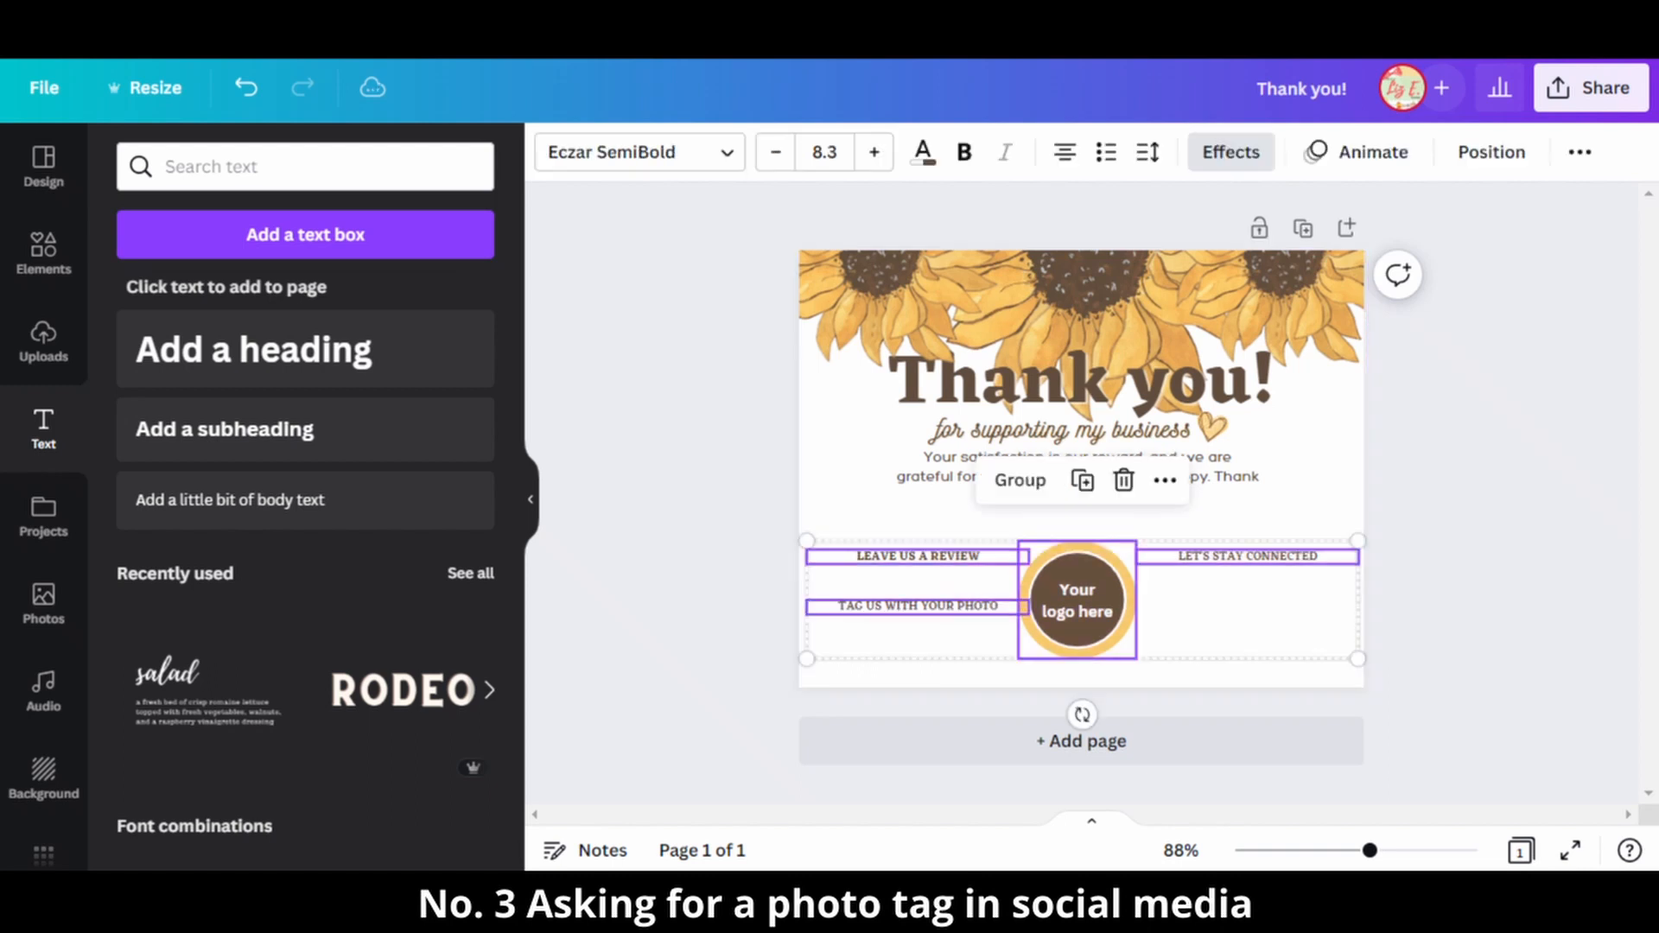
{"action": "left_click_drag", "start_coordinate": [1078, 600], "coordinate": [1076, 576]}
{"action": "left_click", "coordinate": [1076, 665]}
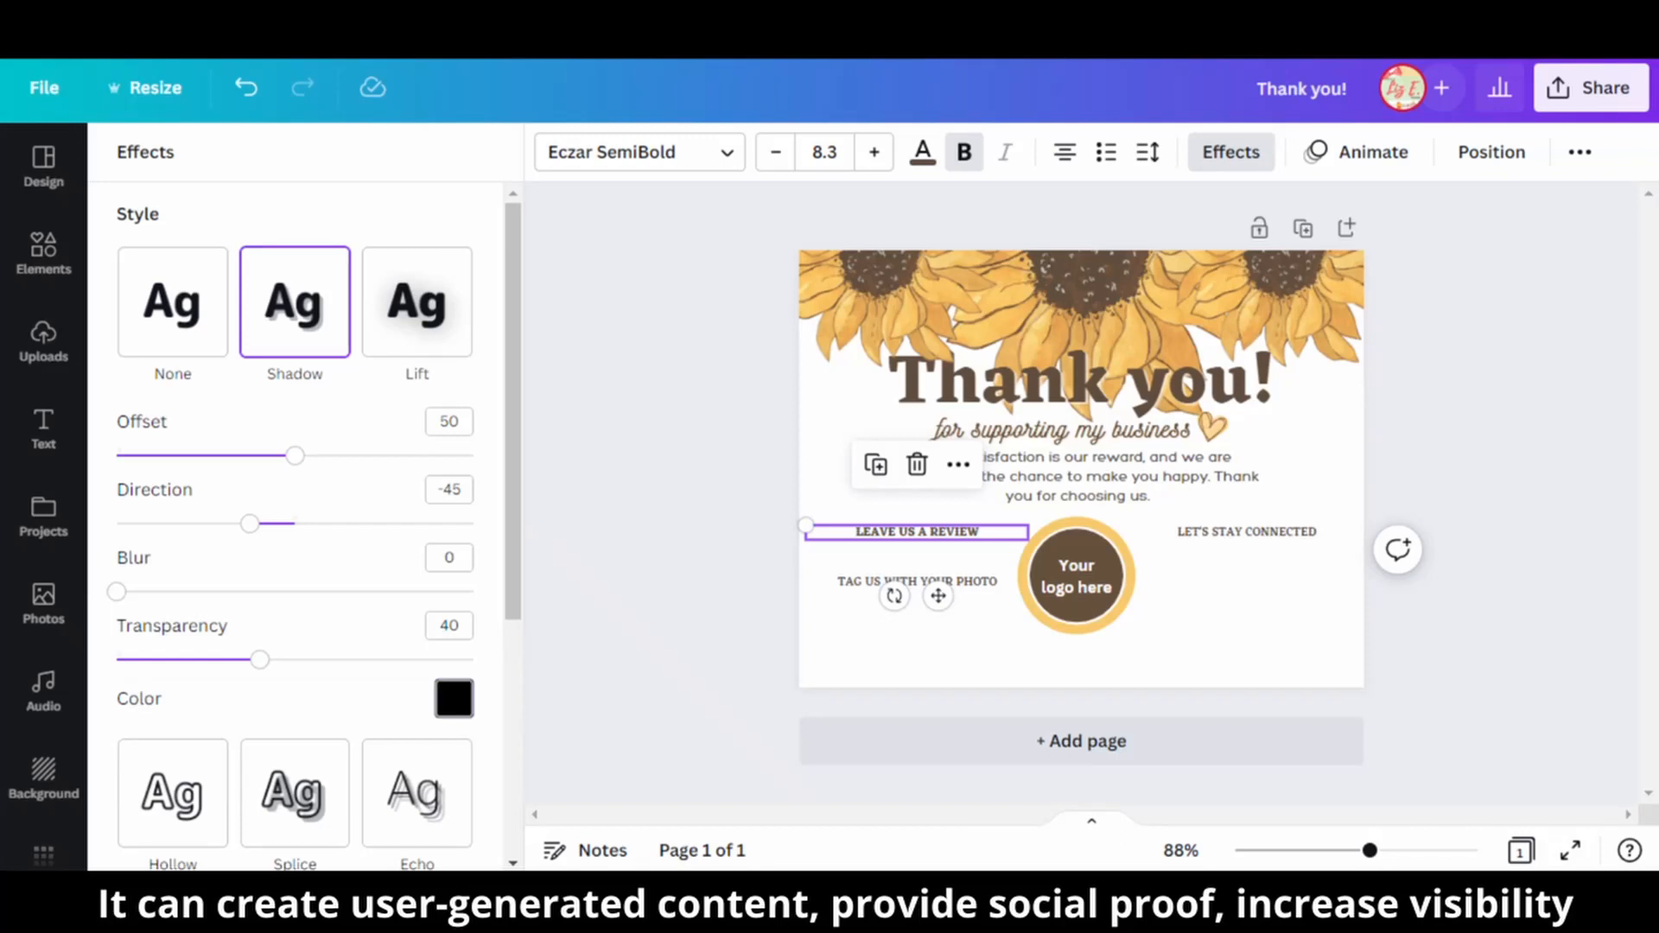
Set the shadow effect color of the "LEAVE US A REVIEW" text to black.
{"action": "left_click", "coordinate": [453, 699]}
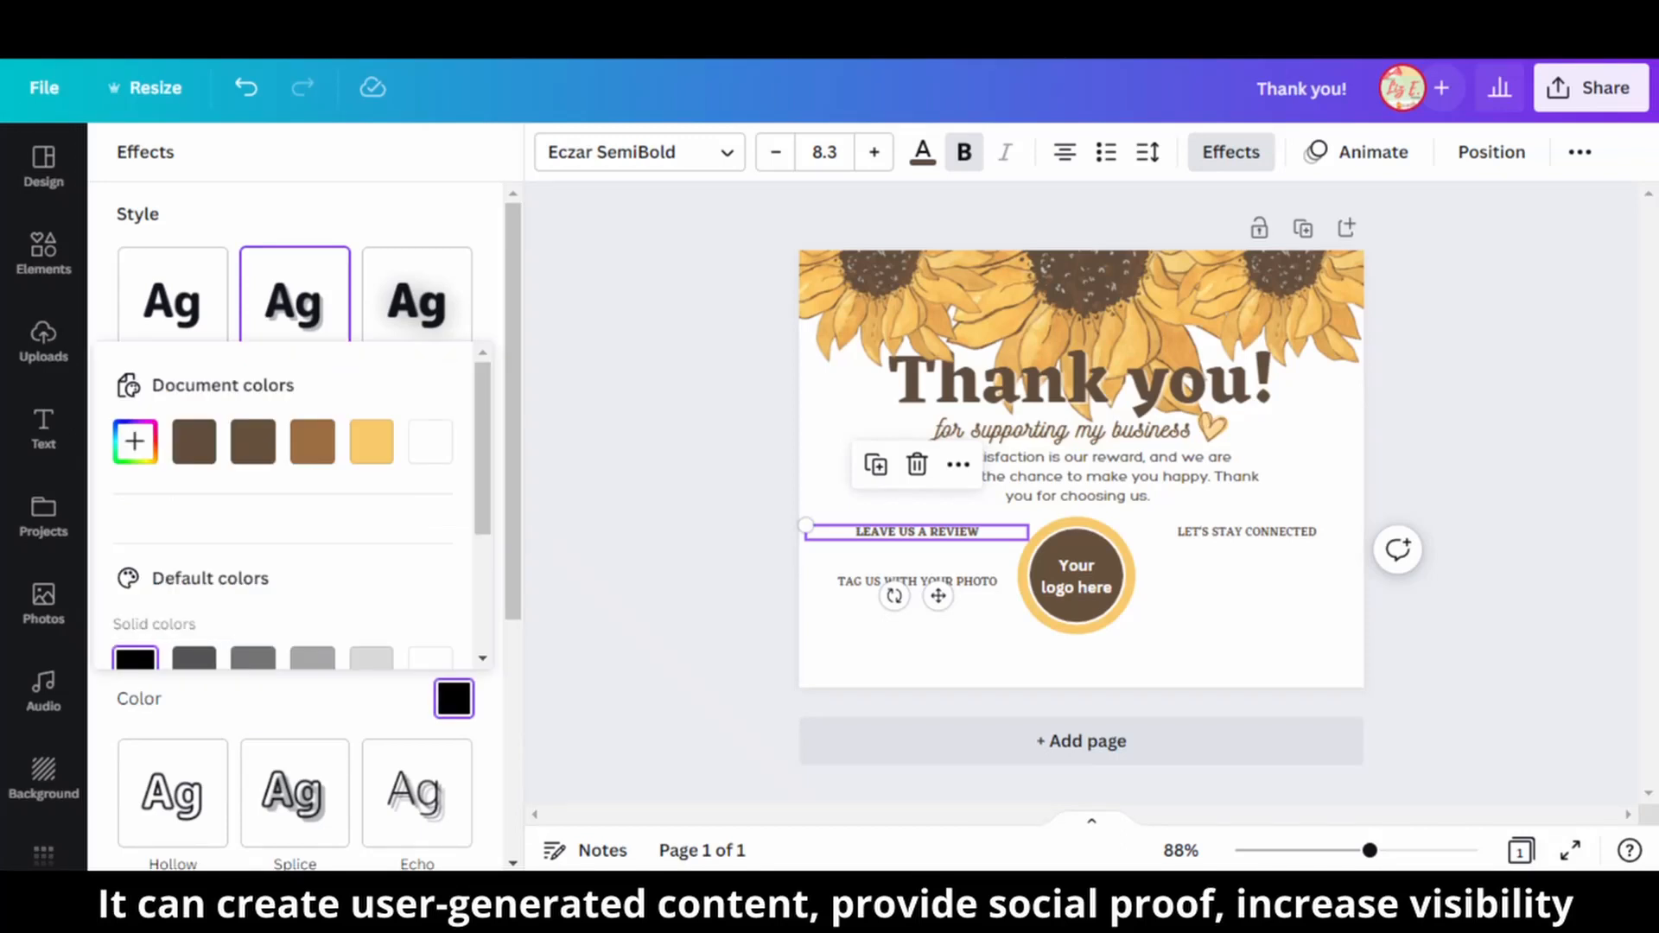
{"action": "left_click", "coordinate": [454, 698]}
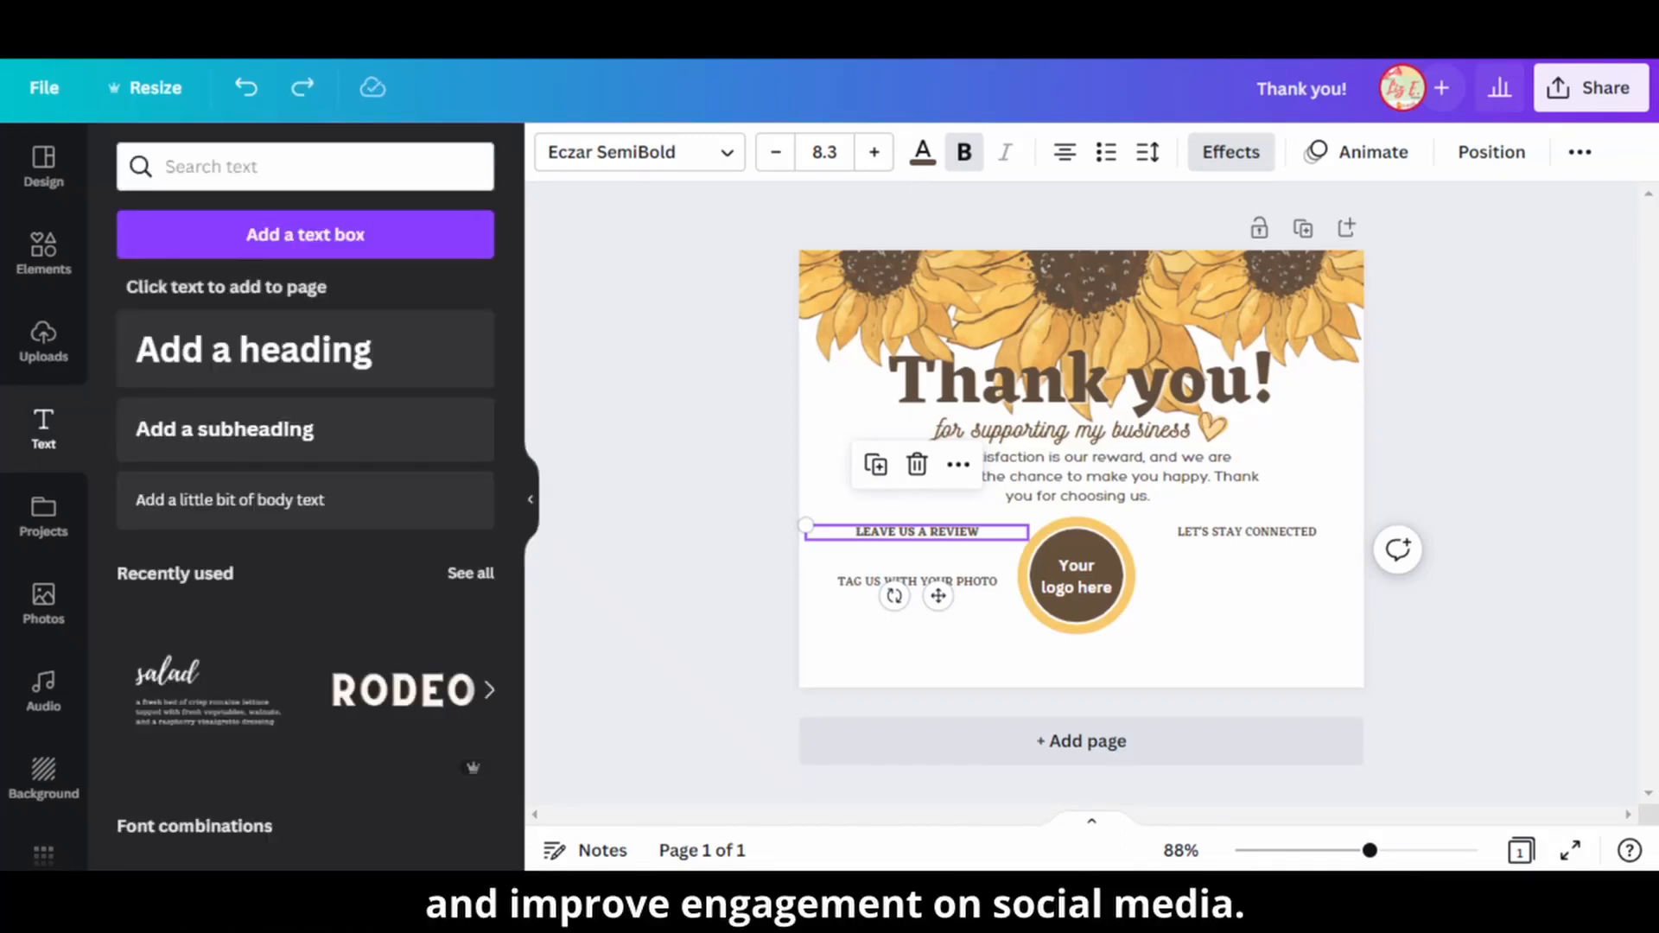
{"action": "left_click", "coordinate": [1231, 152]}
{"action": "left_click", "coordinate": [453, 698]}
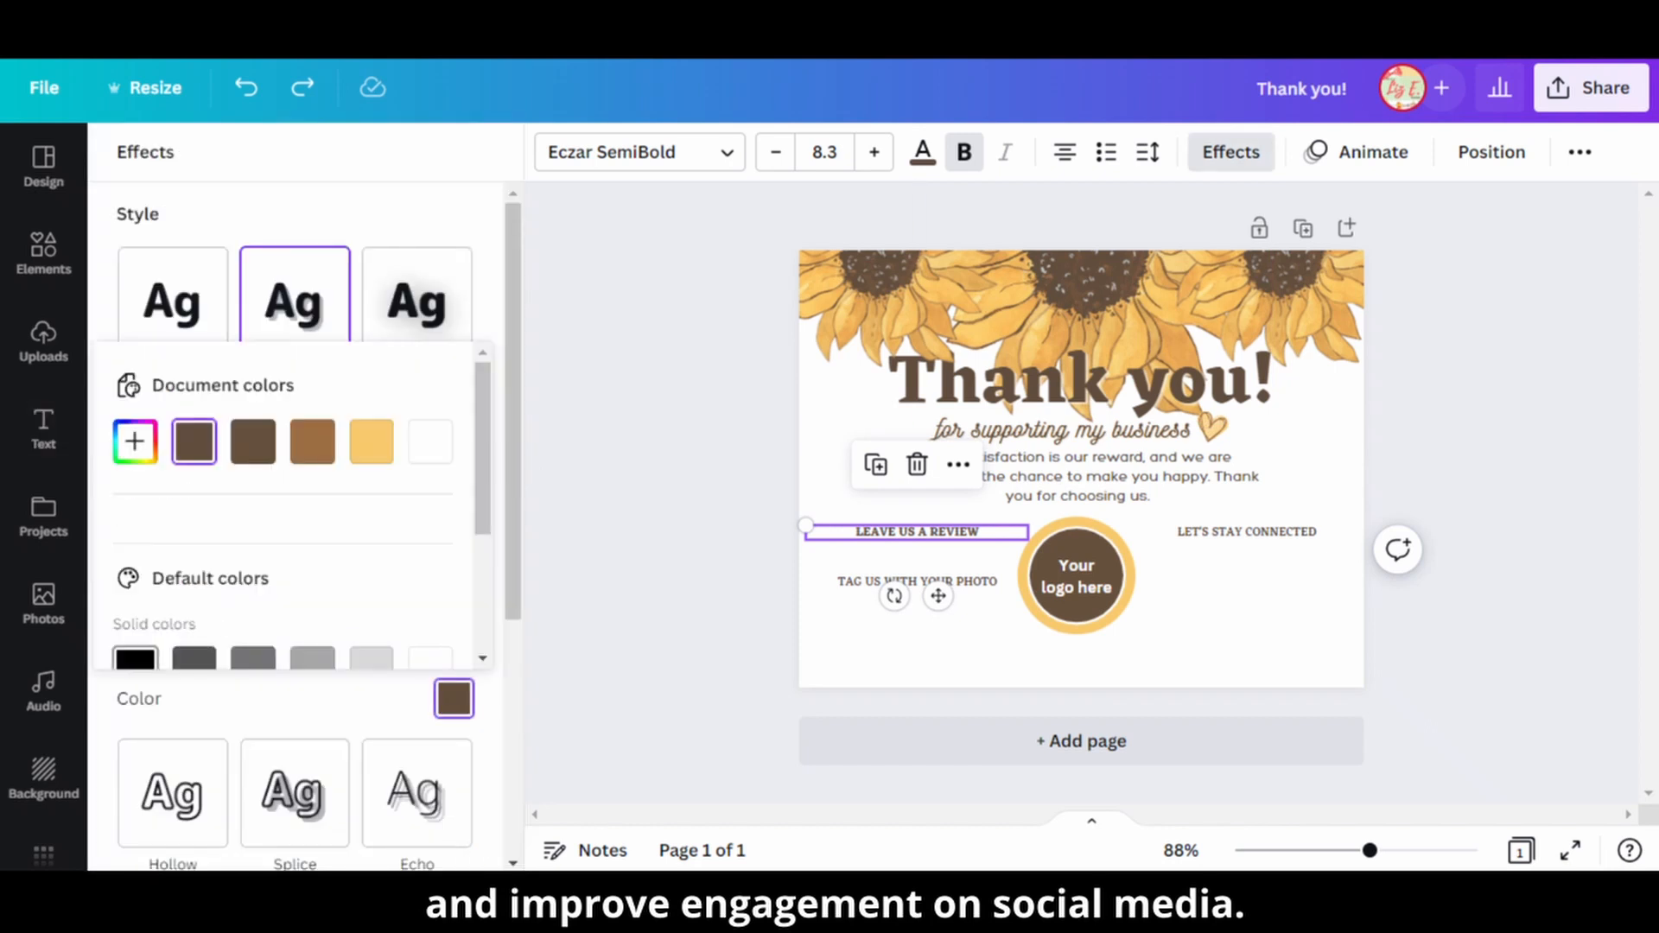
{"action": "left_click", "coordinate": [135, 658]}
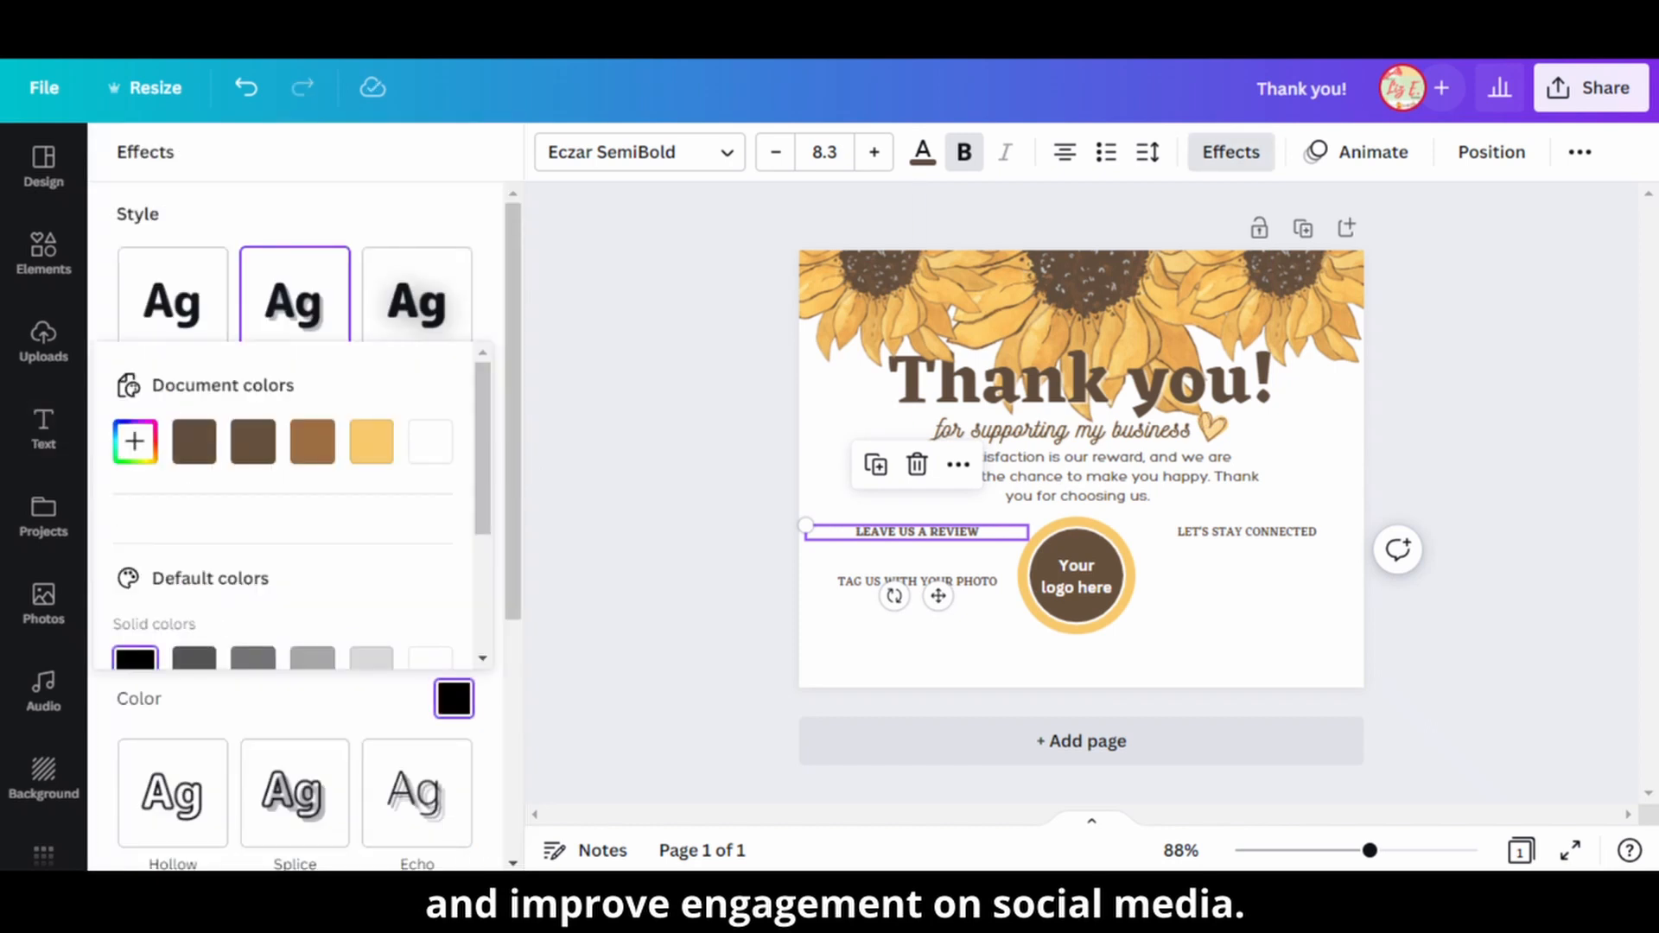
{"action": "left_click", "coordinate": [454, 698]}
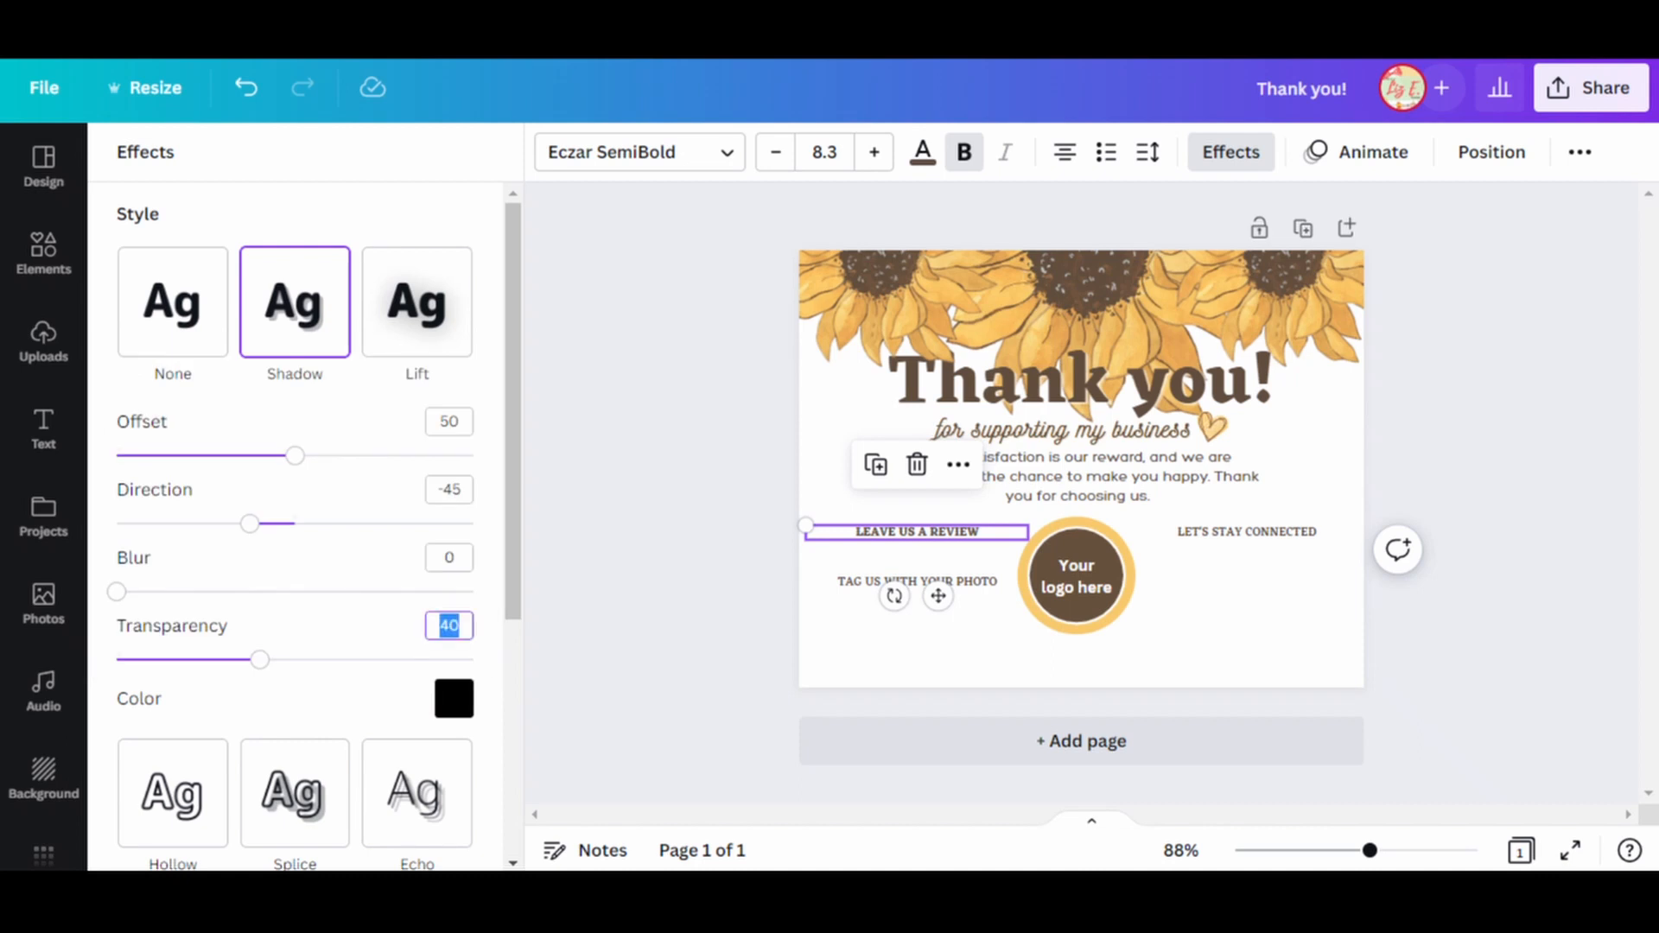
{"action": "key", "text": "shift+Tab"}
{"action": "key", "text": "shift+Tab"}
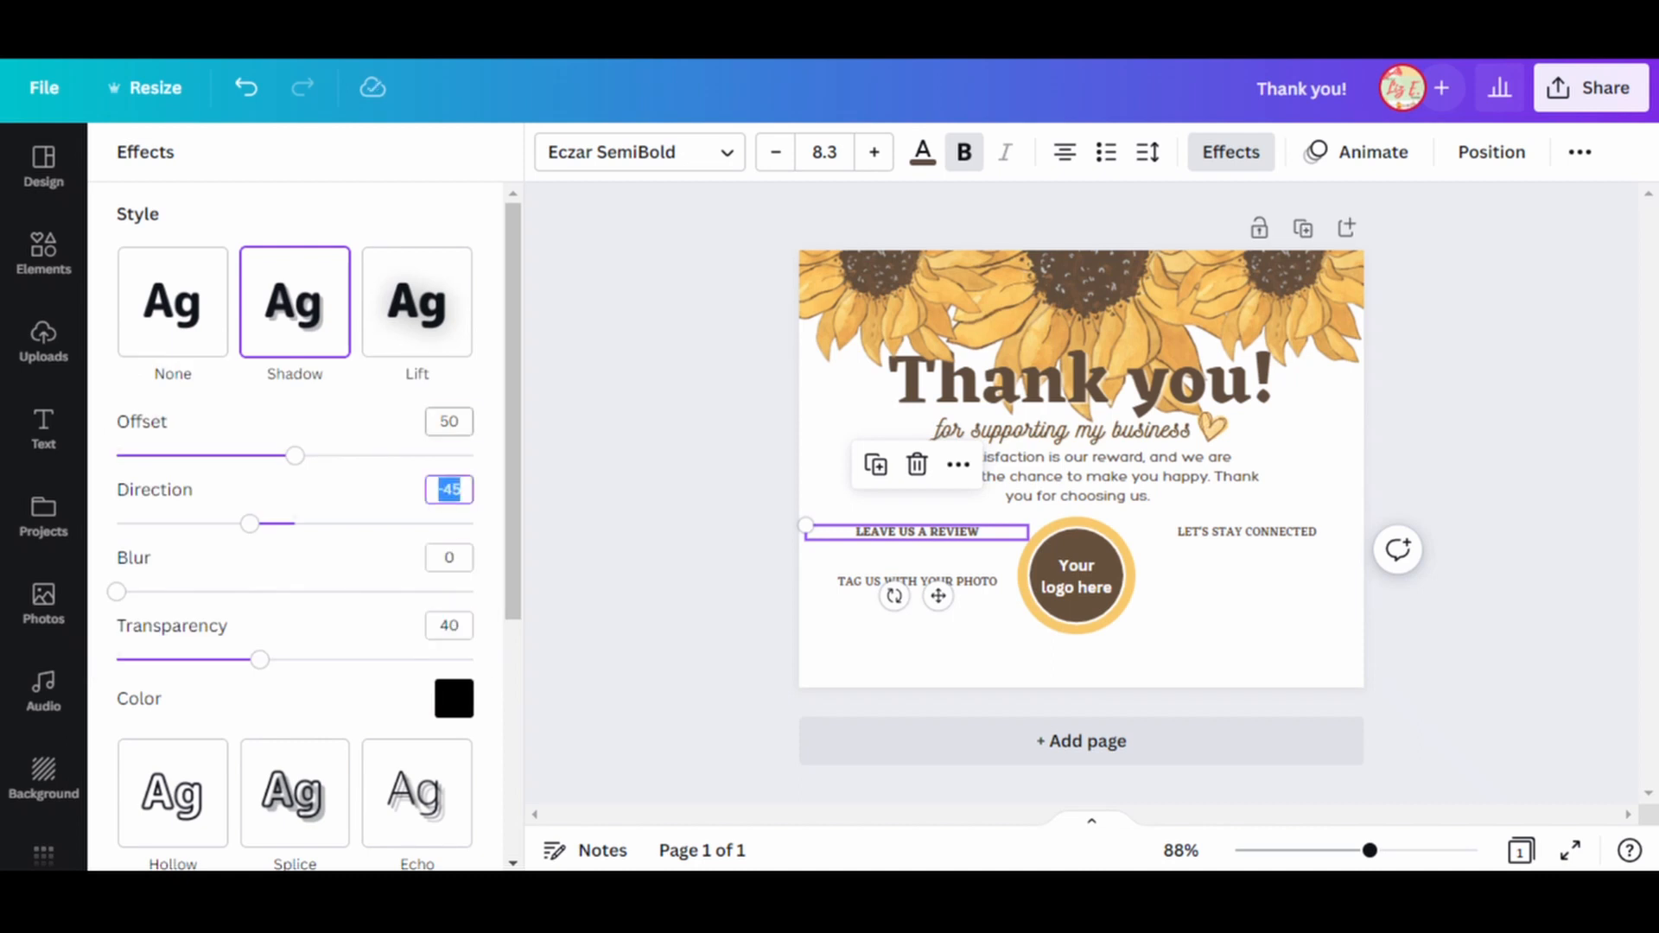
{"action": "key", "text": "shift+Tab"}
{"action": "left_click", "coordinate": [1231, 152]}
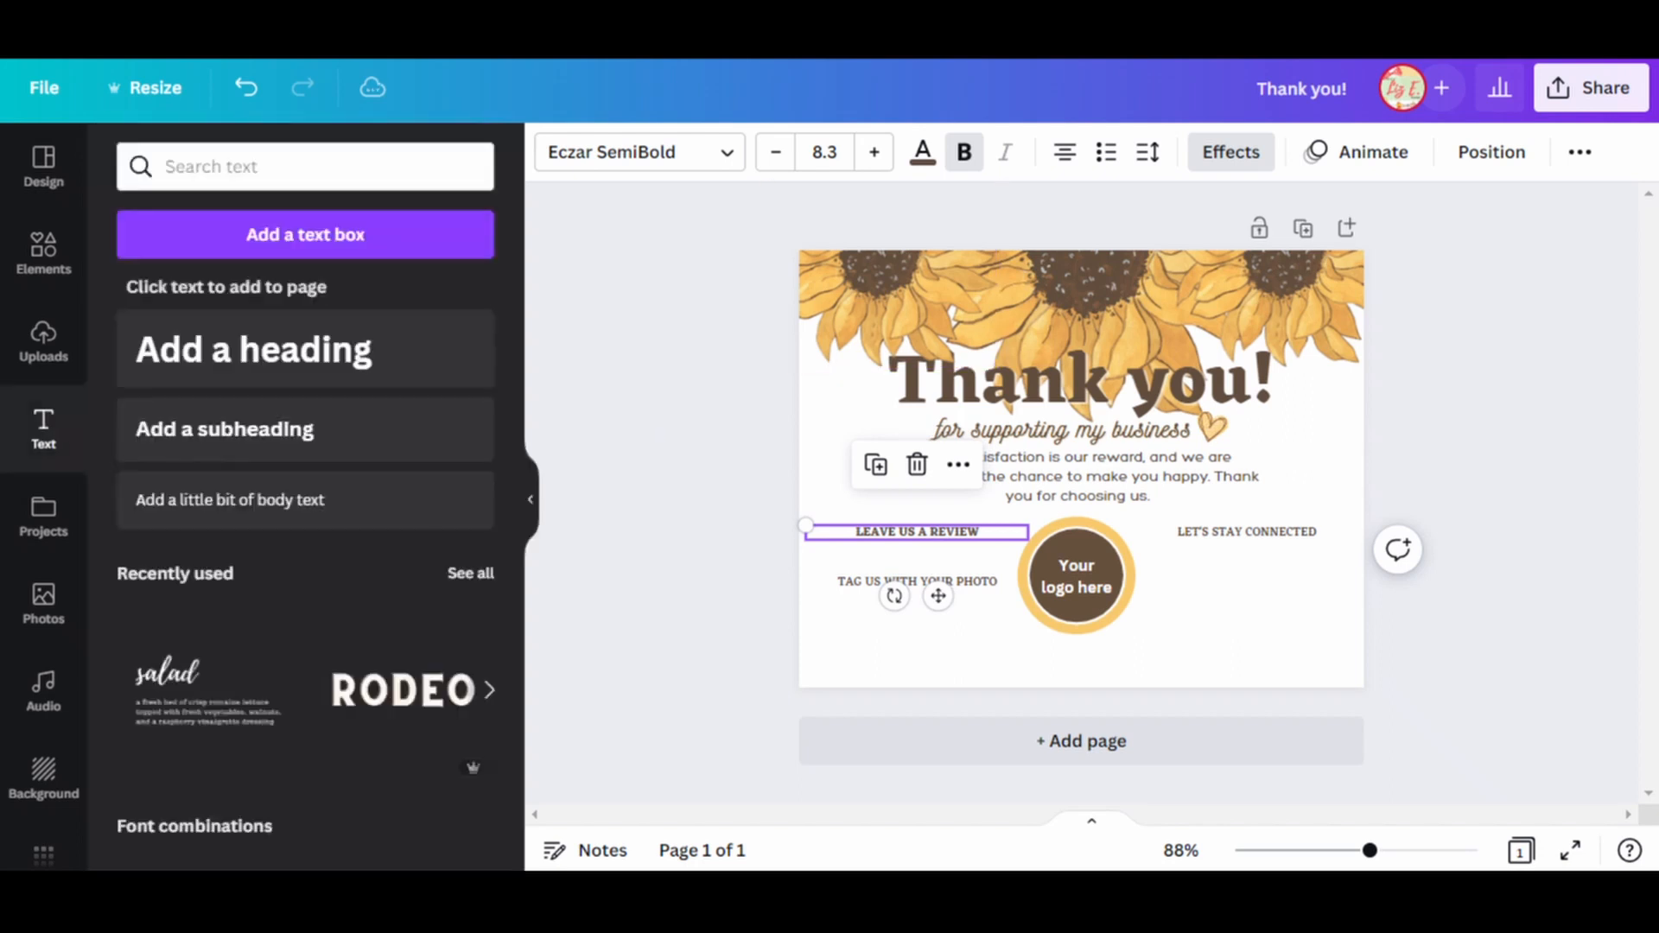
{"action": "left_click", "coordinate": [1580, 152]}
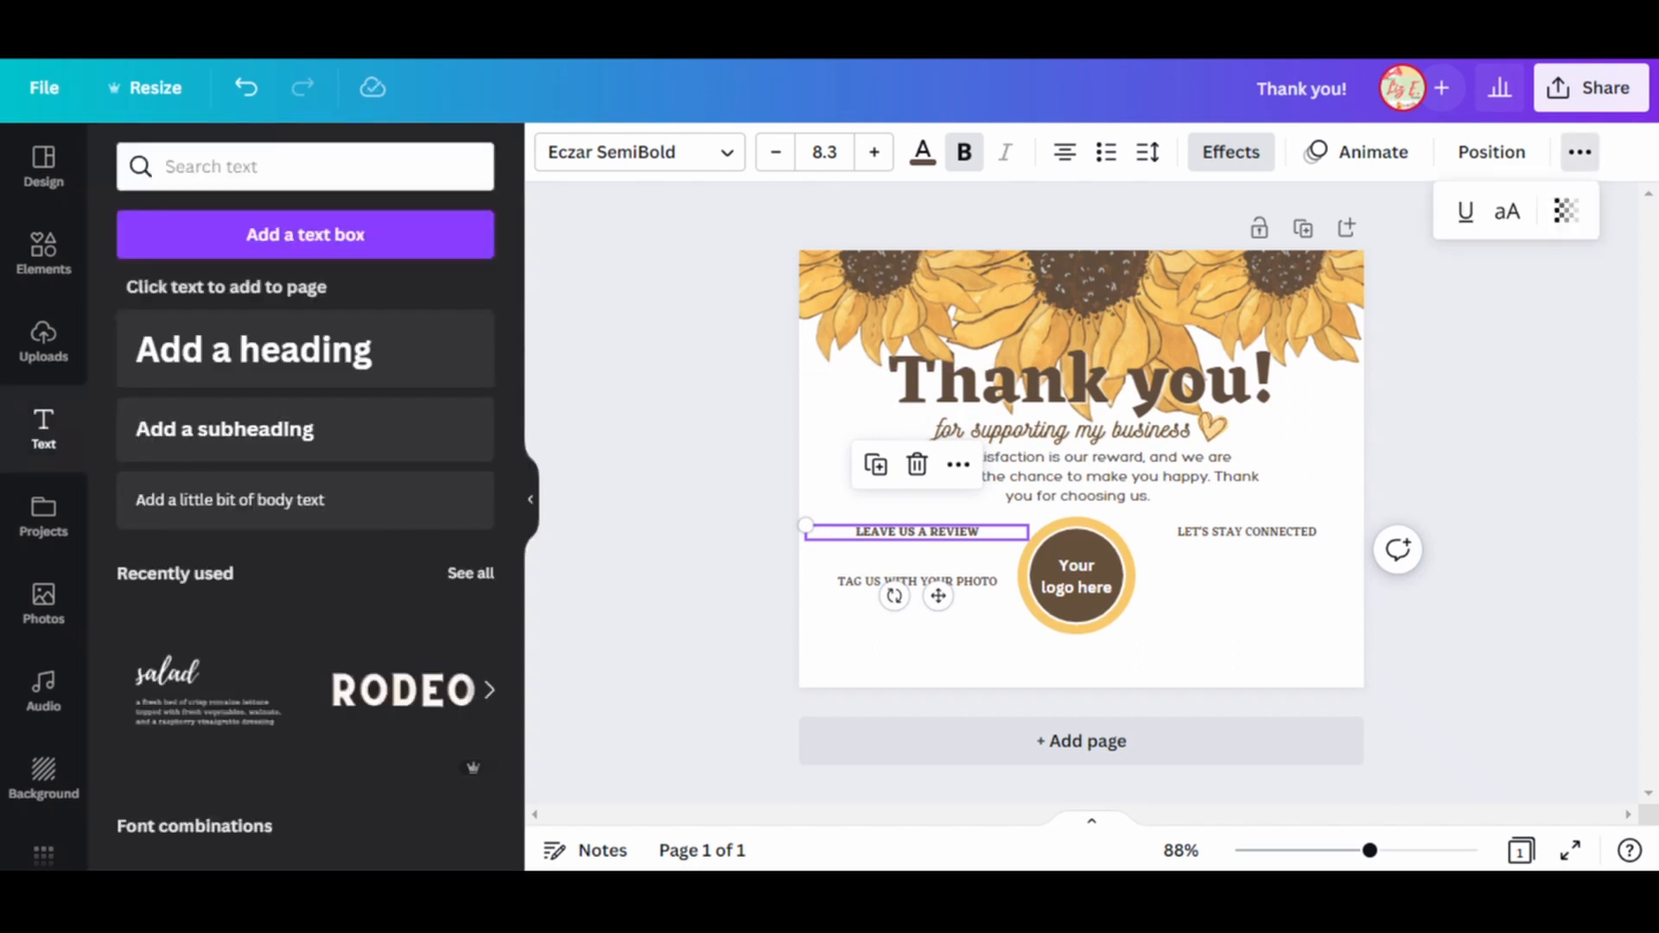
{"action": "left_click", "coordinate": [1579, 152]}
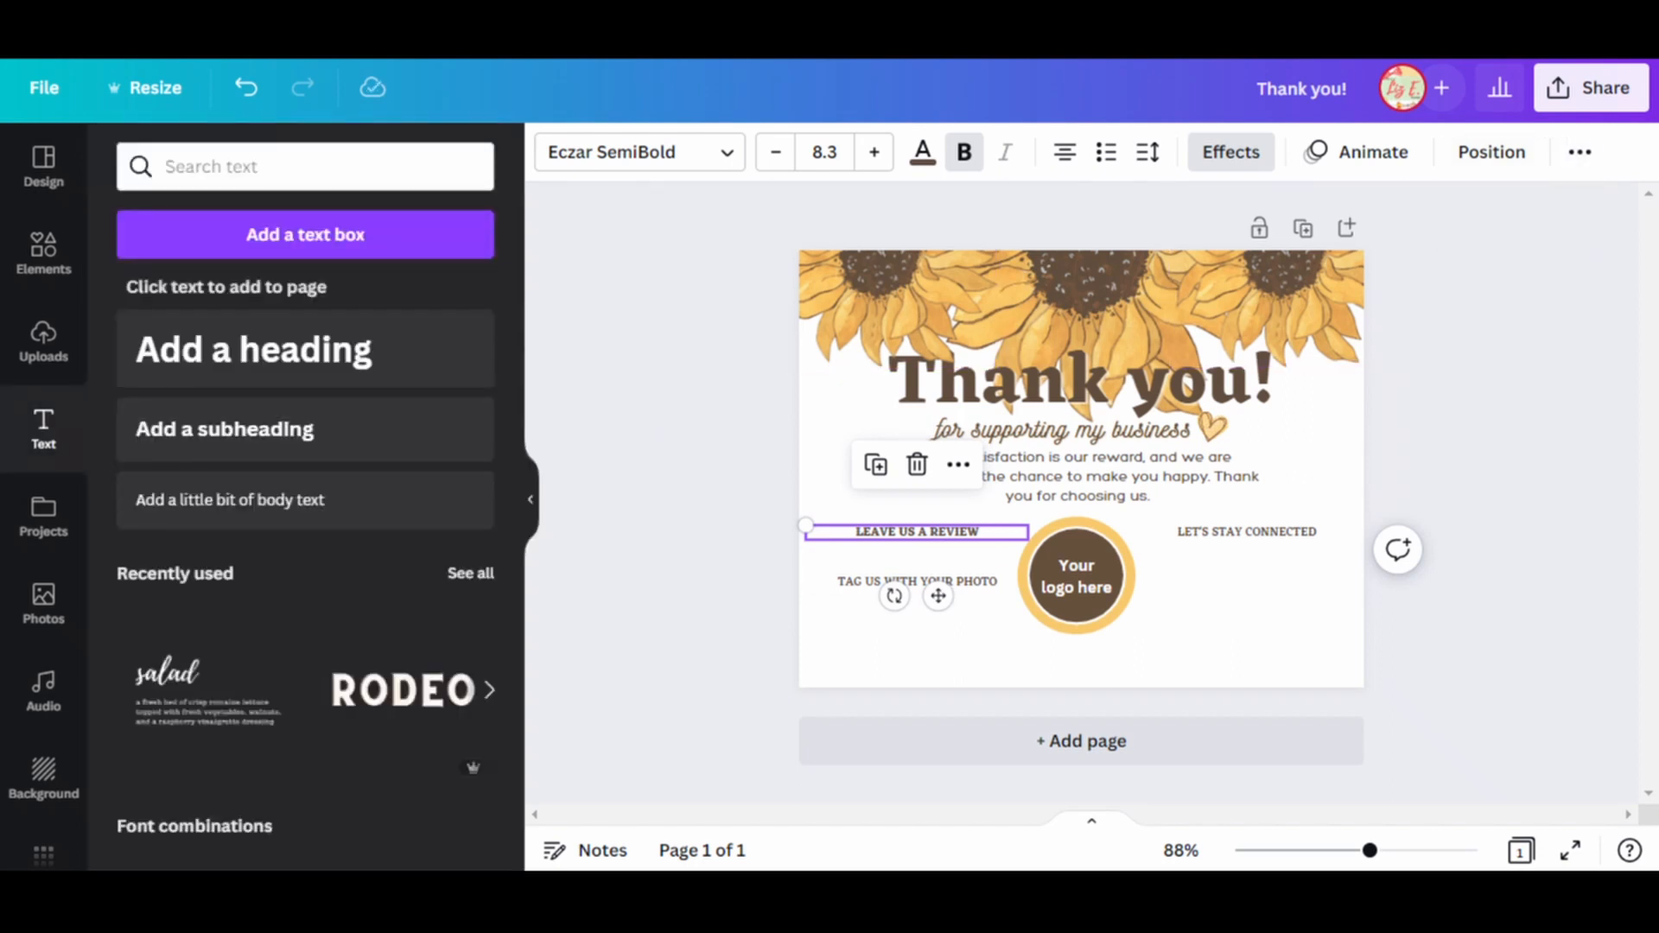
{"action": "left_click", "coordinate": [1579, 152]}
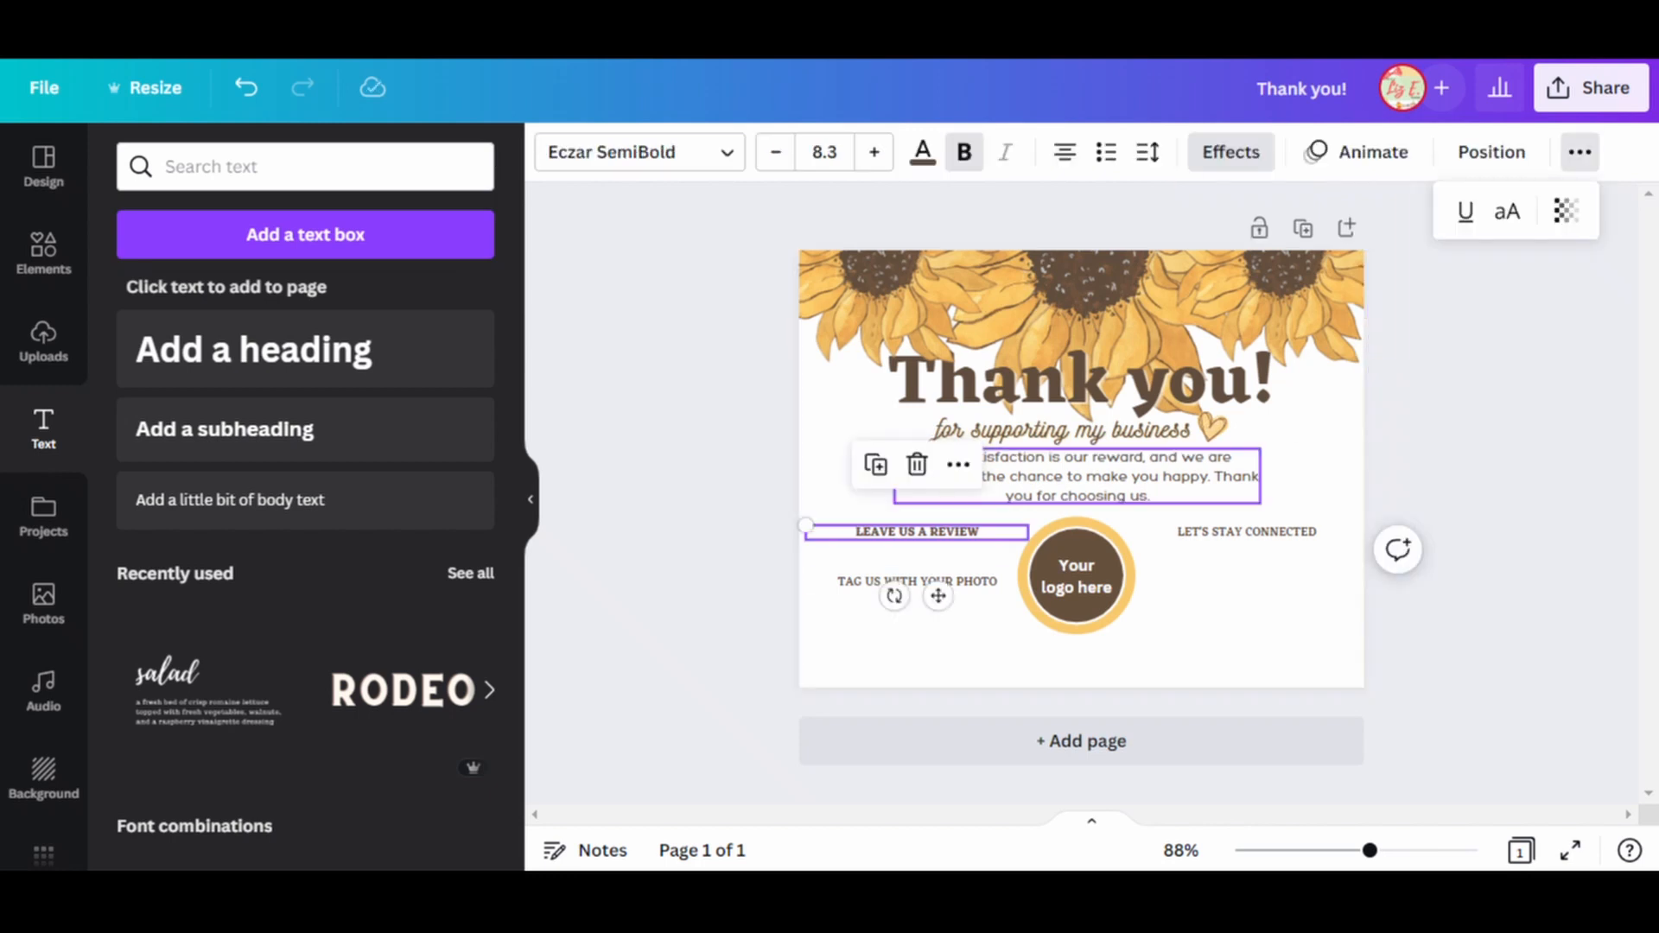
Copy the style of "LEAVE US A REVIEW" onto "TAG US WITH YOUR PHOTO" and "LET'S STAY CONNECTED".
{"action": "right_click", "coordinate": [964, 532]}
{"action": "left_click", "coordinate": [1045, 360]}
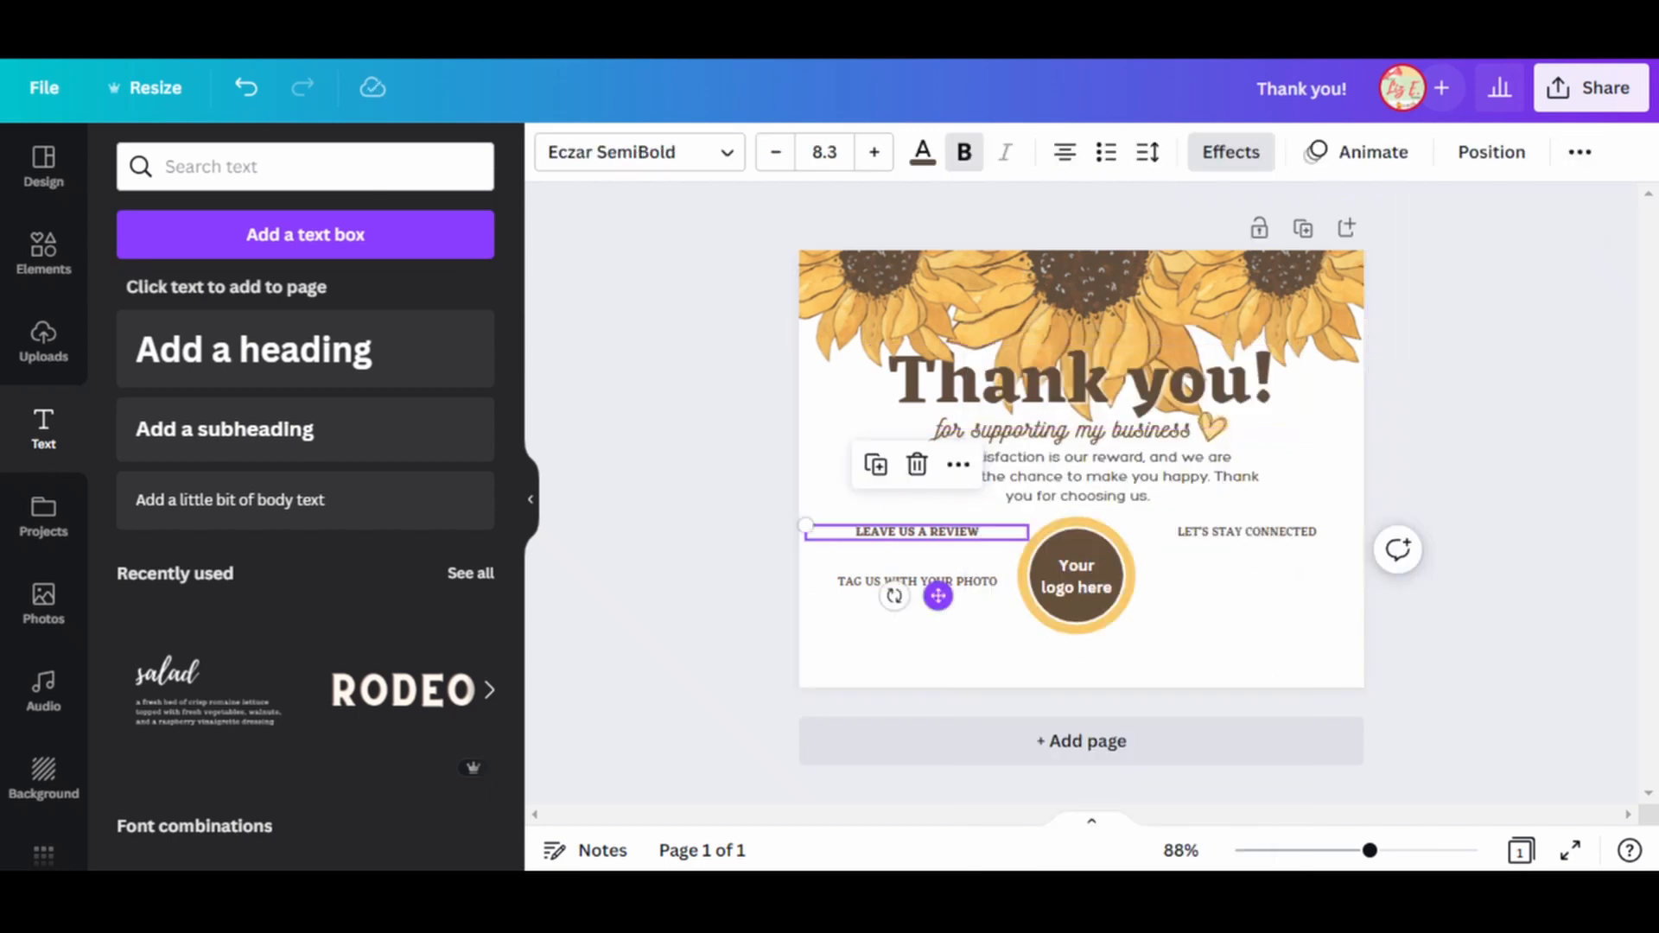
{"action": "left_click", "coordinate": [942, 581]}
{"action": "right_click", "coordinate": [967, 581]}
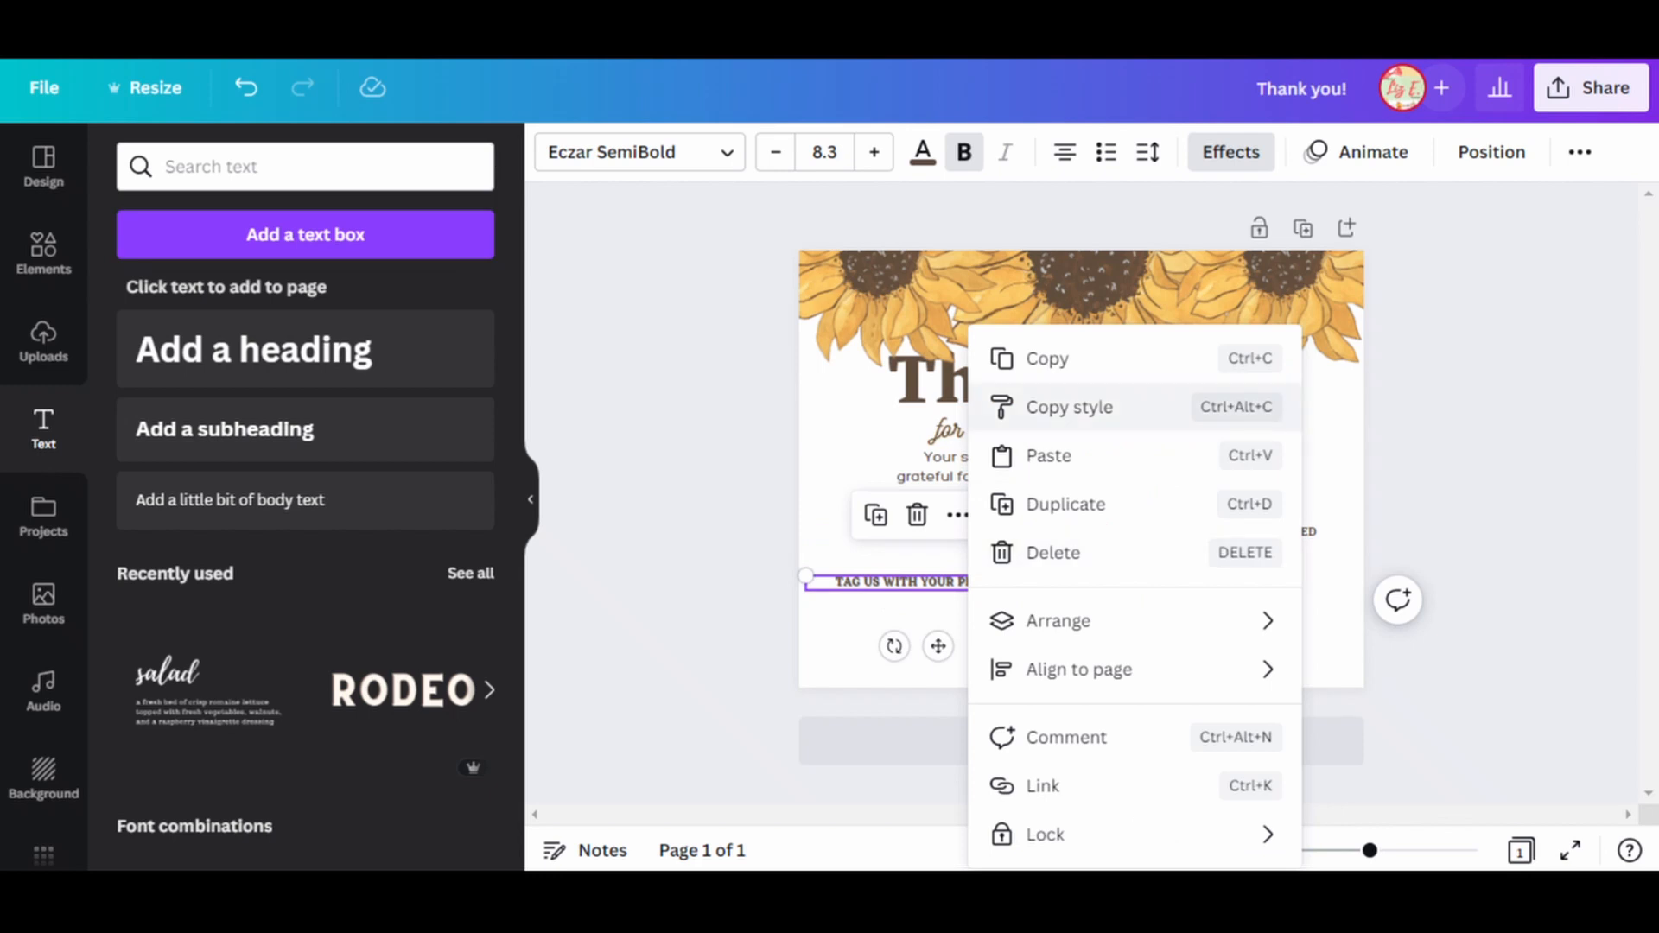
{"action": "left_click", "coordinate": [1068, 407]}
{"action": "left_click", "coordinate": [1246, 532]}
{"action": "left_click", "coordinate": [1486, 518]}
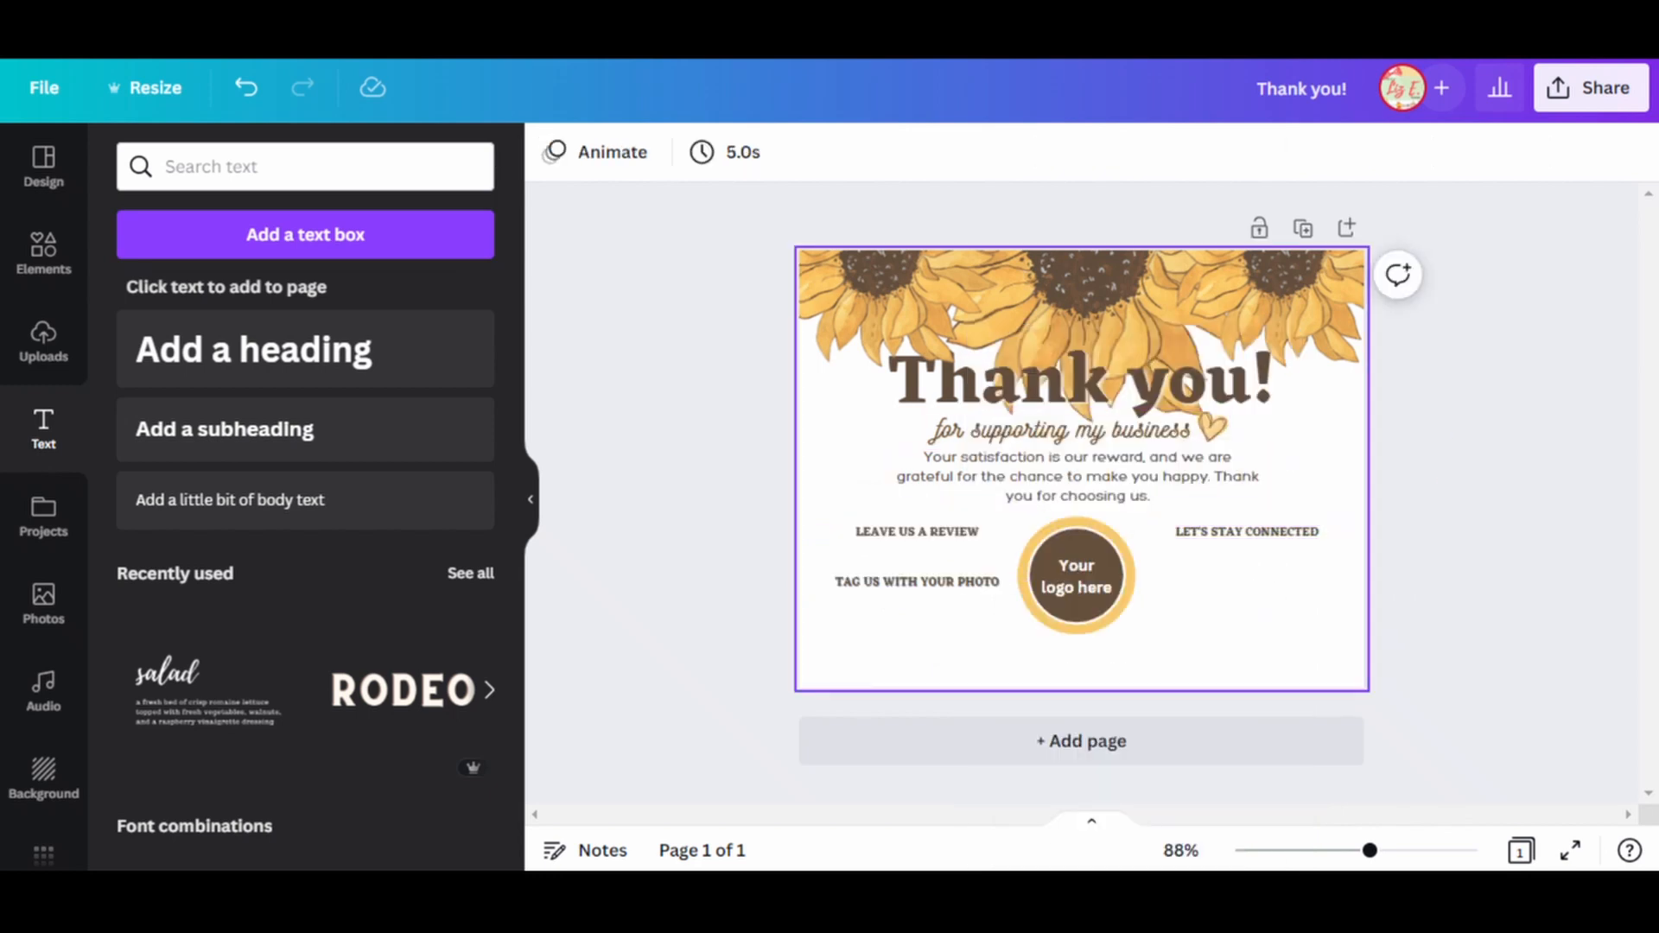
Recolor the gratitude message with the lighter brown from the photo colors.
{"action": "left_click", "coordinate": [1076, 476]}
{"action": "left_click", "coordinate": [923, 152]}
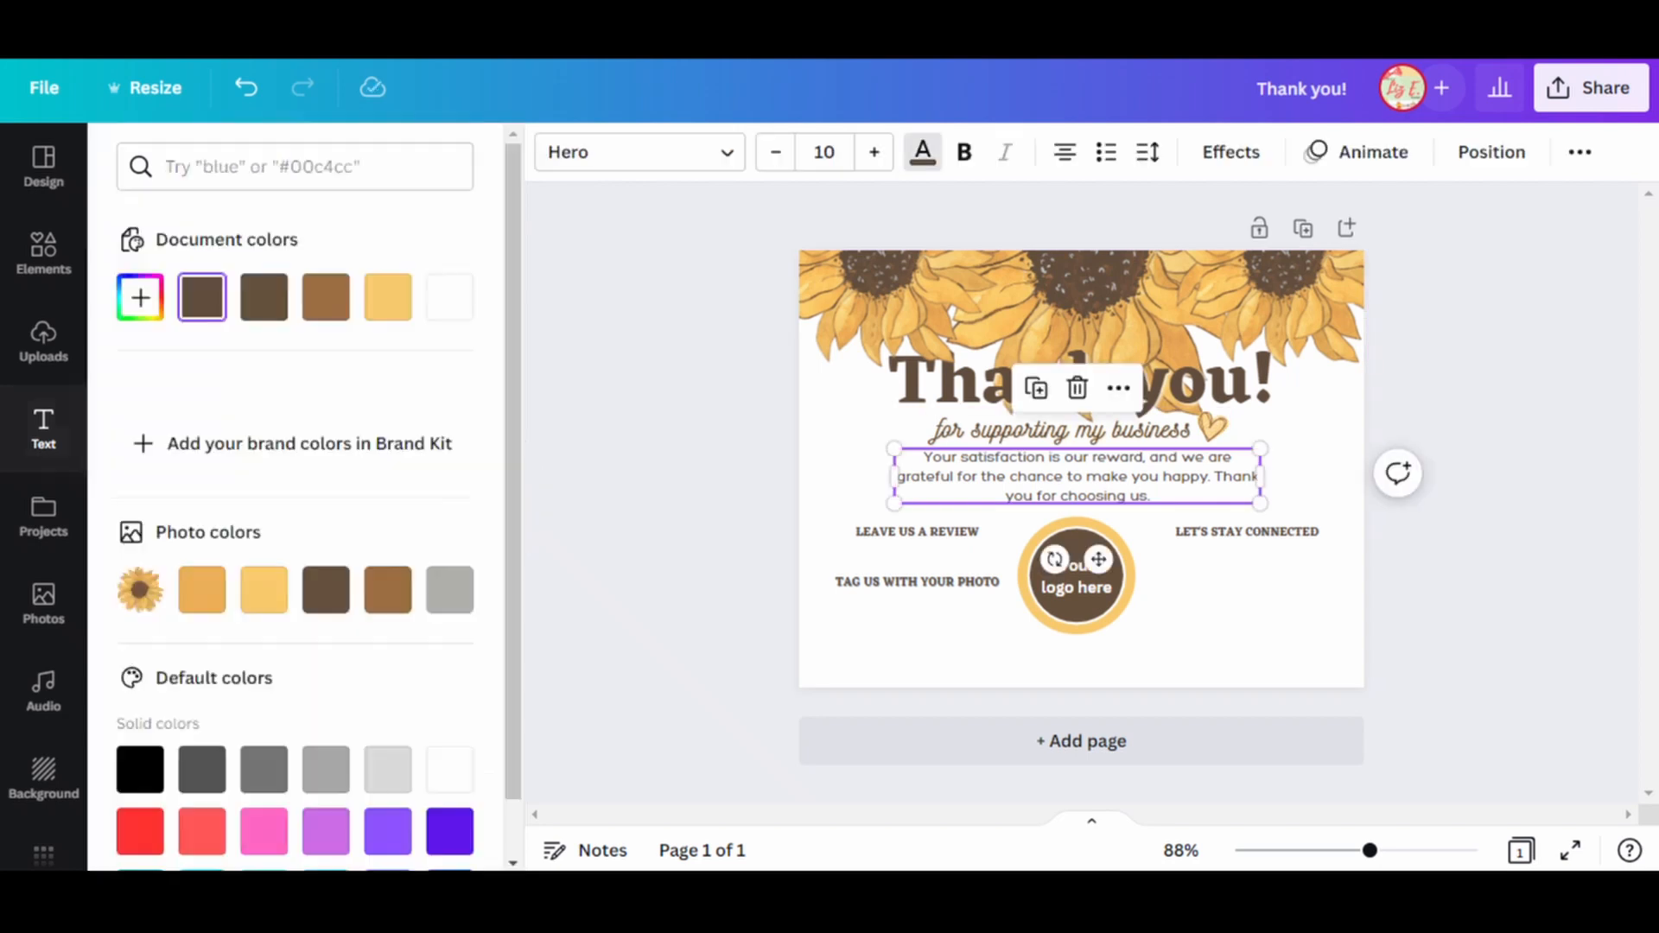
{"action": "left_click", "coordinate": [388, 590]}
{"action": "left_click", "coordinate": [923, 152]}
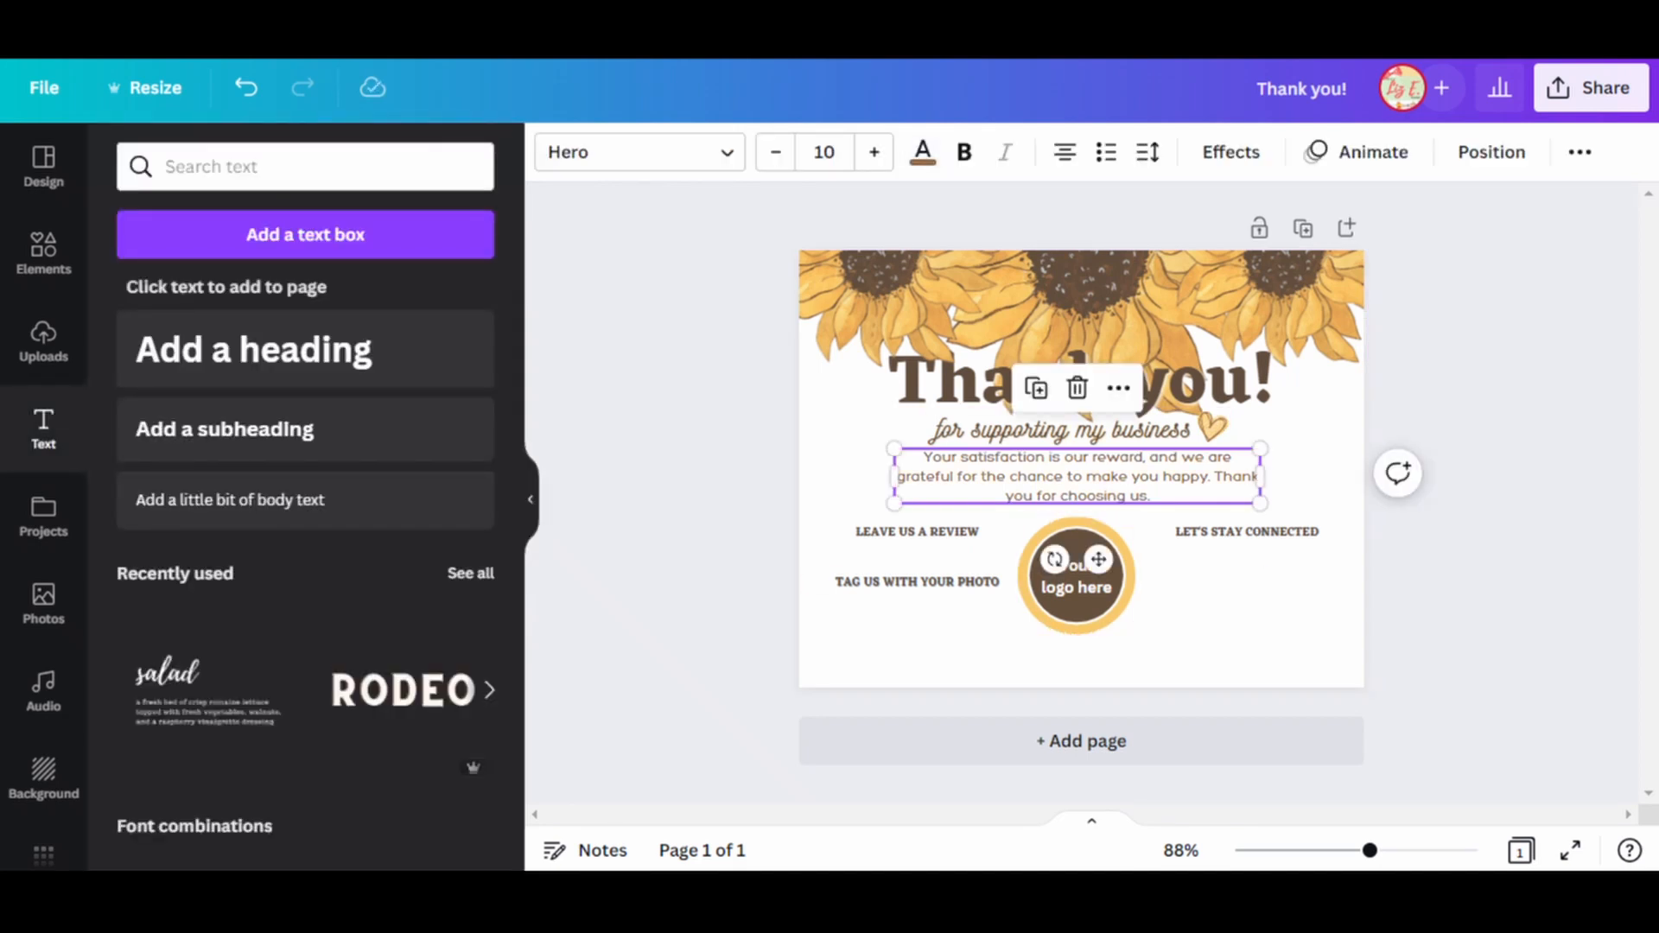
Copy the gratitude message below "LET'S STAY CONNECTED" and replace the copy's text with a placeholder e-mail address.
{"action": "key", "text": "ctrl+c"}
{"action": "key", "text": "ctrl+v"}
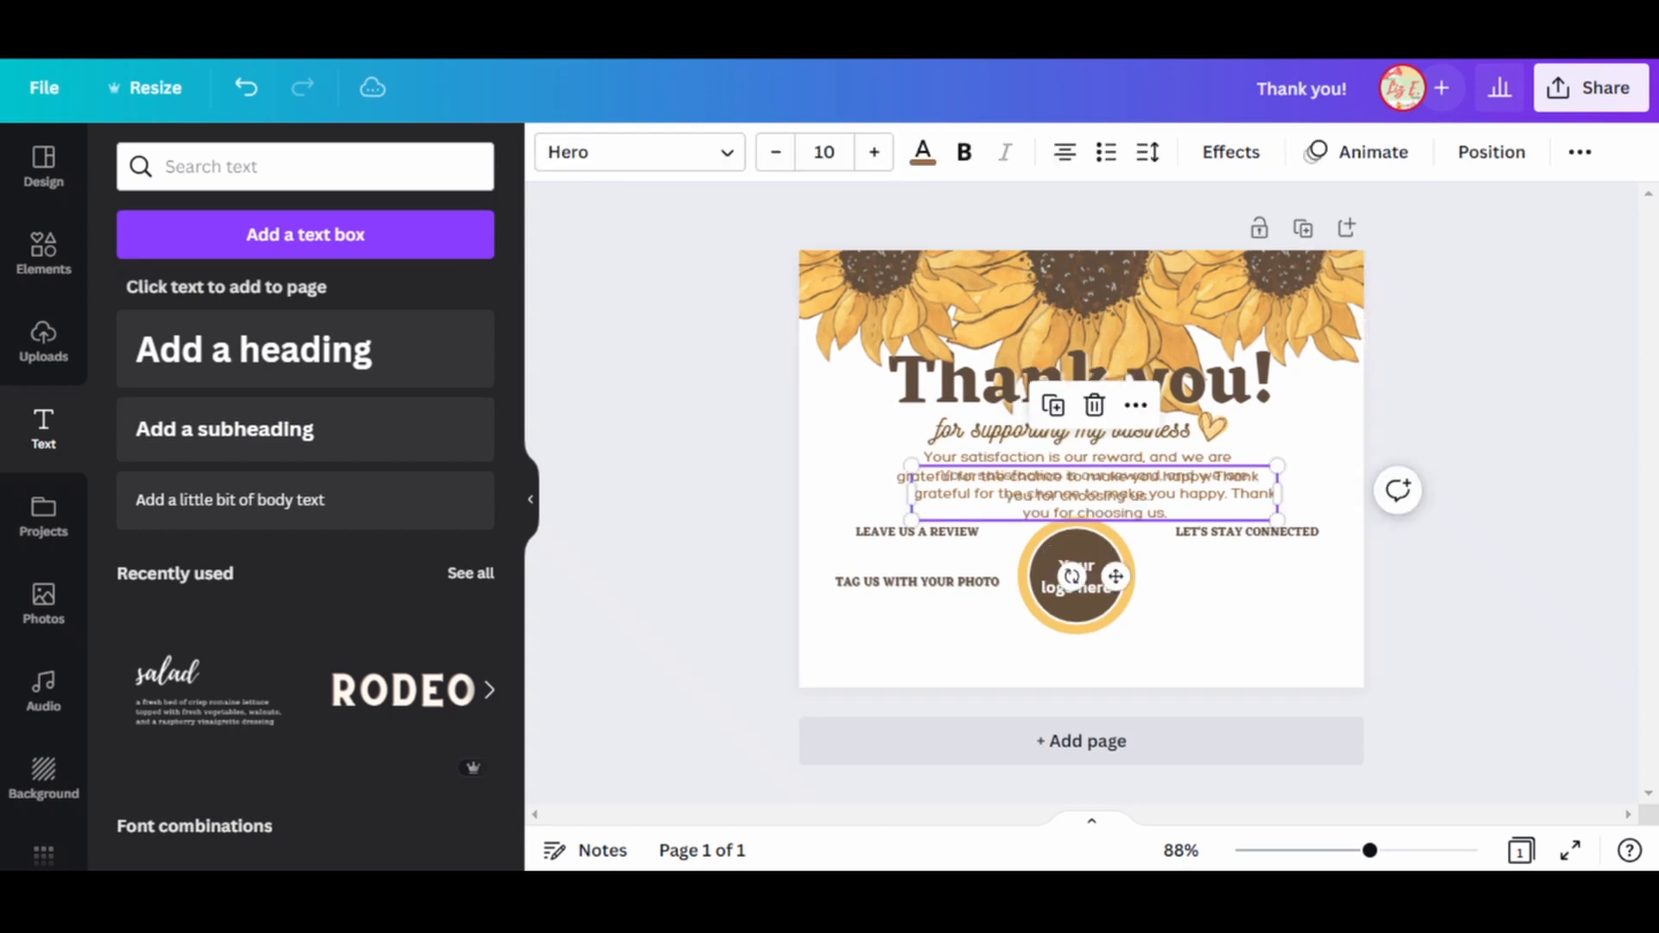
{"action": "left_click_drag", "start_coordinate": [1162, 493], "coordinate": [1280, 583]}
{"action": "double_click", "coordinate": [1279, 584]}
{"action": "key", "text": "ctrl+a"}
{"action": "type", "text": "YOU"}
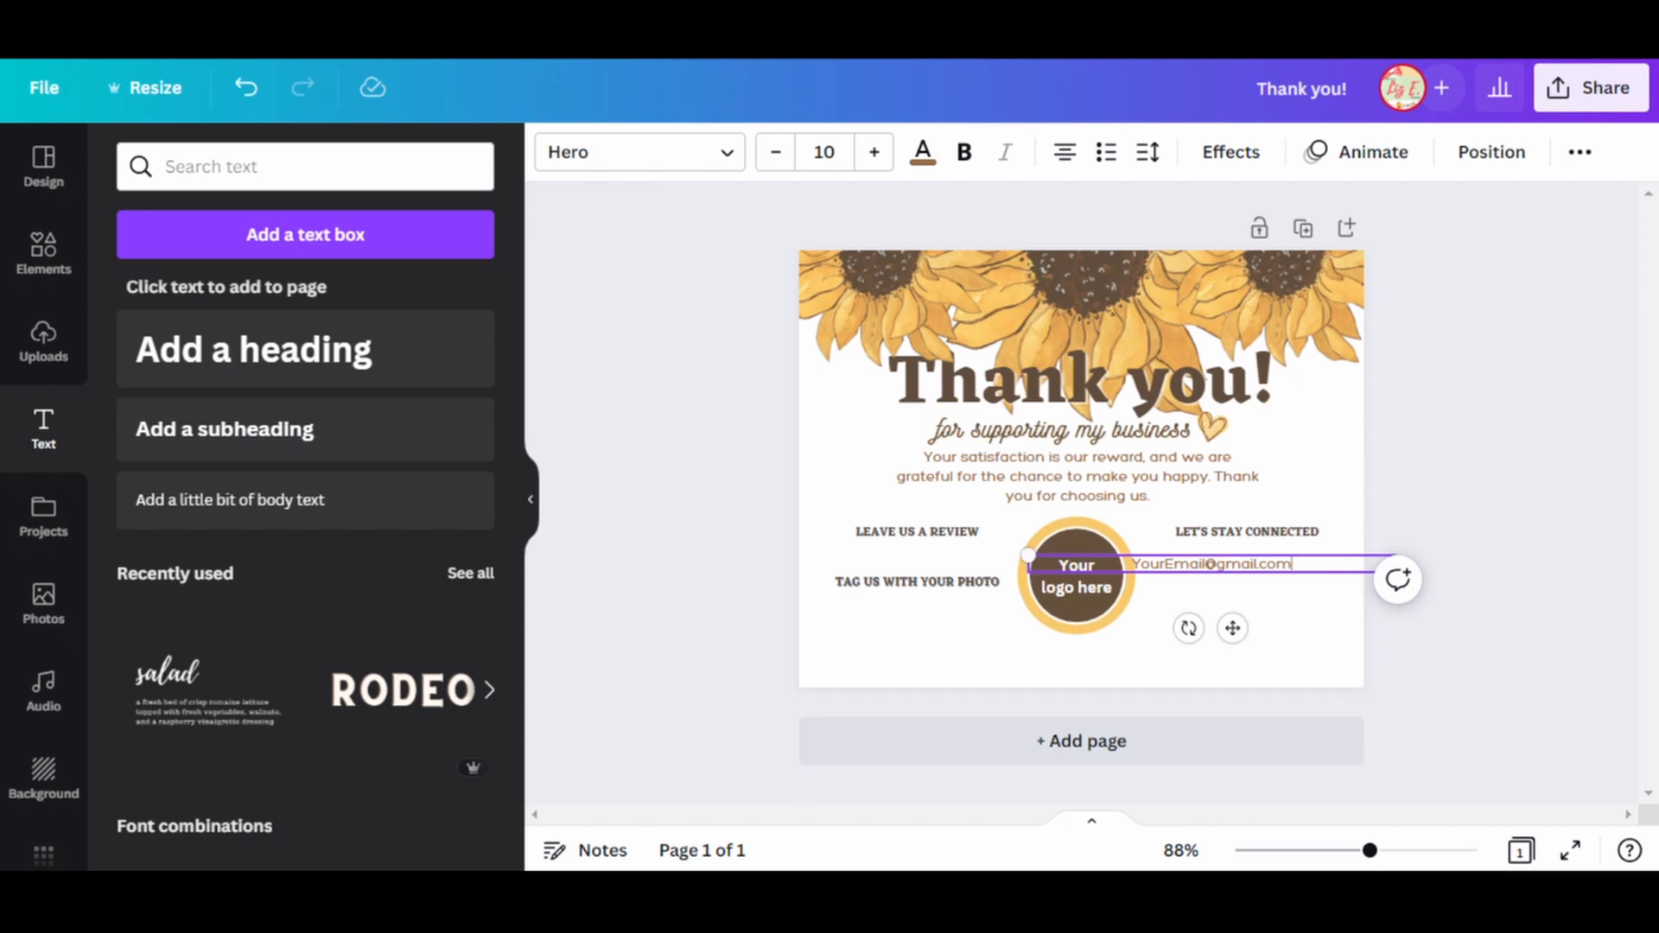
Narrow the e-mail text box and center it just below "LET'S STAY CONNECTED".
{"action": "scroll", "coordinate": [1209, 594], "scroll_direction": "up", "scroll_amount": 1}
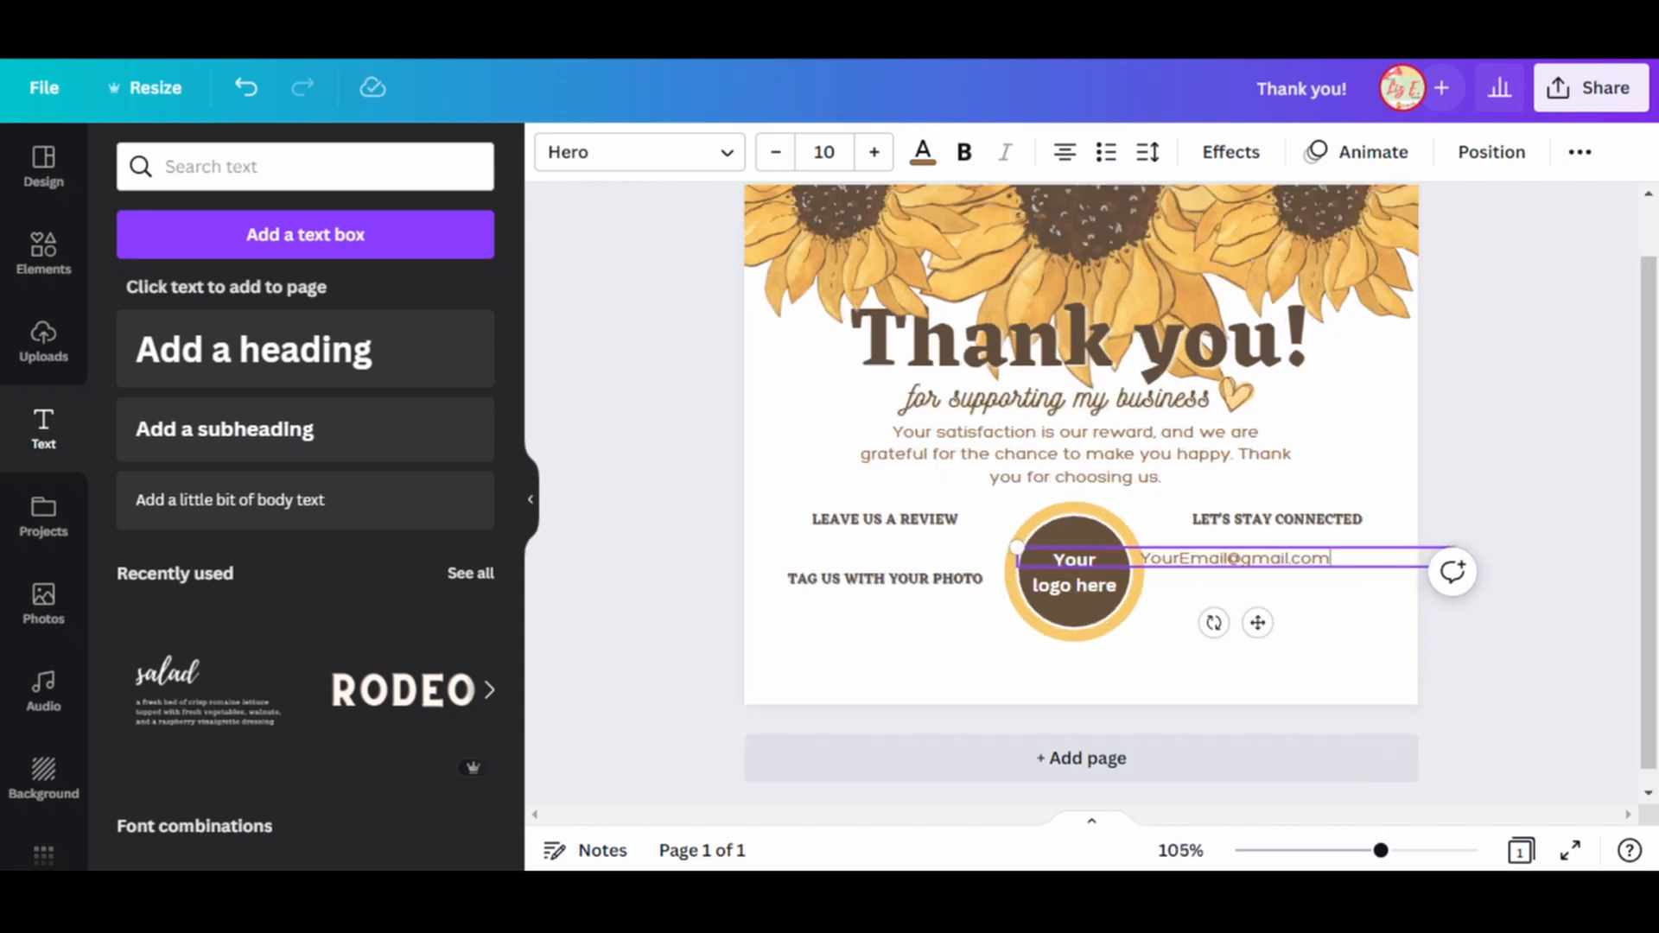
{"action": "left_click_drag", "start_coordinate": [1017, 558], "coordinate": [1179, 558]}
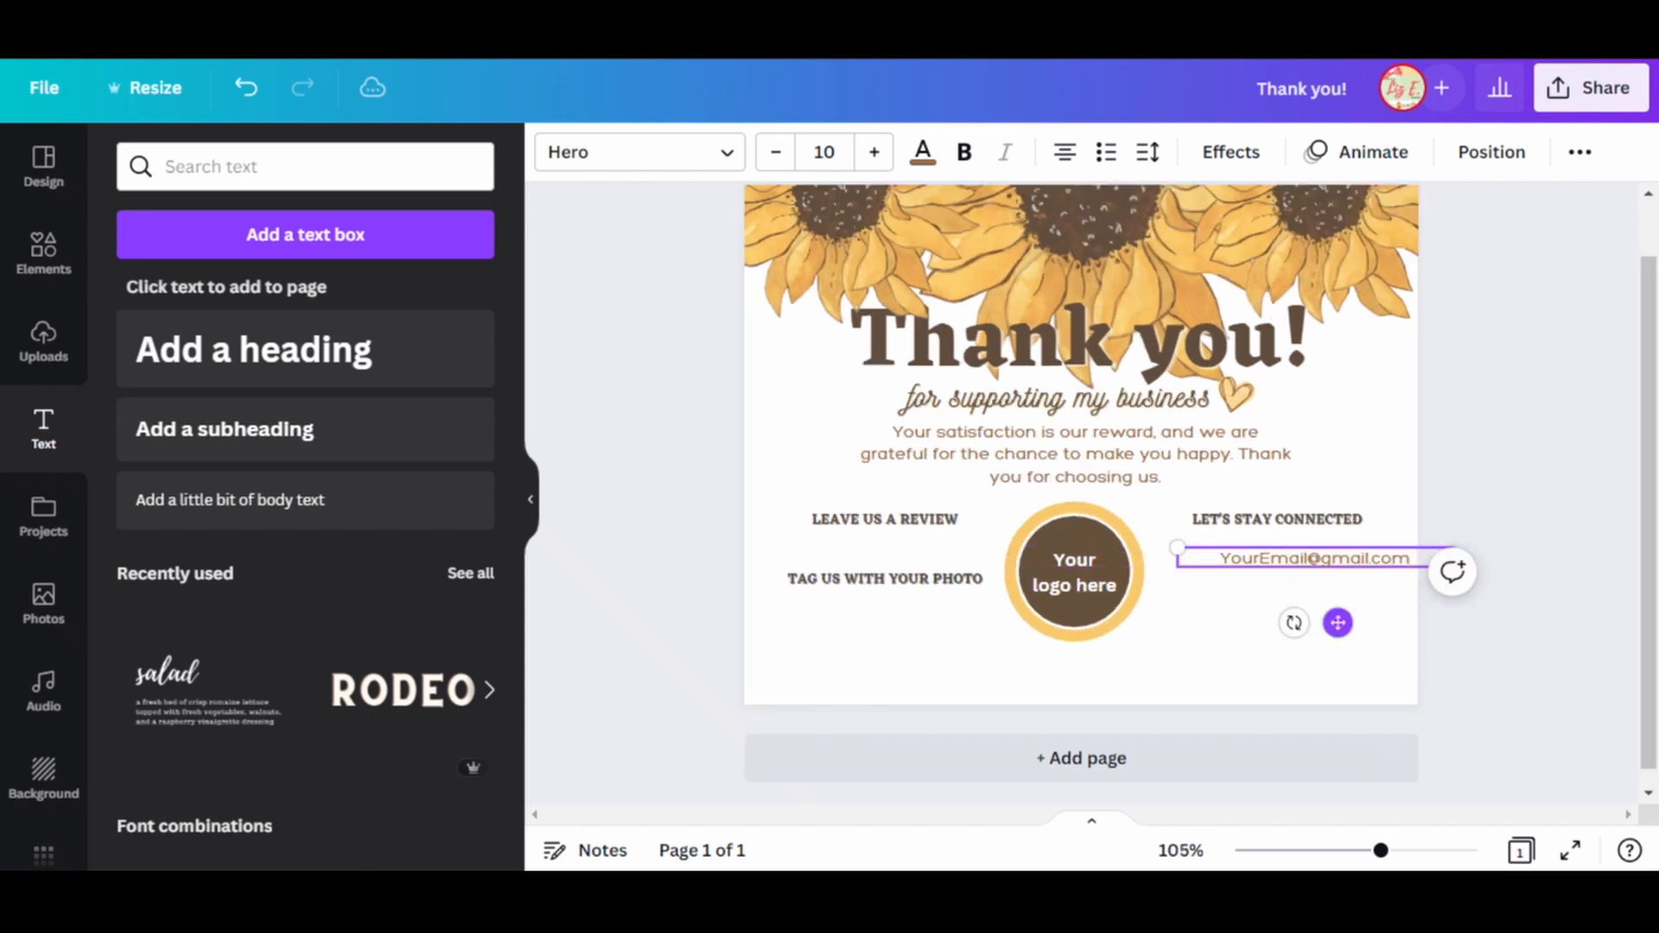
{"action": "left_click_drag", "start_coordinate": [1338, 622], "coordinate": [1299, 605]}
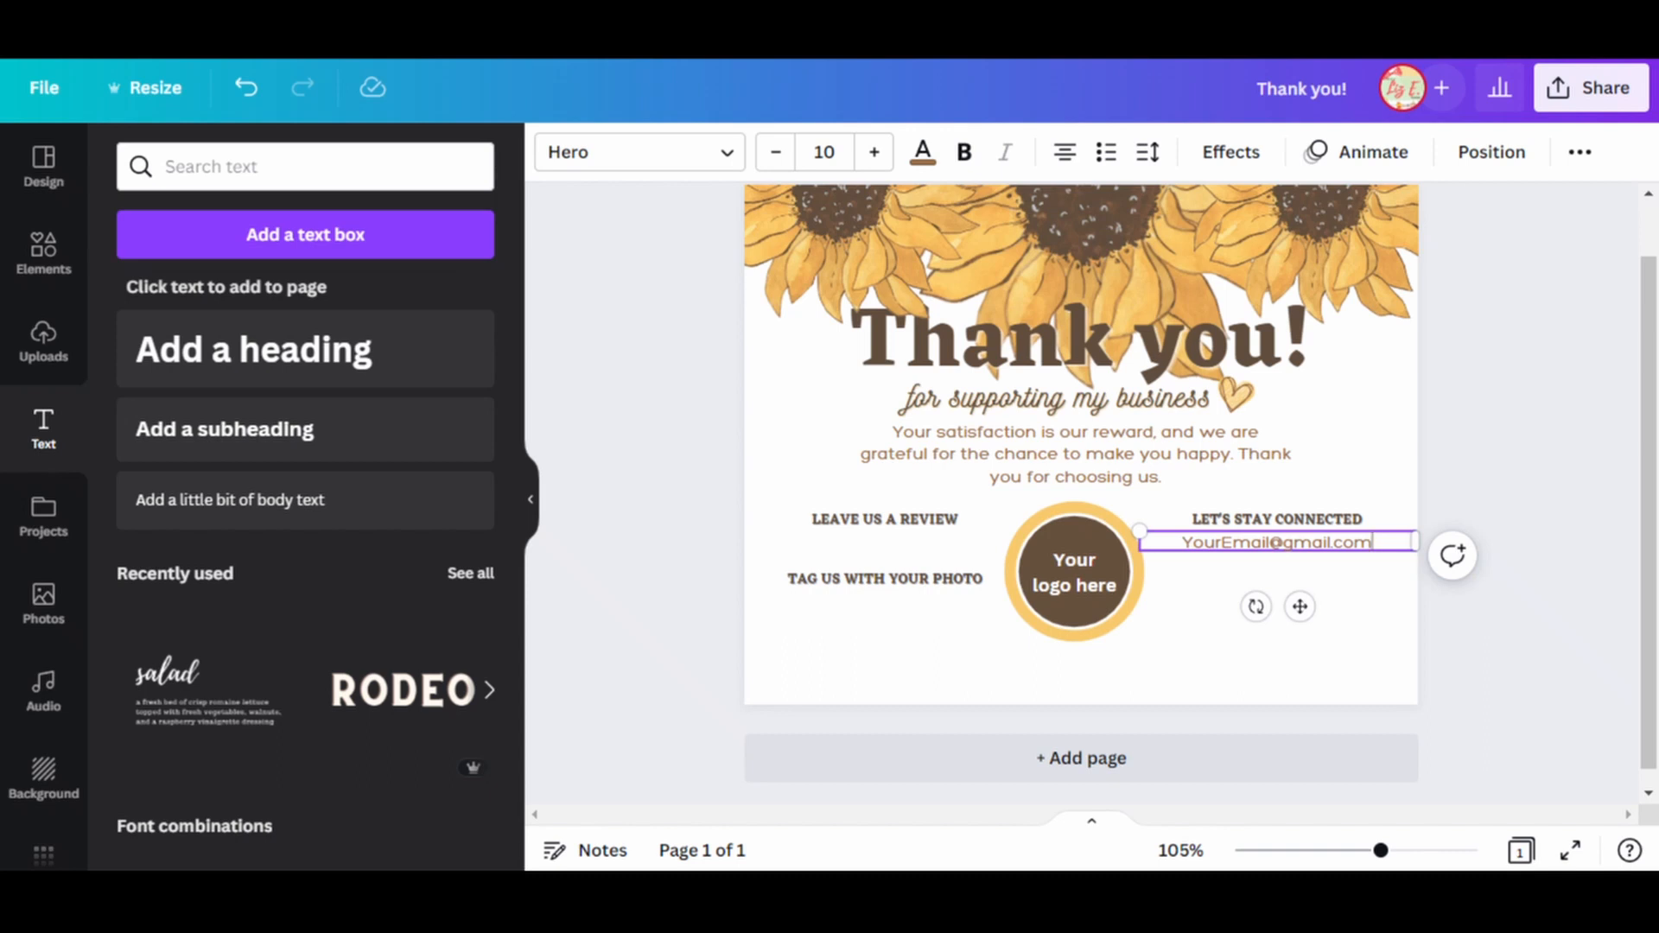
Set the font size of the placeholder e-mail text to 8.3.
{"action": "left_click", "coordinate": [1296, 653]}
{"action": "left_click", "coordinate": [1277, 543]}
{"action": "left_click", "coordinate": [823, 152]}
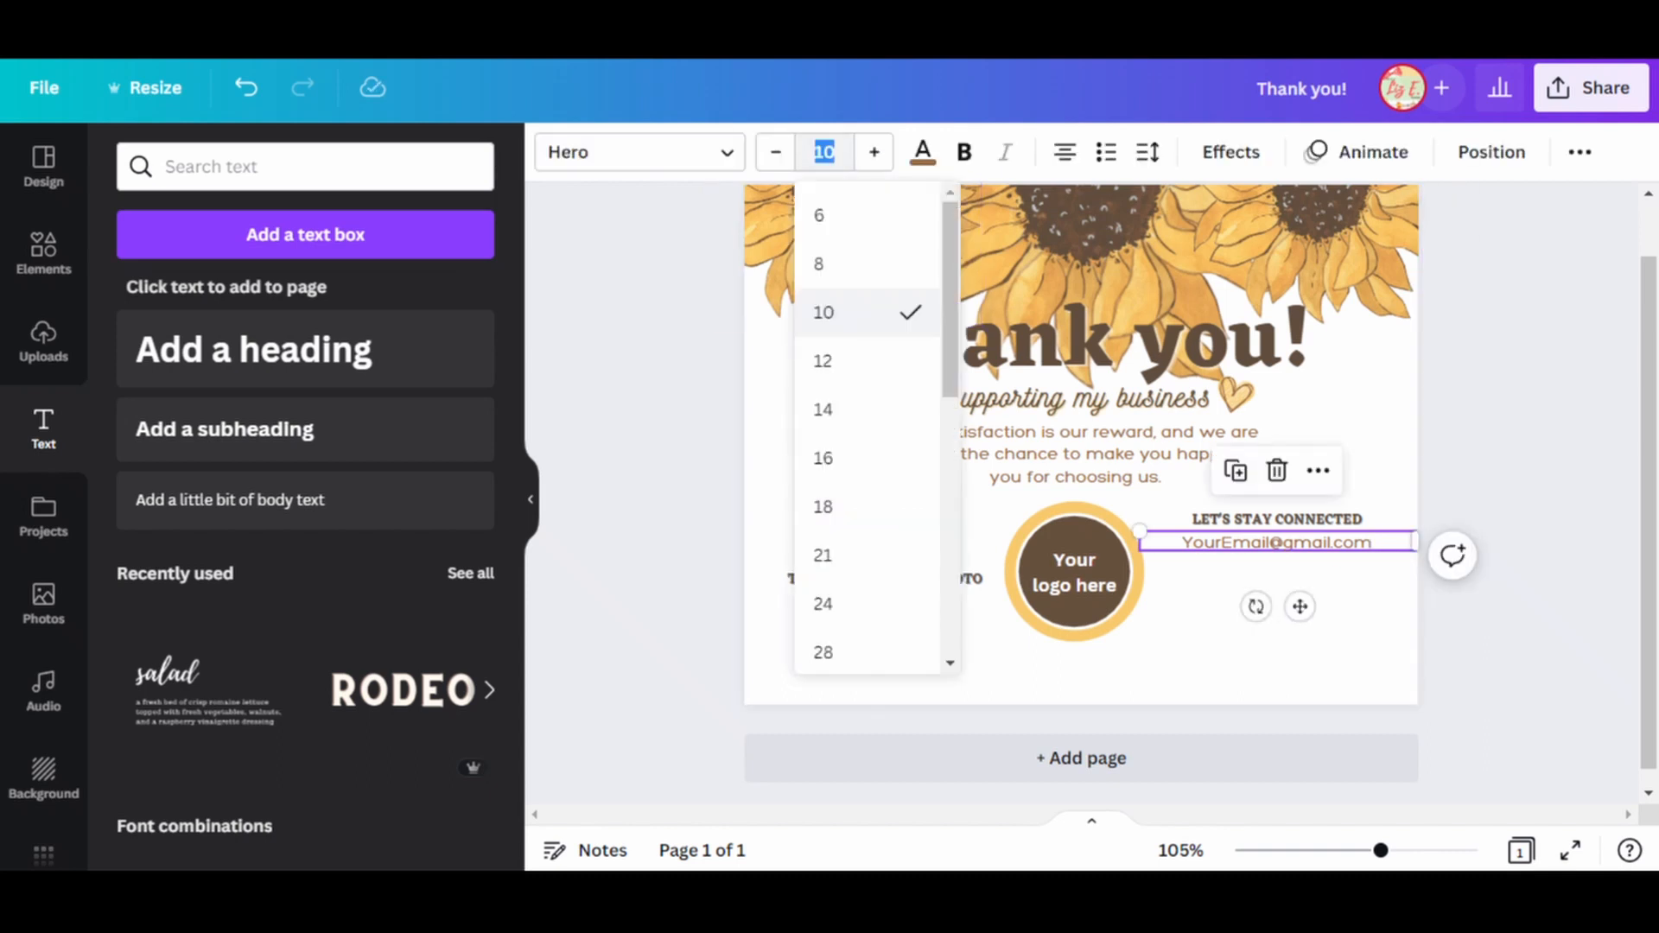
{"action": "type", "text": "8.3"}
{"action": "key", "text": "Return"}
{"action": "left_click", "coordinate": [1296, 653]}
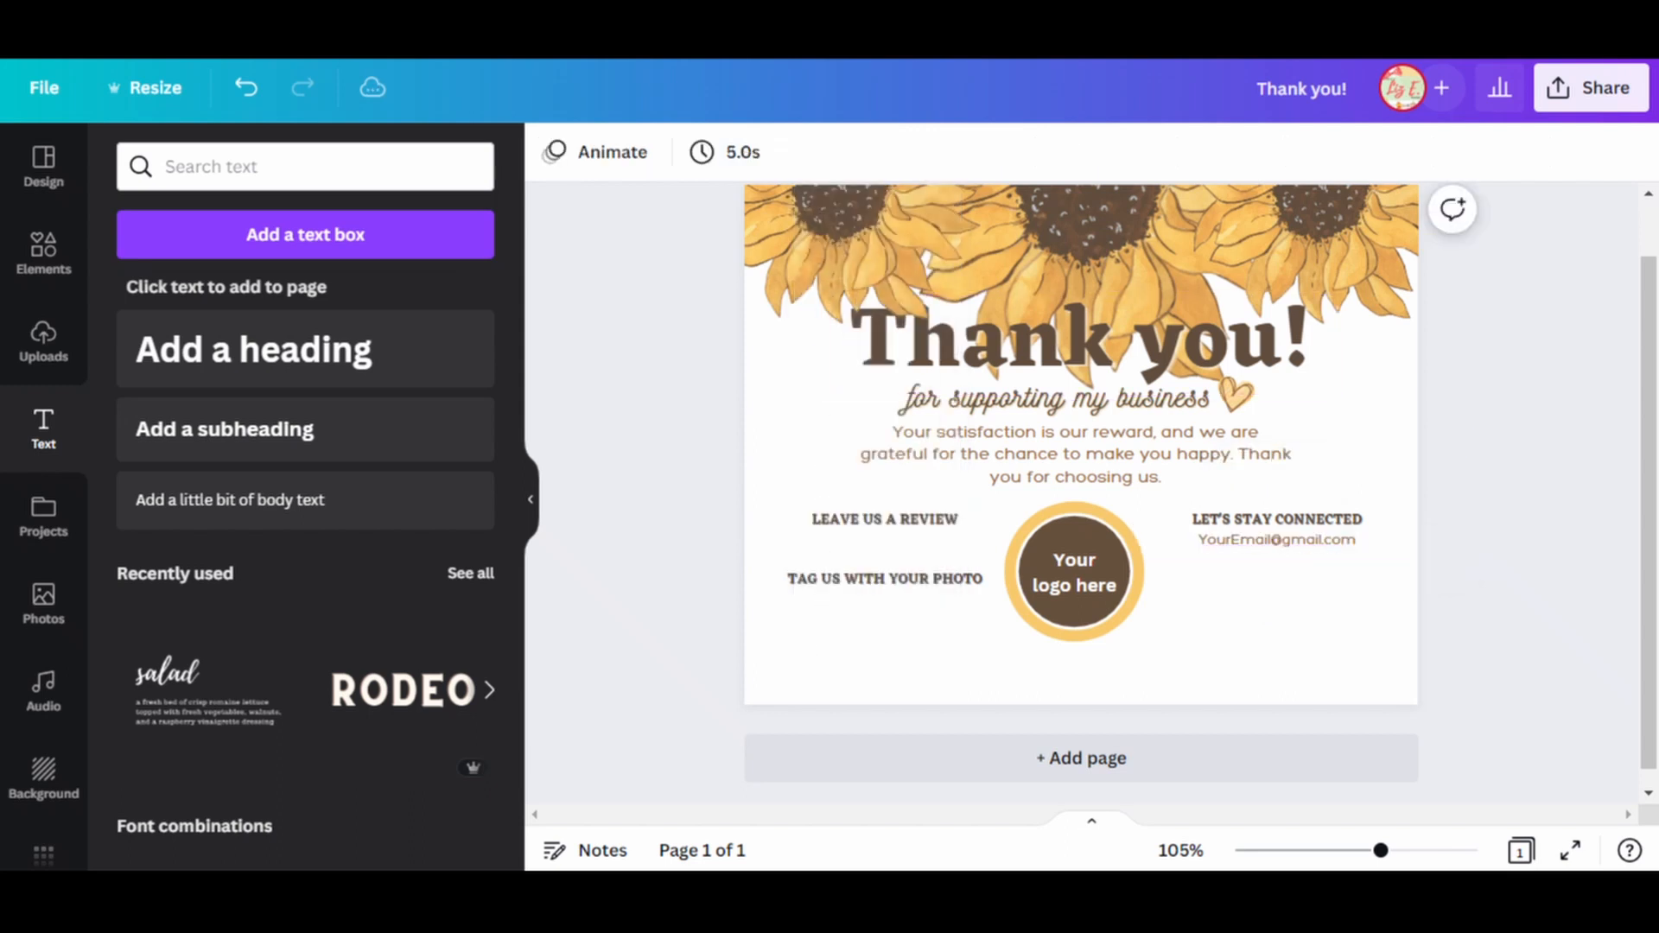
{"action": "left_click", "coordinate": [1277, 540]}
{"action": "key", "text": "ctrl+d"}
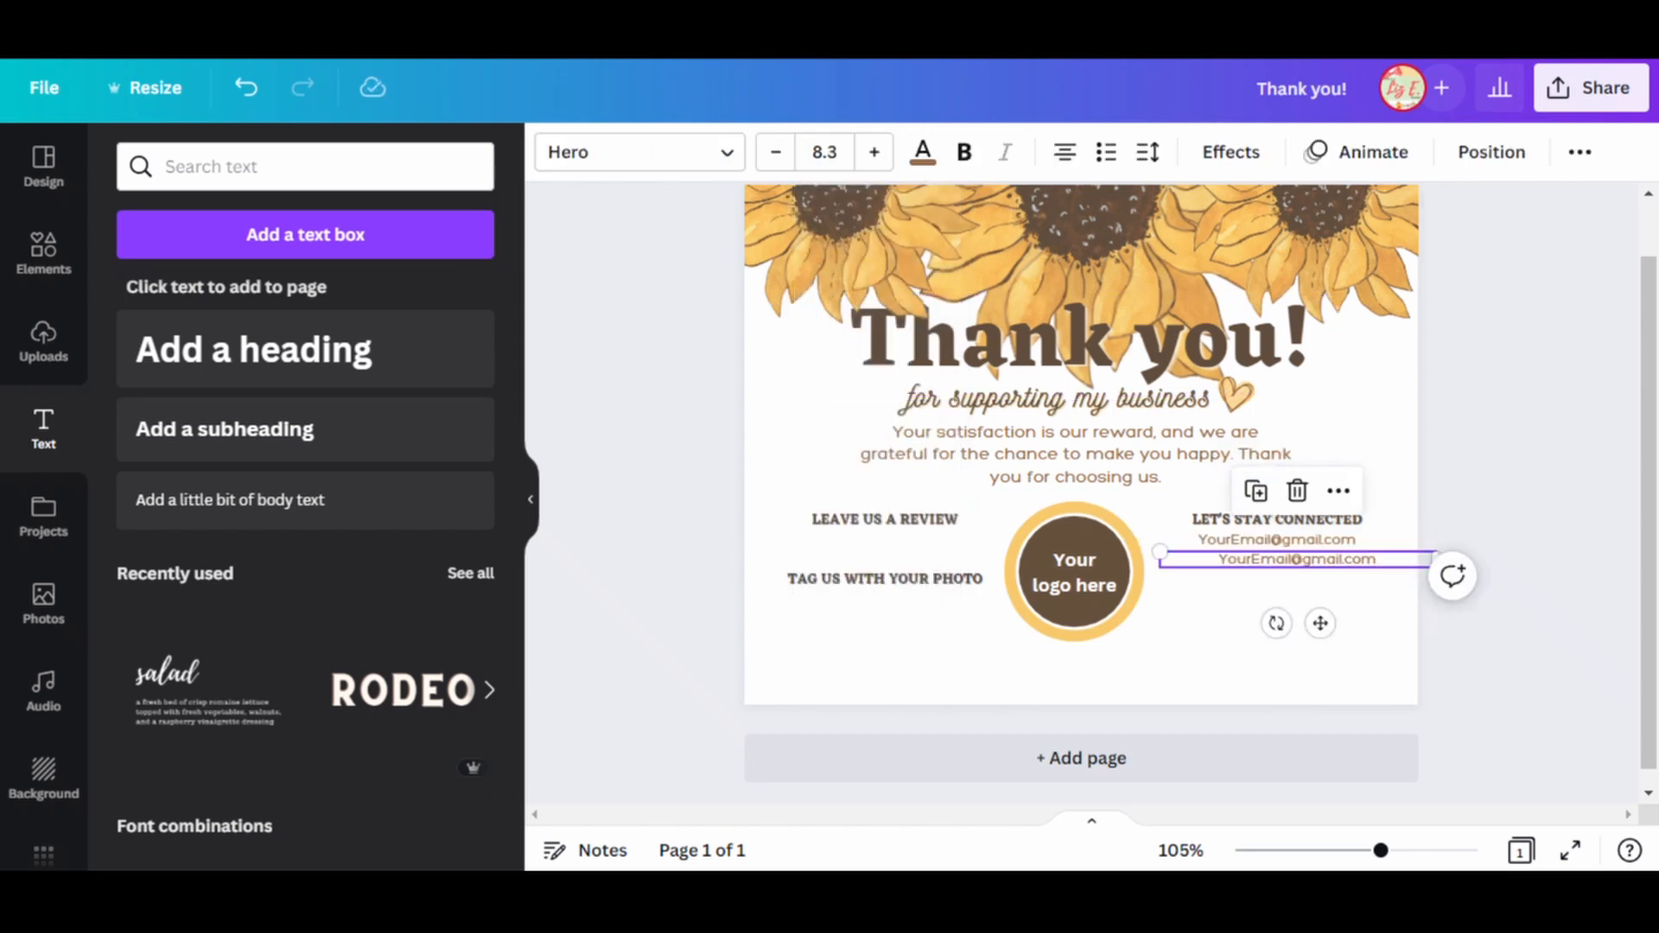
{"action": "left_click_drag", "start_coordinate": [1320, 623], "coordinate": [1299, 621]}
{"action": "double_click", "coordinate": [1339, 558]}
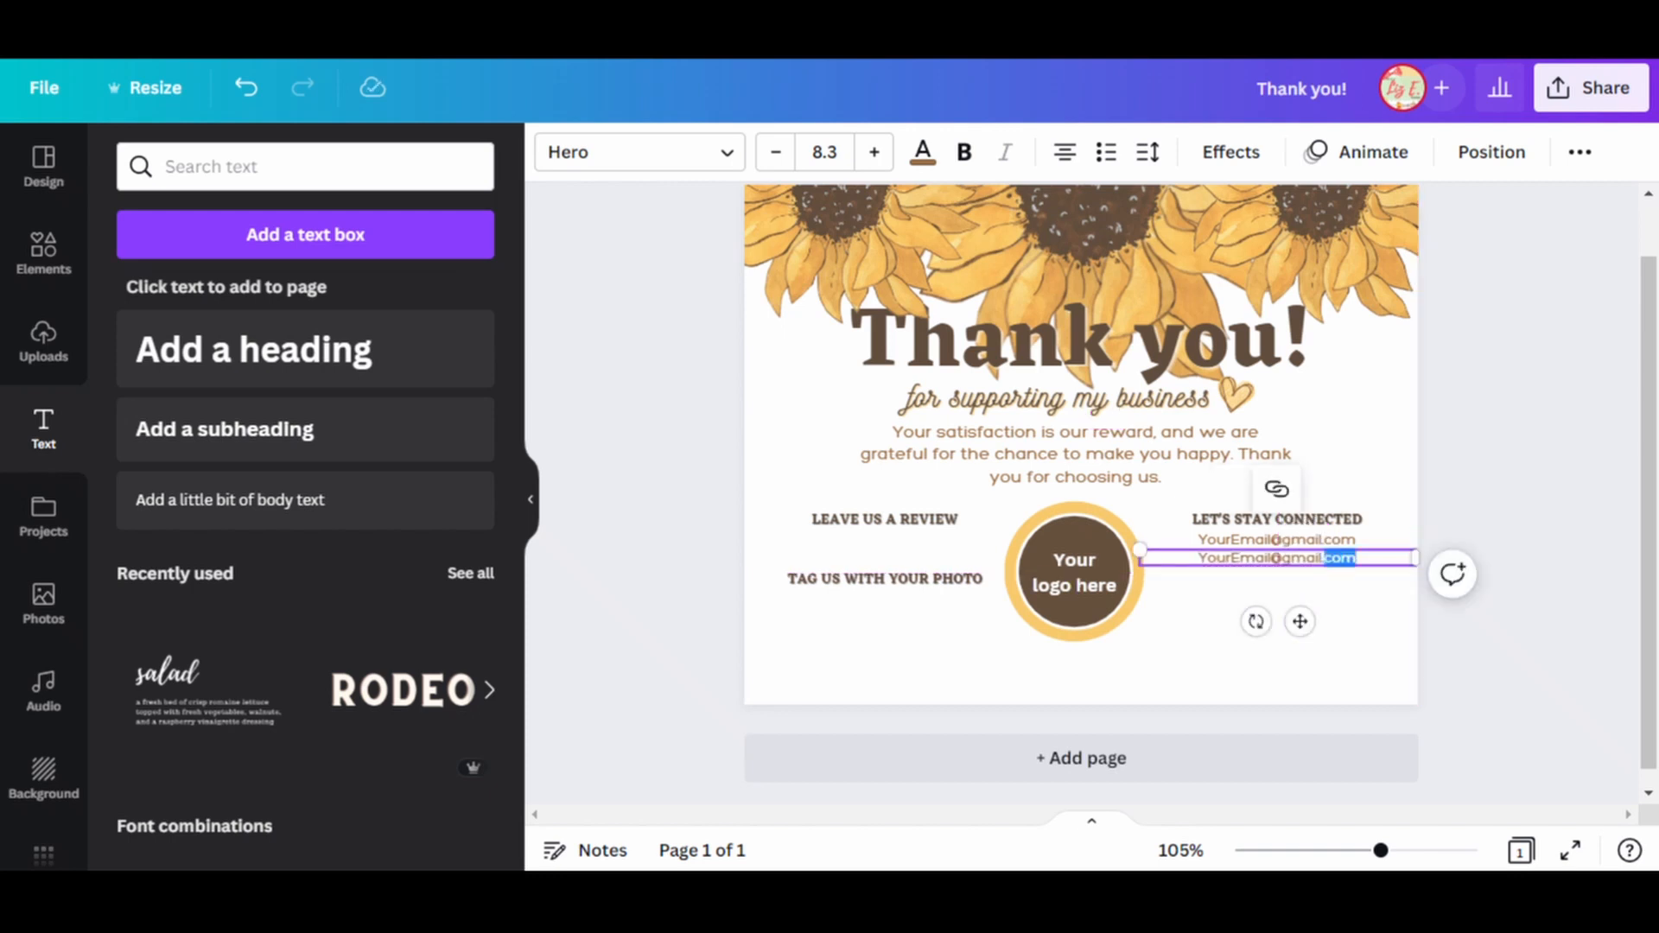
{"action": "left_click_drag", "start_coordinate": [1357, 558], "coordinate": [1267, 558]}
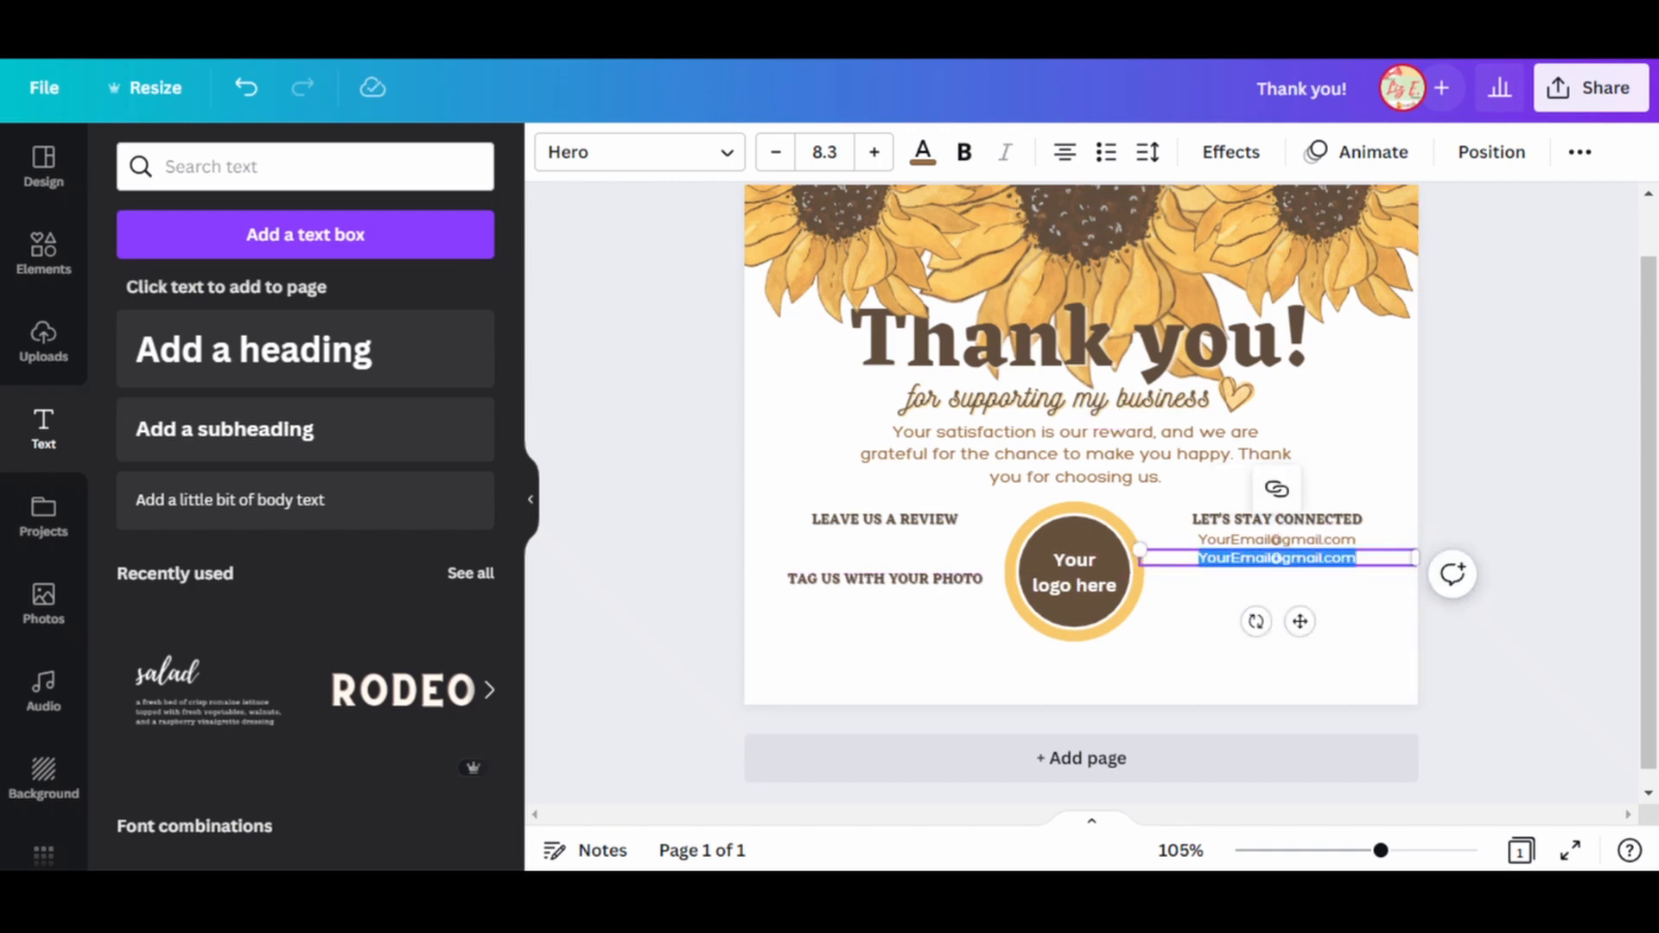
{"action": "type", "text": "www.YourWebsite"}
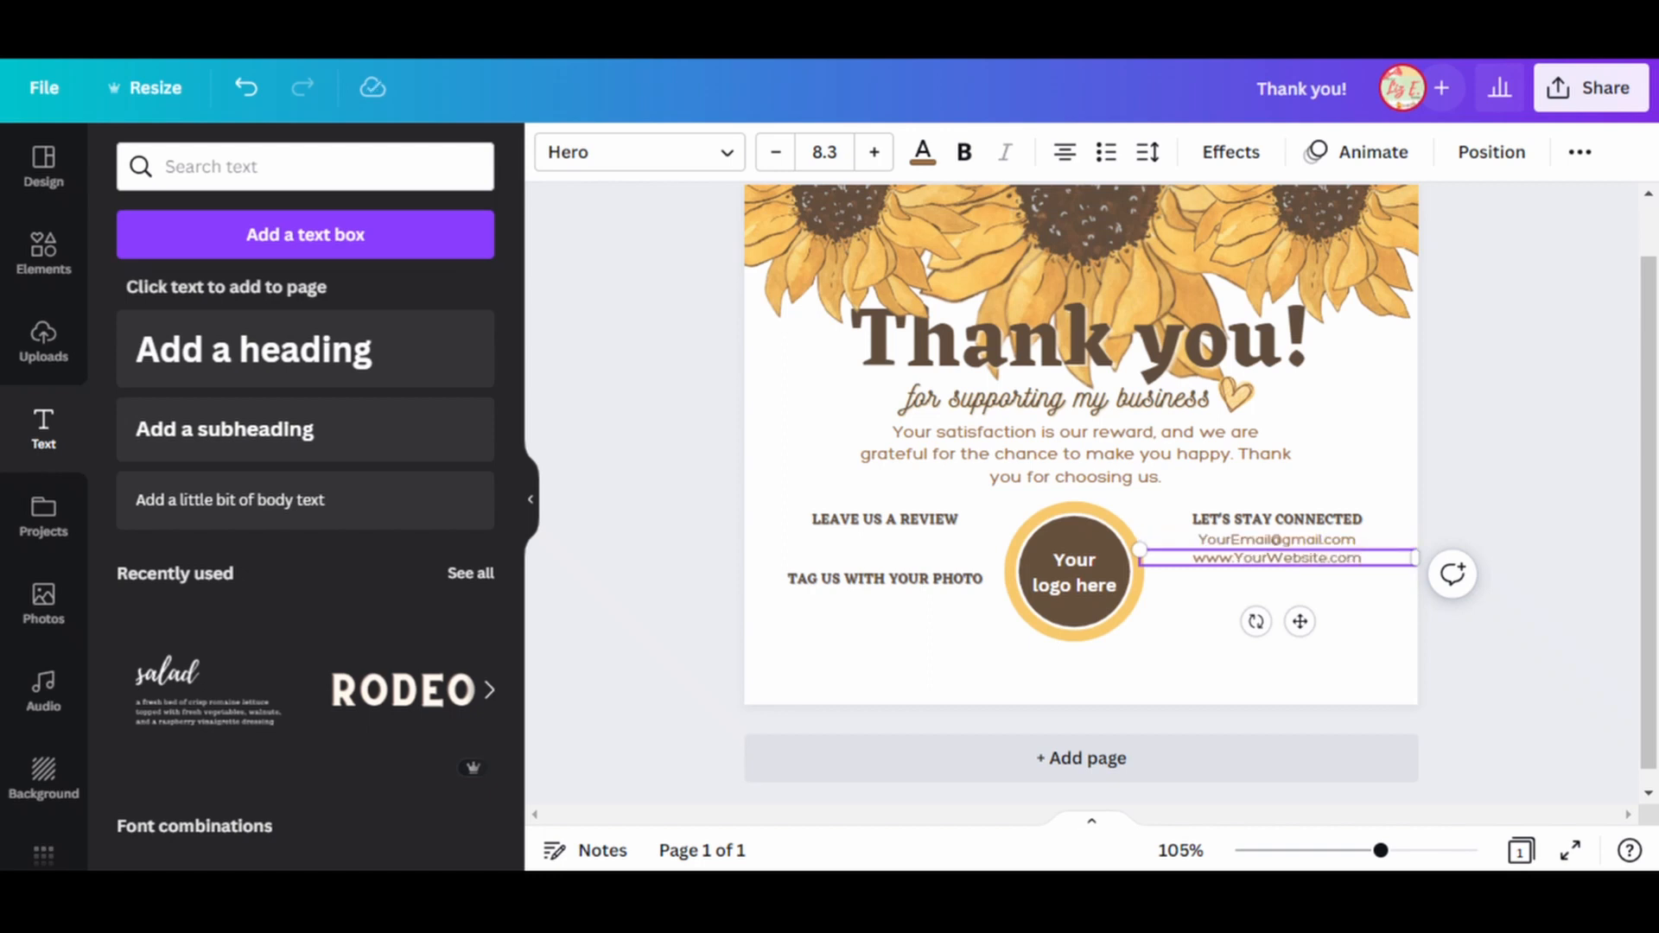
{"action": "key", "text": "Escape"}
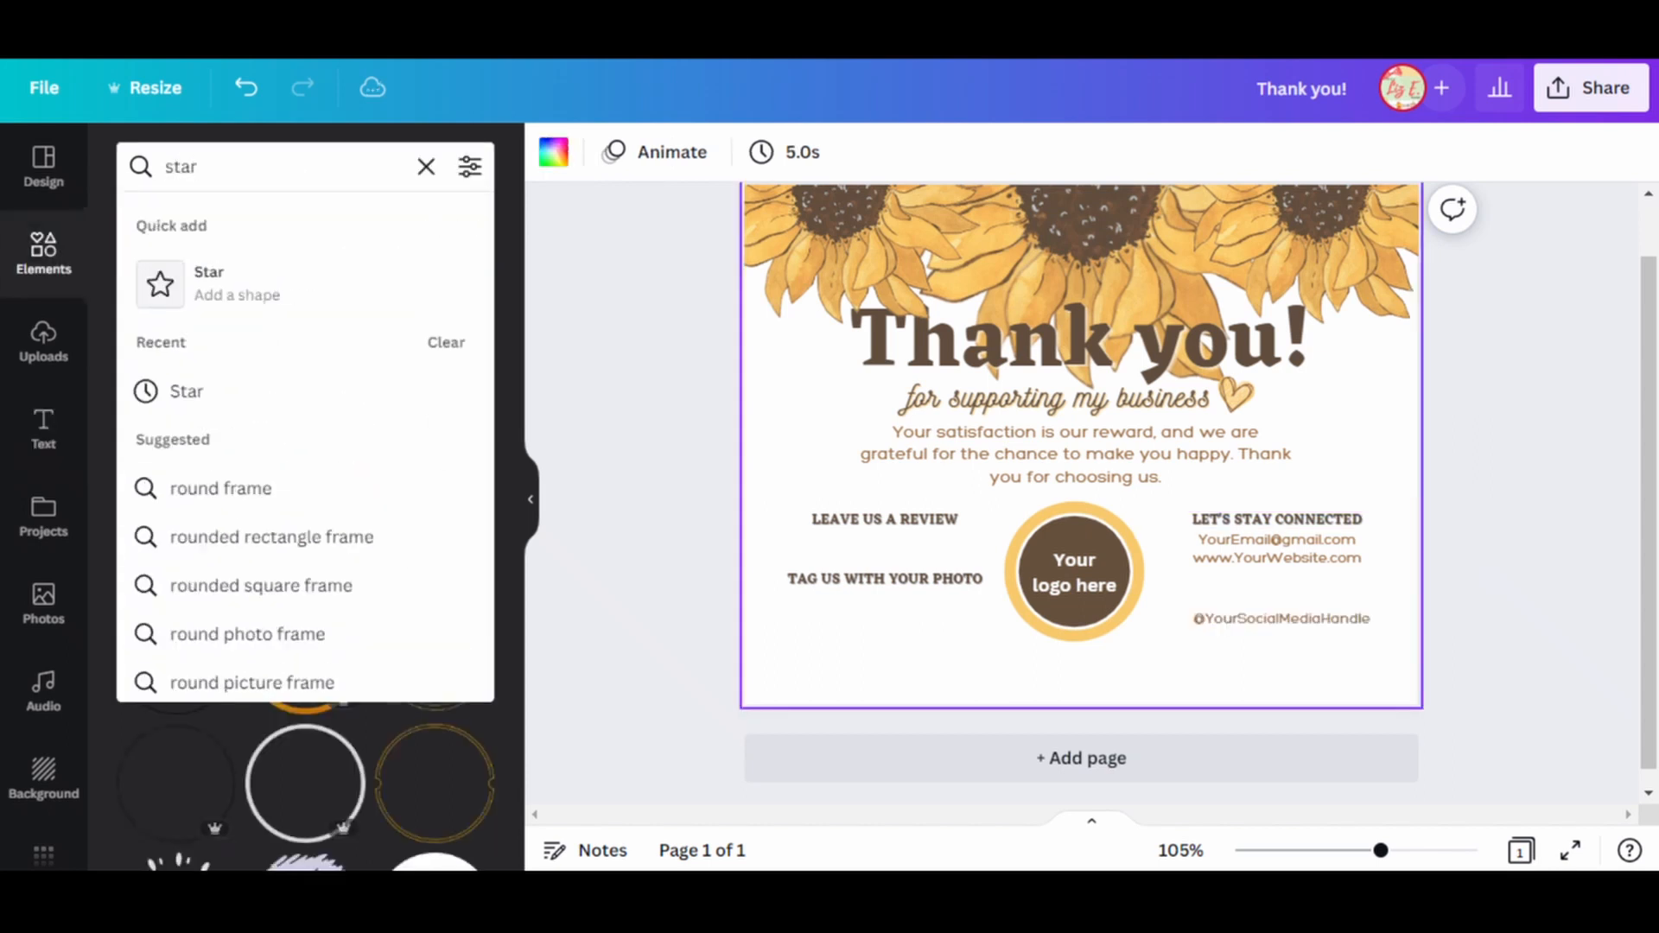
Search the graphics for "Star" and add the row of five gold rating stars to the card.
{"action": "key", "text": "Return"}
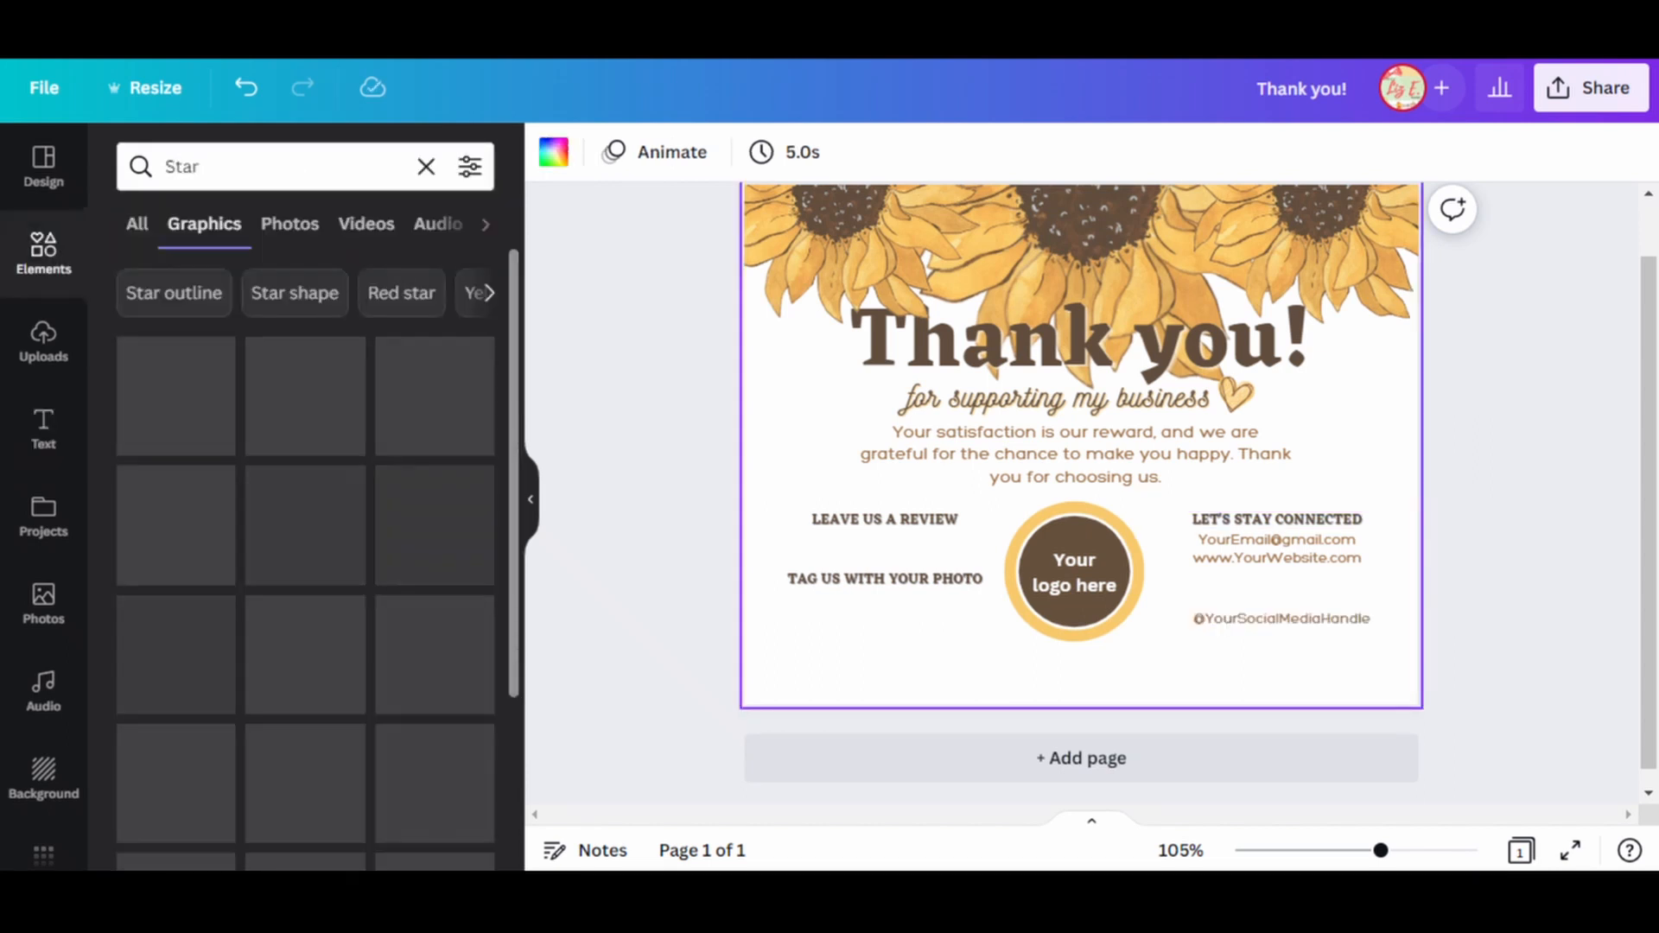
{"action": "scroll", "coordinate": [389, 605], "scroll_direction": "down", "scroll_amount": 5}
{"action": "left_click", "coordinate": [474, 638]}
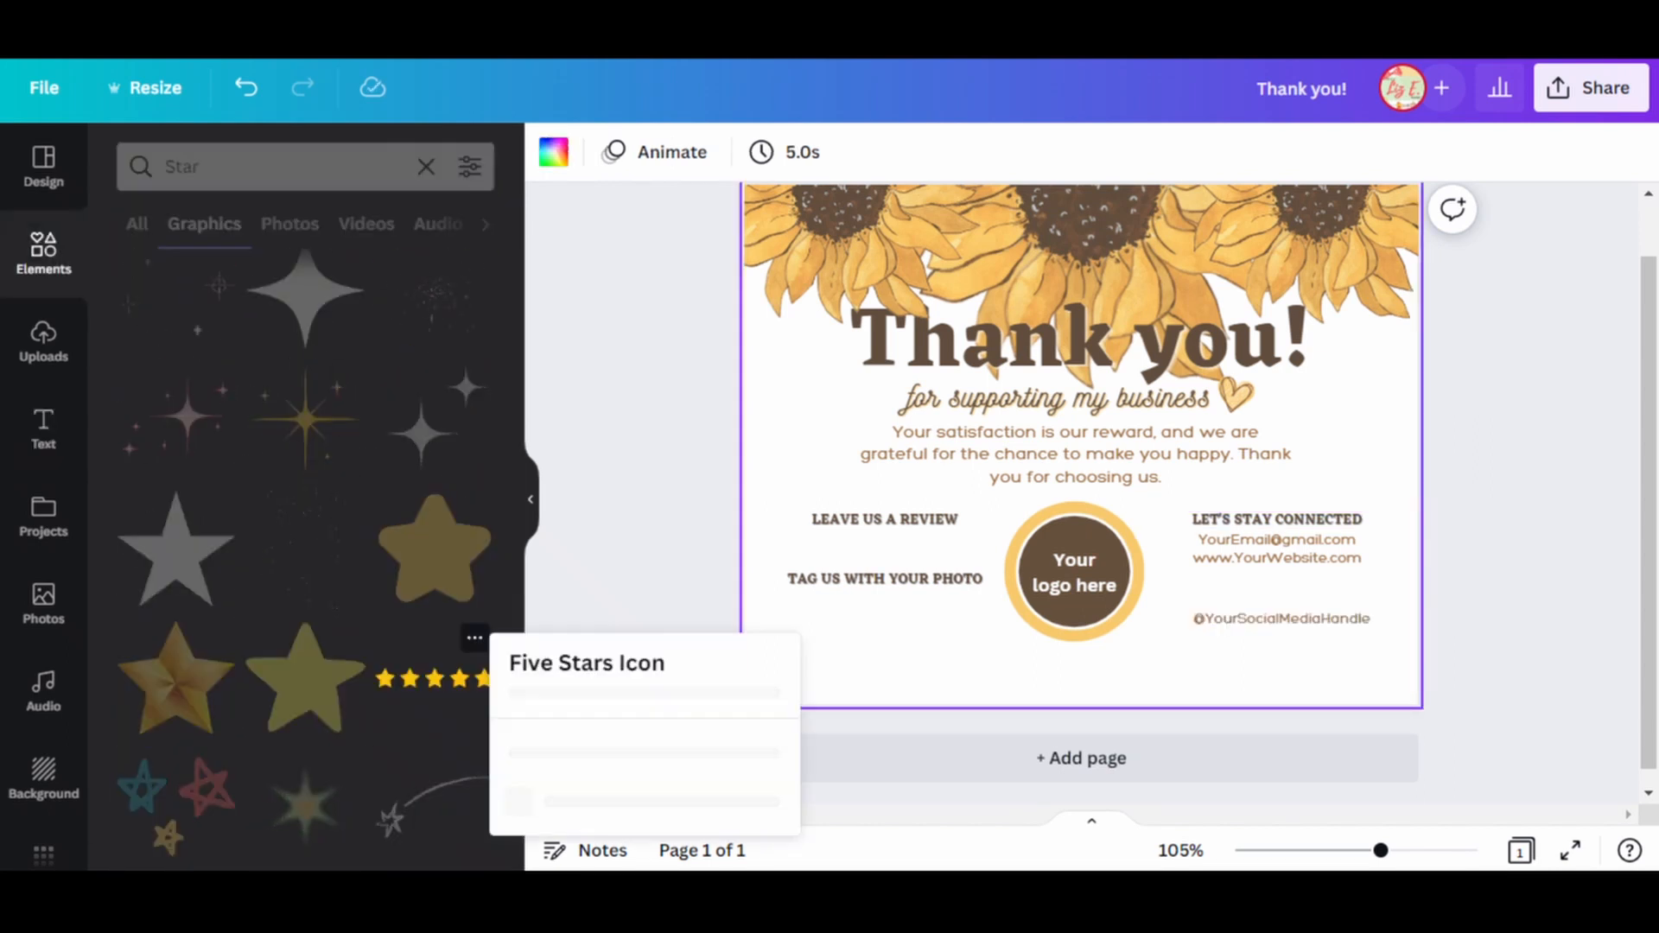
{"action": "left_click", "coordinate": [474, 638]}
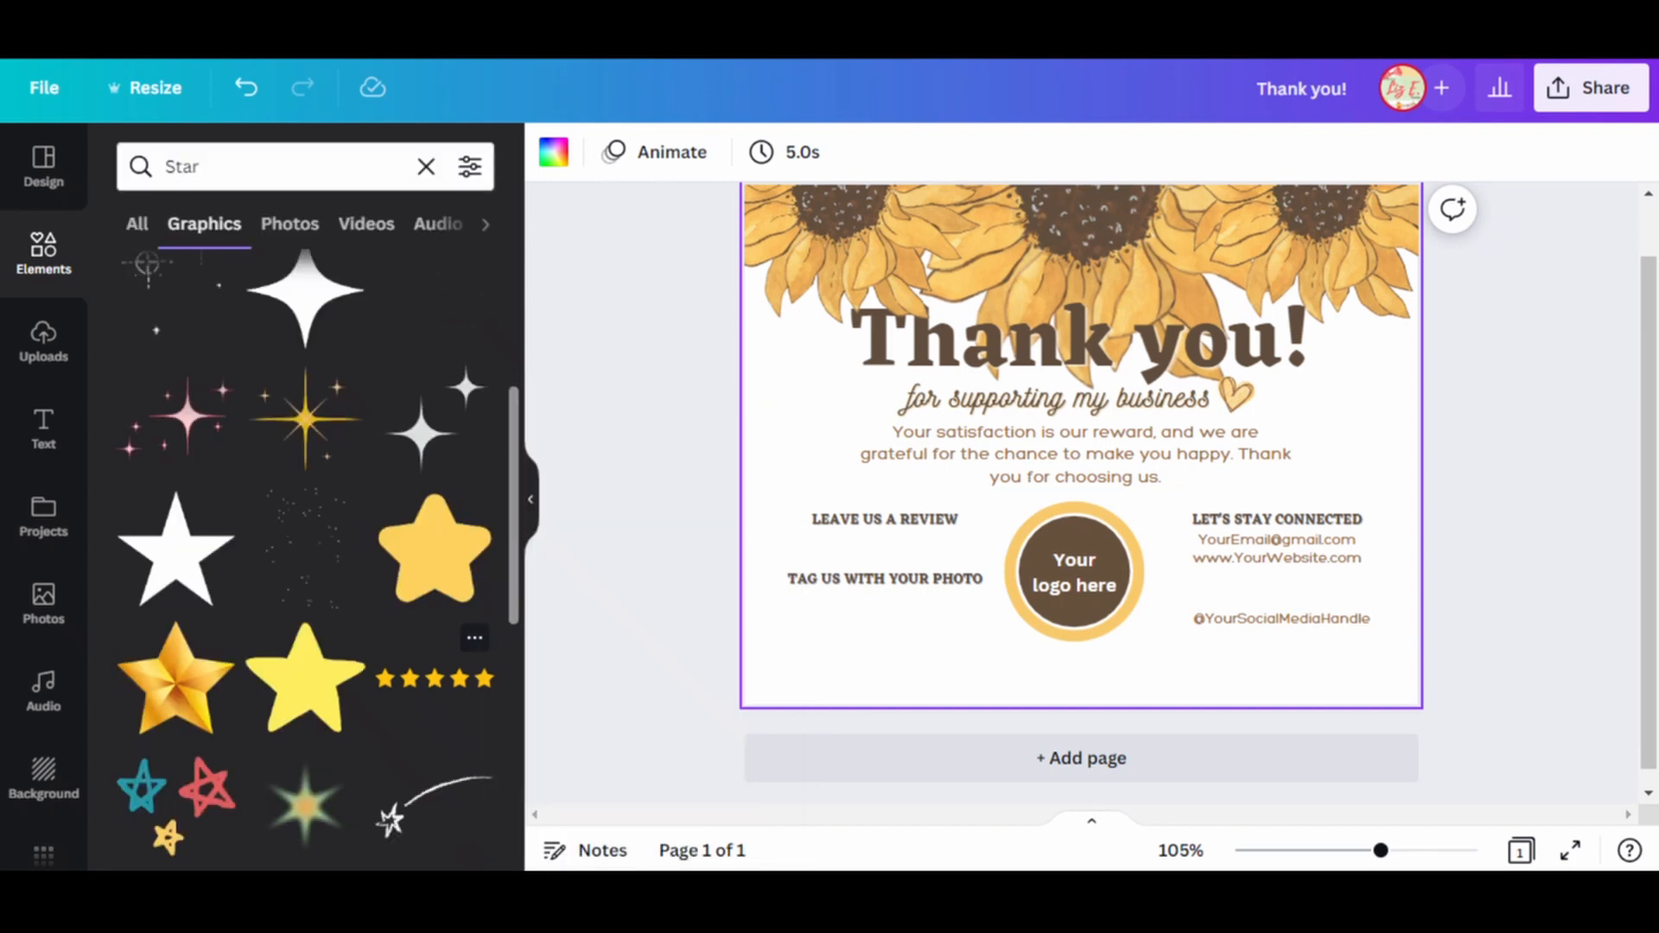
{"action": "left_click", "coordinate": [435, 679]}
Shrink the five stars to fit under "LEAVE US A REVIEW" and recolor them with the sunflower's darker orange.
{"action": "left_click_drag", "start_coordinate": [1080, 446], "coordinate": [919, 546]}
{"action": "left_click_drag", "start_coordinate": [1055, 567], "coordinate": [985, 557]}
{"action": "left_click_drag", "start_coordinate": [883, 542], "coordinate": [883, 551]}
{"action": "left_click", "coordinate": [554, 152]}
{"action": "left_click", "coordinate": [385, 651]}
{"action": "left_click", "coordinate": [648, 596]}
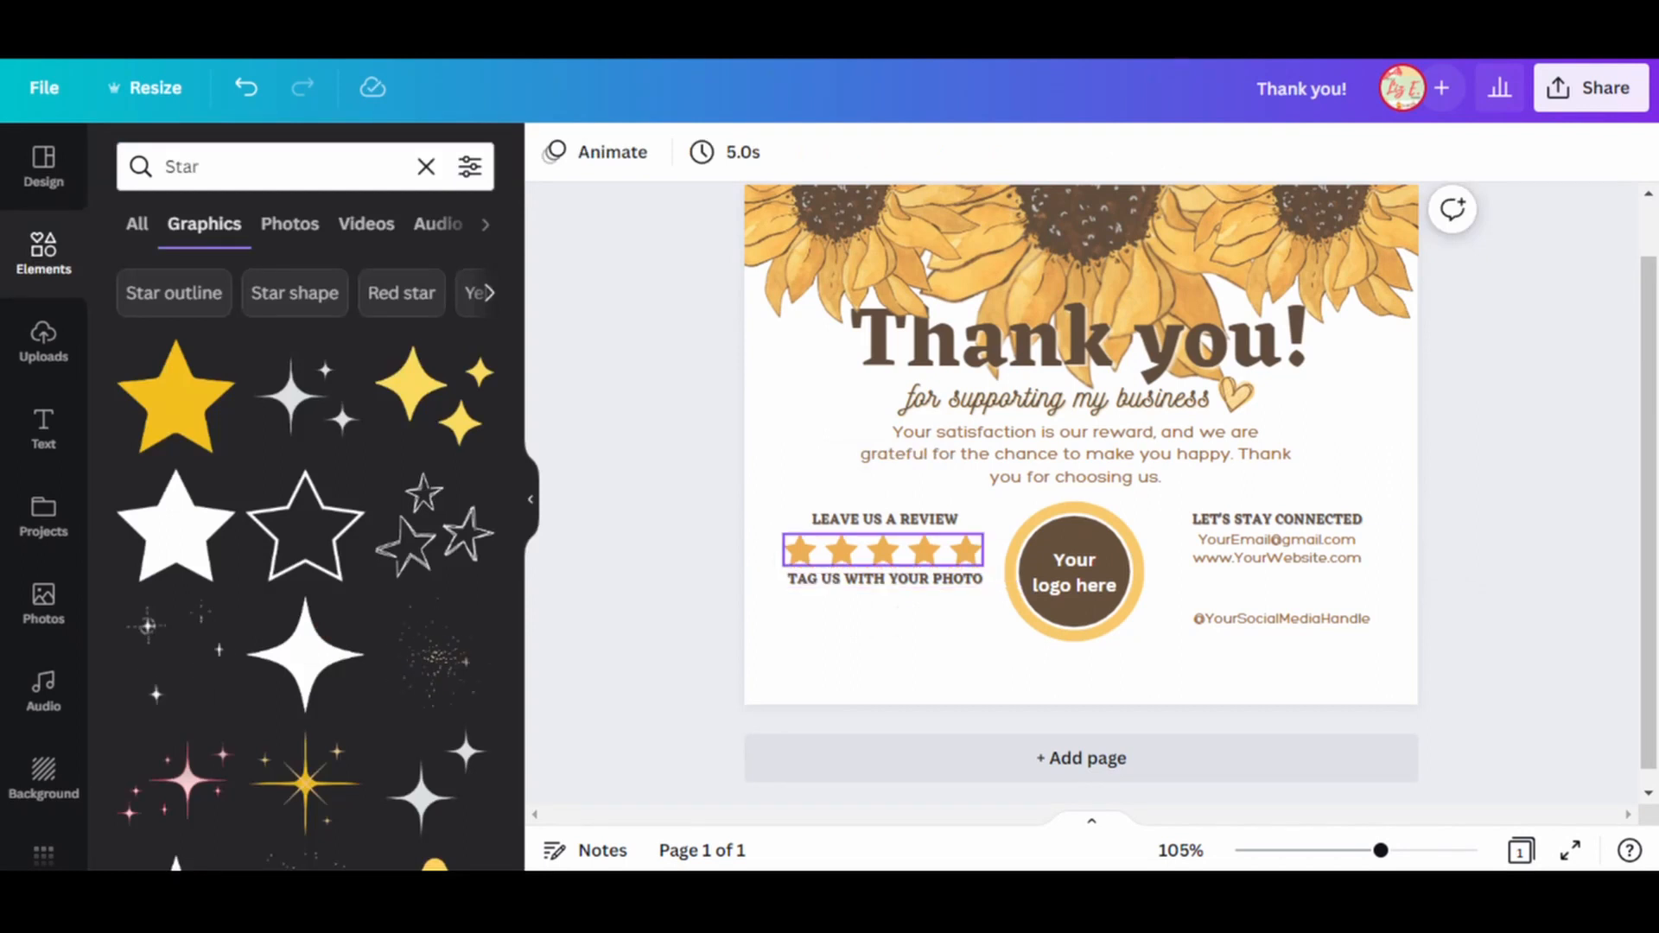
Make the row of stars slightly smaller and center it under "LEAVE US A REVIEW".
{"action": "left_click", "coordinate": [883, 550]}
{"action": "left_click_drag", "start_coordinate": [983, 566], "coordinate": [972, 564]}
{"action": "left_click_drag", "start_coordinate": [877, 550], "coordinate": [886, 551]}
{"action": "left_click", "coordinate": [648, 596]}
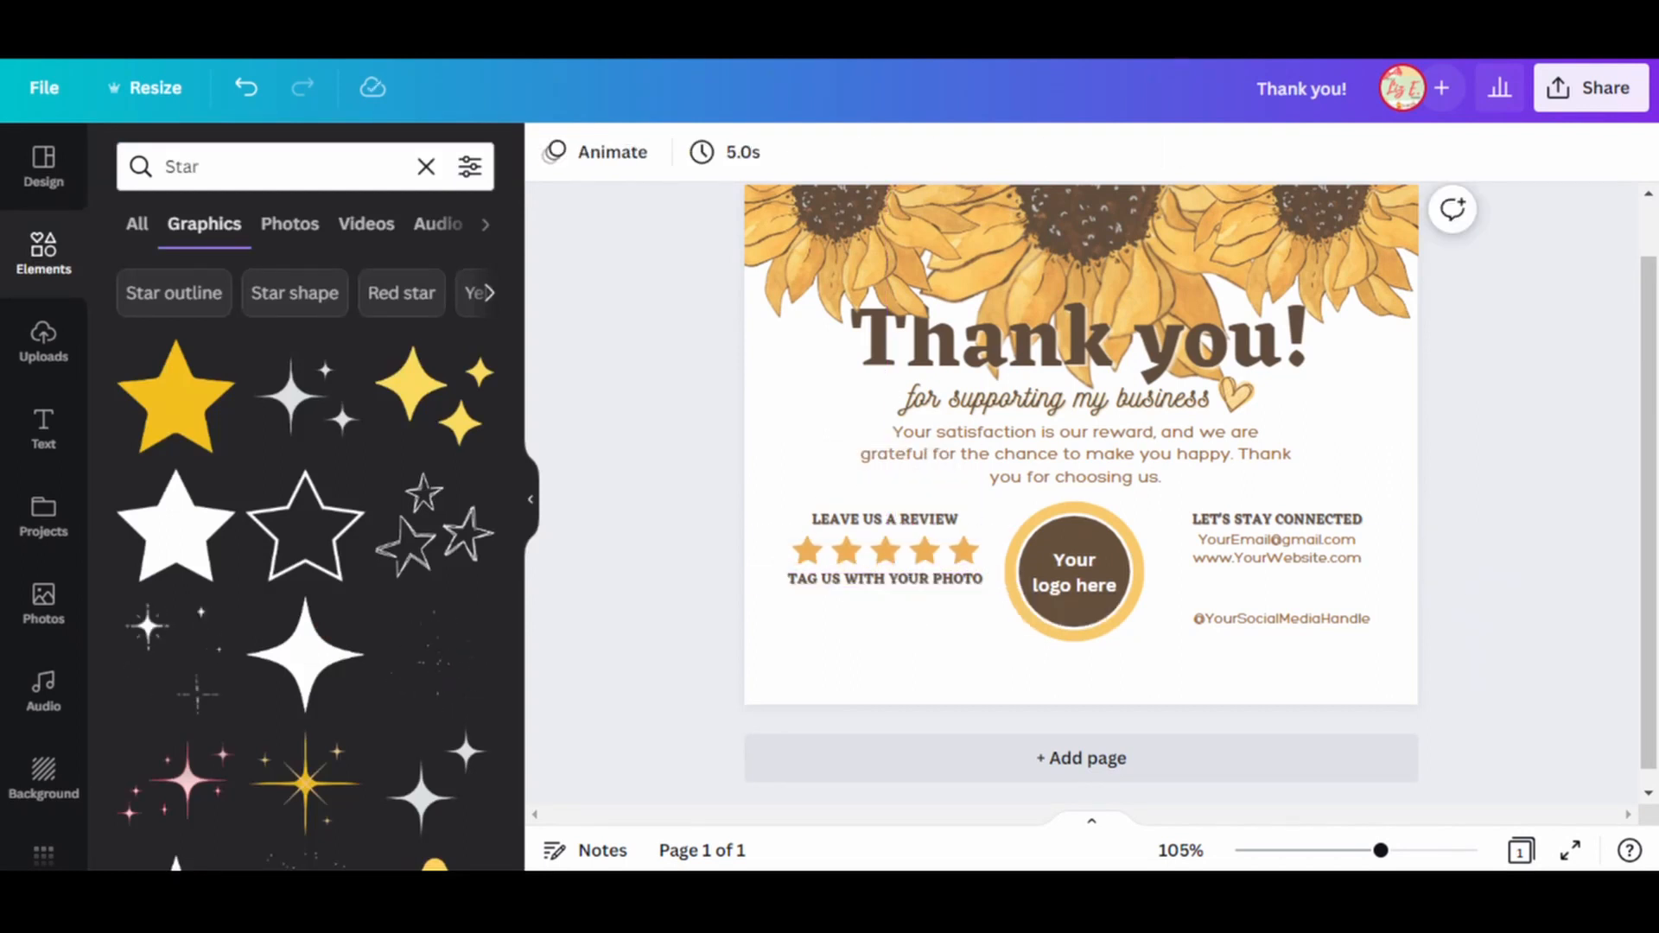
{"action": "left_click", "coordinate": [1276, 540]}
{"action": "left_click", "coordinate": [1276, 558]}
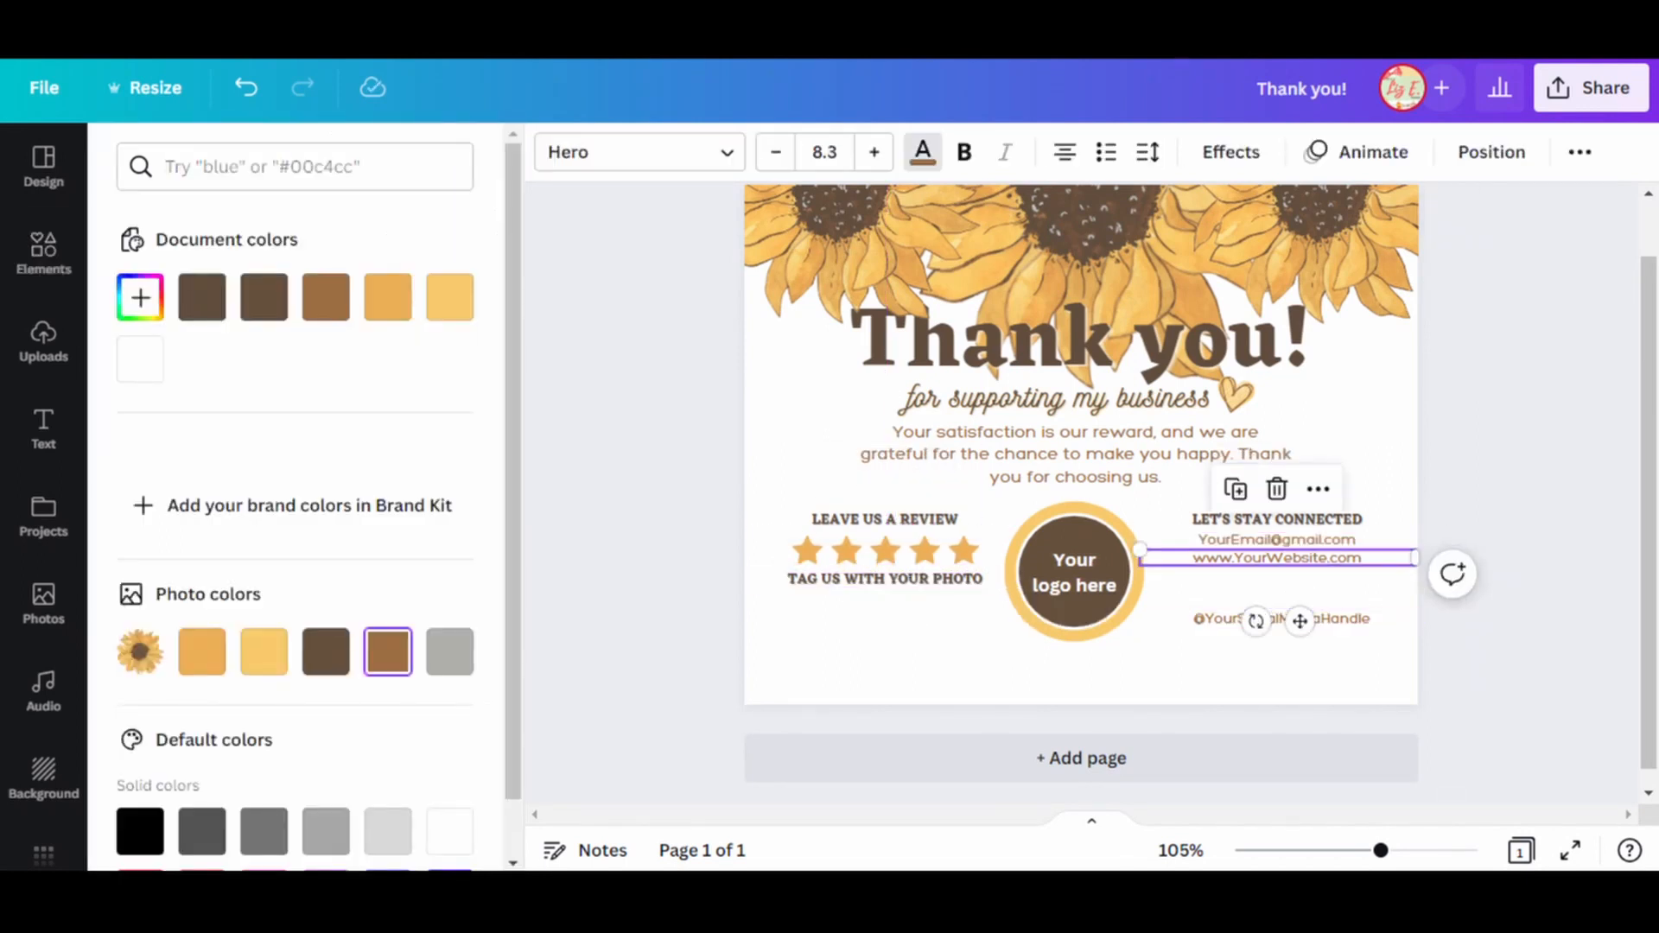
{"action": "left_click", "coordinate": [923, 152]}
Duplicate the social media handle text below "TAG US WITH YOUR PHOTO" and change the copy to "#YourBusinessHashtag".
{"action": "left_click", "coordinate": [1281, 618]}
{"action": "key", "text": "ctrl+d"}
{"action": "left_click_drag", "start_coordinate": [1301, 639], "coordinate": [886, 603]}
{"action": "double_click", "coordinate": [886, 603]}
{"action": "type", "text": "#YourBusinessHas"}
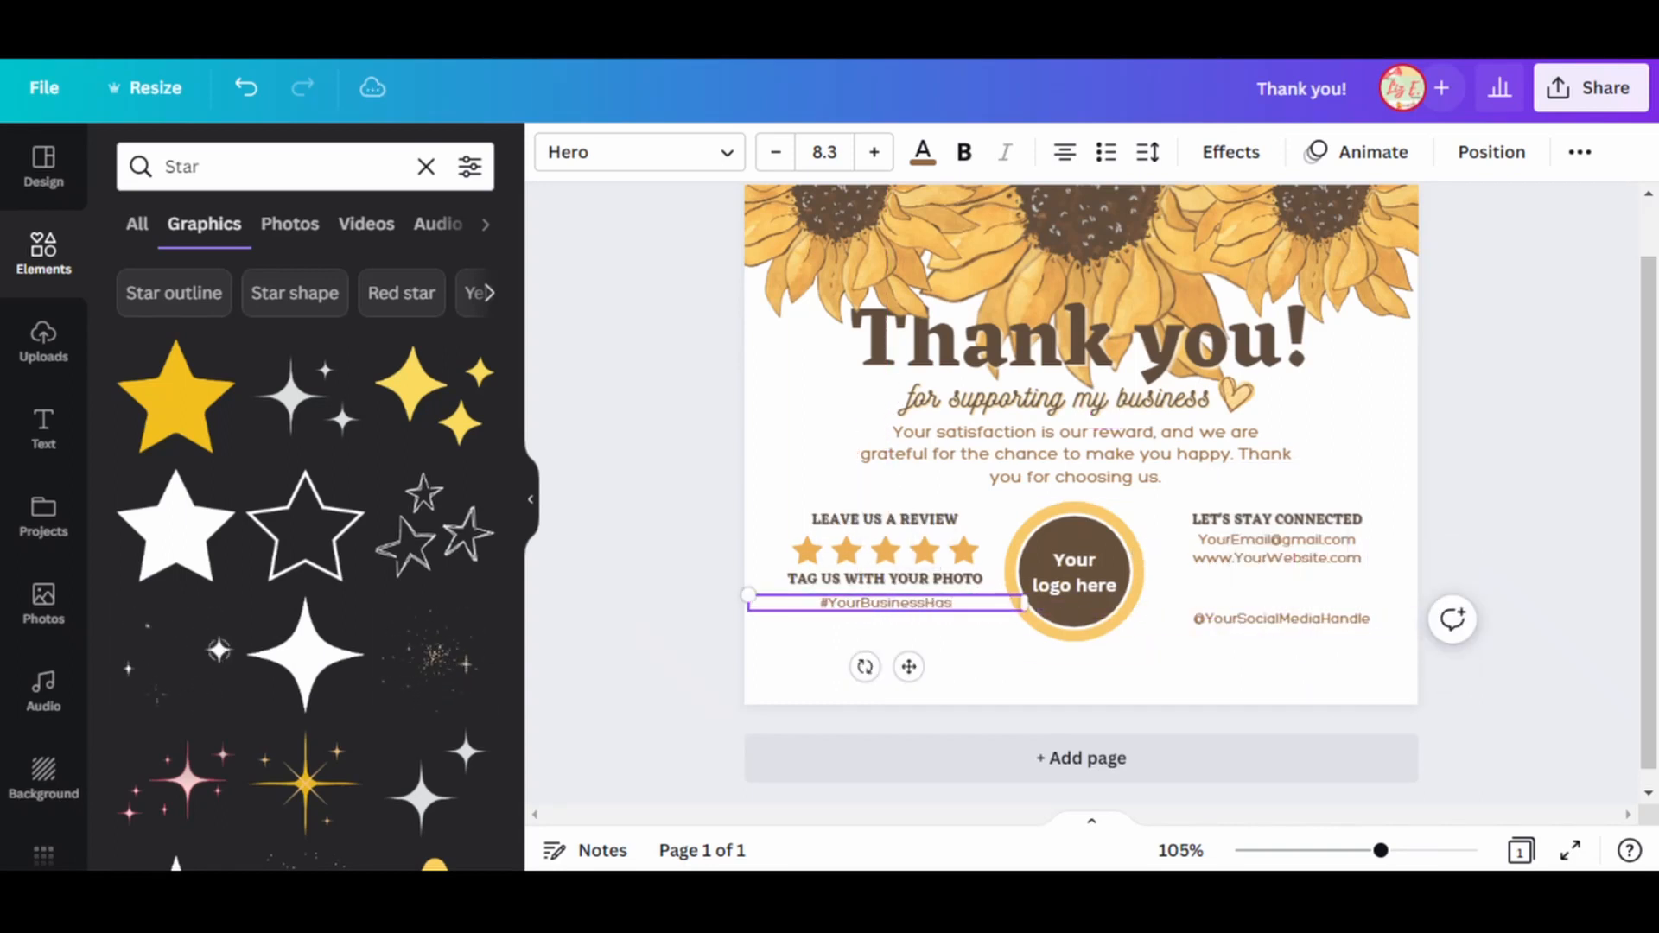
{"action": "type", "text": "htag"}
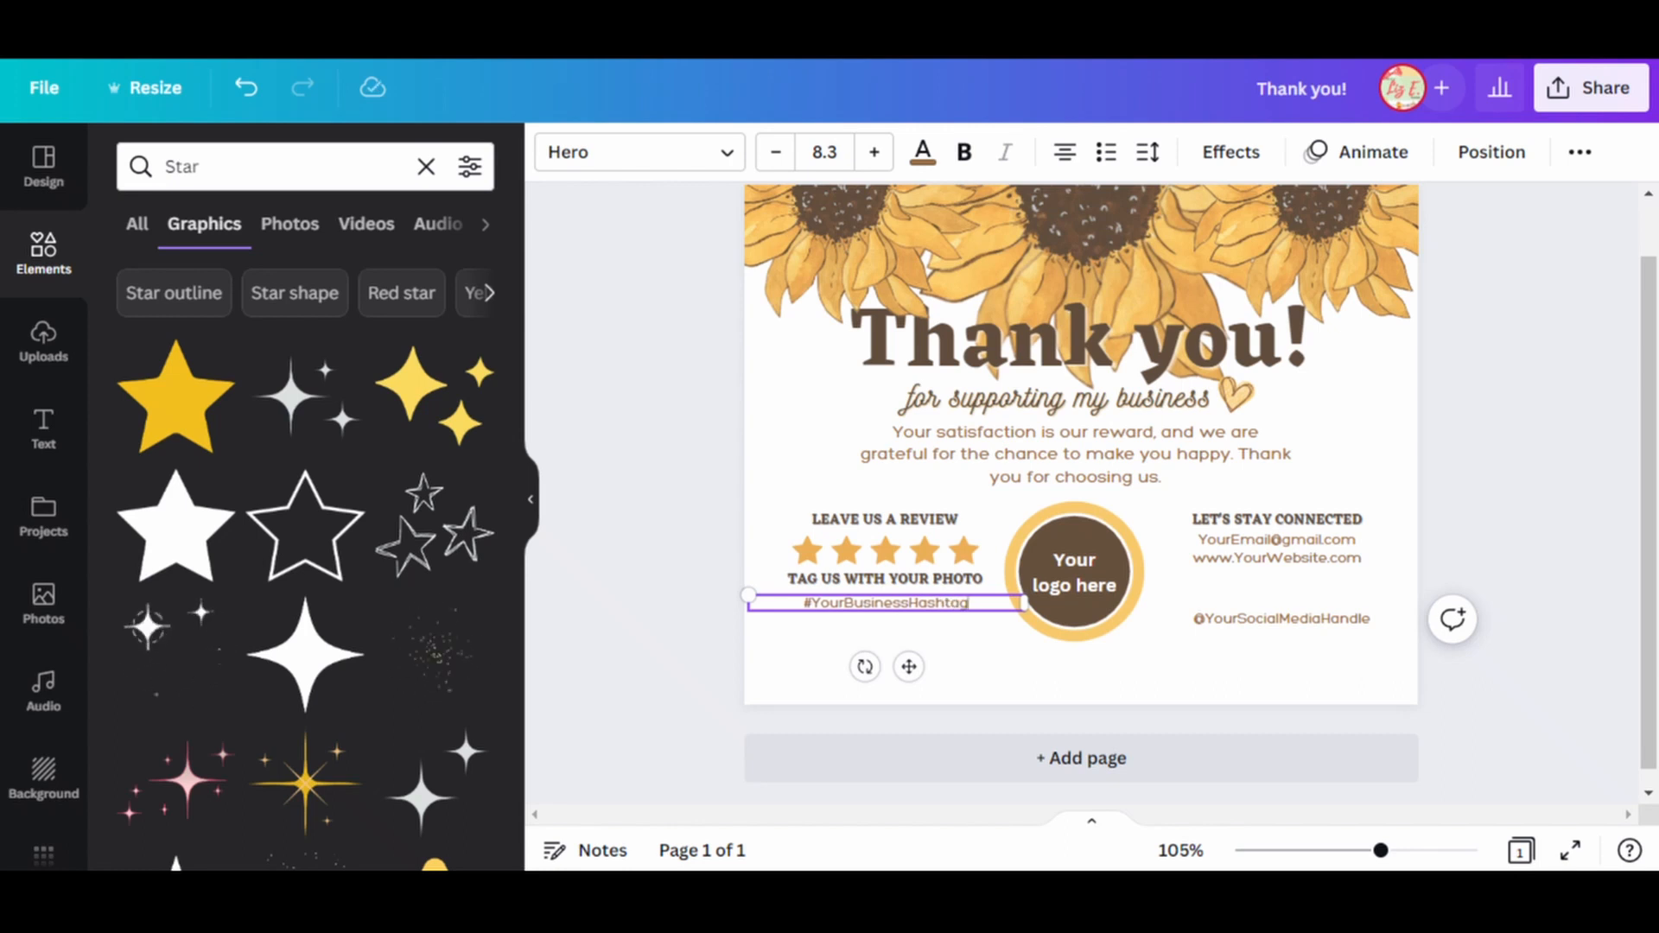
Move "TAG US WITH YOUR PHOTO" and its hashtag together slightly lower, leaving a gap beneath the stars.
{"action": "left_click_drag", "start_coordinate": [778, 653], "coordinate": [889, 599]}
{"action": "left_click", "coordinate": [890, 661]}
Duplicate "TAG US WITH YOUR PHOTO", change the copy to "&", narrow its box and center it between the stars and the heading.
{"action": "left_click", "coordinate": [885, 595]}
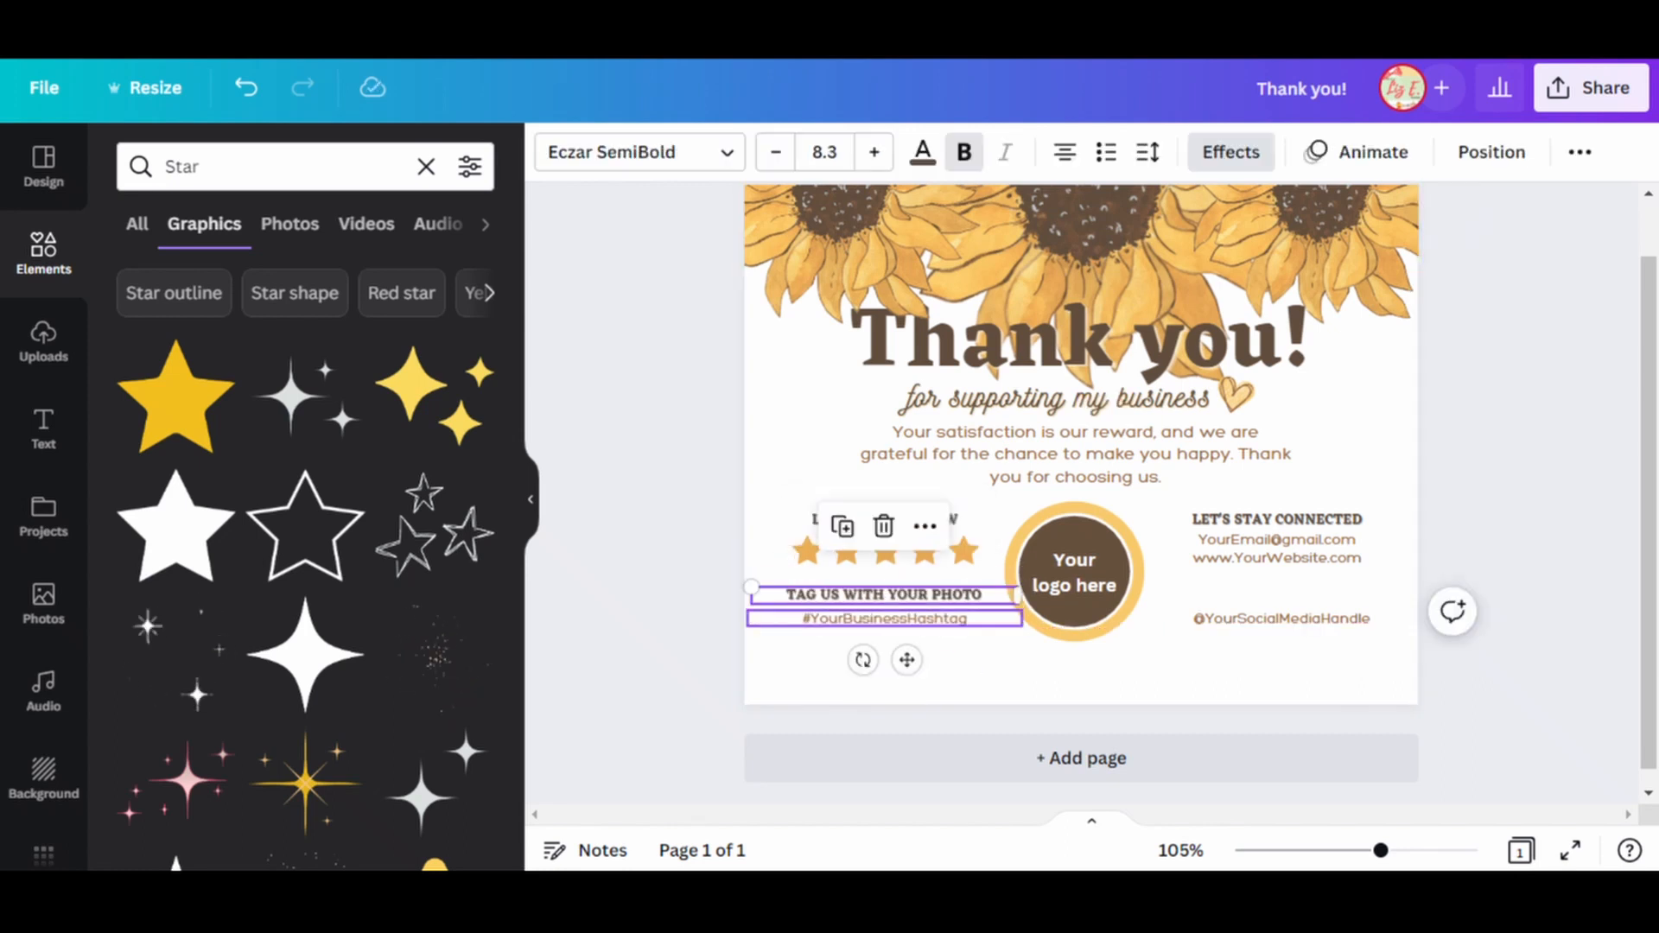
{"action": "key", "text": "ctrl+d"}
{"action": "double_click", "coordinate": [903, 614]}
{"action": "type", "text": "&"}
{"action": "left_click_drag", "start_coordinate": [1036, 616], "coordinate": [981, 615]}
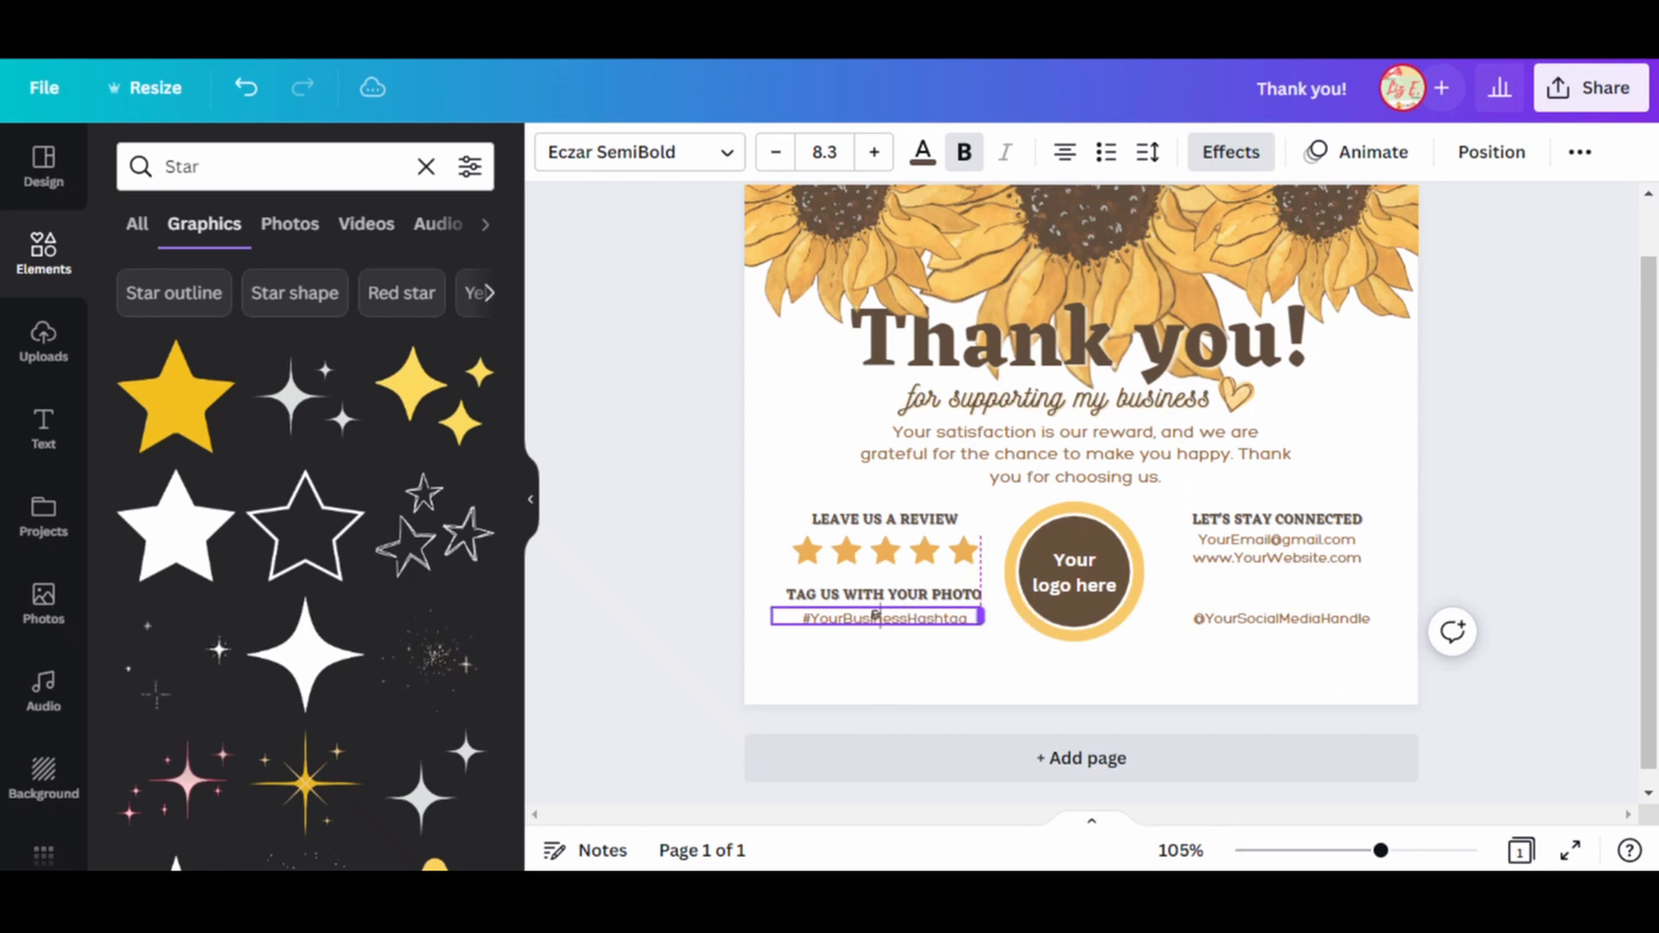
{"action": "left_click_drag", "start_coordinate": [876, 616], "coordinate": [883, 578]}
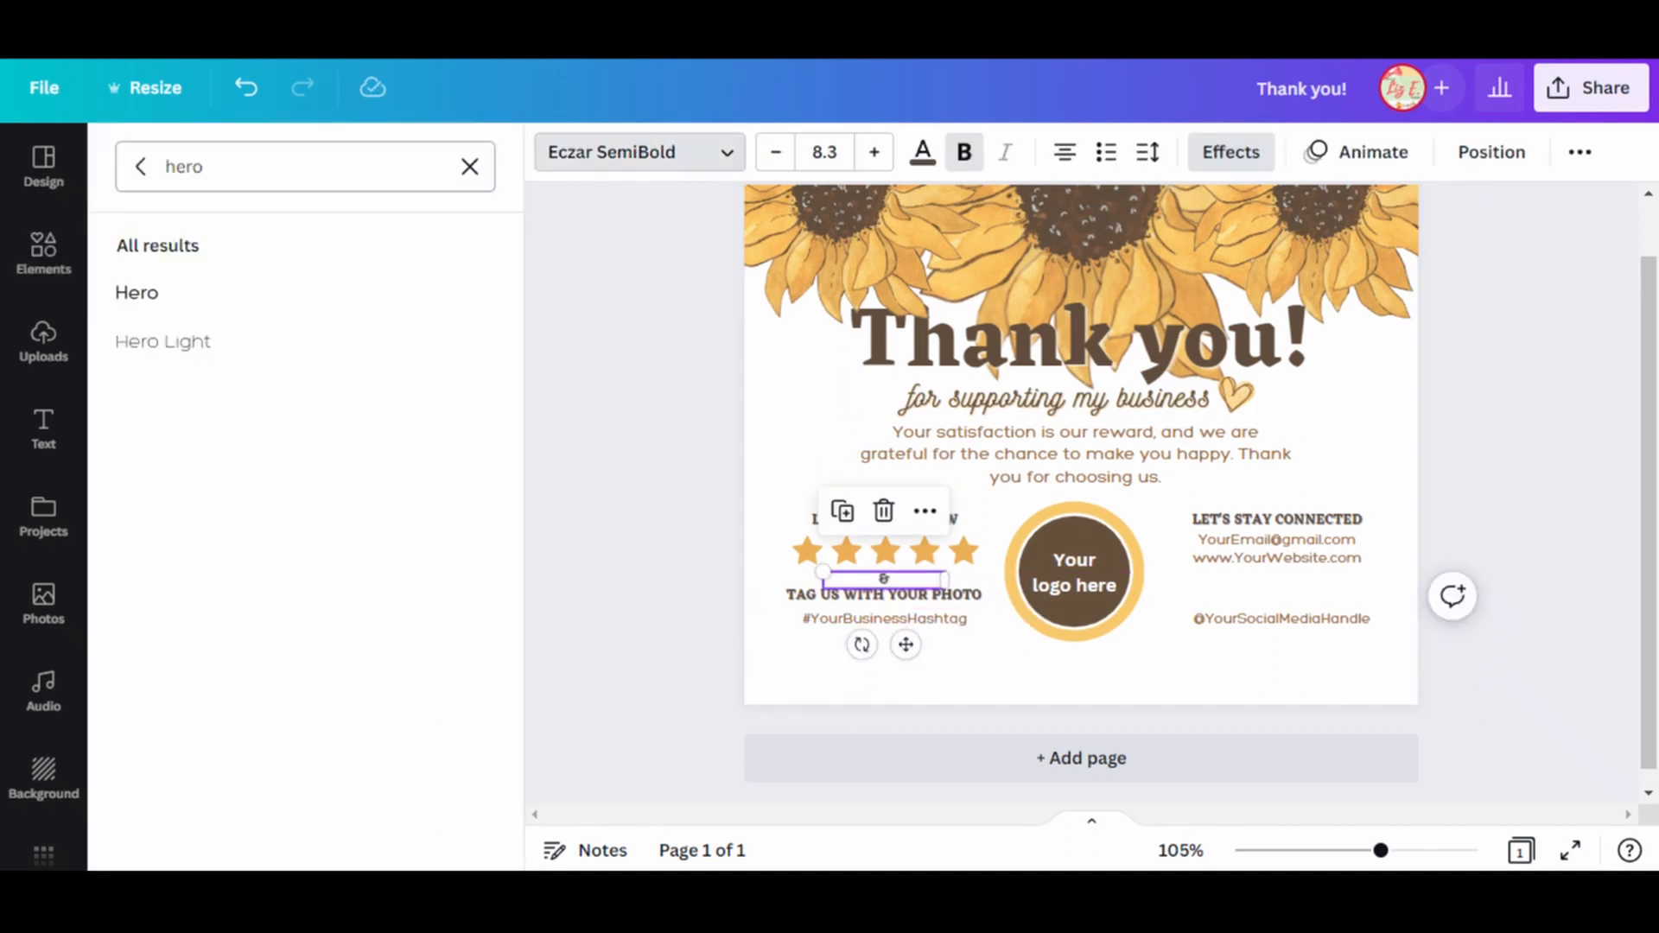
Search the fonts for "cooper" and apply Cooper Hewitt to the "&".
{"action": "left_click", "coordinate": [470, 167]}
{"action": "type", "text": "c"}
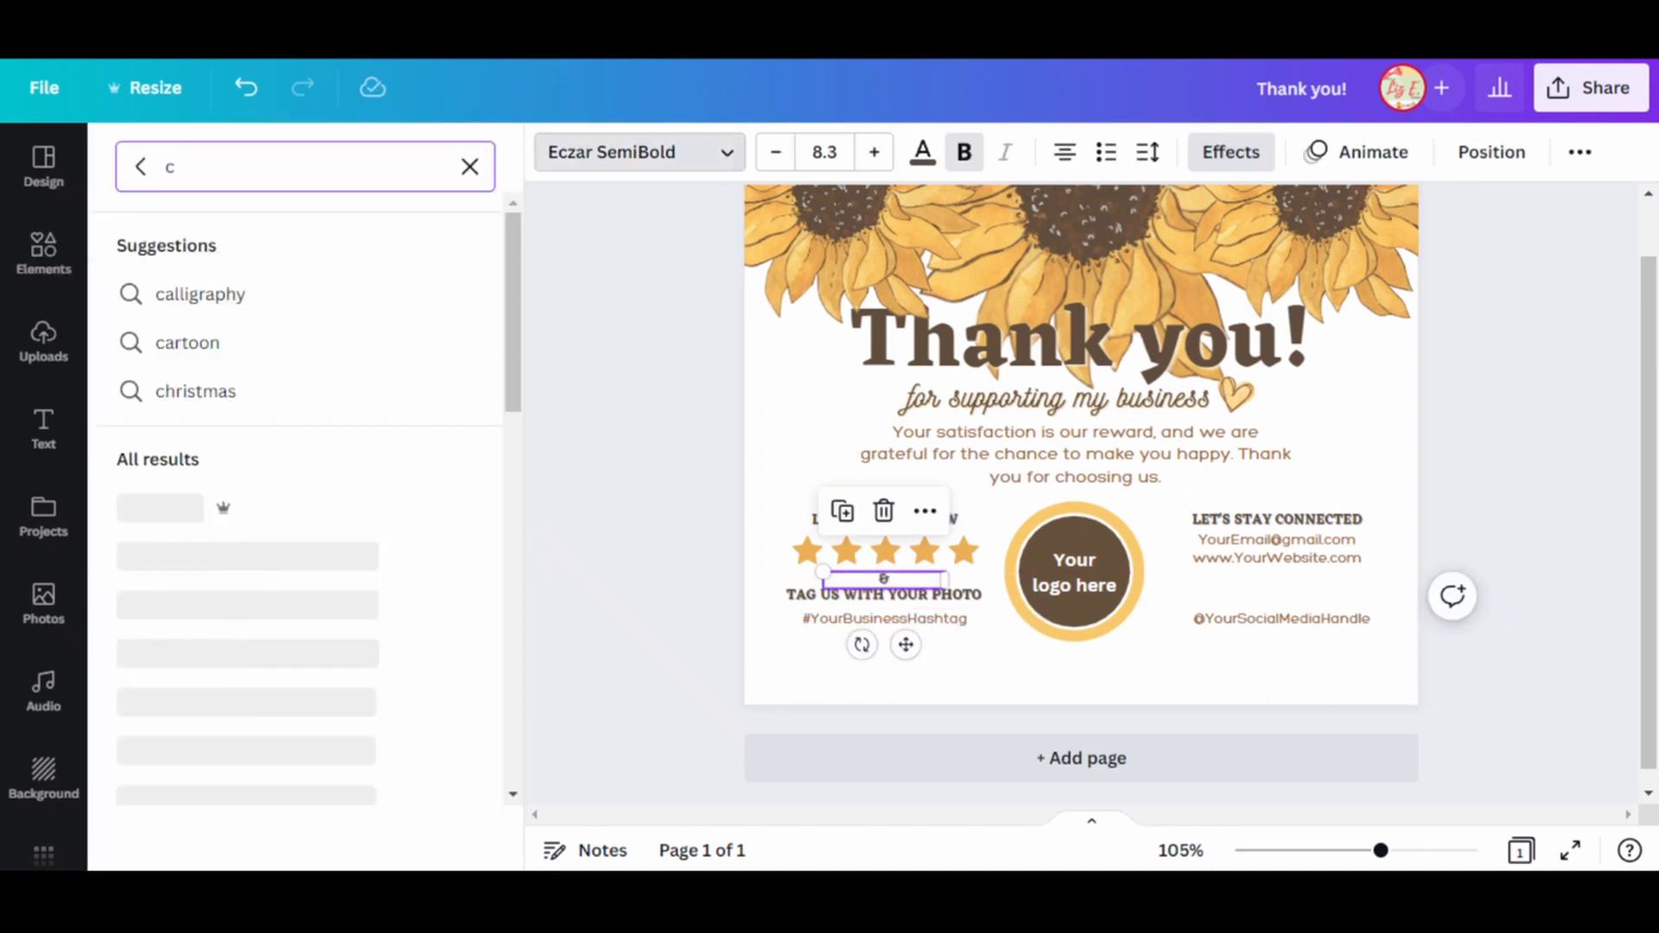
{"action": "type", "text": "ooper"}
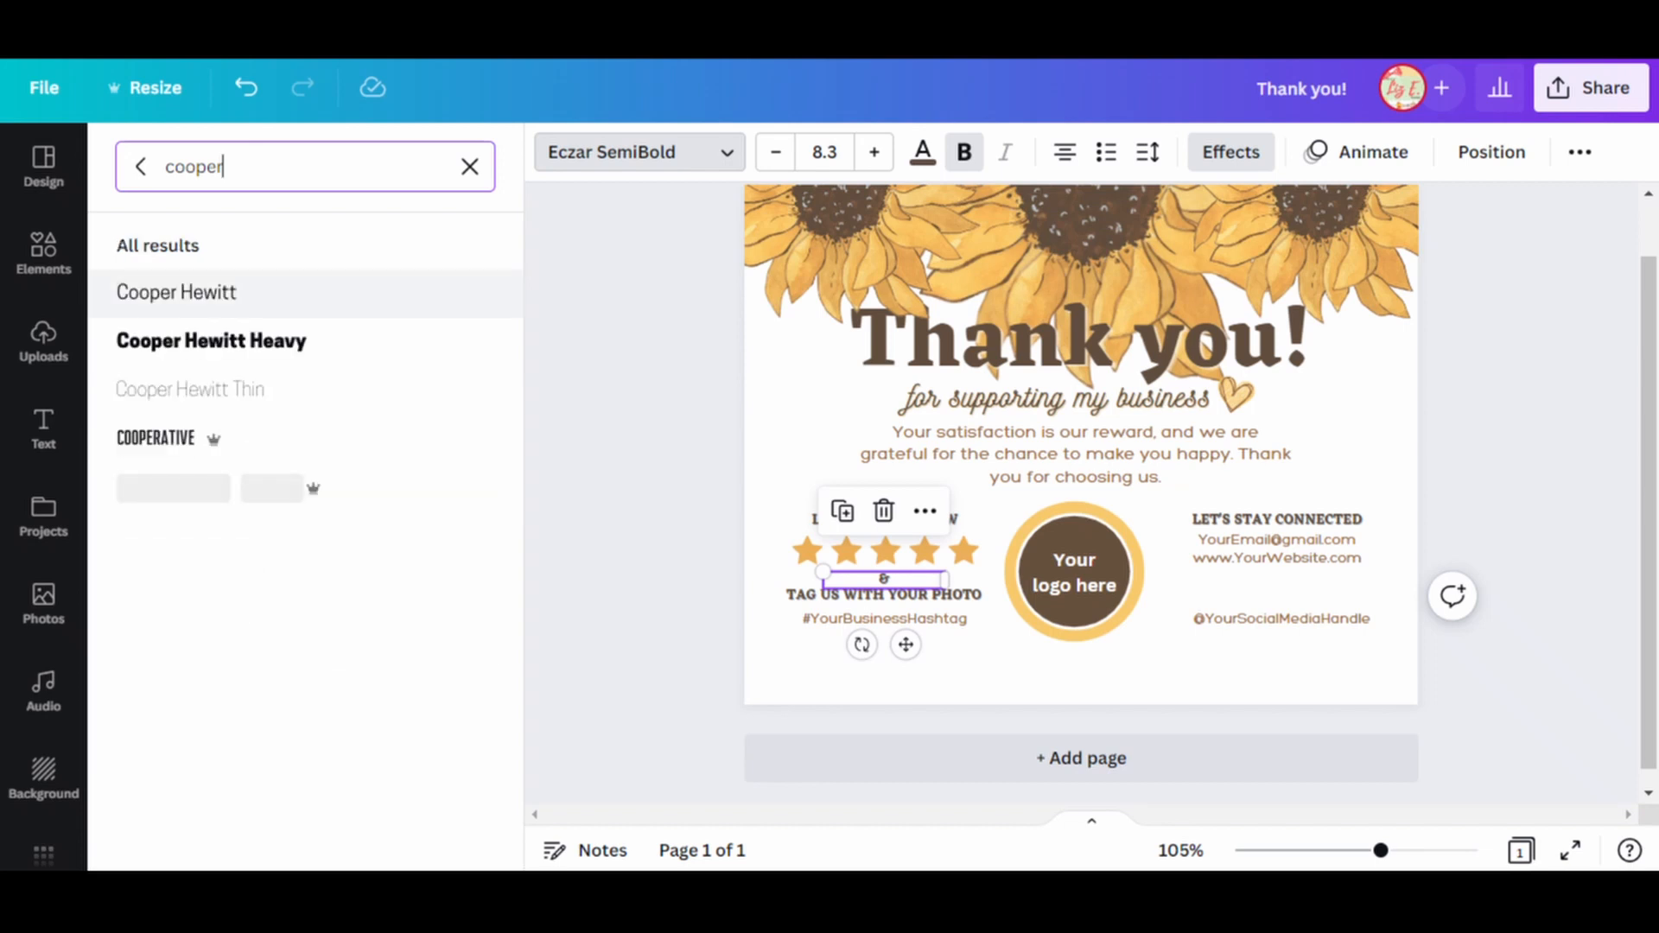
{"action": "left_click", "coordinate": [224, 293]}
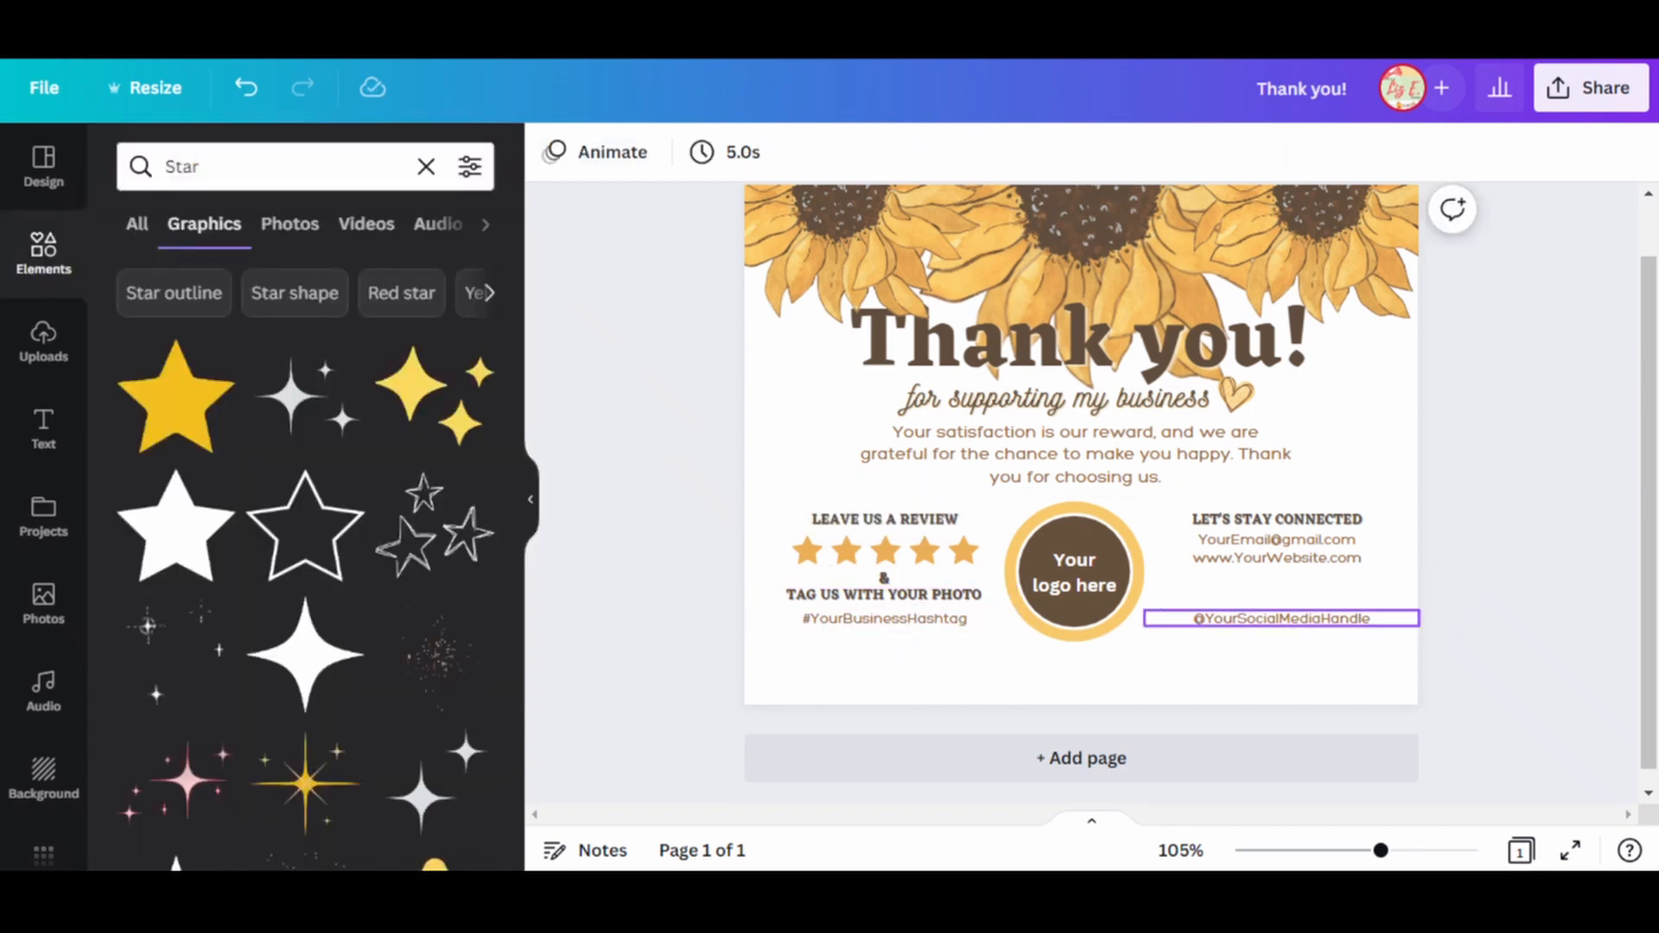
Search the graphics for "facebook icon" and place the solid round Facebook icon, scaled down, above the social media handle.
{"action": "double_click", "coordinate": [181, 167]}
{"action": "type", "text": "facebook"}
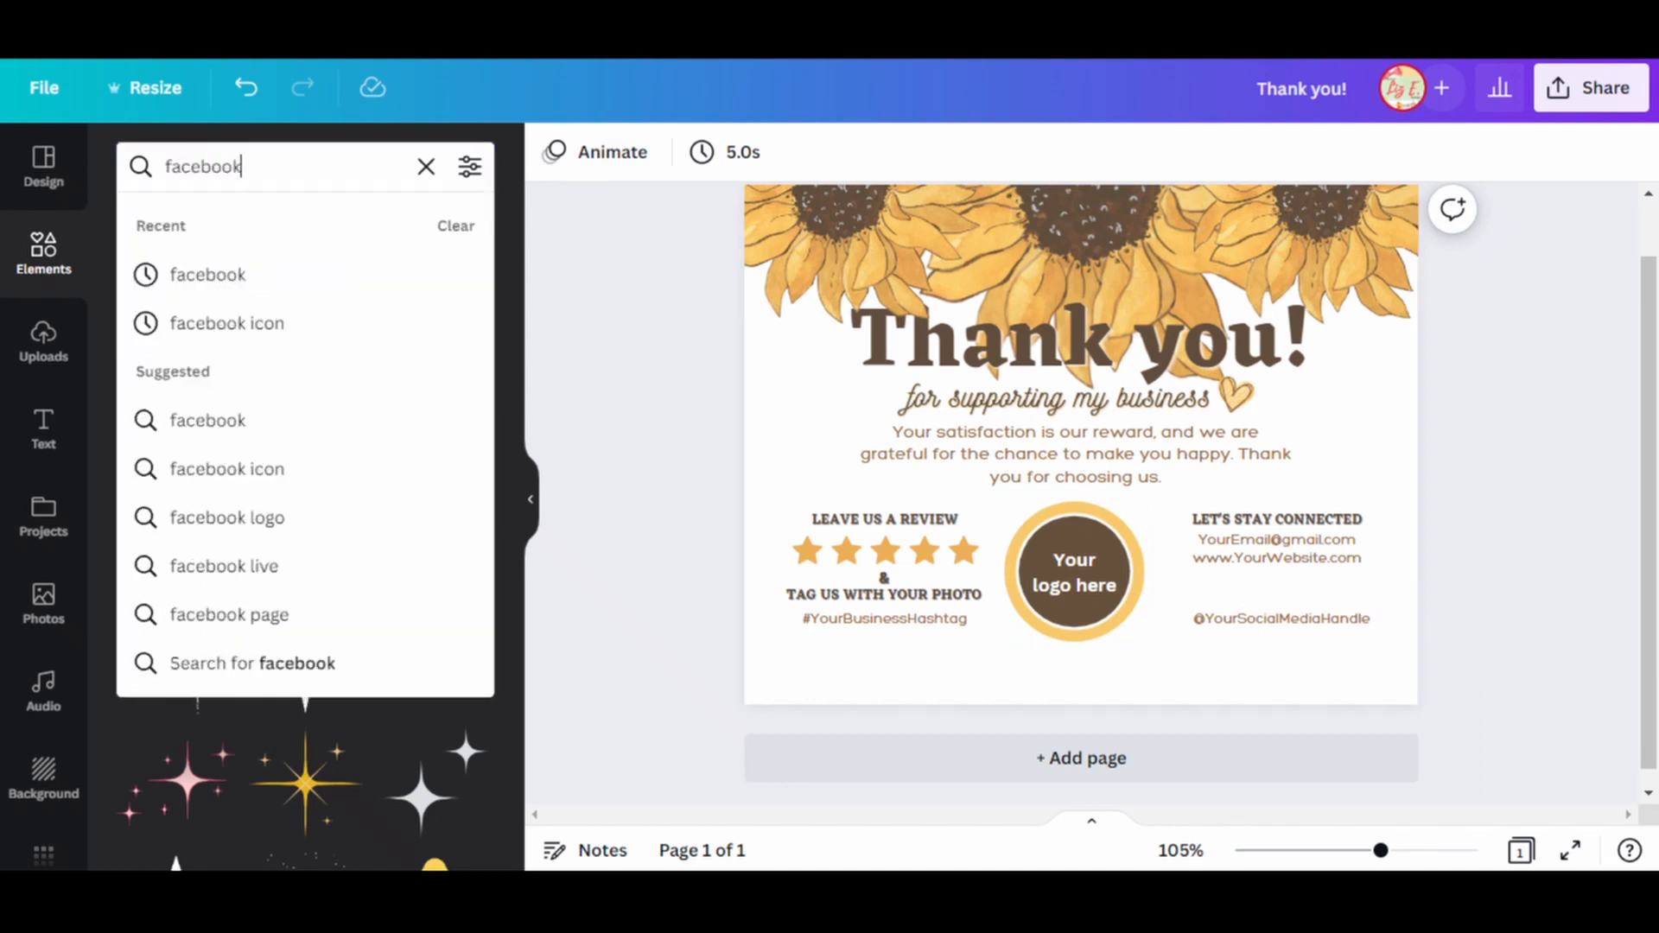
{"action": "left_click", "coordinate": [299, 313]}
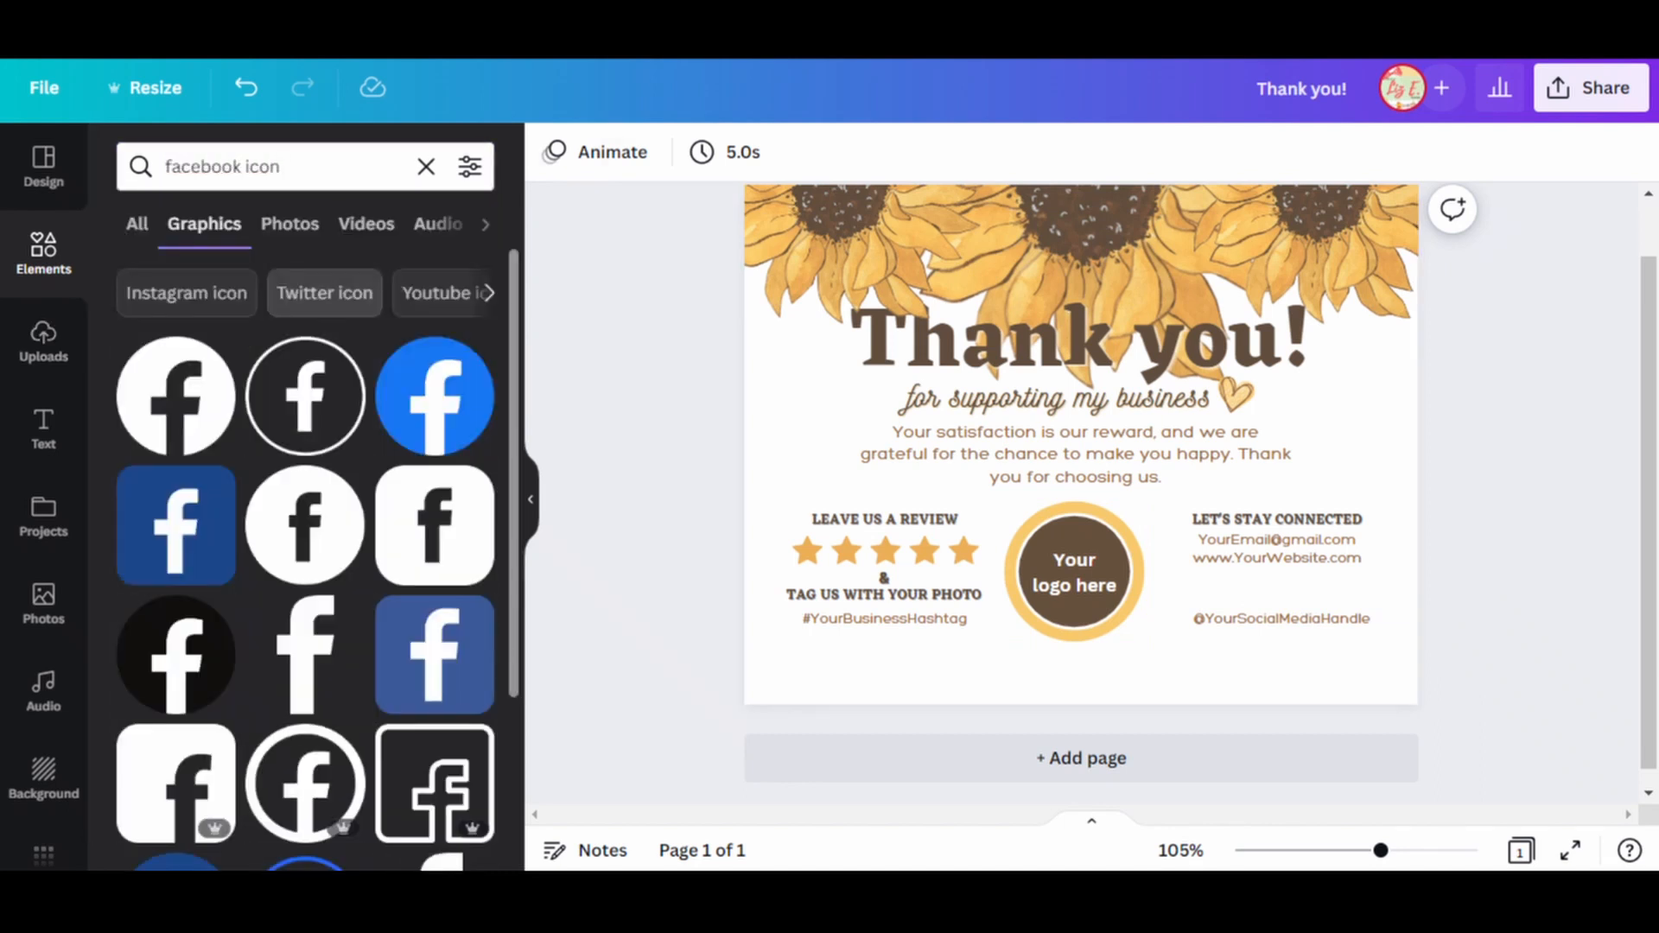
{"action": "left_click", "coordinate": [177, 396]}
{"action": "left_click_drag", "start_coordinate": [981, 344], "coordinate": [1240, 588]}
Recolor the Facebook icon with the same orange as the review stars.
{"action": "left_click", "coordinate": [553, 152]}
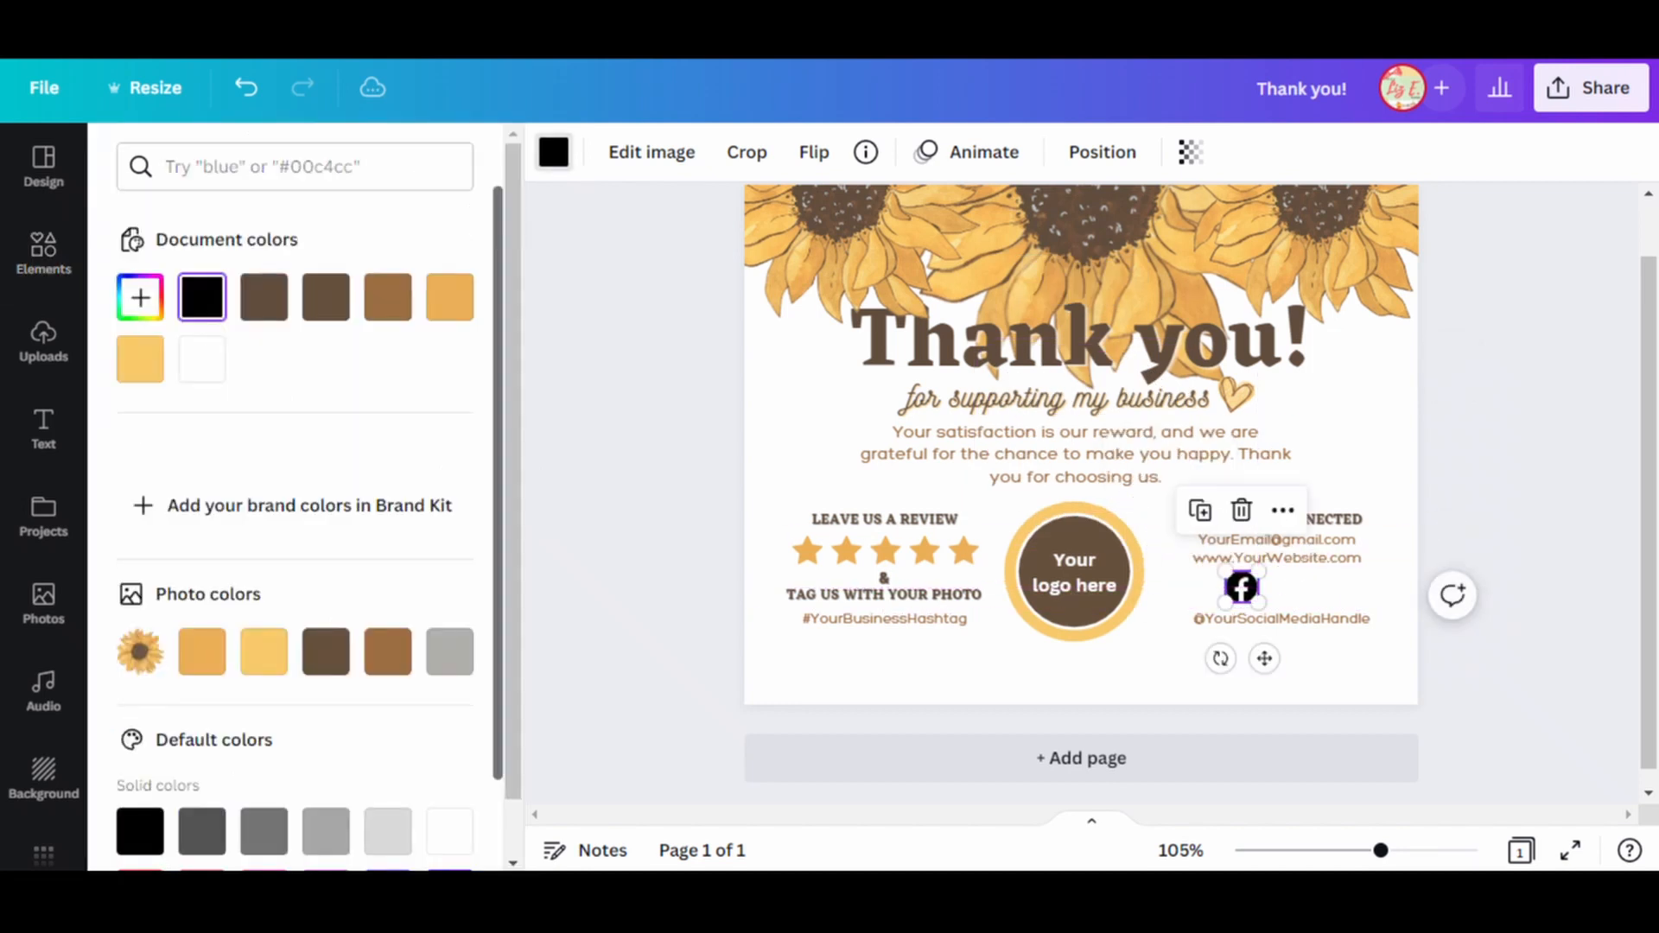
{"action": "left_click", "coordinate": [449, 297]}
{"action": "left_click", "coordinate": [639, 415]}
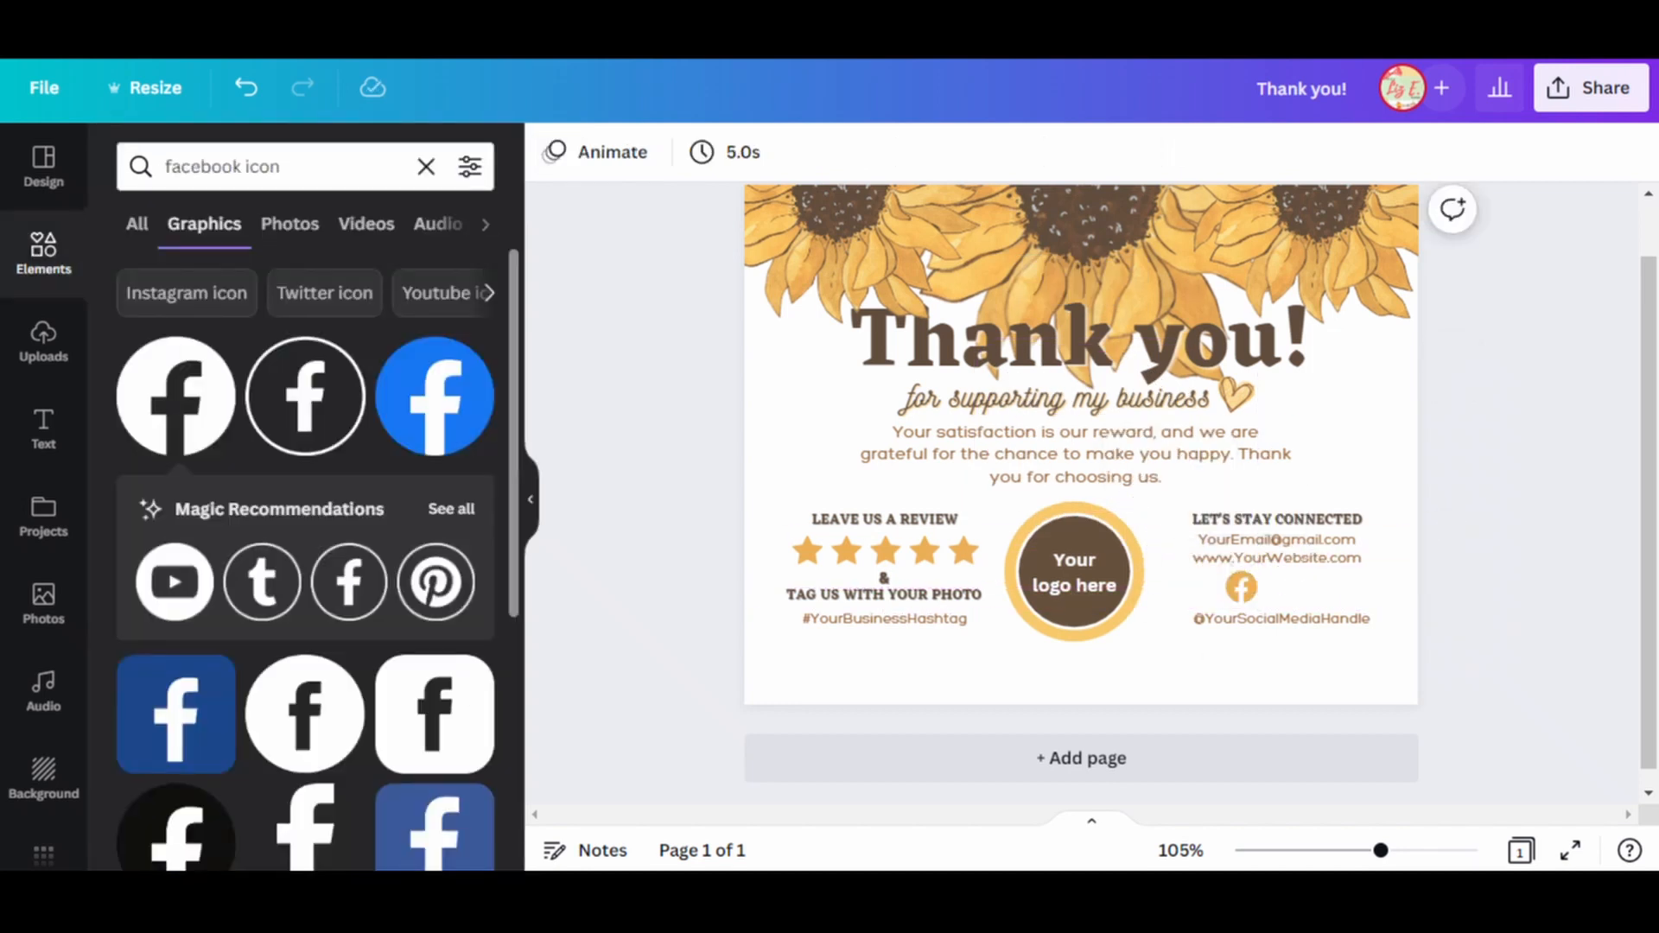
Add the matching round YouTube icon from the Magic Recommendations, shrink it and place it beside the Facebook icon.
{"action": "left_click", "coordinate": [451, 509]}
{"action": "left_click", "coordinate": [176, 329]}
{"action": "left_click_drag", "start_coordinate": [1080, 448], "coordinate": [1360, 550]}
{"action": "left_click_drag", "start_coordinate": [1255, 443], "coordinate": [1431, 617]}
{"action": "left_click_drag", "start_coordinate": [1447, 634], "coordinate": [1279, 587]}
Recolor the YouTube icon with the darker orange from the photo colors.
{"action": "left_click", "coordinate": [554, 152]}
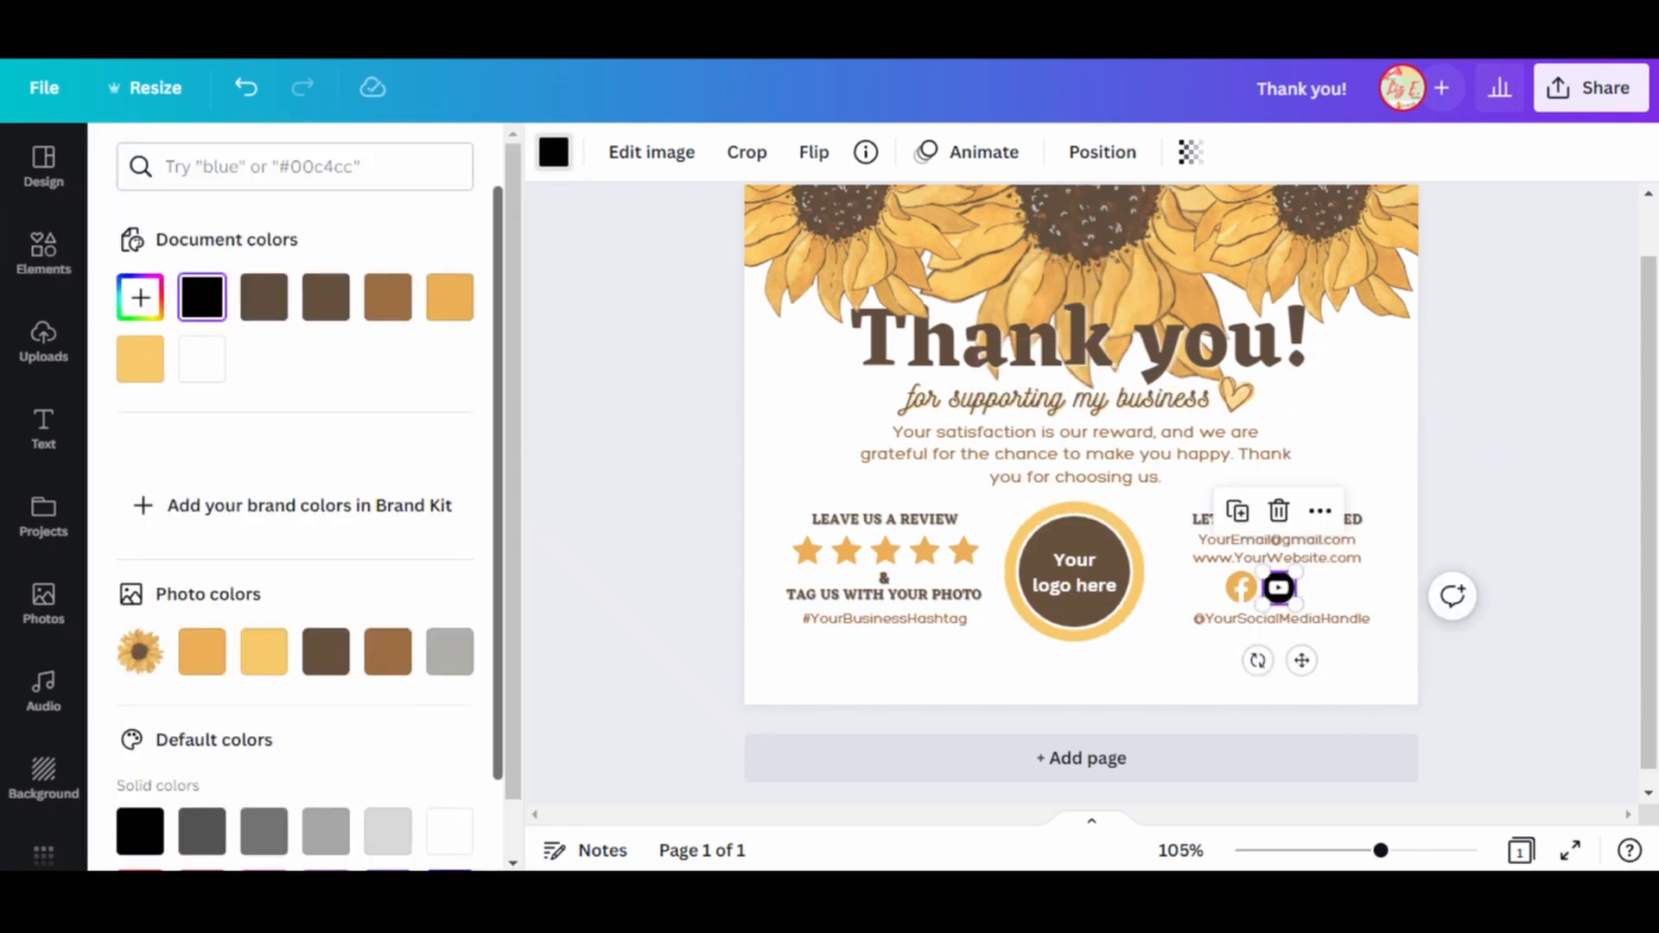
{"action": "left_click", "coordinate": [141, 359]}
{"action": "double_click", "coordinate": [201, 652]}
Leave the recommendations and search the graphics for "Twitter icon".
{"action": "scroll", "coordinate": [305, 647], "scroll_direction": "down", "scroll_amount": 6}
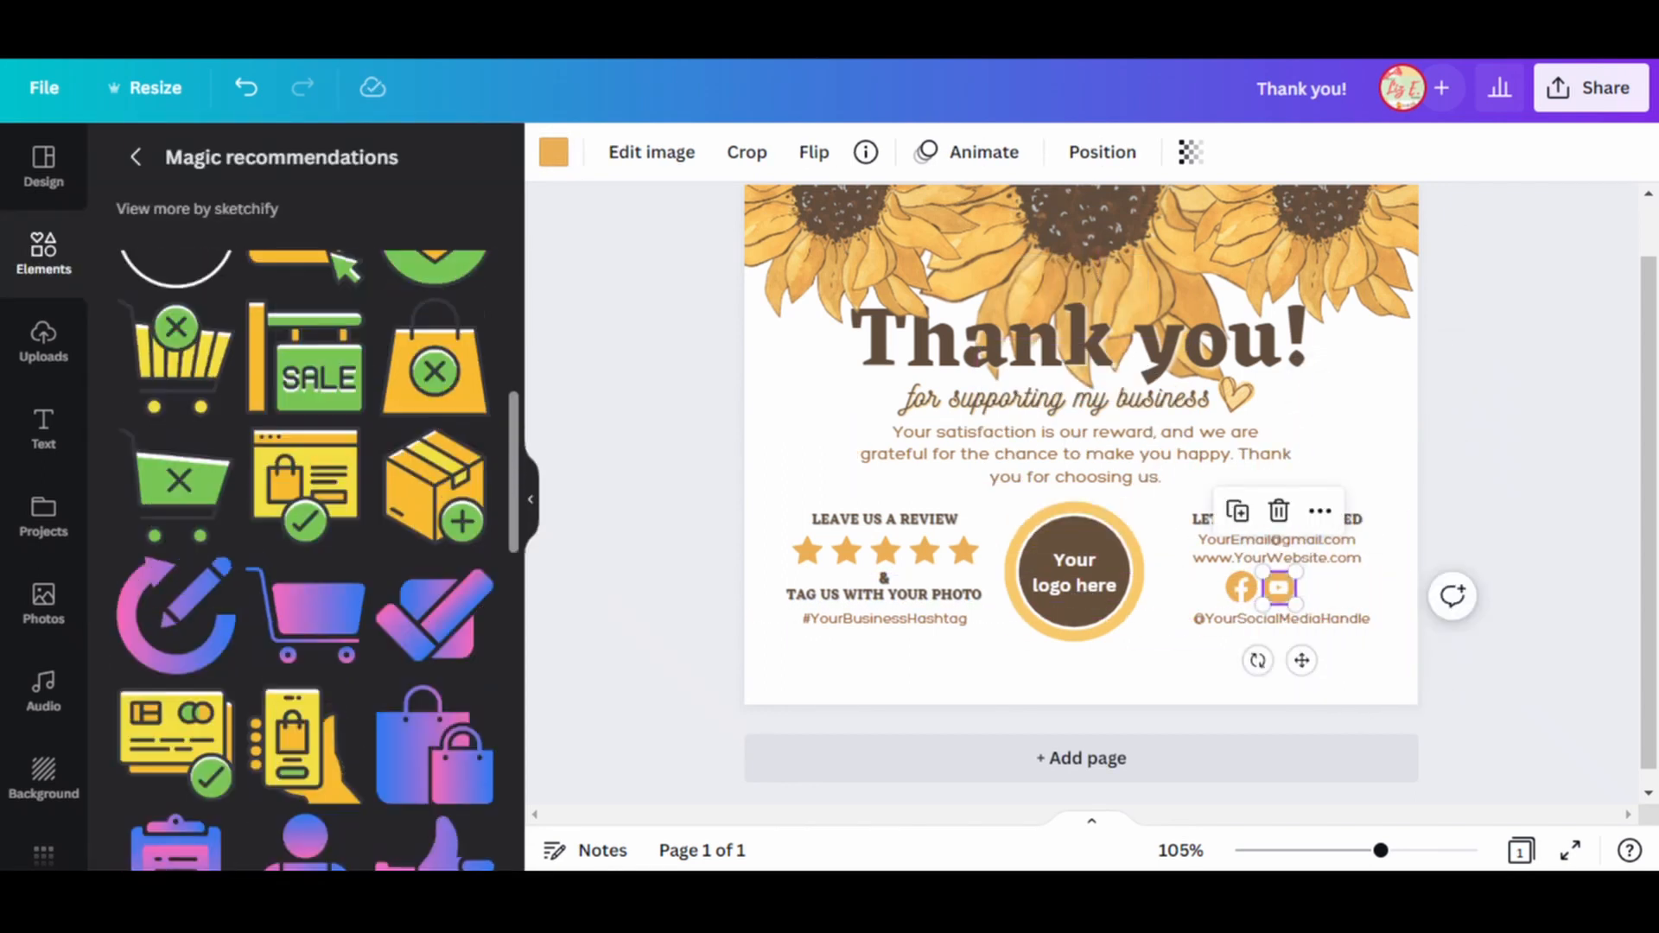
{"action": "scroll", "coordinate": [305, 648], "scroll_direction": "up", "scroll_amount": 6}
{"action": "left_click", "coordinate": [136, 157]}
{"action": "scroll", "coordinate": [305, 398], "scroll_direction": "down", "scroll_amount": 4}
{"action": "triple_click", "coordinate": [223, 167]}
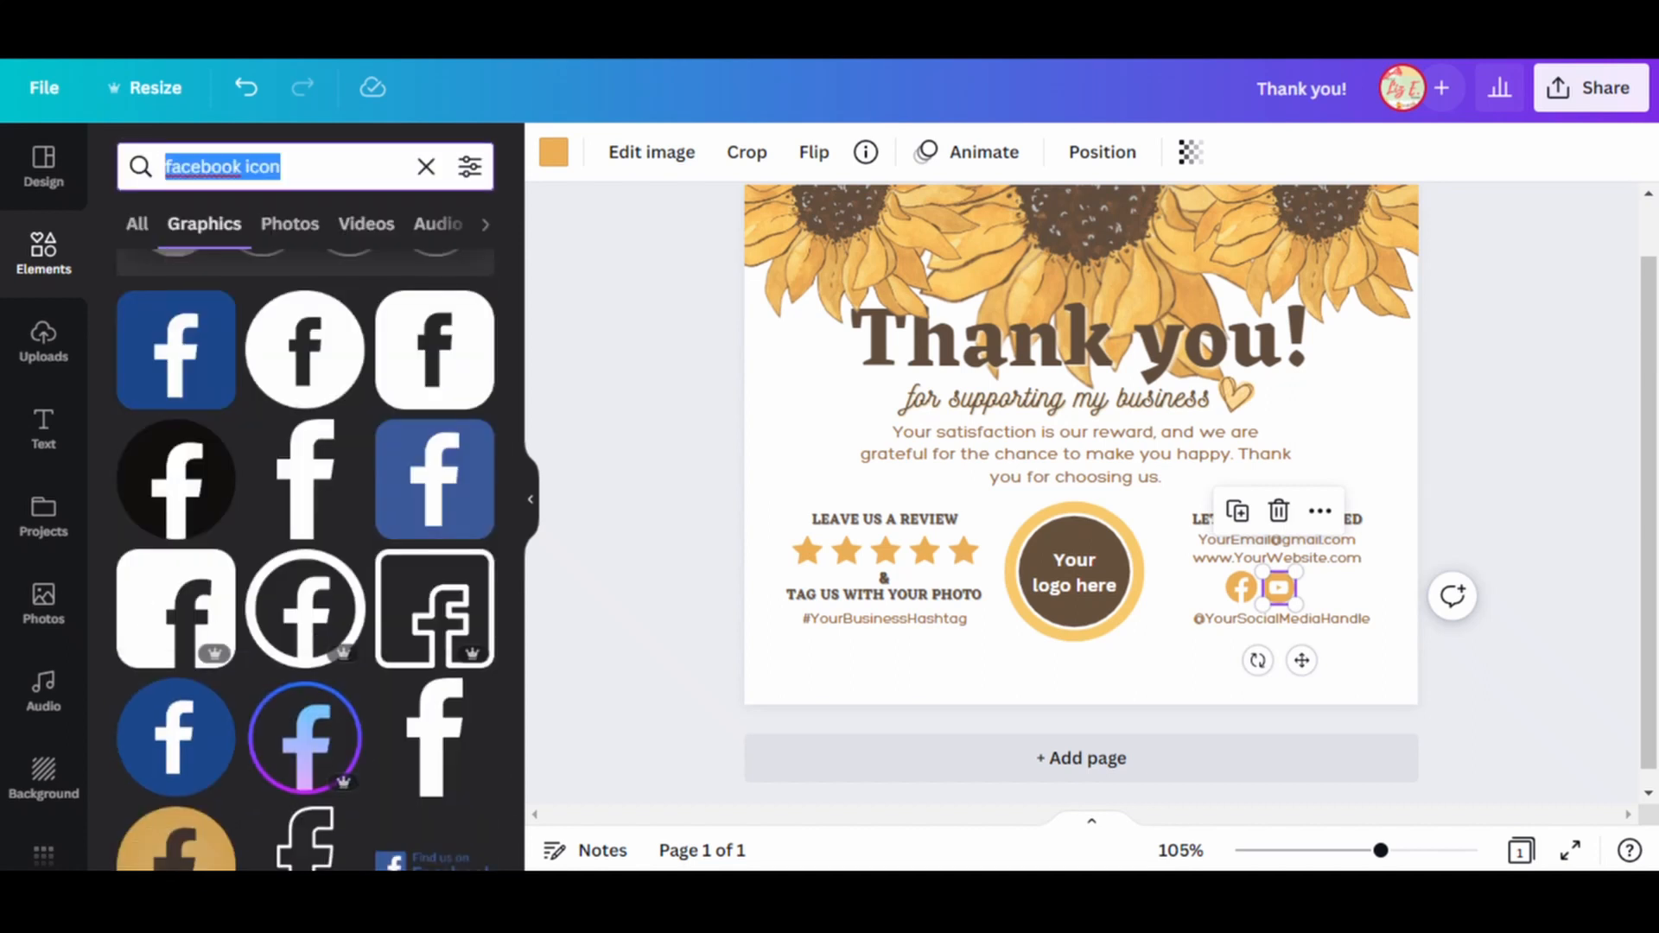
{"action": "type", "text": "twi"}
{"action": "left_click", "coordinate": [219, 274]}
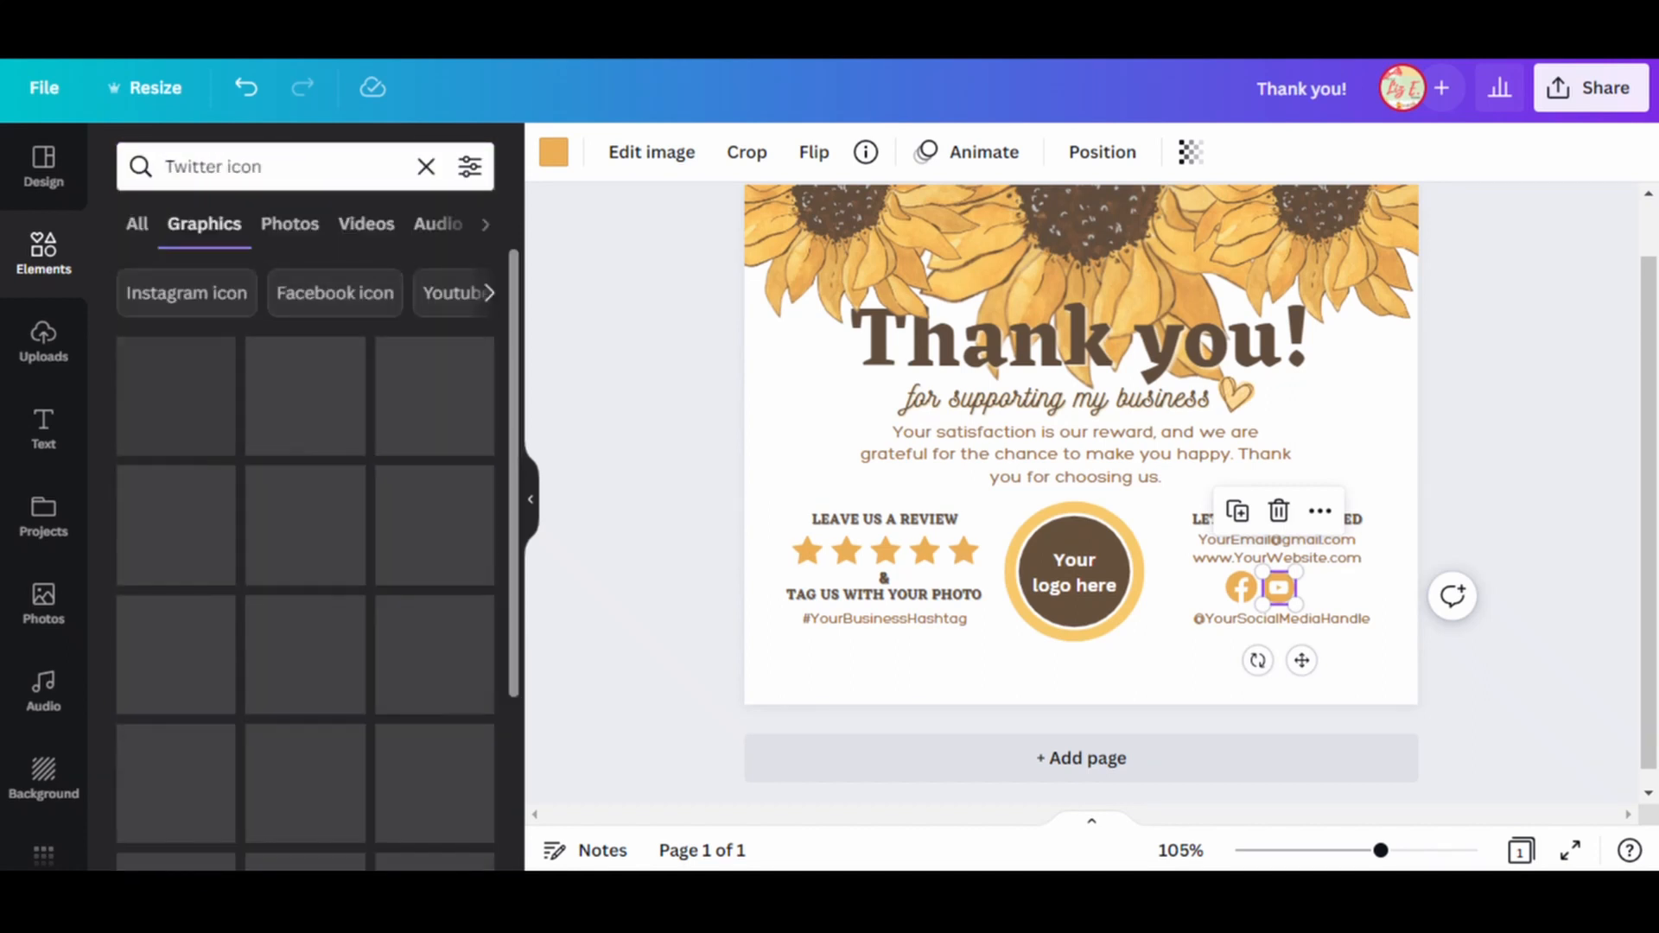
{"action": "left_click", "coordinate": [1525, 540]}
{"action": "key", "text": "Delete"}
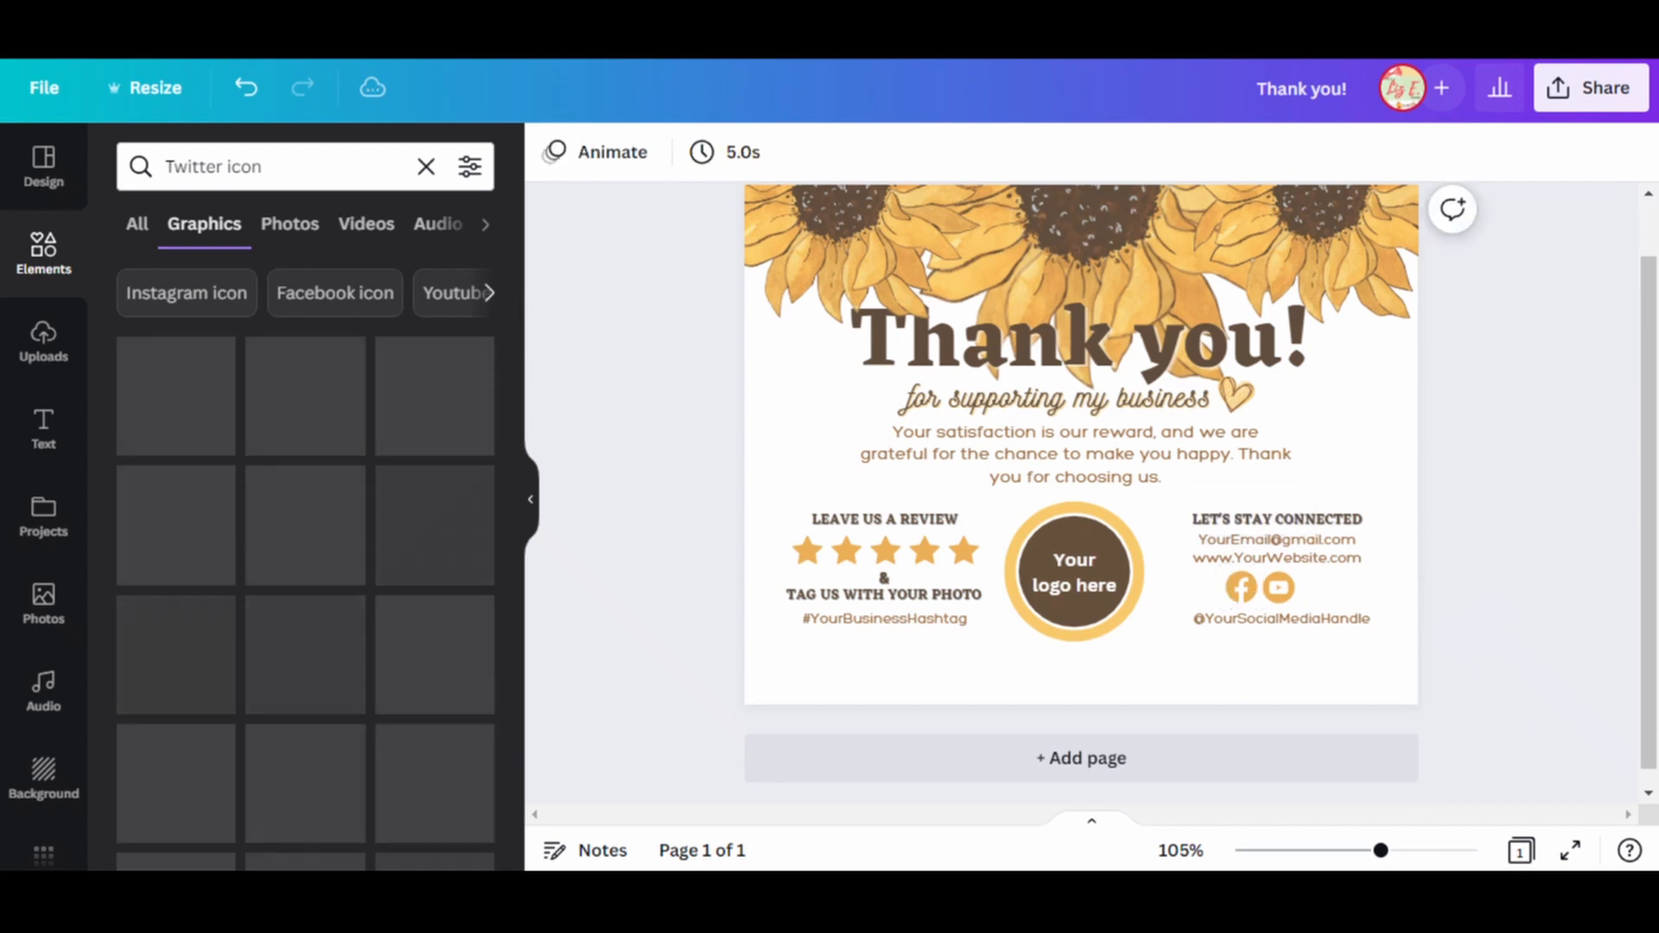
Add the solid round Twitter icon, shrink it to match the other icons and place it beside the YouTube icon.
{"action": "left_click", "coordinate": [178, 395]}
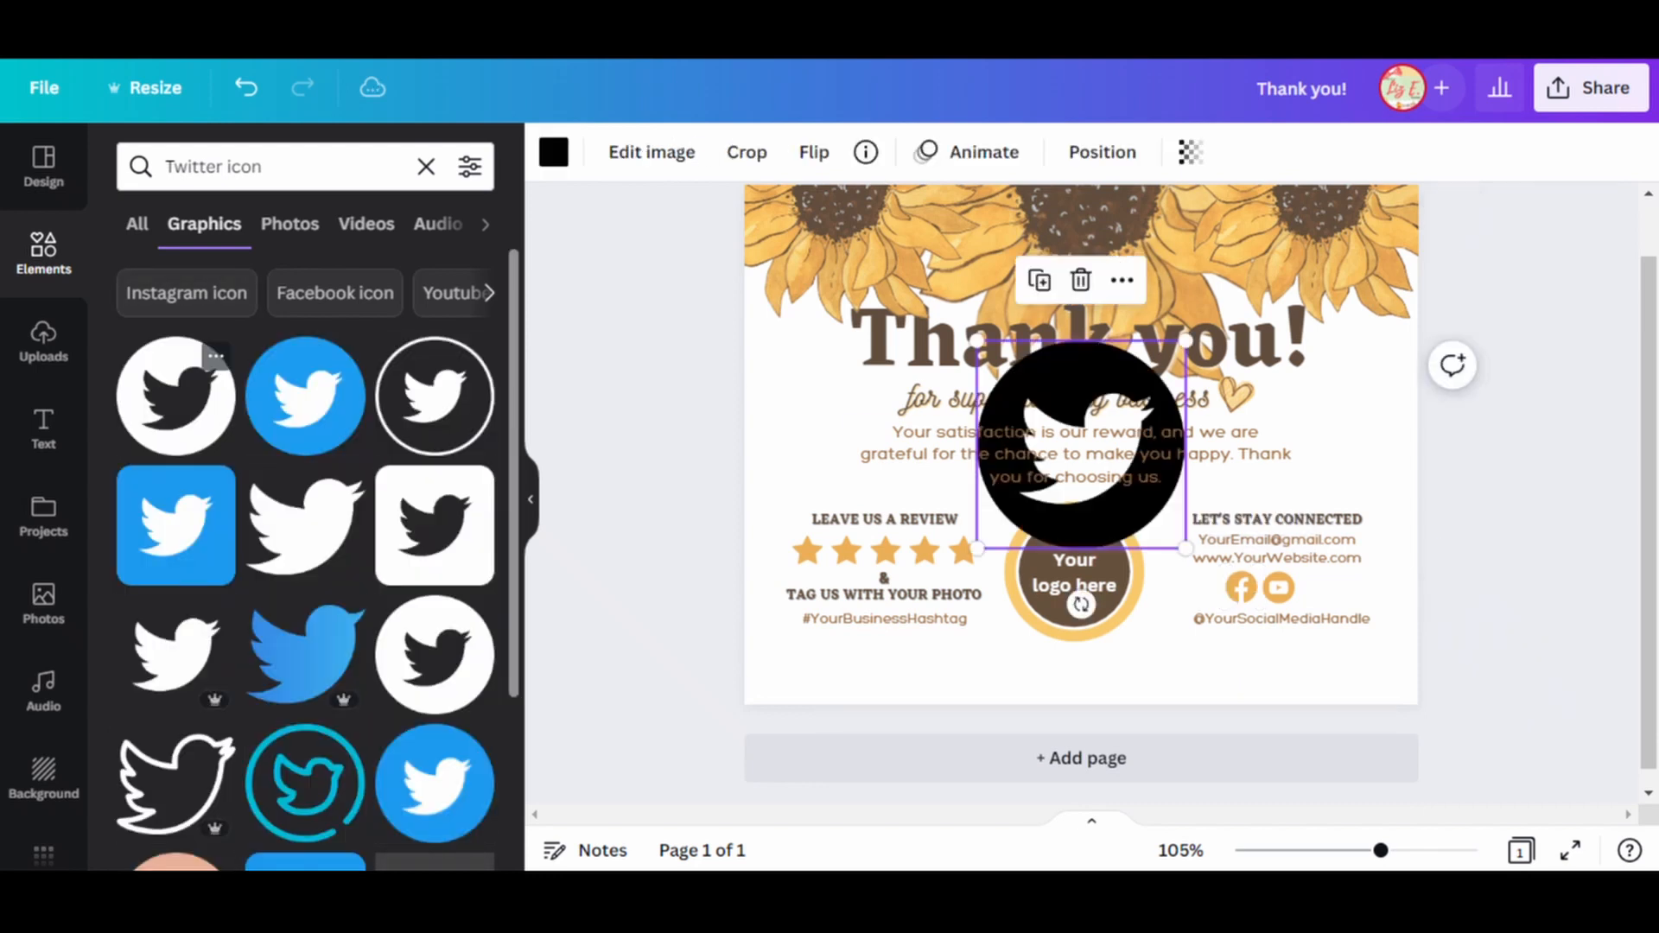
{"action": "left_click_drag", "start_coordinate": [979, 343], "coordinate": [1322, 592]}
{"action": "left_click_drag", "start_coordinate": [1342, 608], "coordinate": [1333, 601]}
{"action": "left_click", "coordinate": [1349, 596]}
Recolor the Twitter icon with the darker orange from the photo colors and align it with the YouTube icon.
{"action": "left_click", "coordinate": [1316, 585]}
{"action": "left_click", "coordinate": [554, 152]}
{"action": "left_click", "coordinate": [201, 651]}
{"action": "left_click", "coordinate": [1491, 622]}
{"action": "left_click", "coordinate": [1317, 586]}
{"action": "left_click_drag", "start_coordinate": [1340, 658], "coordinate": [1342, 661]}
{"action": "left_click", "coordinate": [1490, 643]}
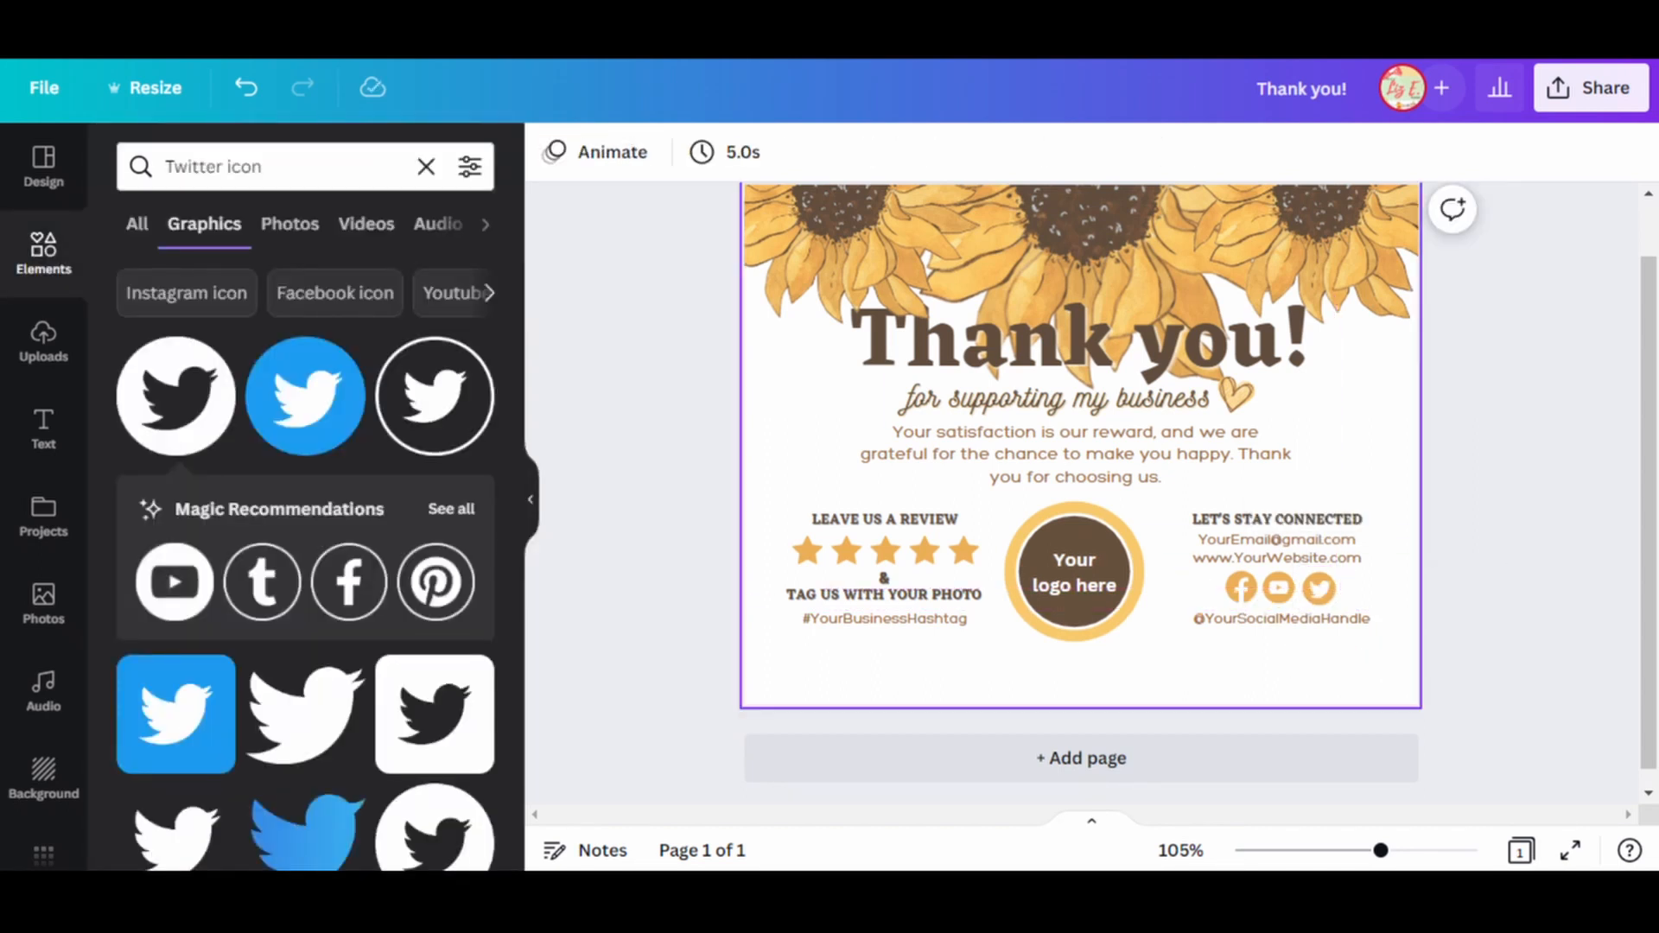
Search the graphics for "instagram icon" and add the solid round Instagram icon to the card.
{"action": "type", "text": "insta"}
{"action": "left_click", "coordinate": [231, 275]}
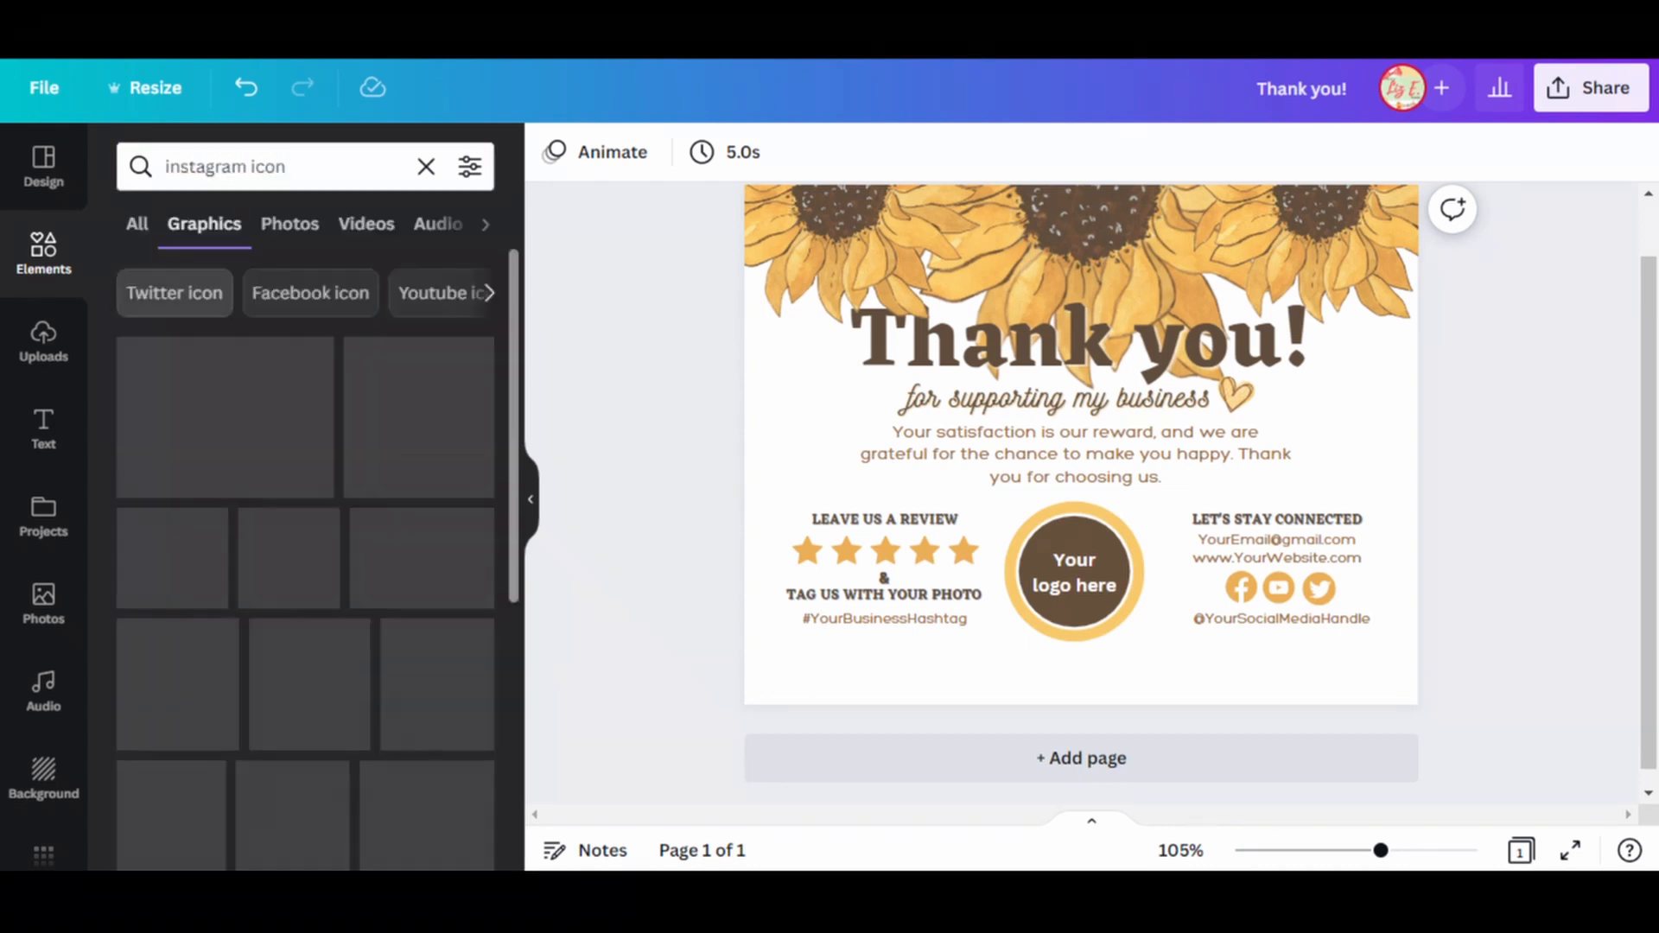
{"action": "left_click", "coordinate": [305, 395]}
Recolor the Instagram icon with the darker orange, shrink it and place it beside the Twitter icon.
{"action": "left_click", "coordinate": [554, 153]}
{"action": "left_click", "coordinate": [202, 651]}
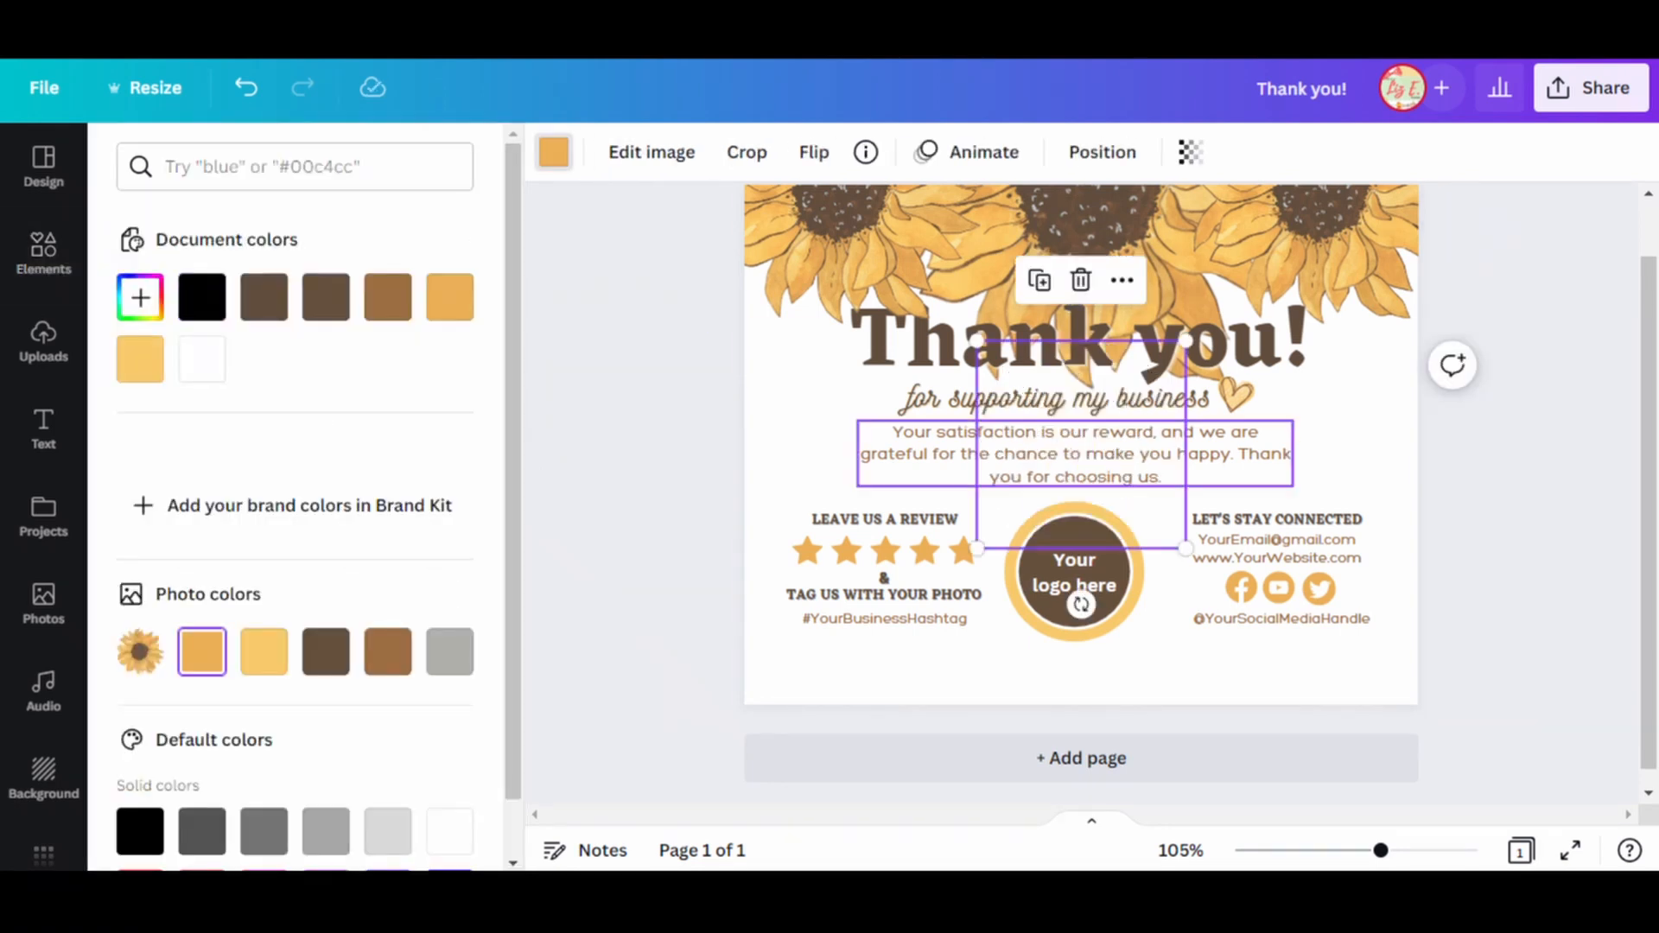
{"action": "left_click_drag", "start_coordinate": [977, 339], "coordinate": [1355, 587]}
{"action": "left_click", "coordinate": [1469, 644]}
Move the row of four social media icons so that it is centered above the social media handle.
{"action": "left_click", "coordinate": [1318, 588]}
{"action": "left_click_drag", "start_coordinate": [1394, 596], "coordinate": [1224, 587]}
{"action": "left_click", "coordinate": [1468, 643]}
{"action": "scroll", "coordinate": [1469, 643], "scroll_direction": "down", "scroll_amount": 1}
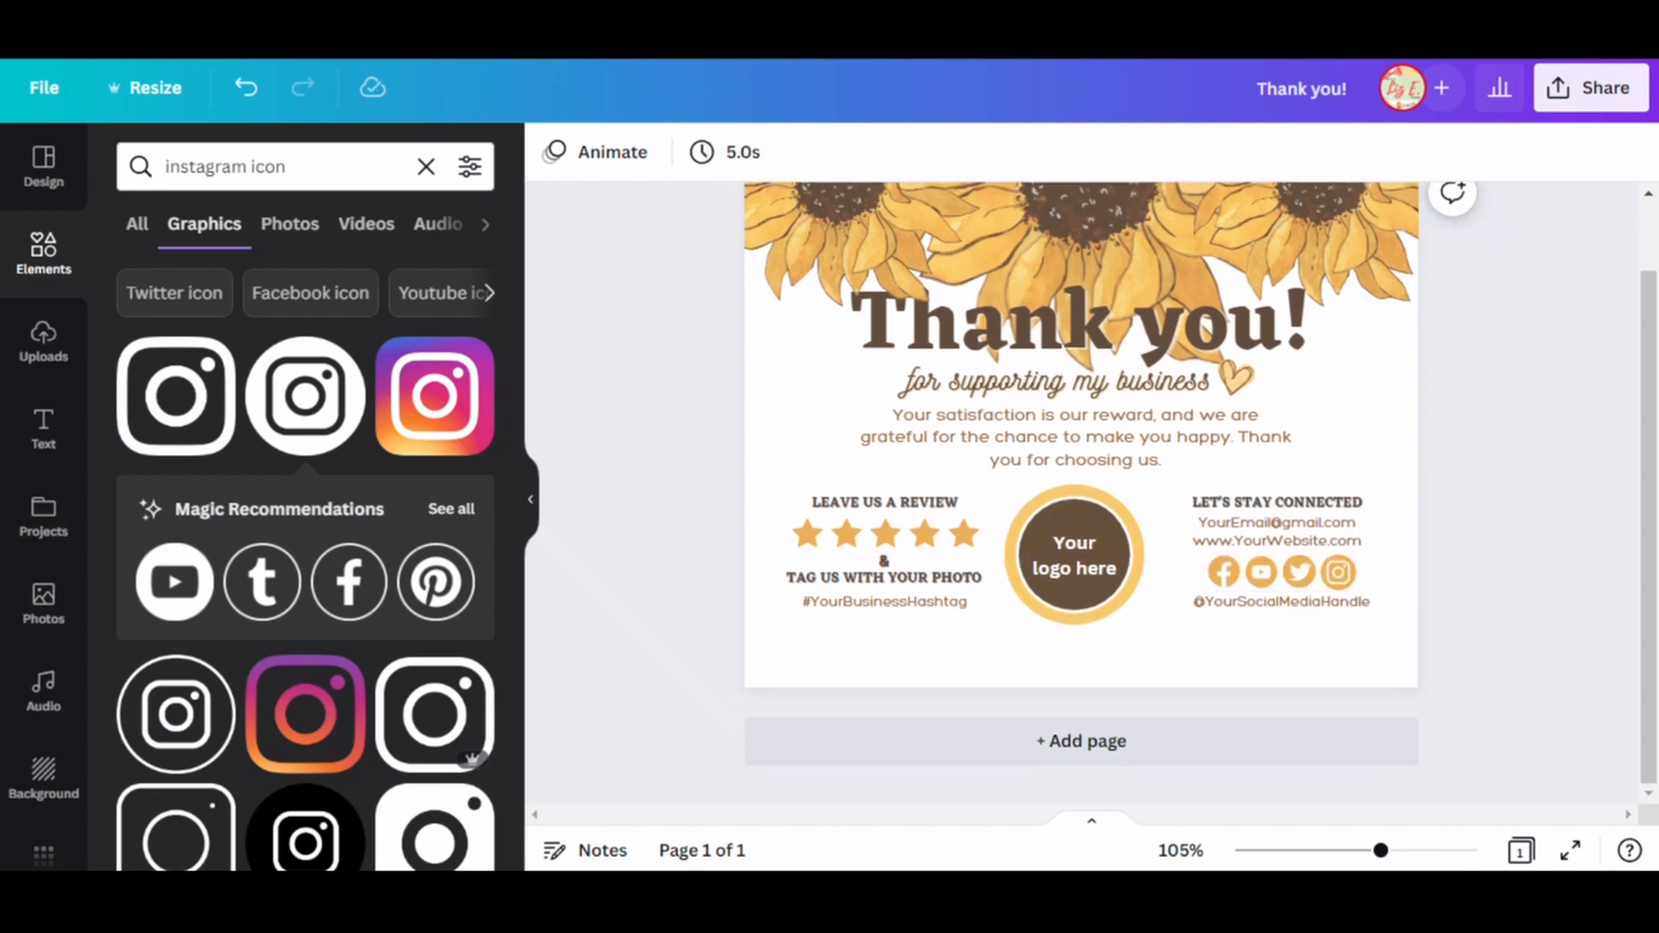
Add a straight line below the hashtag, near the card's lower edge, and give it the short-dash style.
{"action": "scroll", "coordinate": [1469, 644], "scroll_direction": "up", "scroll_amount": 1}
{"action": "left_click", "coordinate": [43, 253]}
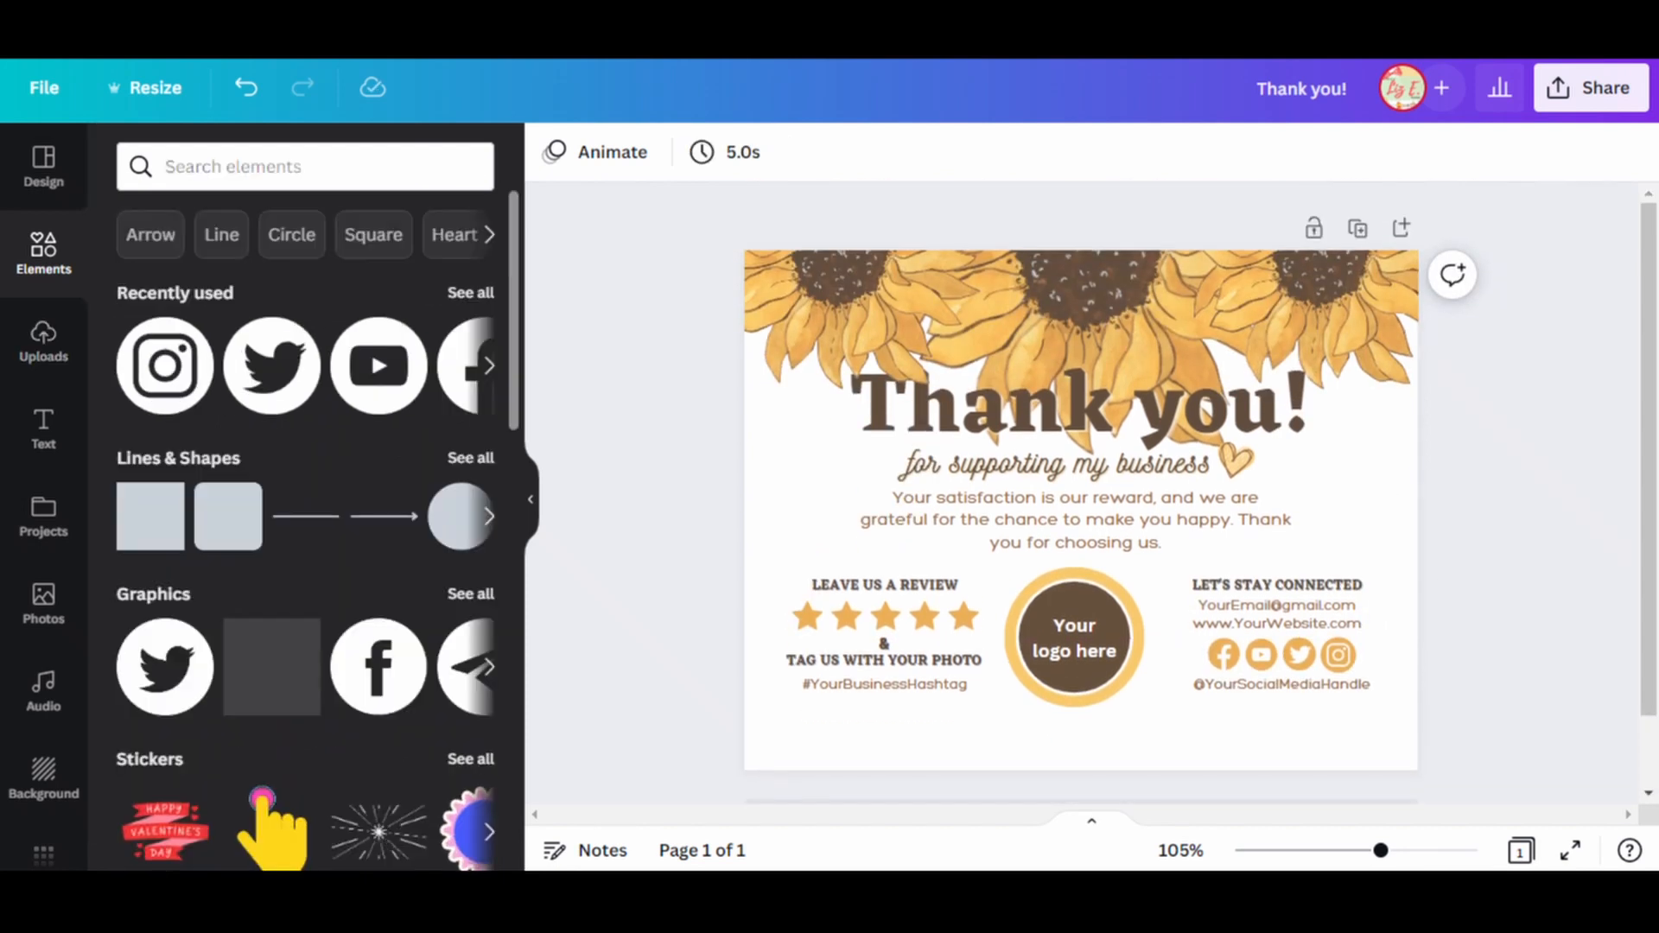
{"action": "left_click", "coordinate": [306, 516]}
{"action": "left_click_drag", "start_coordinate": [1080, 510], "coordinate": [858, 736]}
{"action": "left_click", "coordinate": [613, 152]}
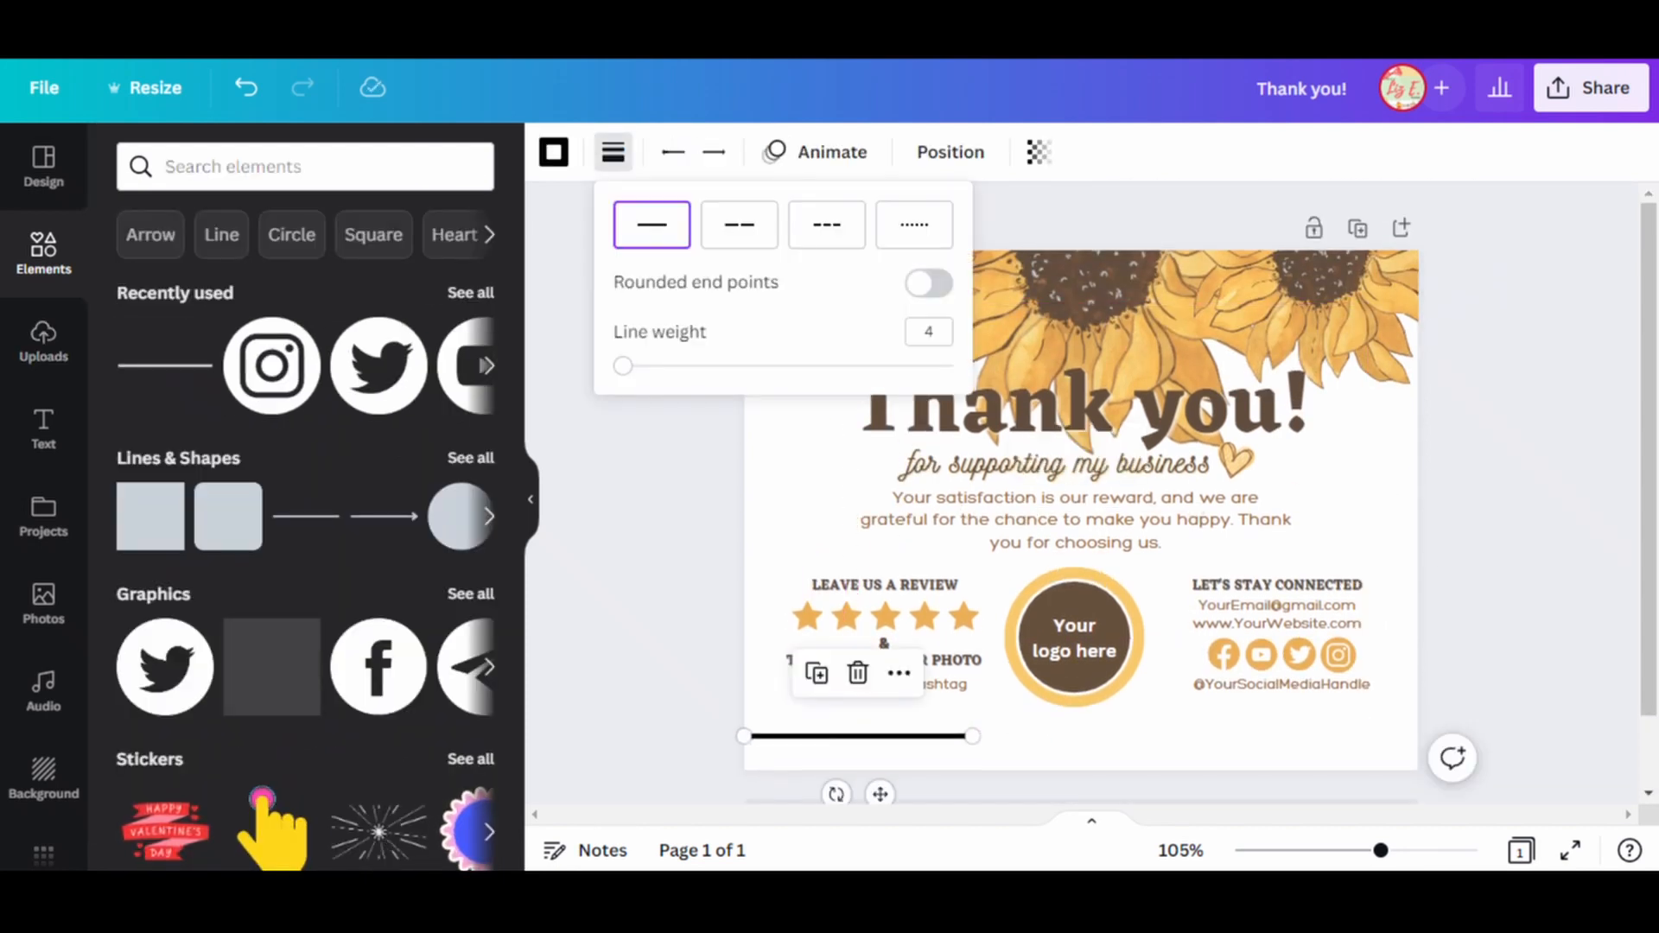
{"action": "left_click", "coordinate": [827, 224]}
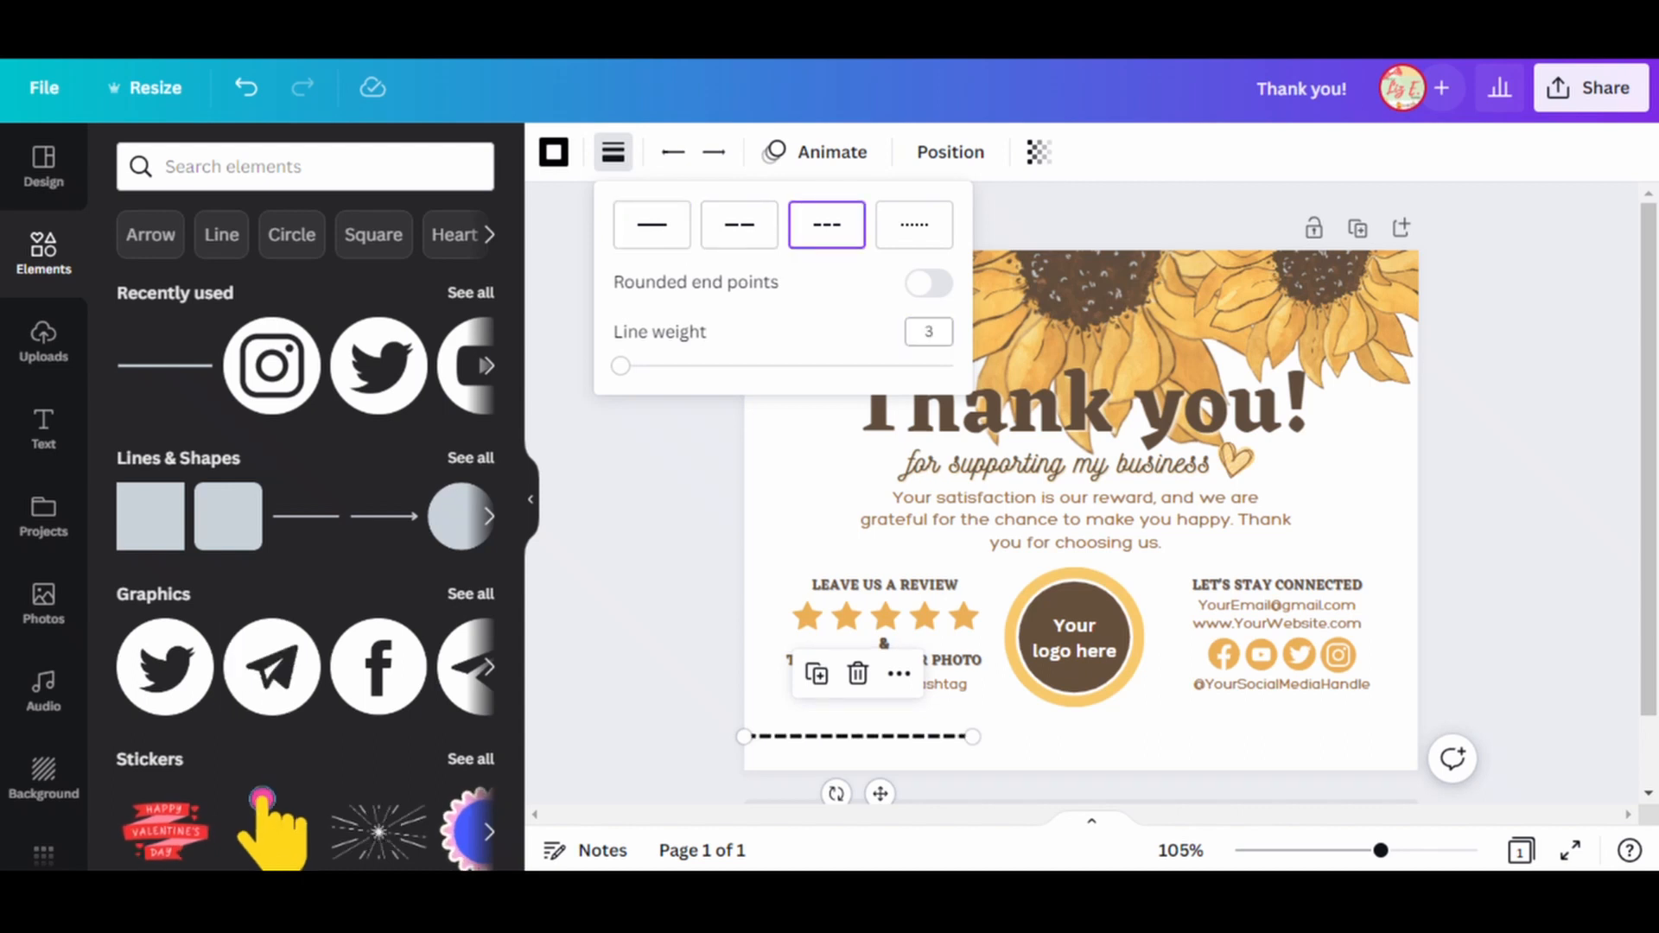
Recolor the dashed line with the darker orange from the photo colors and stretch it across the card's full width.
{"action": "left_click", "coordinate": [554, 152]}
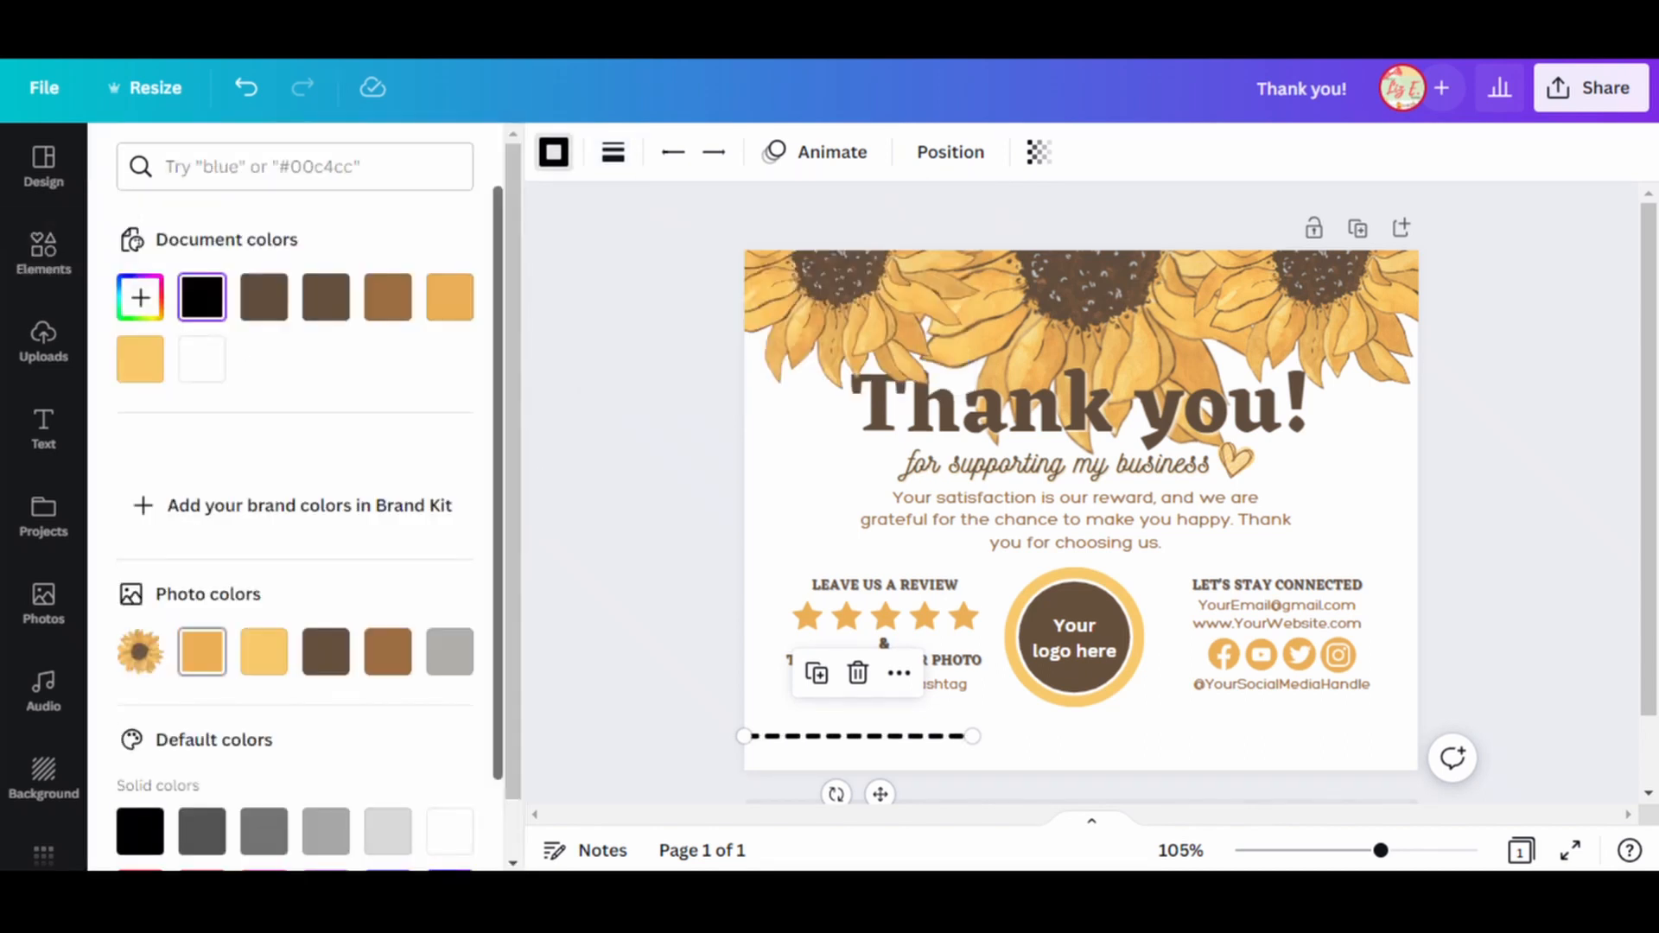
{"action": "left_click", "coordinate": [201, 652]}
{"action": "left_click_drag", "start_coordinate": [972, 736], "coordinate": [1421, 737]}
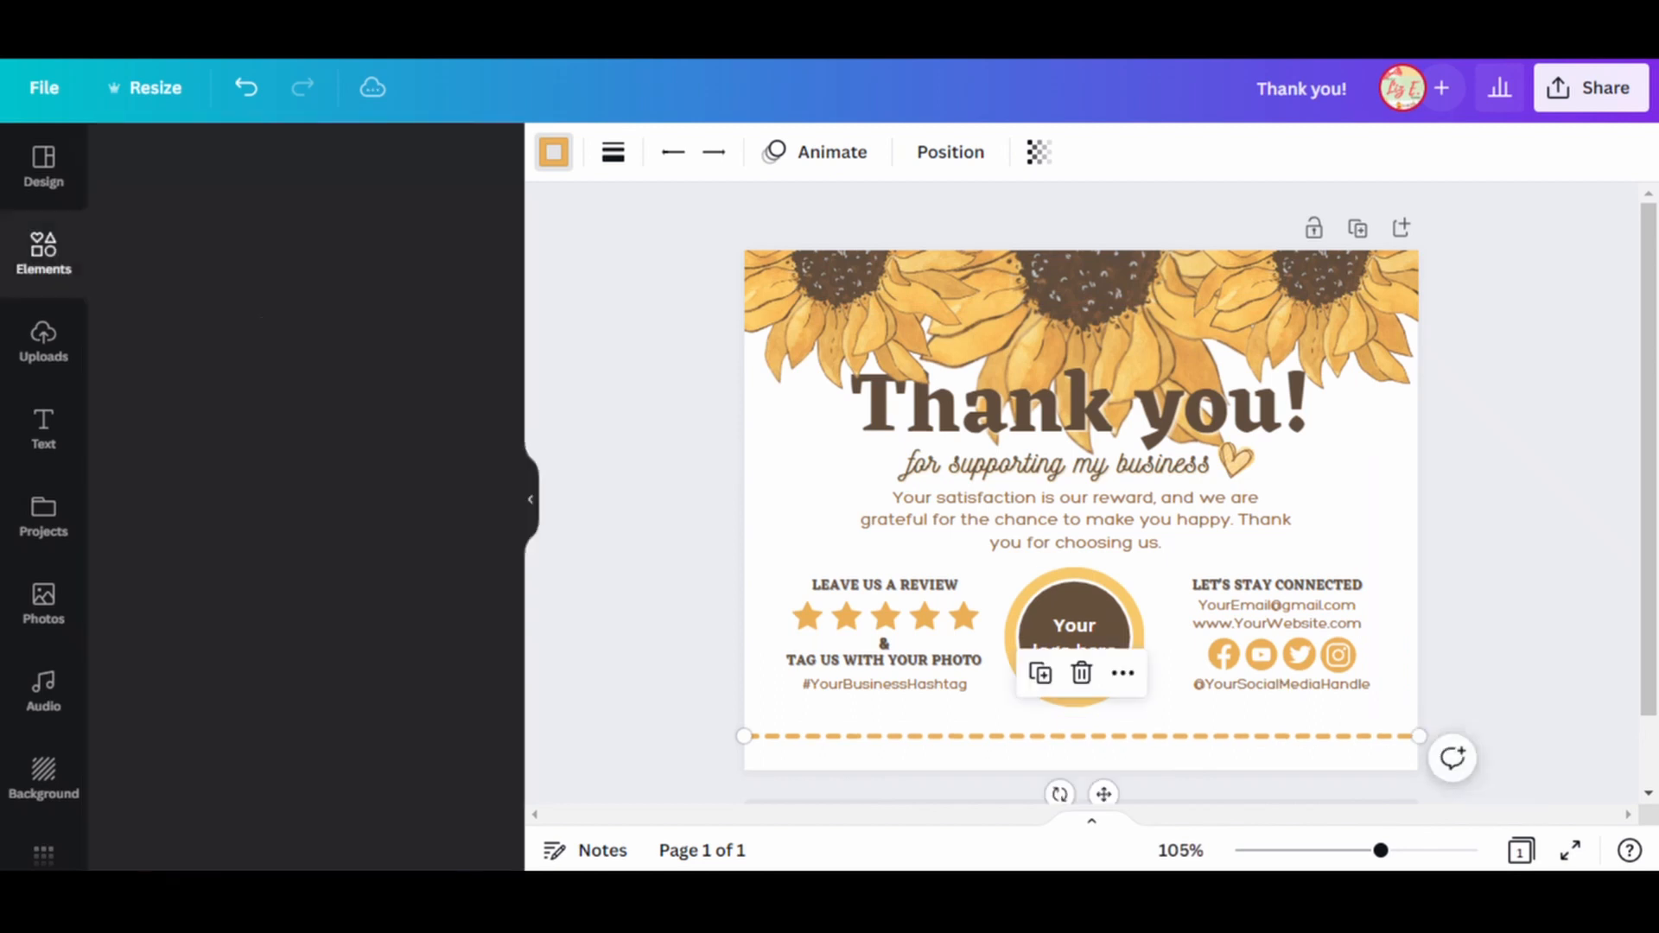
{"action": "left_click", "coordinate": [1482, 736]}
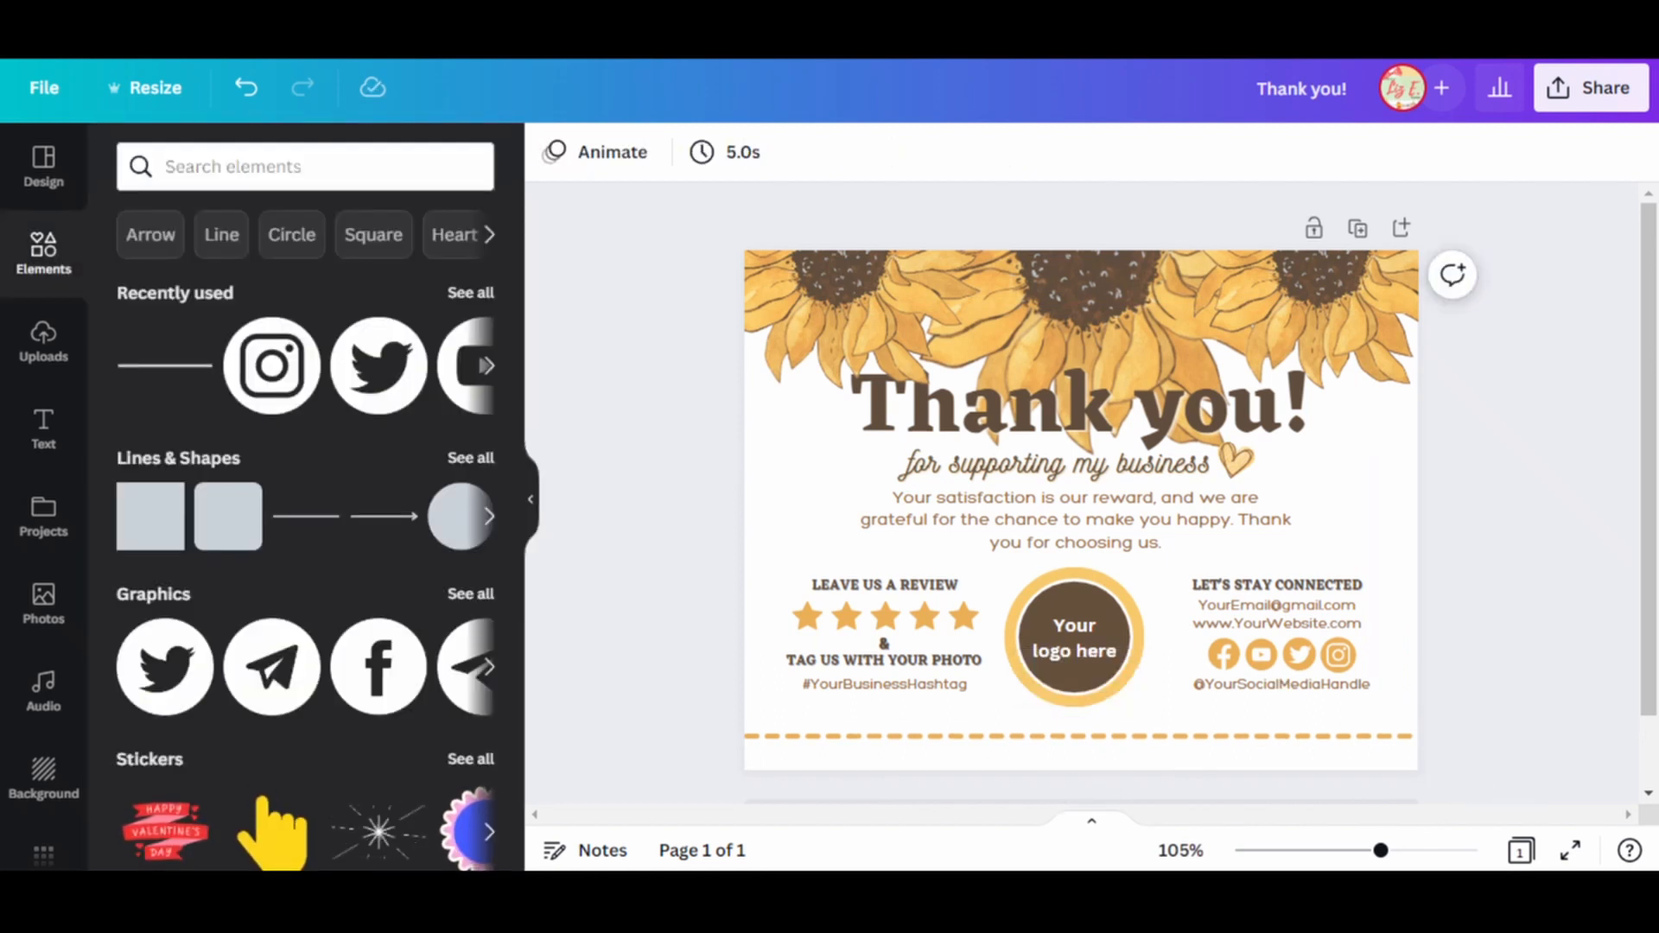
Increase the line weight of the orange dashed line.
{"action": "left_click", "coordinate": [1081, 736]}
{"action": "left_click", "coordinate": [613, 152]}
{"action": "key", "text": "Escape"}
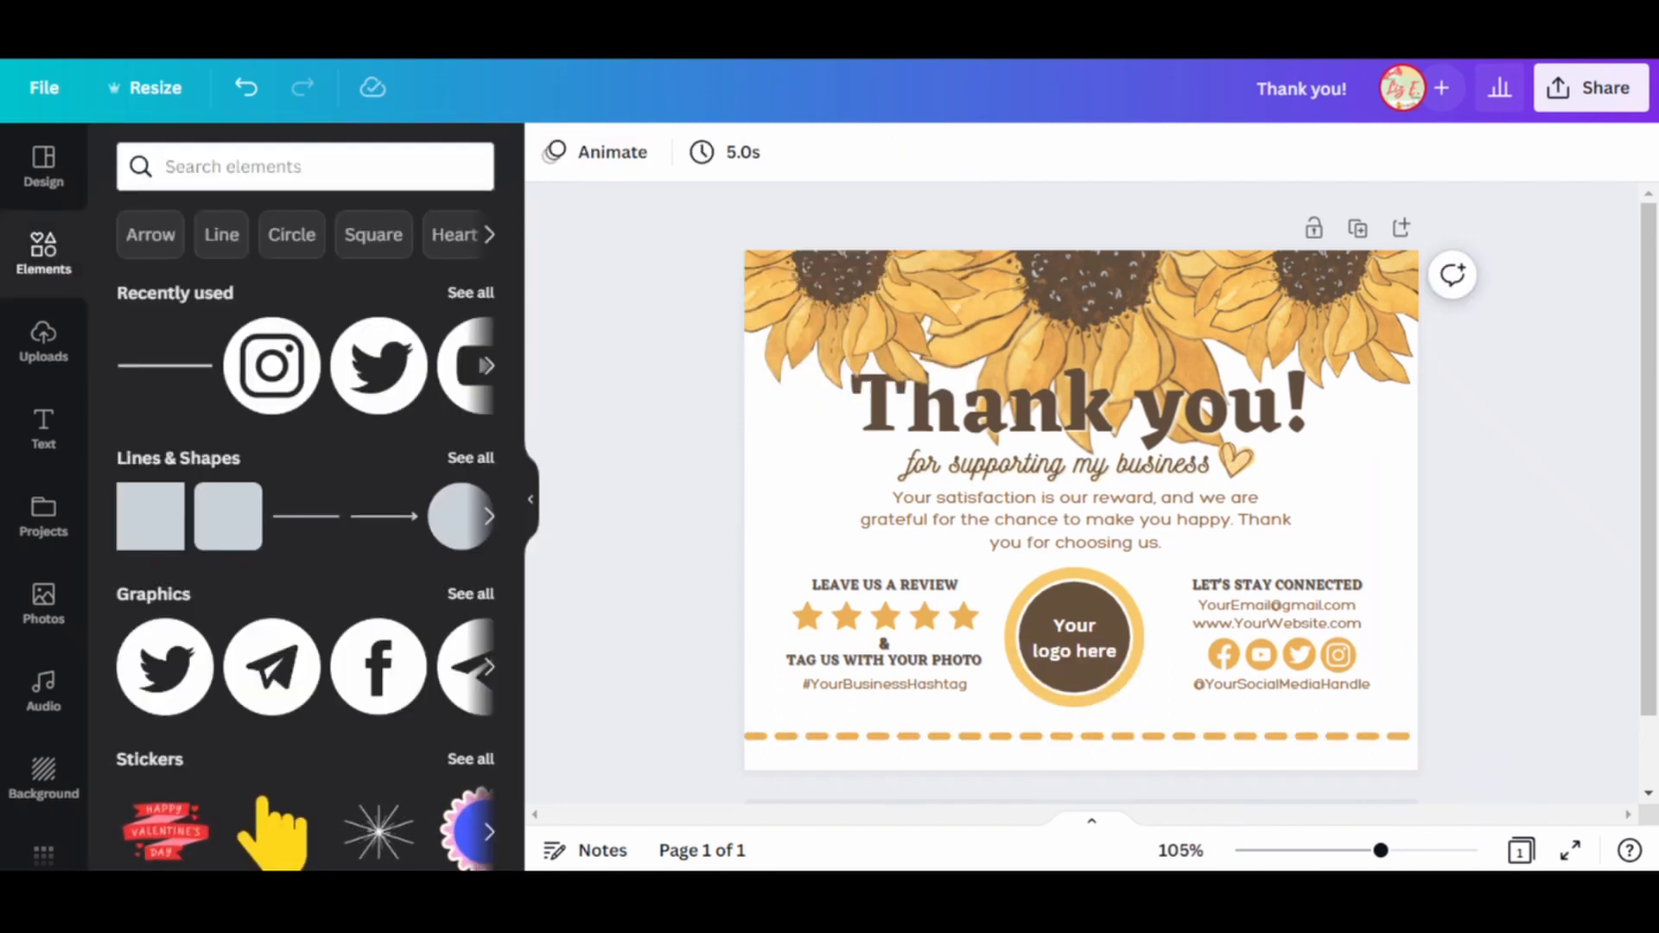
{"action": "left_click", "coordinate": [1210, 521]}
{"action": "left_click", "coordinate": [1282, 685]}
{"action": "key", "text": "ctrl+c"}
{"action": "left_click", "coordinate": [1281, 736]}
{"action": "key", "text": "ctrl+v"}
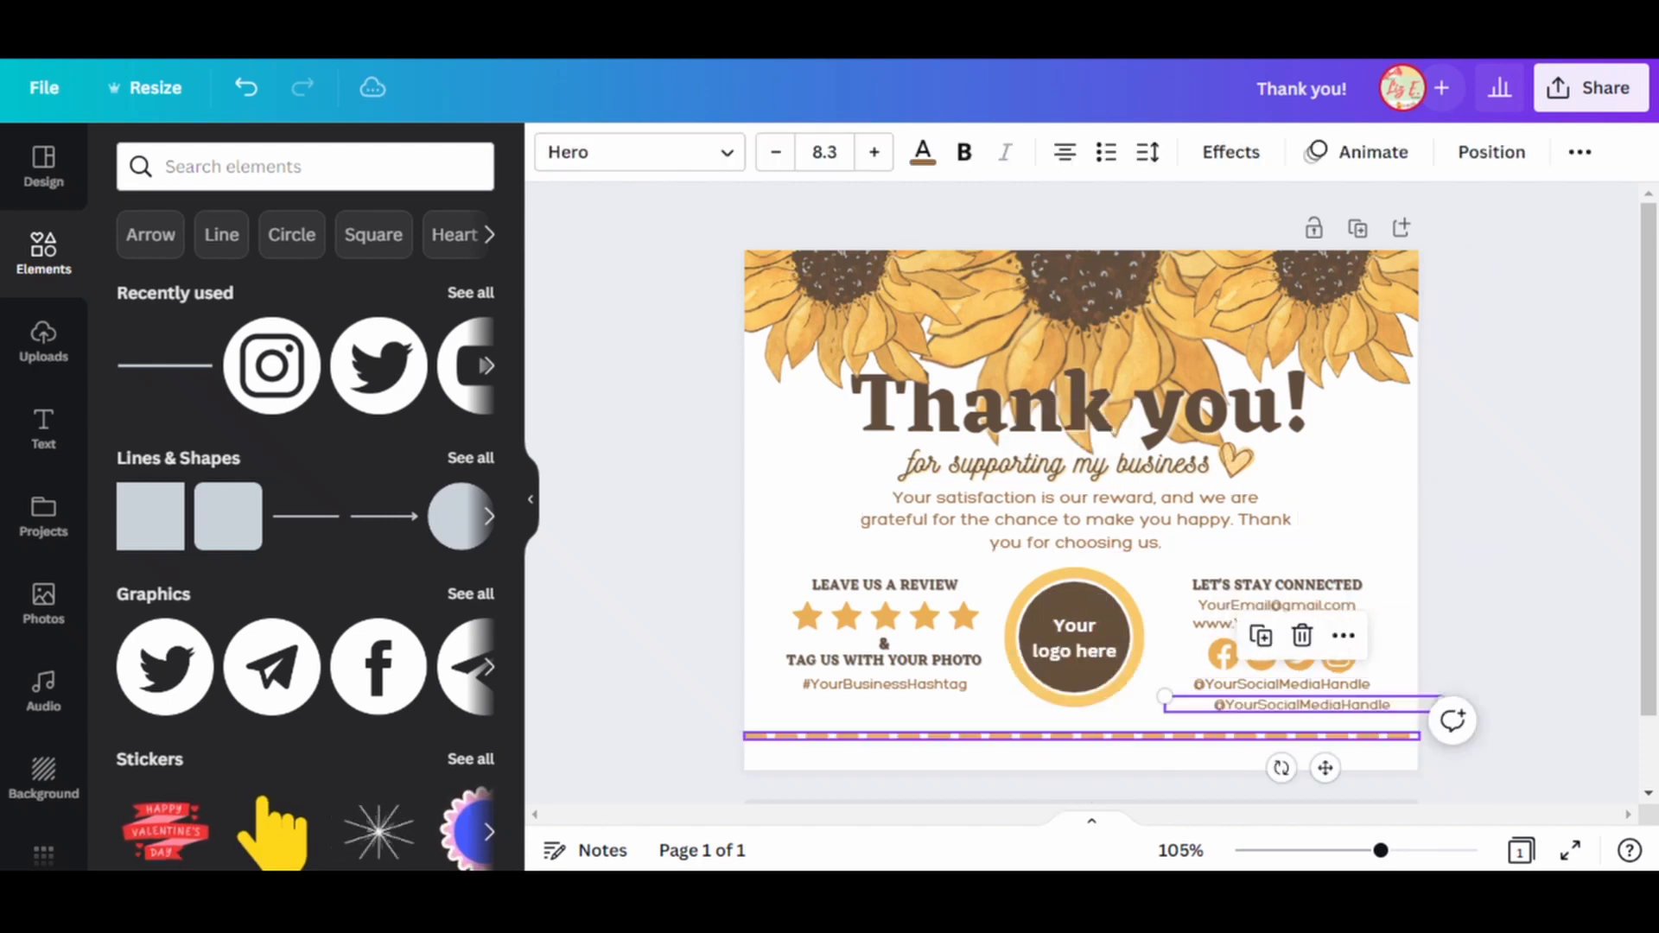
{"action": "left_click_drag", "start_coordinate": [1300, 705], "coordinate": [1074, 754]}
{"action": "double_click", "coordinate": [1074, 755]}
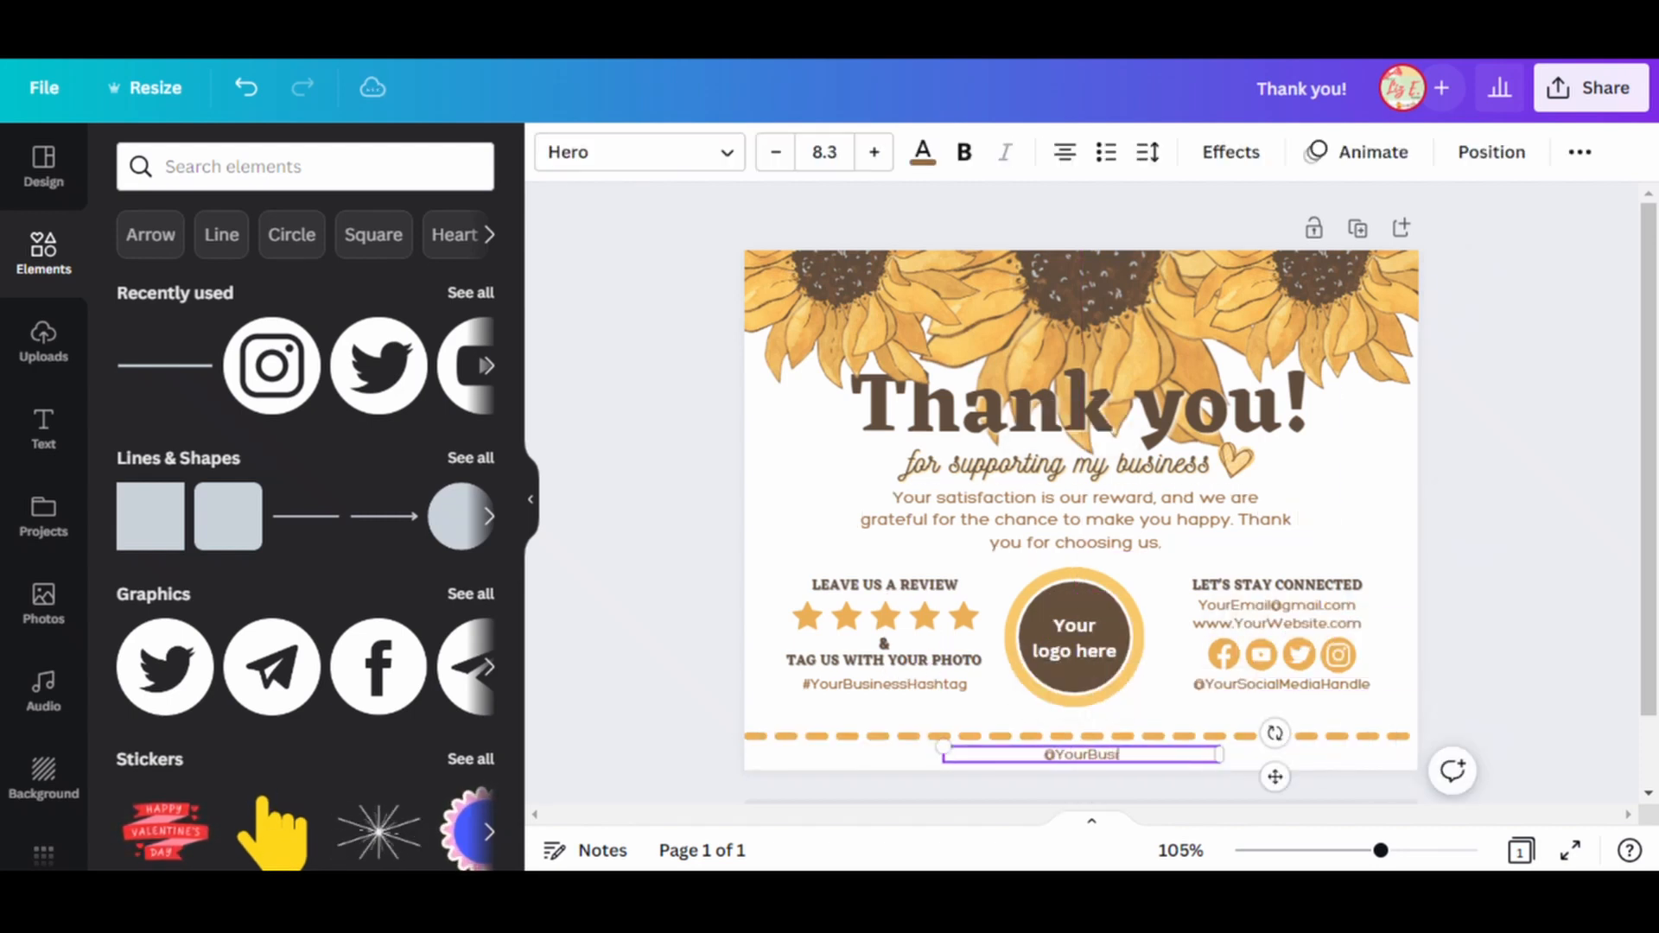
{"action": "type", "text": "YourBusinessName"}
{"action": "key", "text": "Escape"}
{"action": "key", "text": "Escape"}
Shrink the two outer sunflowers slightly and nudge the middle sunflower up a little.
{"action": "left_click", "coordinate": [1122, 318]}
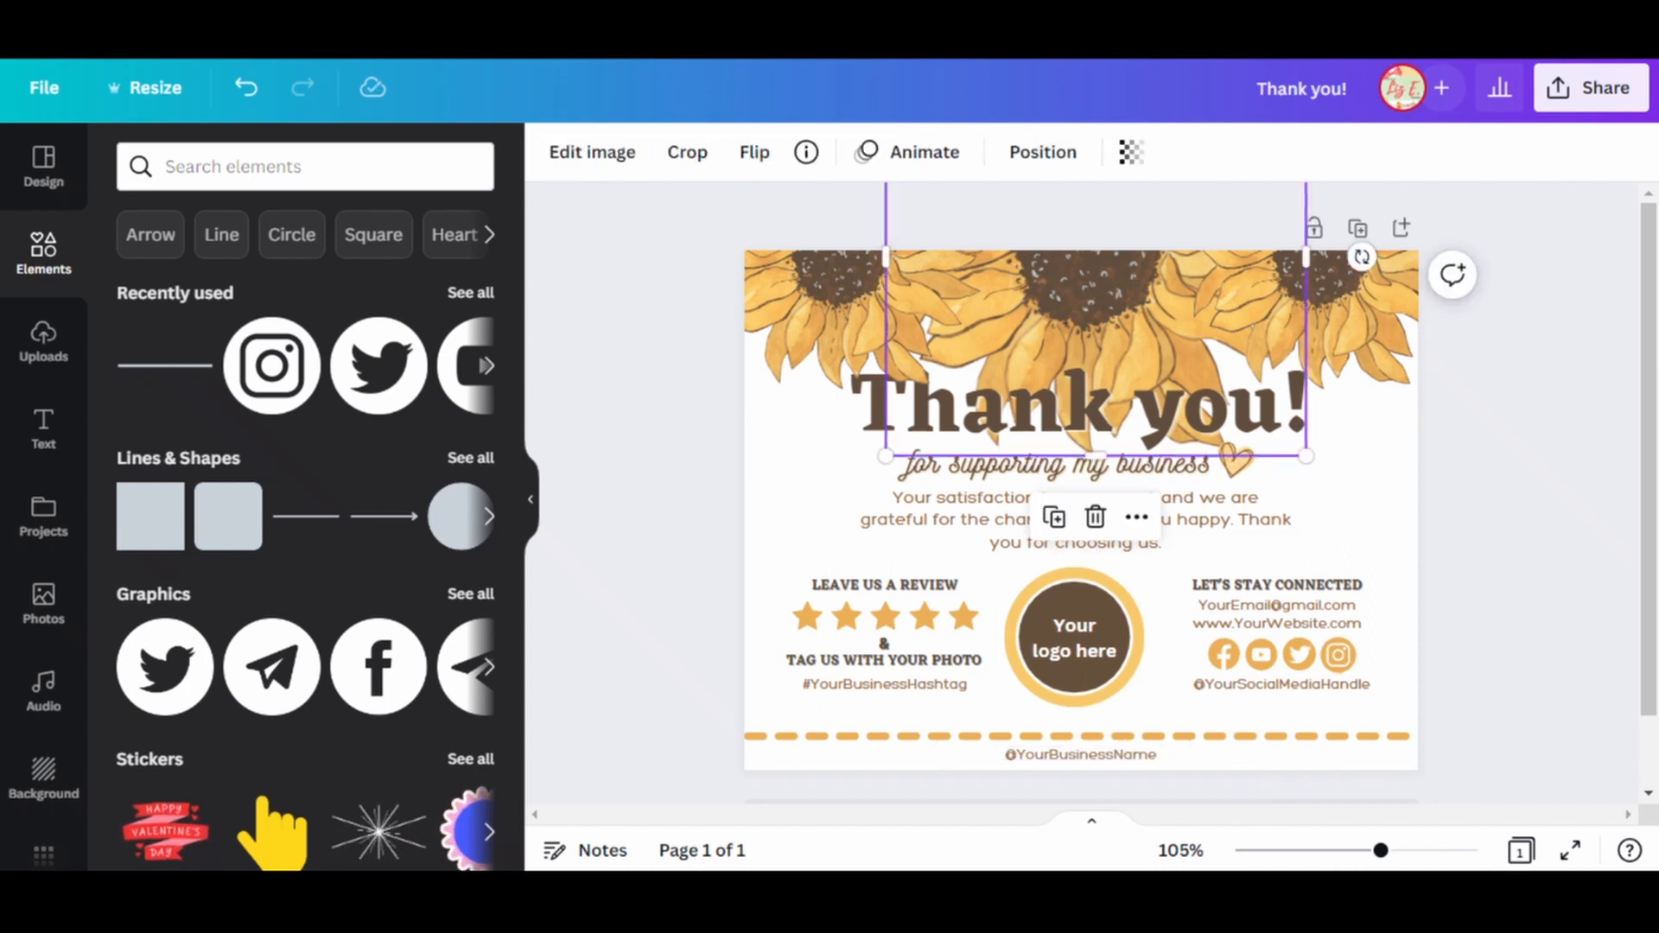
{"action": "left_click", "coordinate": [1352, 324]}
{"action": "left_click_drag", "start_coordinate": [1463, 391], "coordinate": [1451, 377]}
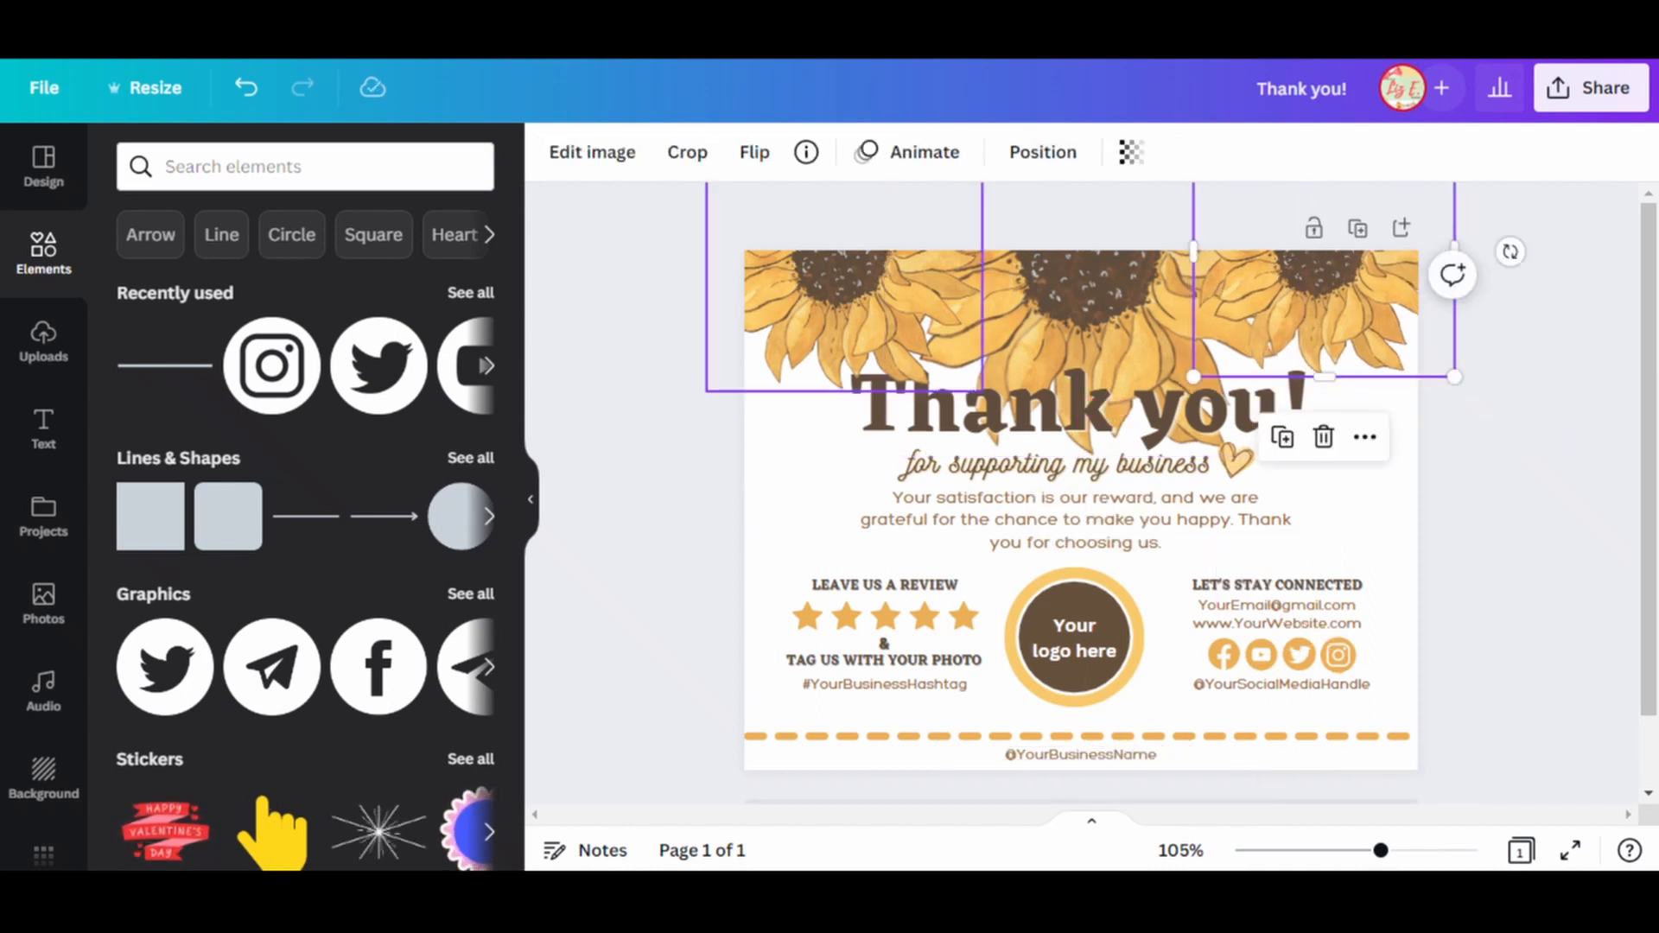
{"action": "left_click", "coordinate": [817, 320]}
{"action": "left_click_drag", "start_coordinate": [983, 391], "coordinate": [970, 376]}
{"action": "left_click", "coordinate": [1525, 432]}
{"action": "left_click_drag", "start_coordinate": [1122, 320], "coordinate": [1117, 307]}
{"action": "left_click", "coordinate": [1525, 432]}
{"action": "left_click", "coordinate": [1080, 407]}
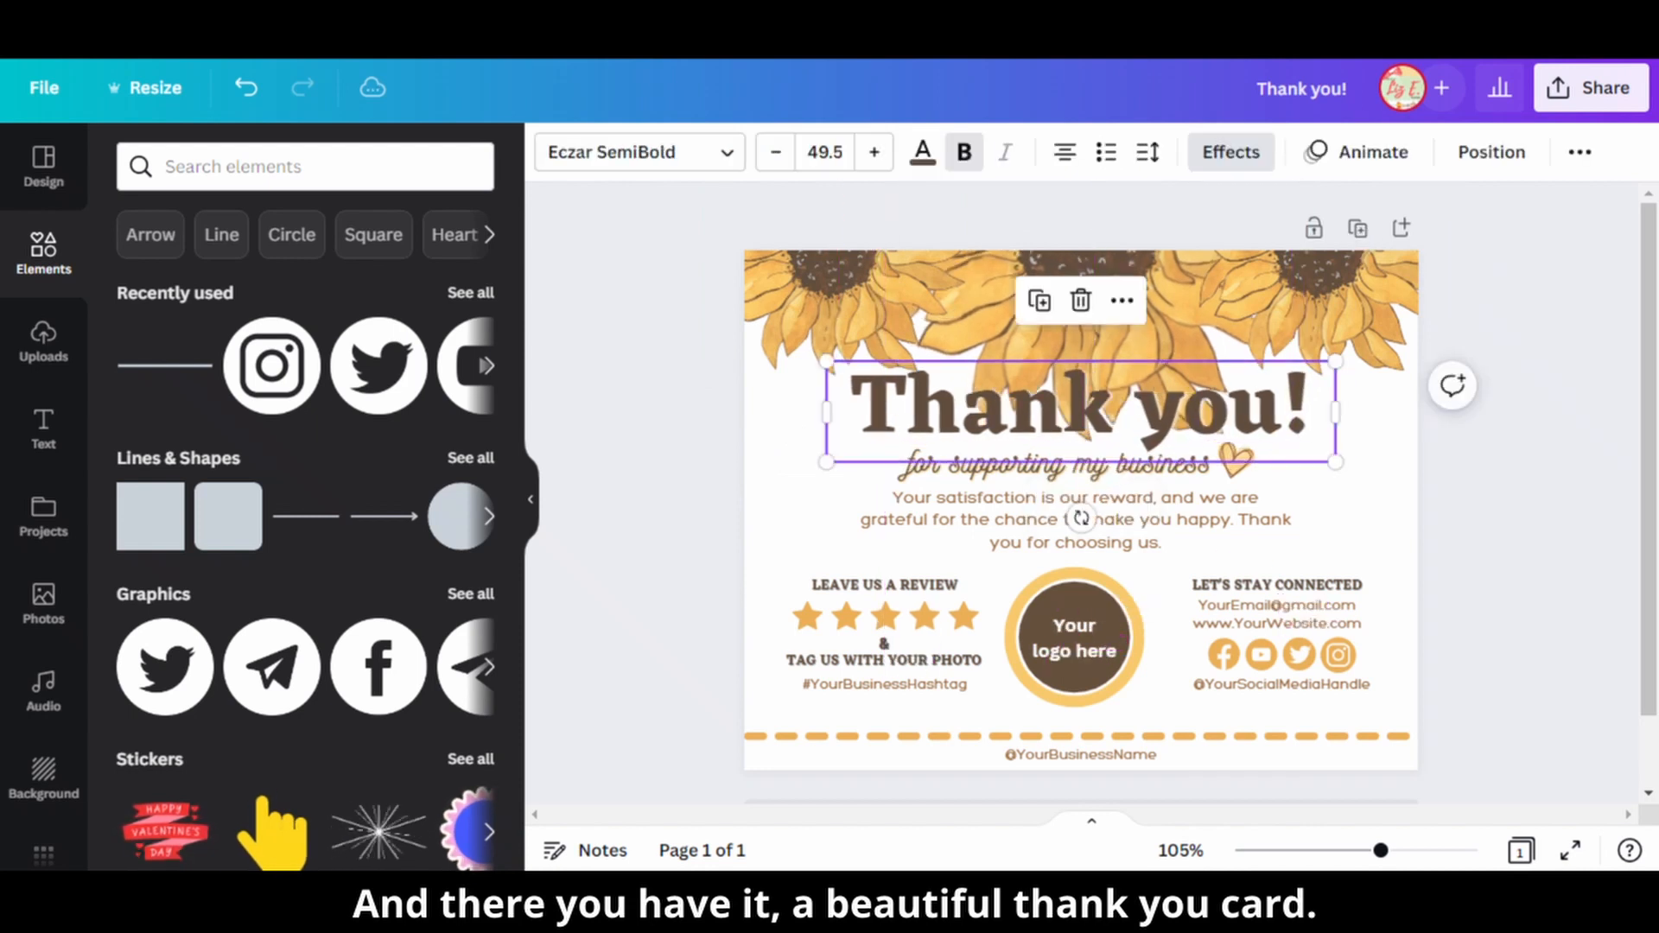
{"action": "left_click", "coordinate": [1525, 432]}
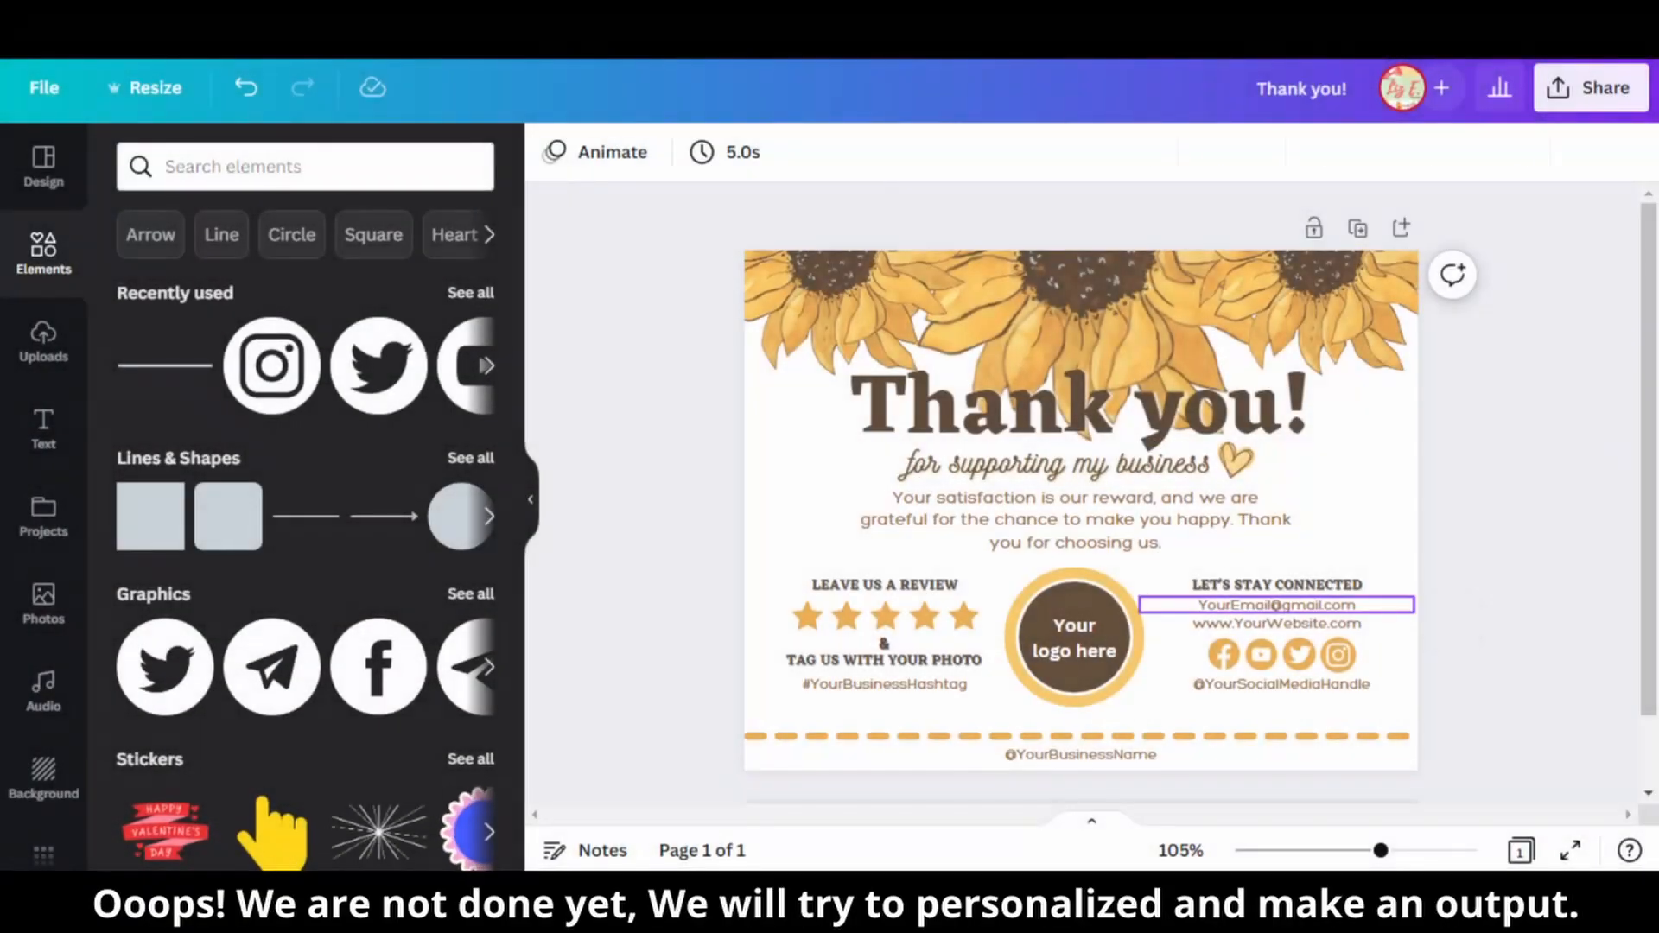
{"action": "double_click", "coordinate": [1260, 605]}
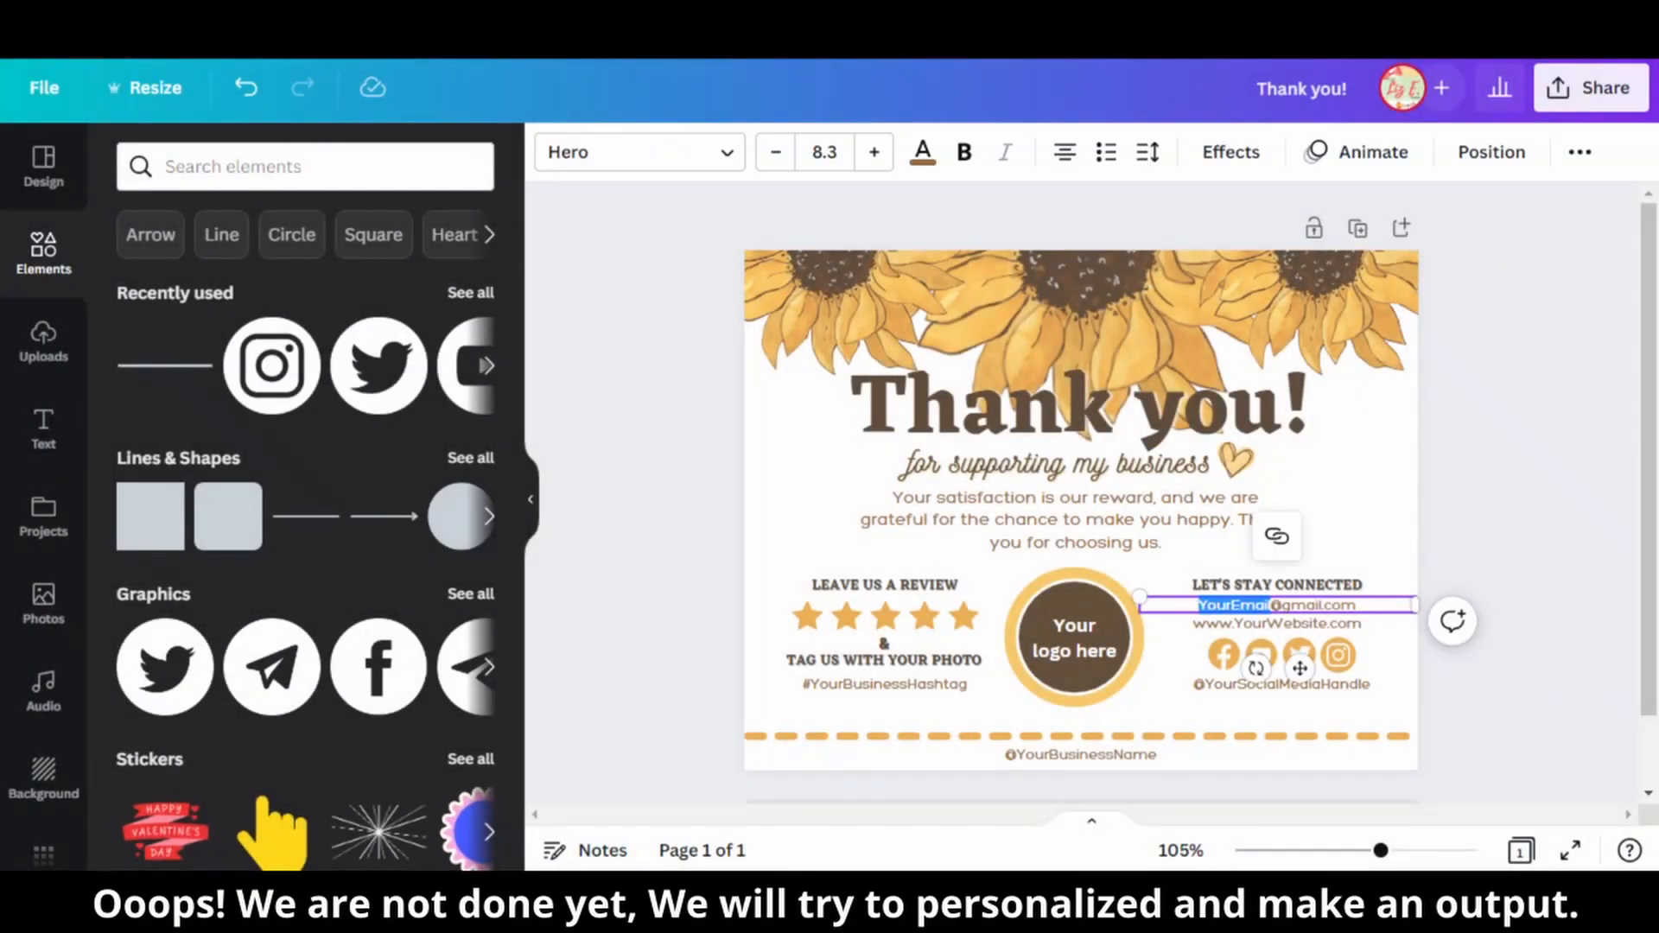
{"action": "double_click", "coordinate": [1277, 623]}
{"action": "type", "text": "D"}
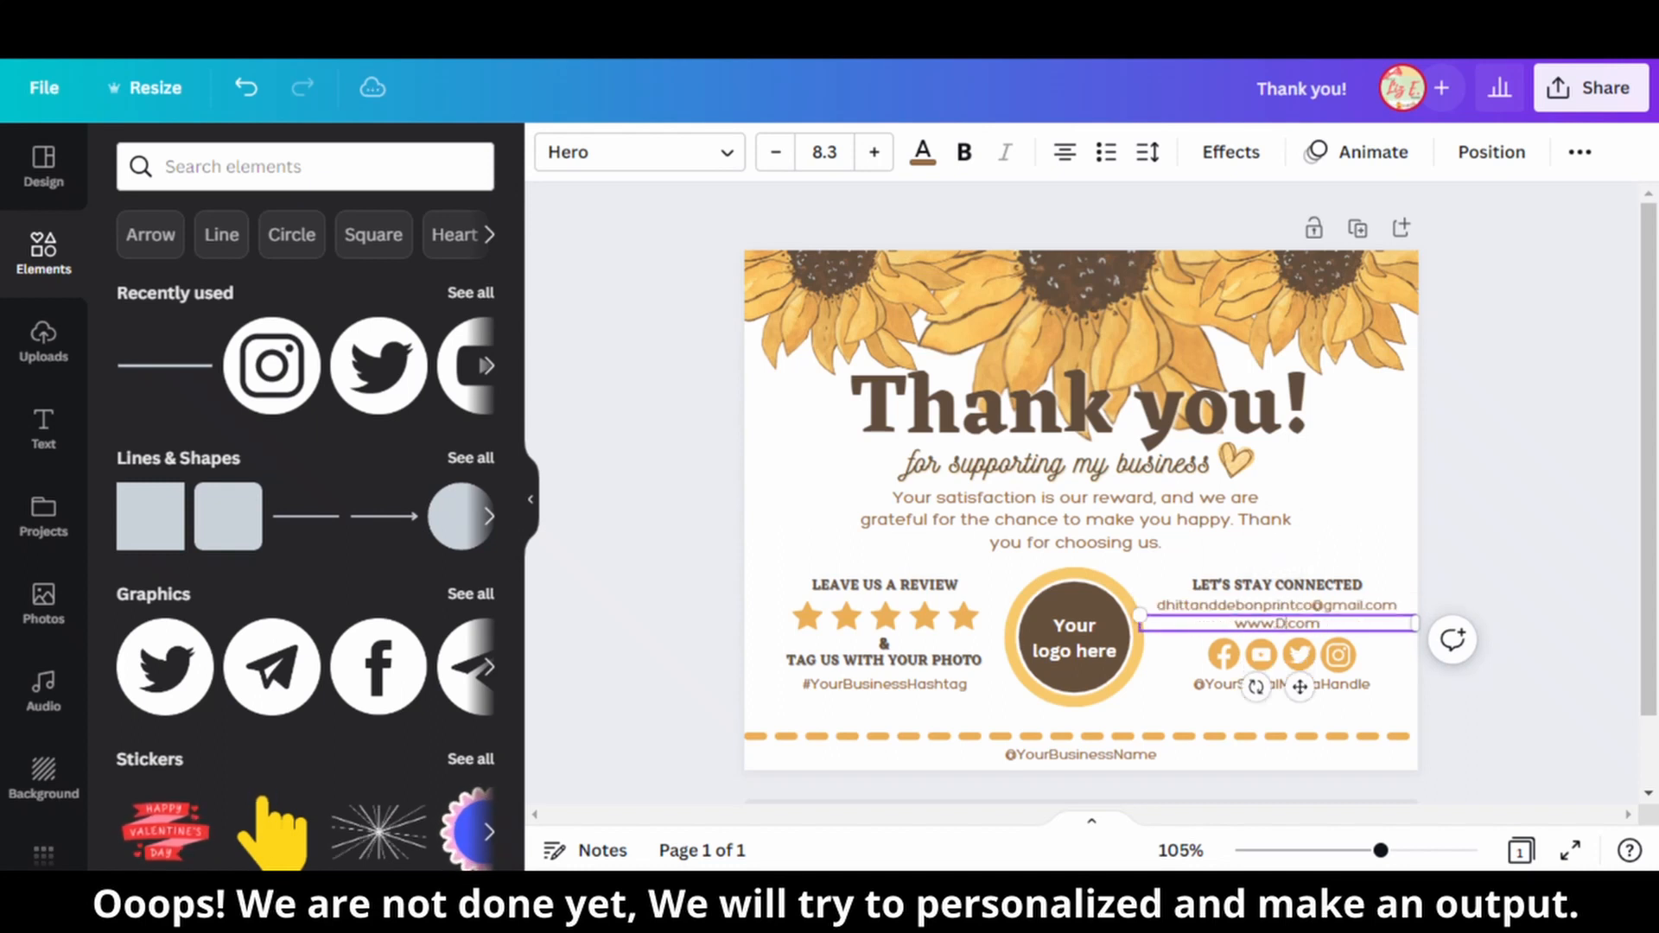
{"action": "type", "text": "hittandDebonPrintCo"}
{"action": "double_click", "coordinate": [1282, 684]}
{"action": "type", "text": "Dhi"}
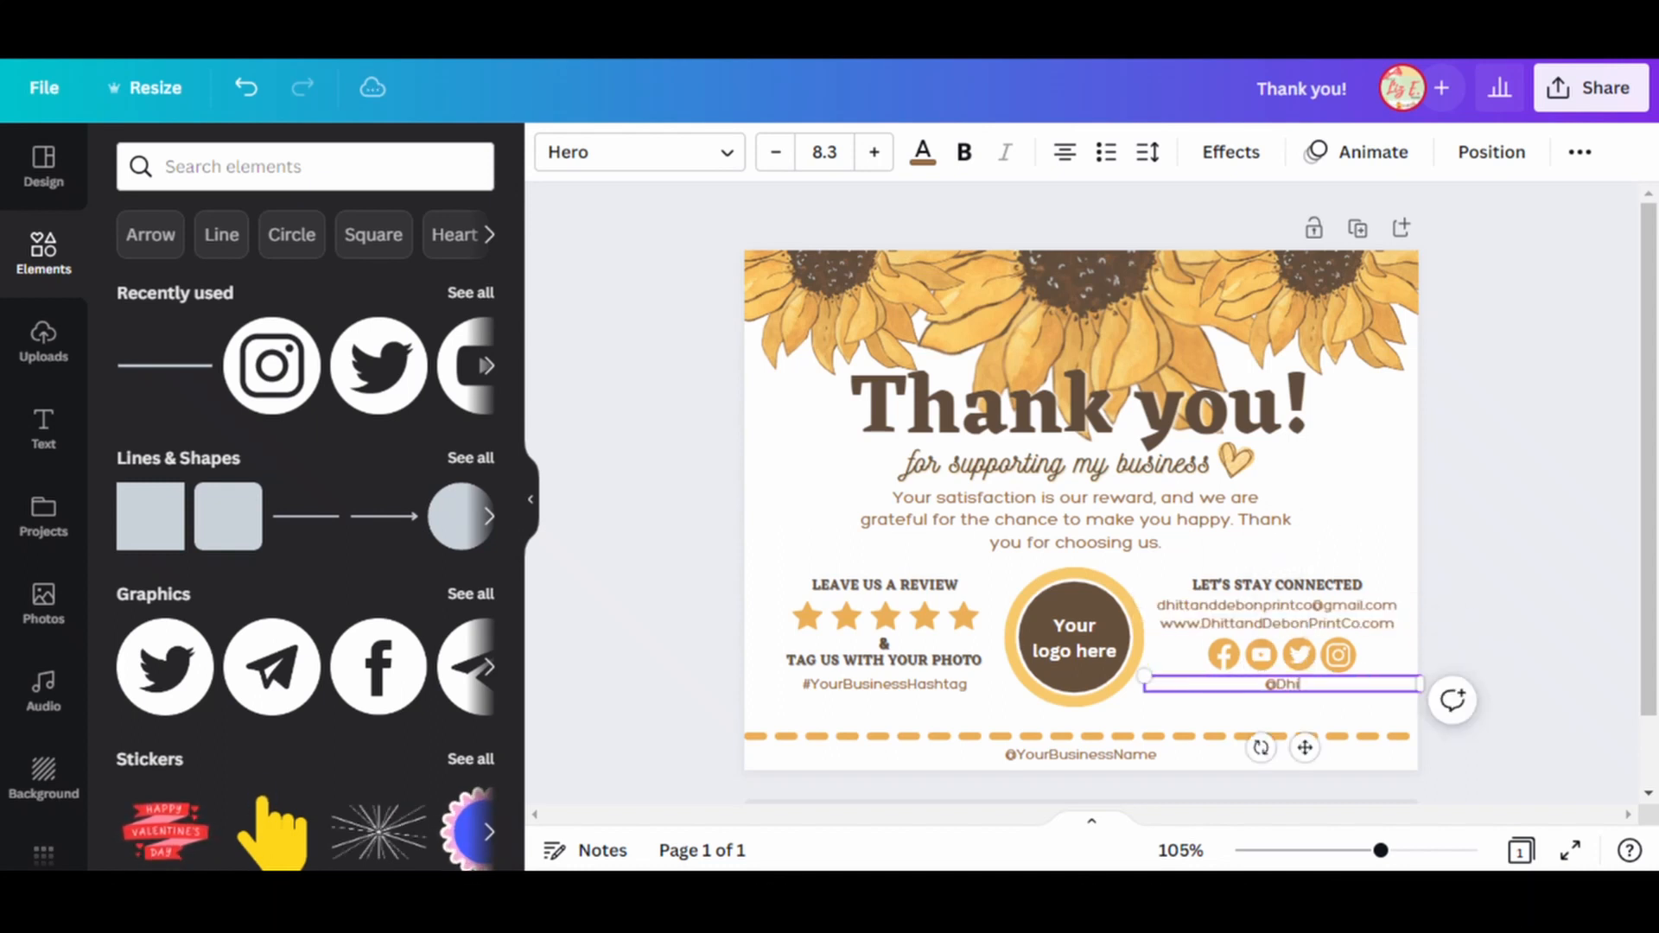
{"action": "double_click", "coordinate": [1085, 755]}
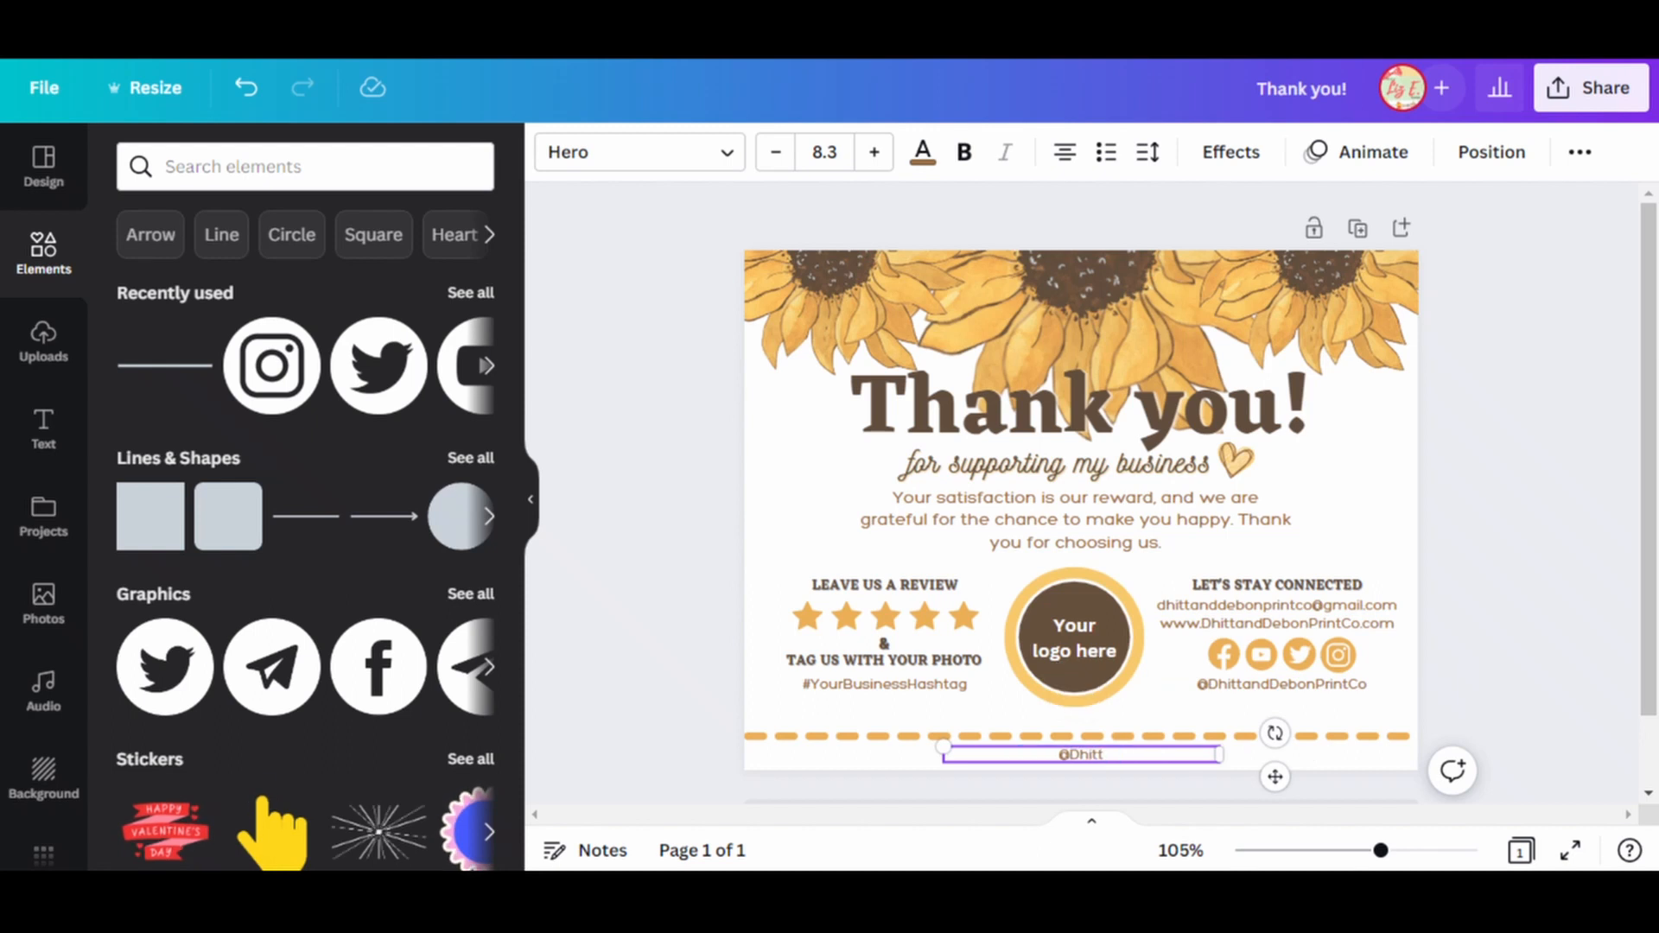
{"action": "key", "text": "BackSpace"}
Replace the placeholder hashtag under the photo tag request with "#DandDPrints".
{"action": "left_click", "coordinate": [885, 685]}
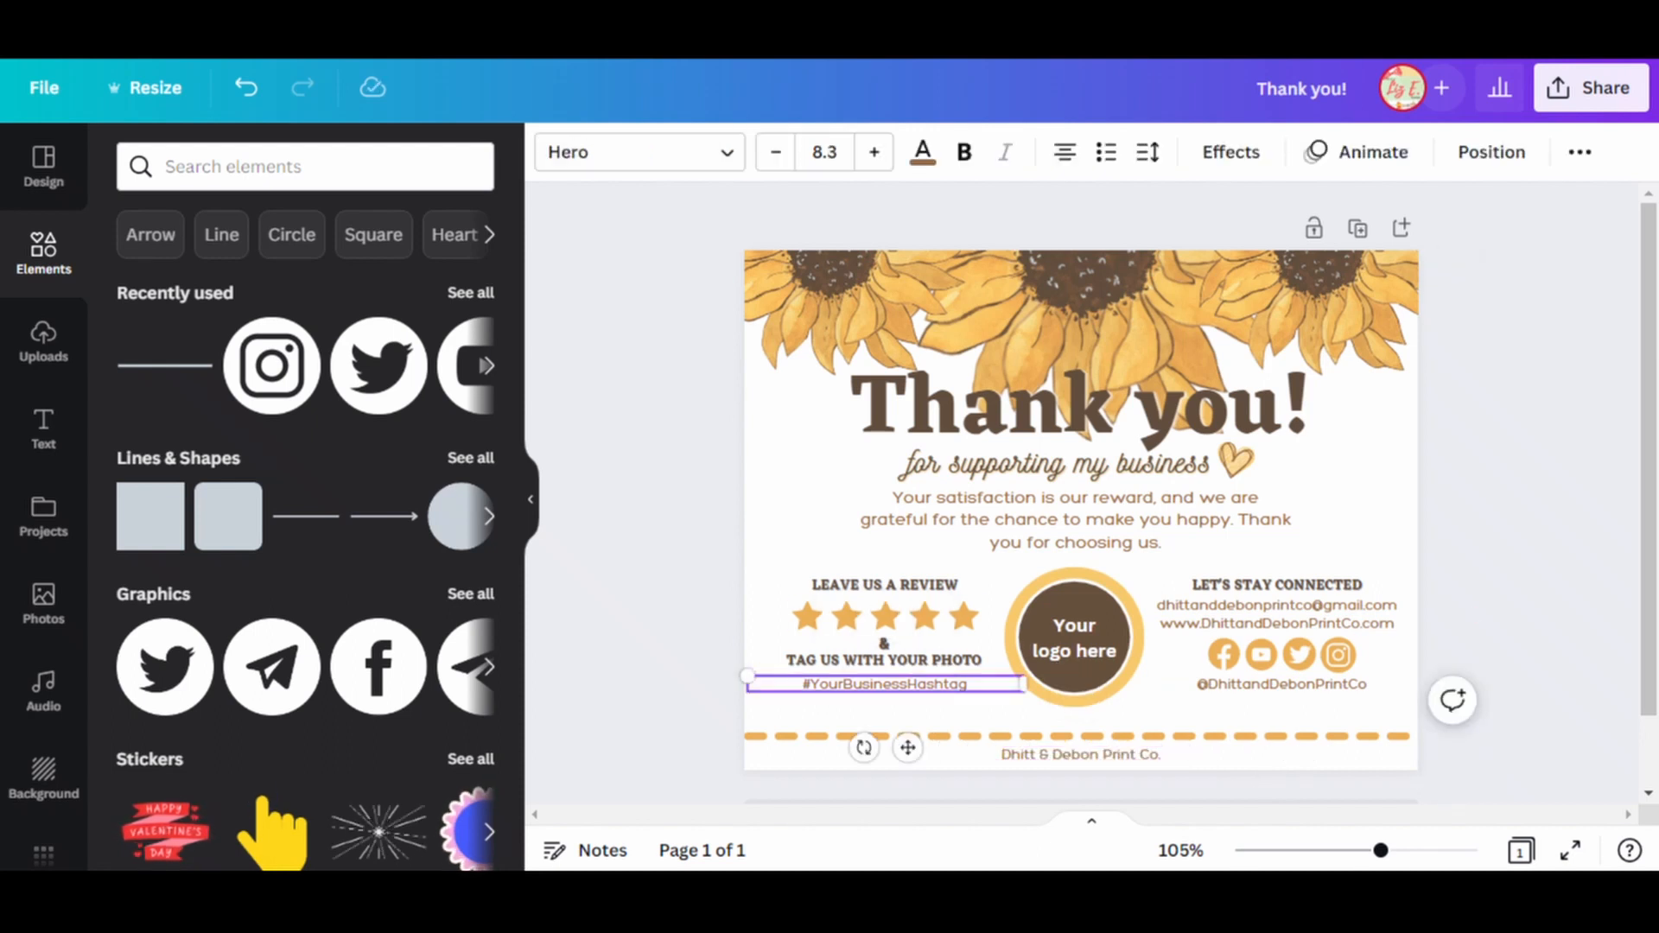
{"action": "type", "text": "Dand"}
{"action": "type", "text": "DPrints"}
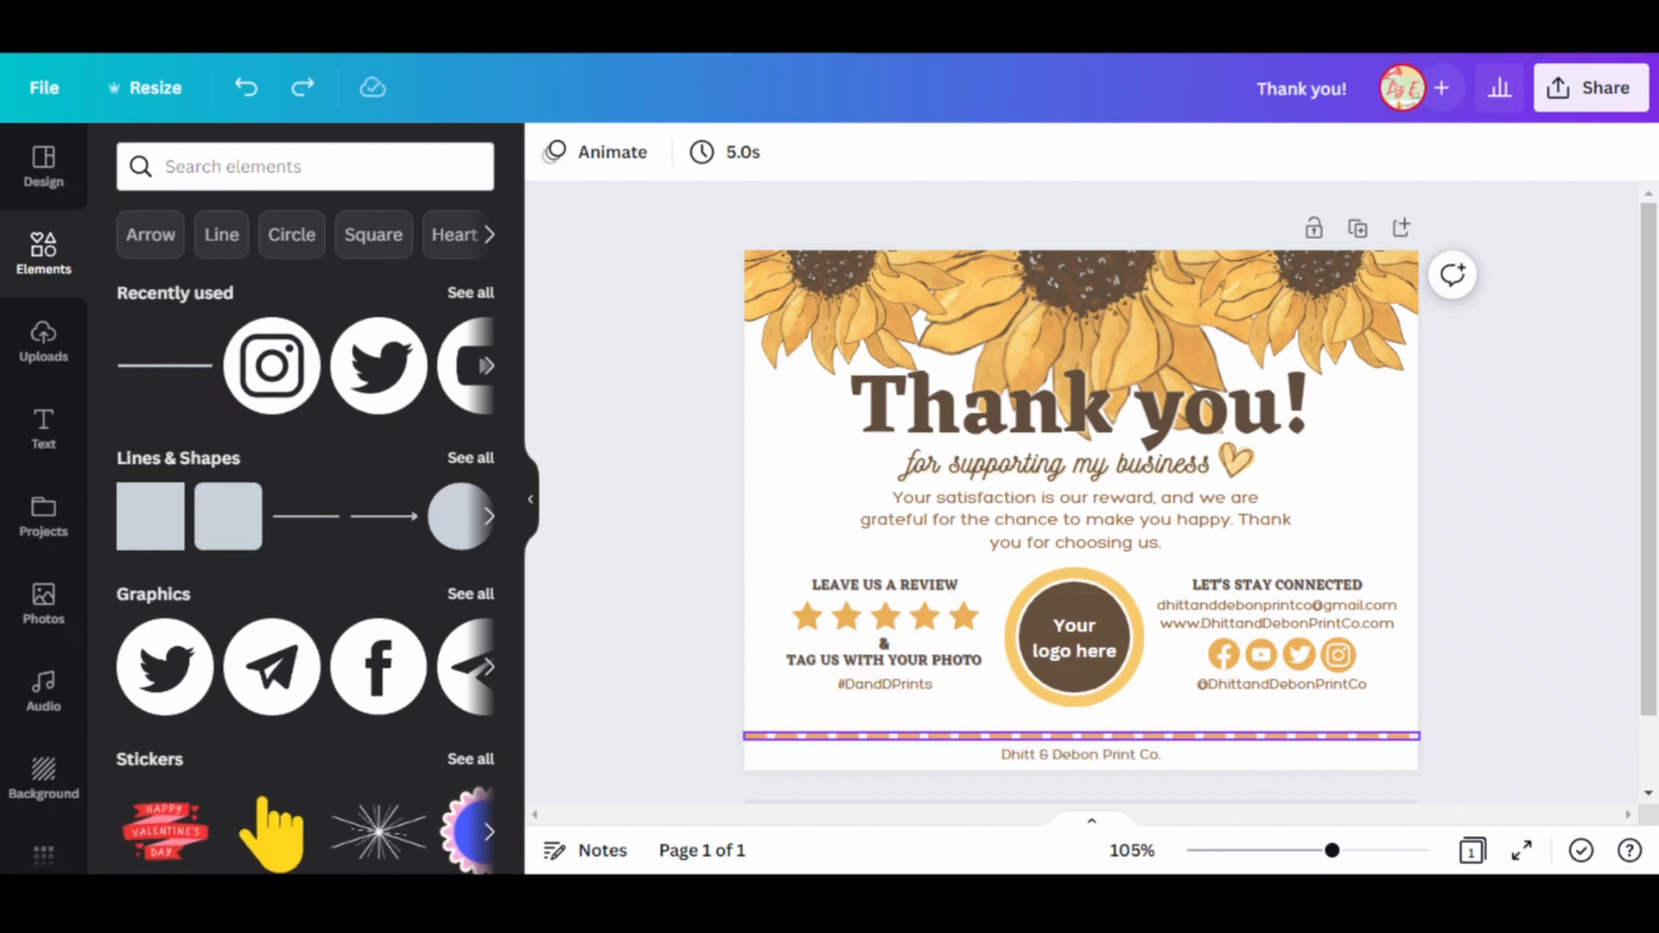
Recolor the business name below the dashed line with the dark brown from the photo colors and make it bold.
{"action": "left_click", "coordinate": [1080, 756]}
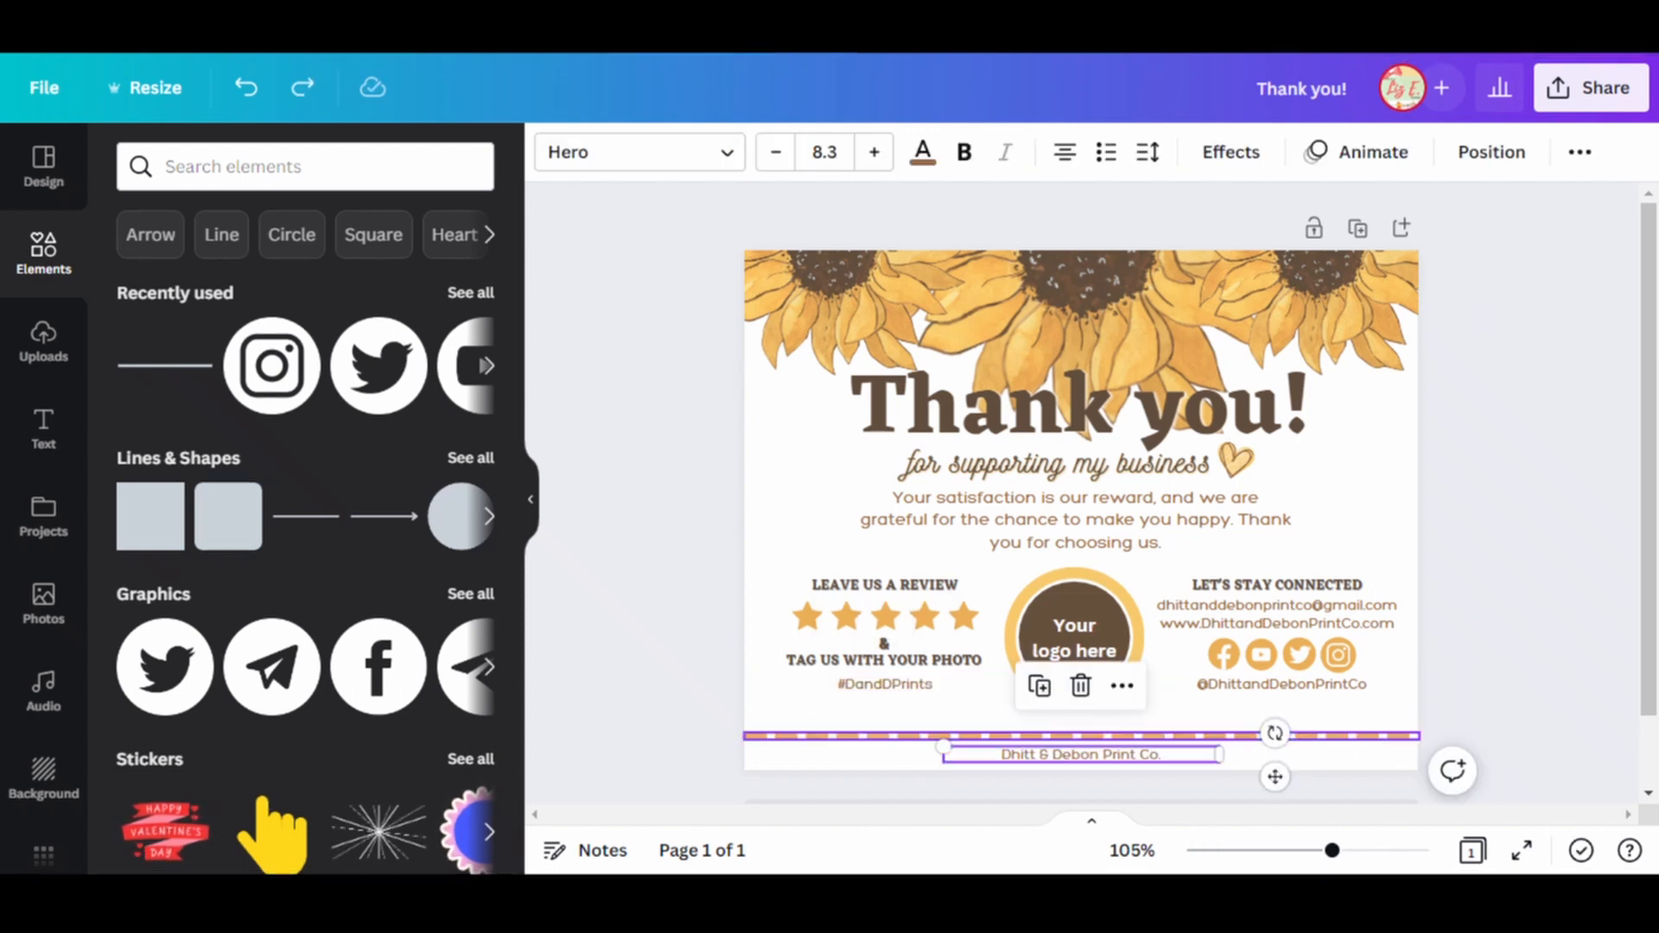
{"action": "left_click", "coordinate": [923, 152]}
{"action": "left_click", "coordinate": [326, 651]}
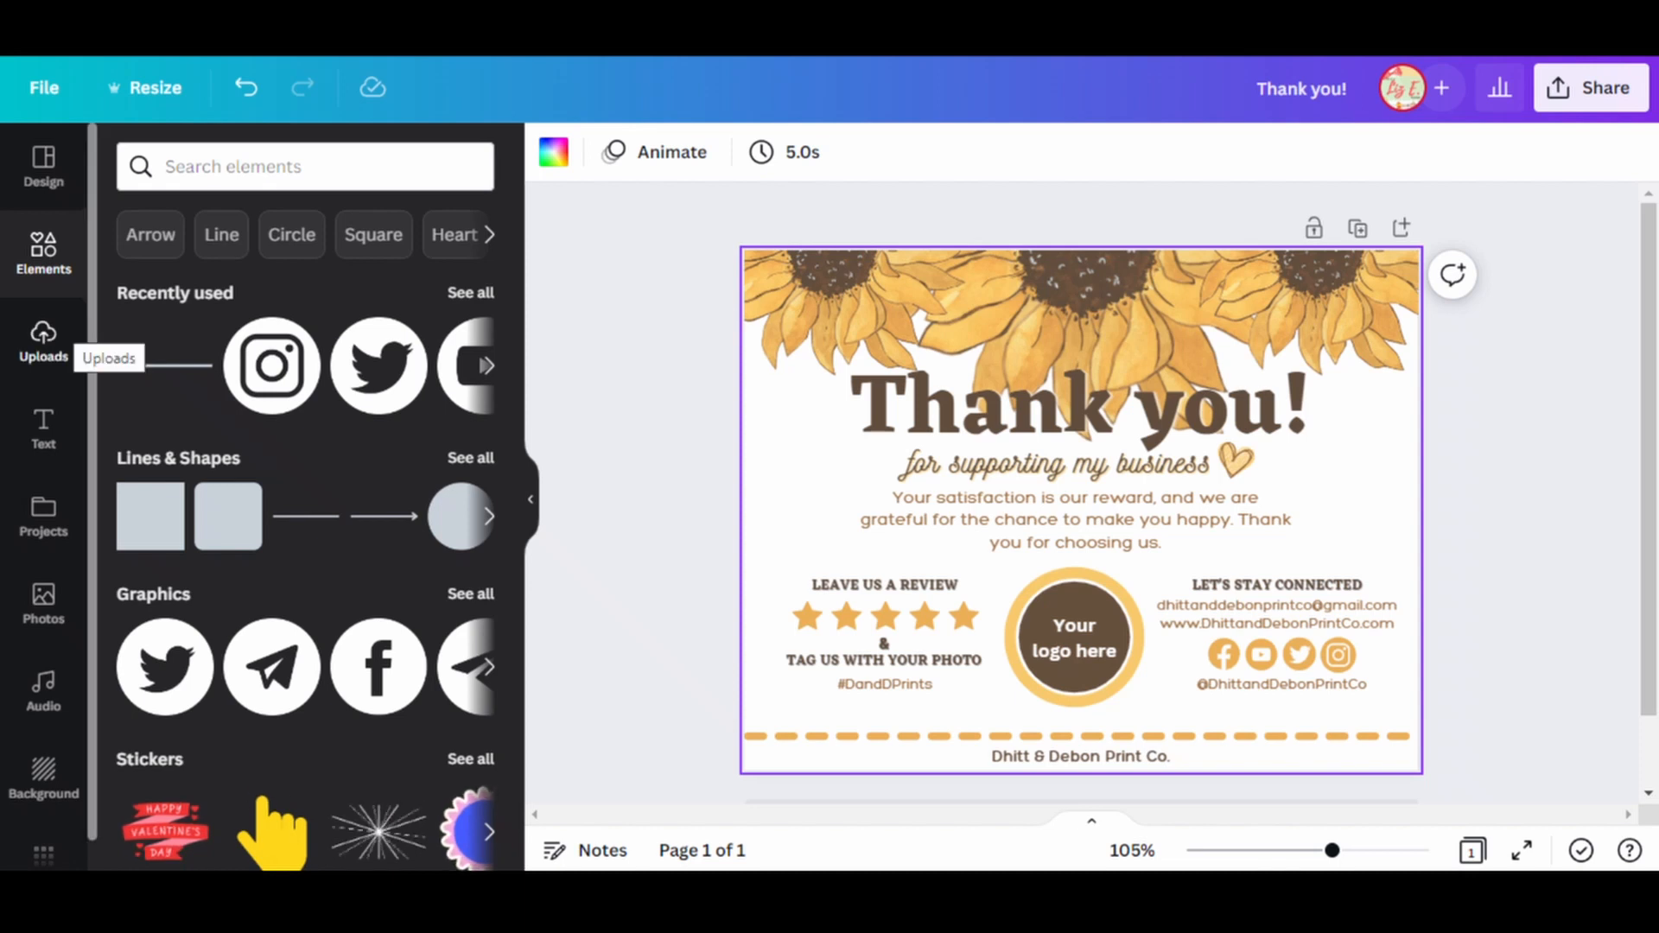
Delete the "Your logo here" placeholder text and search the graphics for "Circle logo".
{"action": "left_click", "coordinate": [277, 167]}
{"action": "type", "text": "logo"}
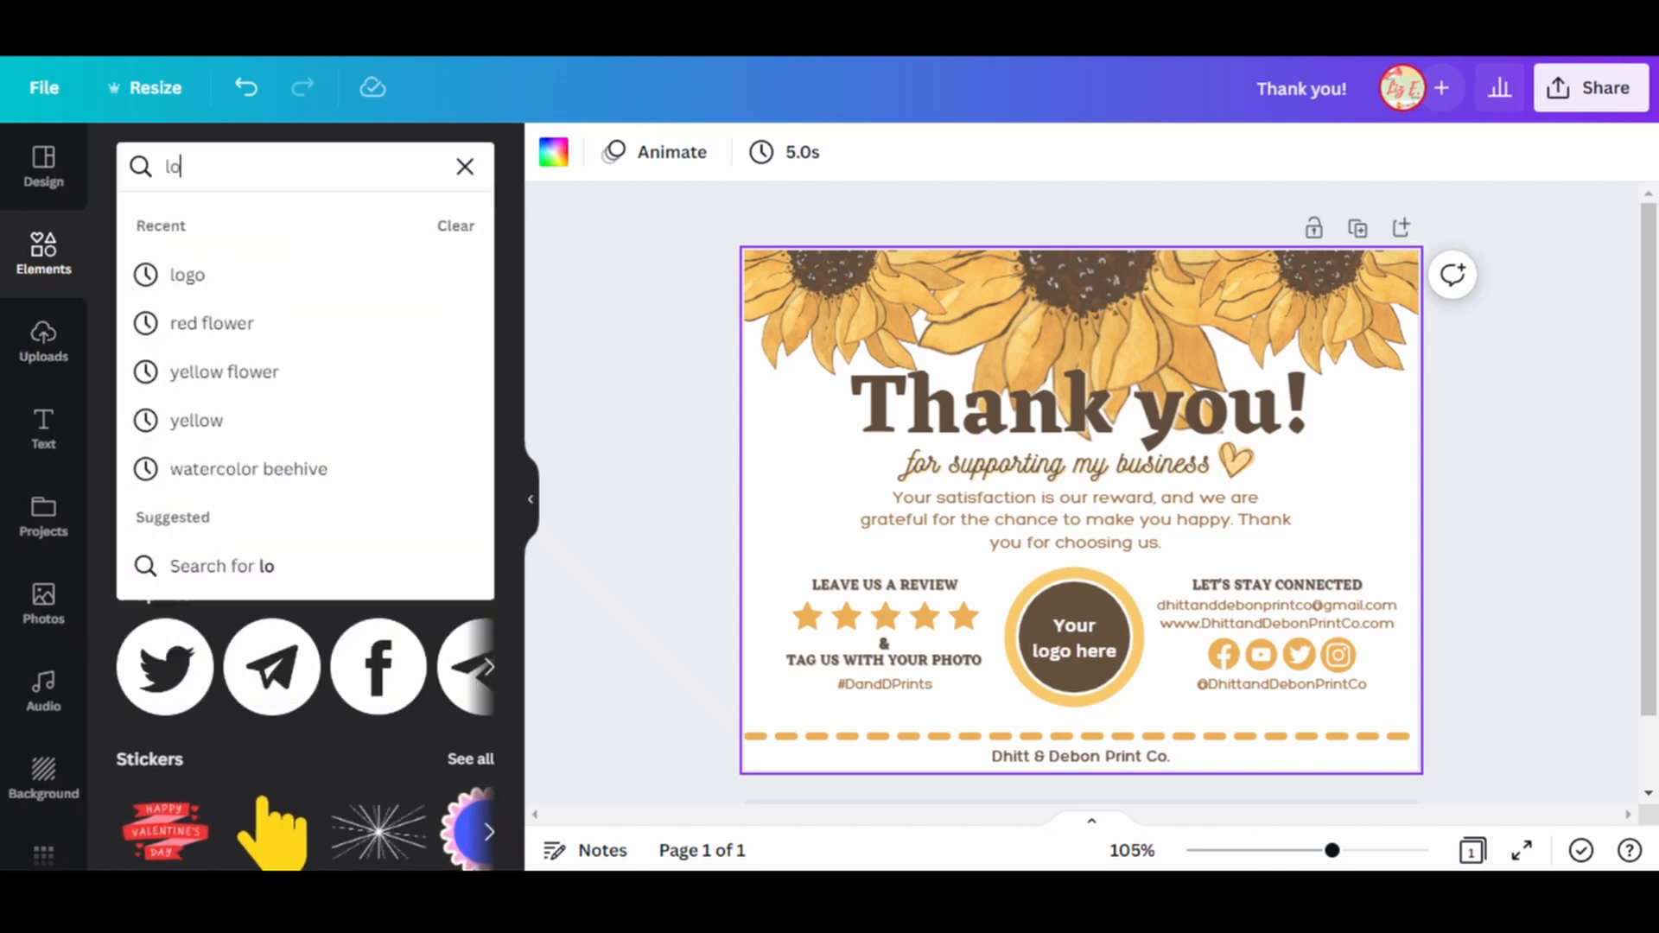
{"action": "key", "text": "Return"}
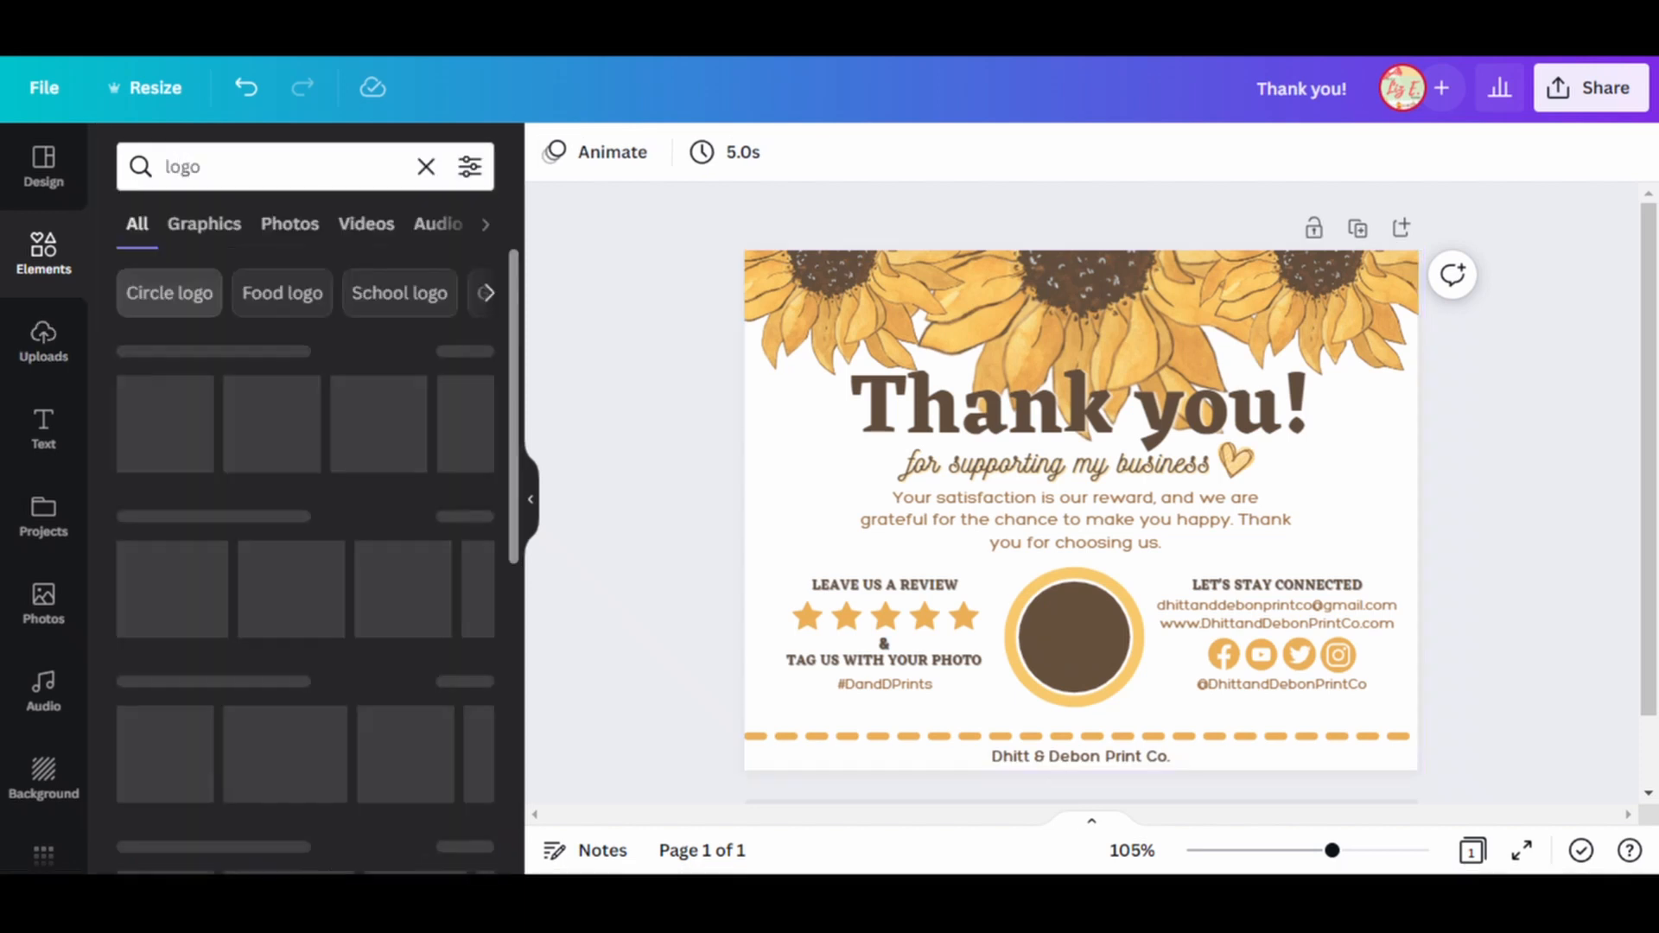
{"action": "left_click", "coordinate": [170, 293]}
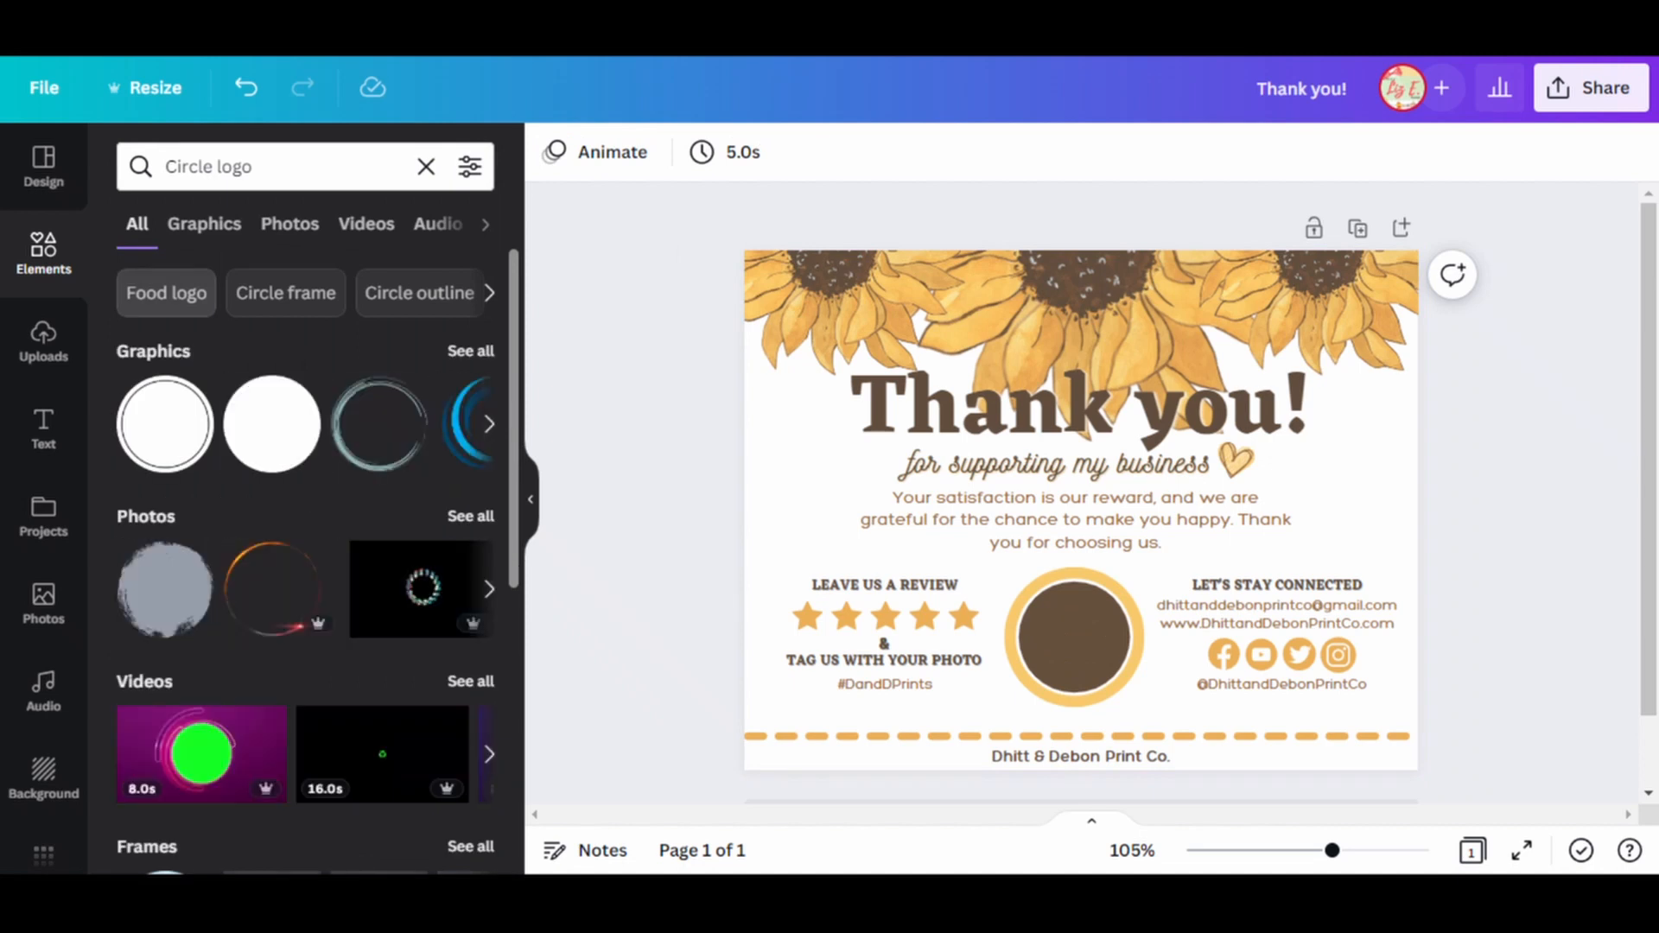
{"action": "left_click", "coordinate": [471, 351]}
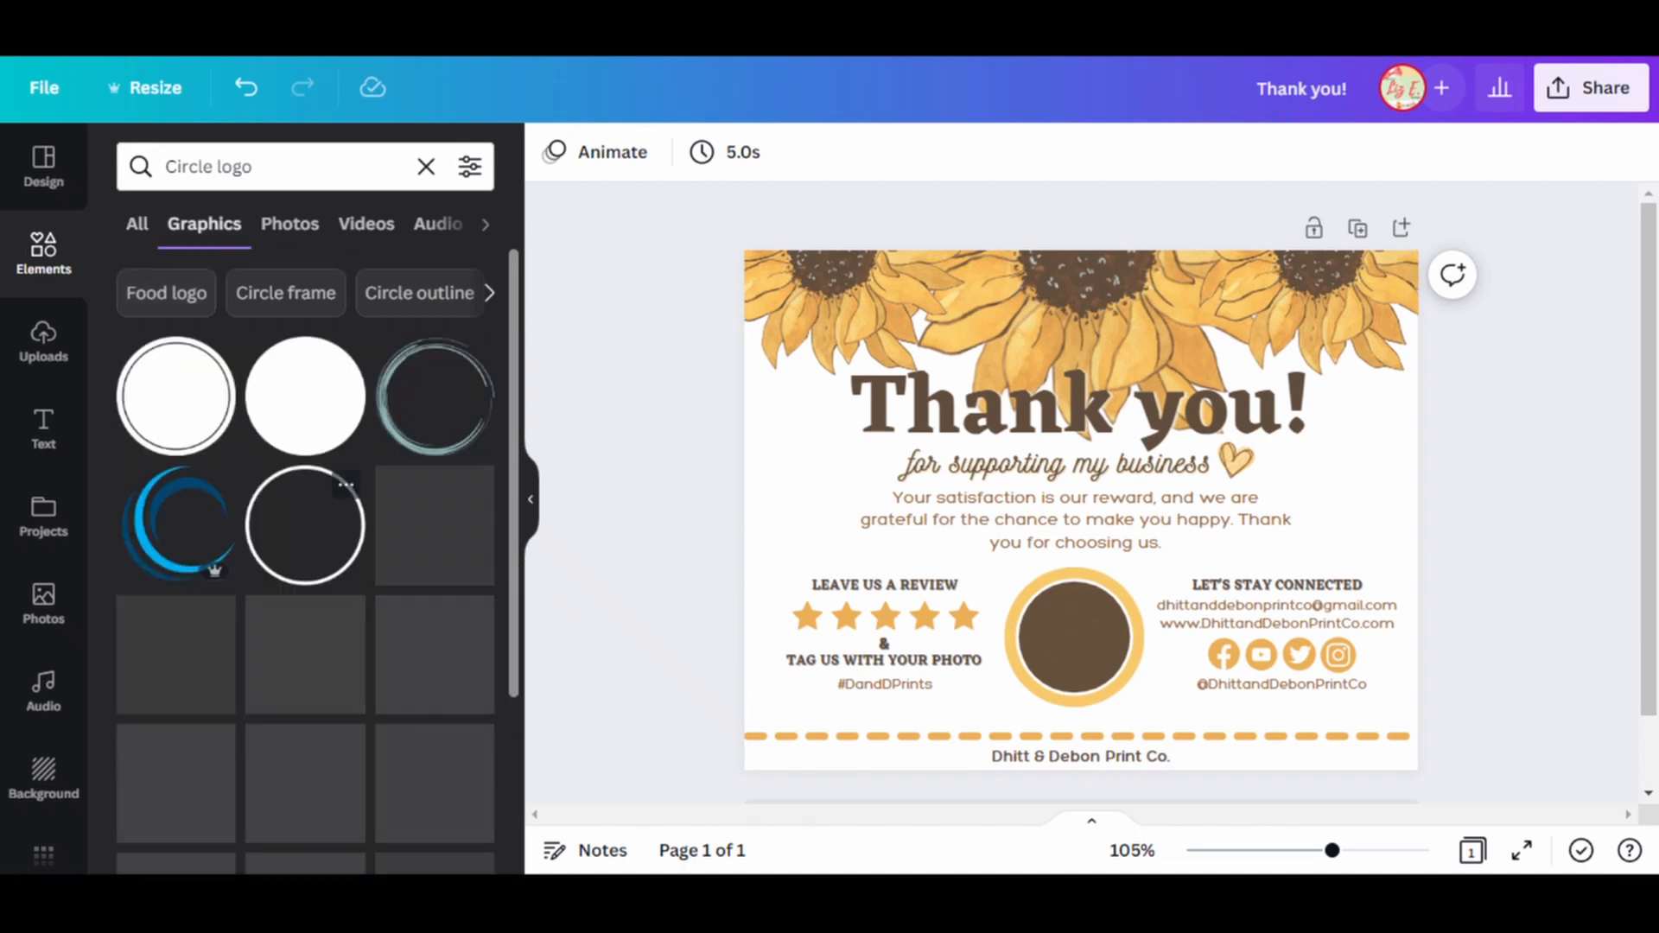
Add the golden lotus graphic, shrink it and center it inside the brown logo circle.
{"action": "left_click", "coordinate": [305, 784]}
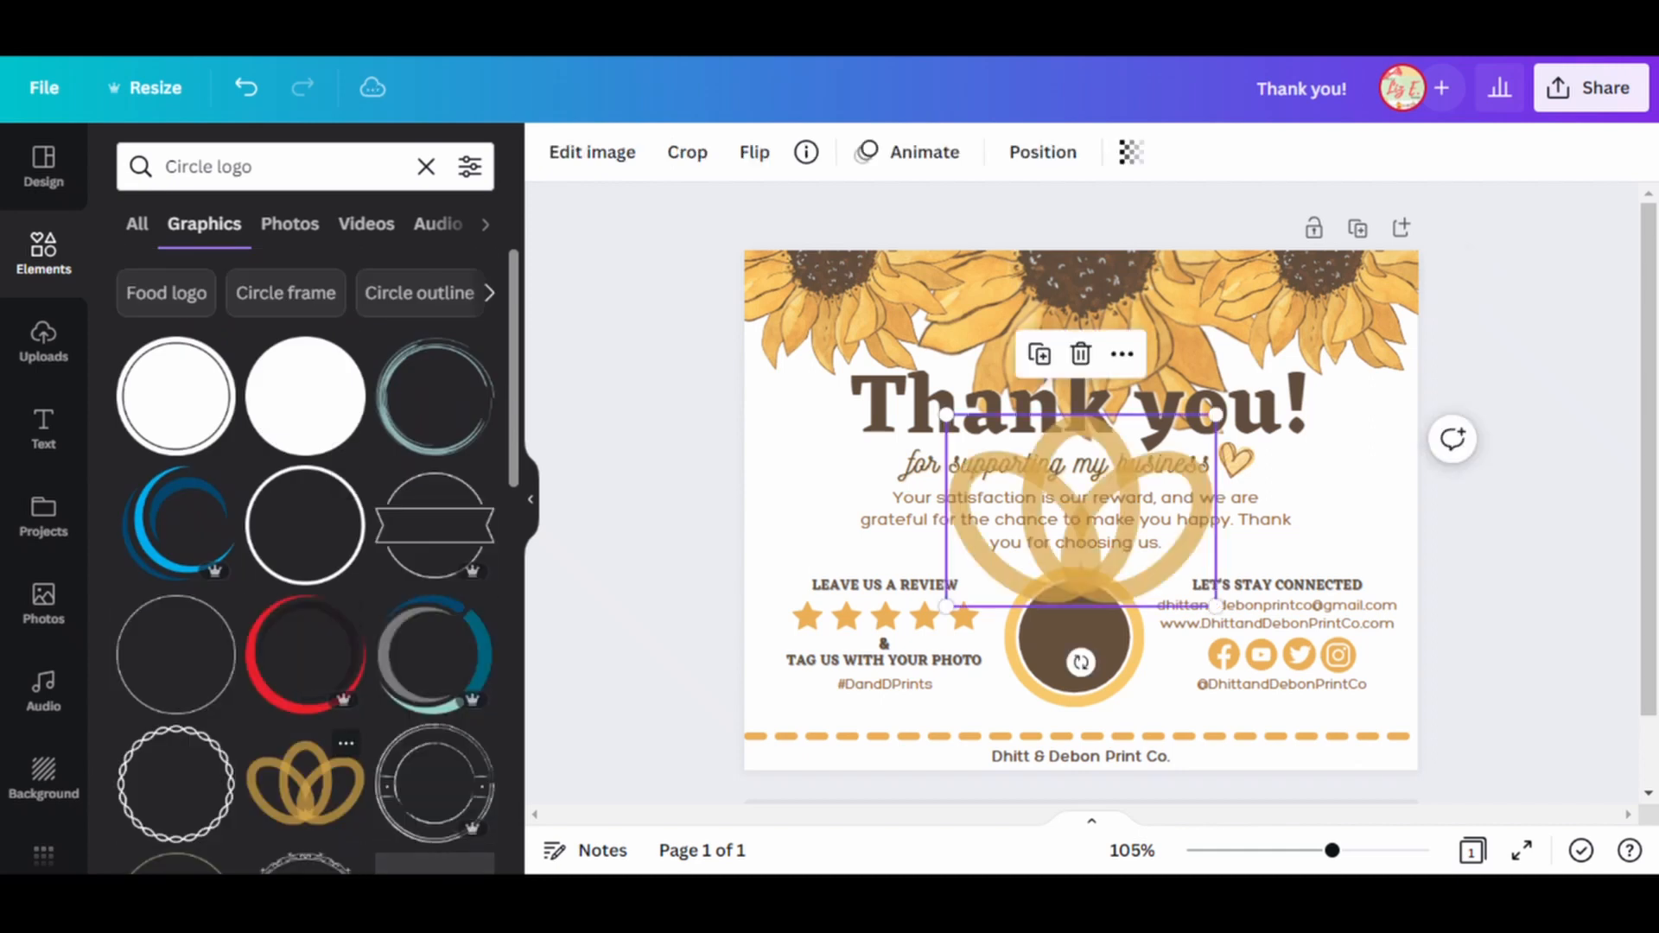
{"action": "left_click_drag", "start_coordinate": [948, 416], "coordinate": [1088, 516]}
{"action": "left_click_drag", "start_coordinate": [1149, 561], "coordinate": [1076, 640]}
{"action": "left_click_drag", "start_coordinate": [1015, 595], "coordinate": [1046, 617]}
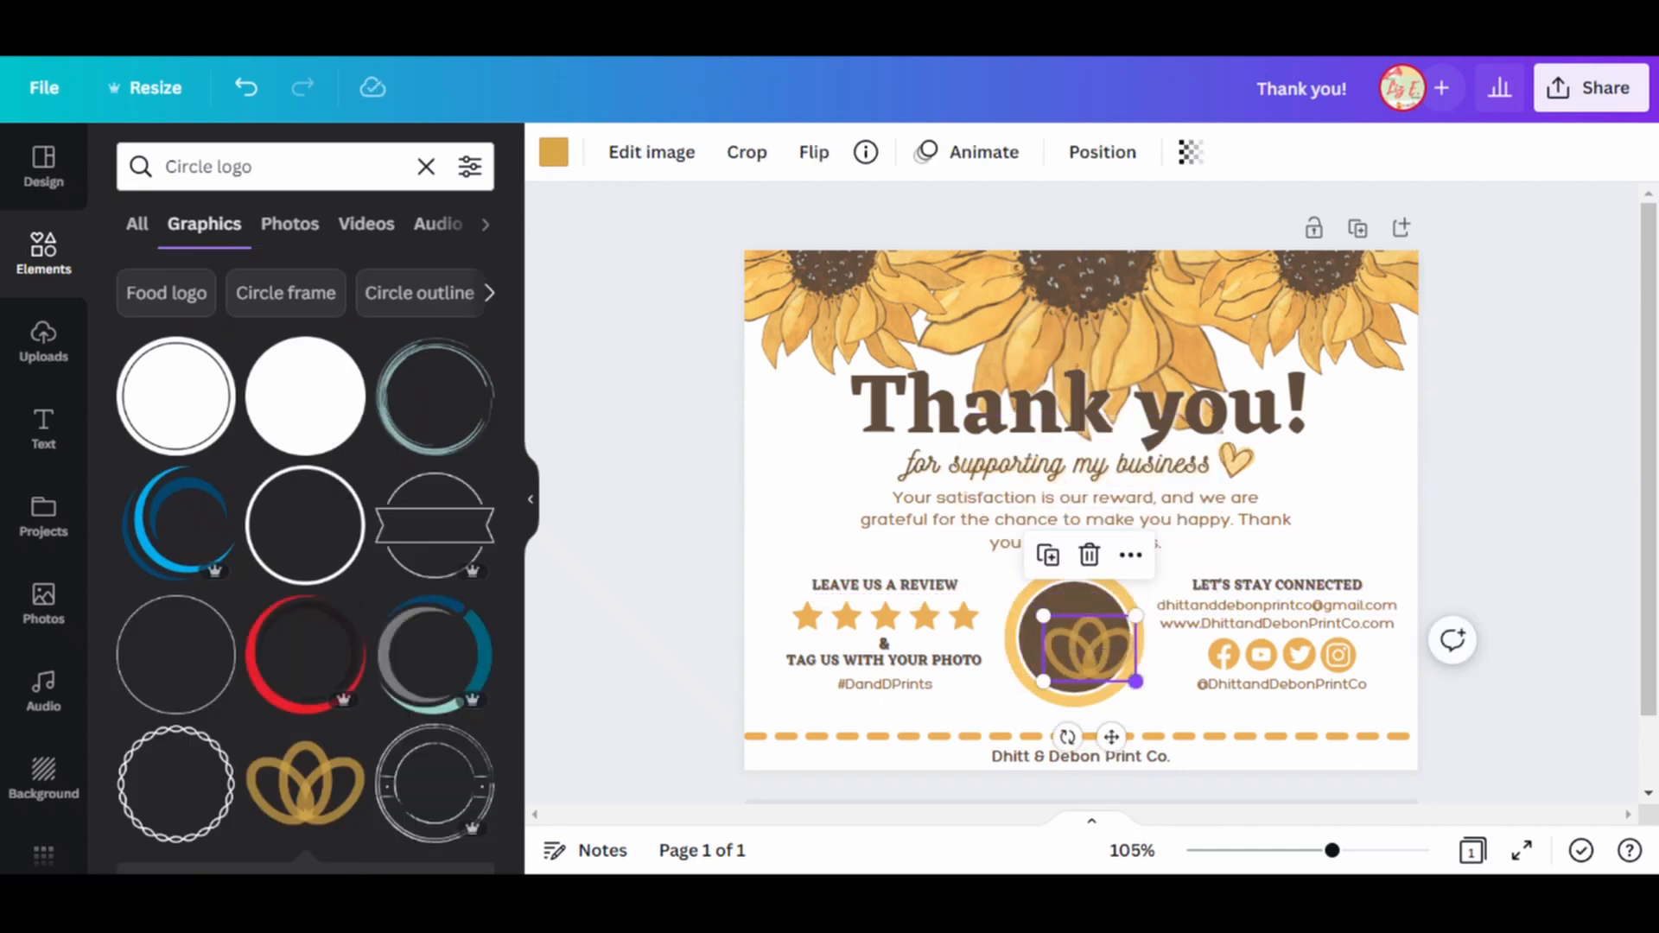
{"action": "left_click_drag", "start_coordinate": [1137, 683], "coordinate": [1132, 677]}
{"action": "left_click_drag", "start_coordinate": [1089, 647], "coordinate": [1075, 639]}
{"action": "left_click", "coordinate": [1525, 669]}
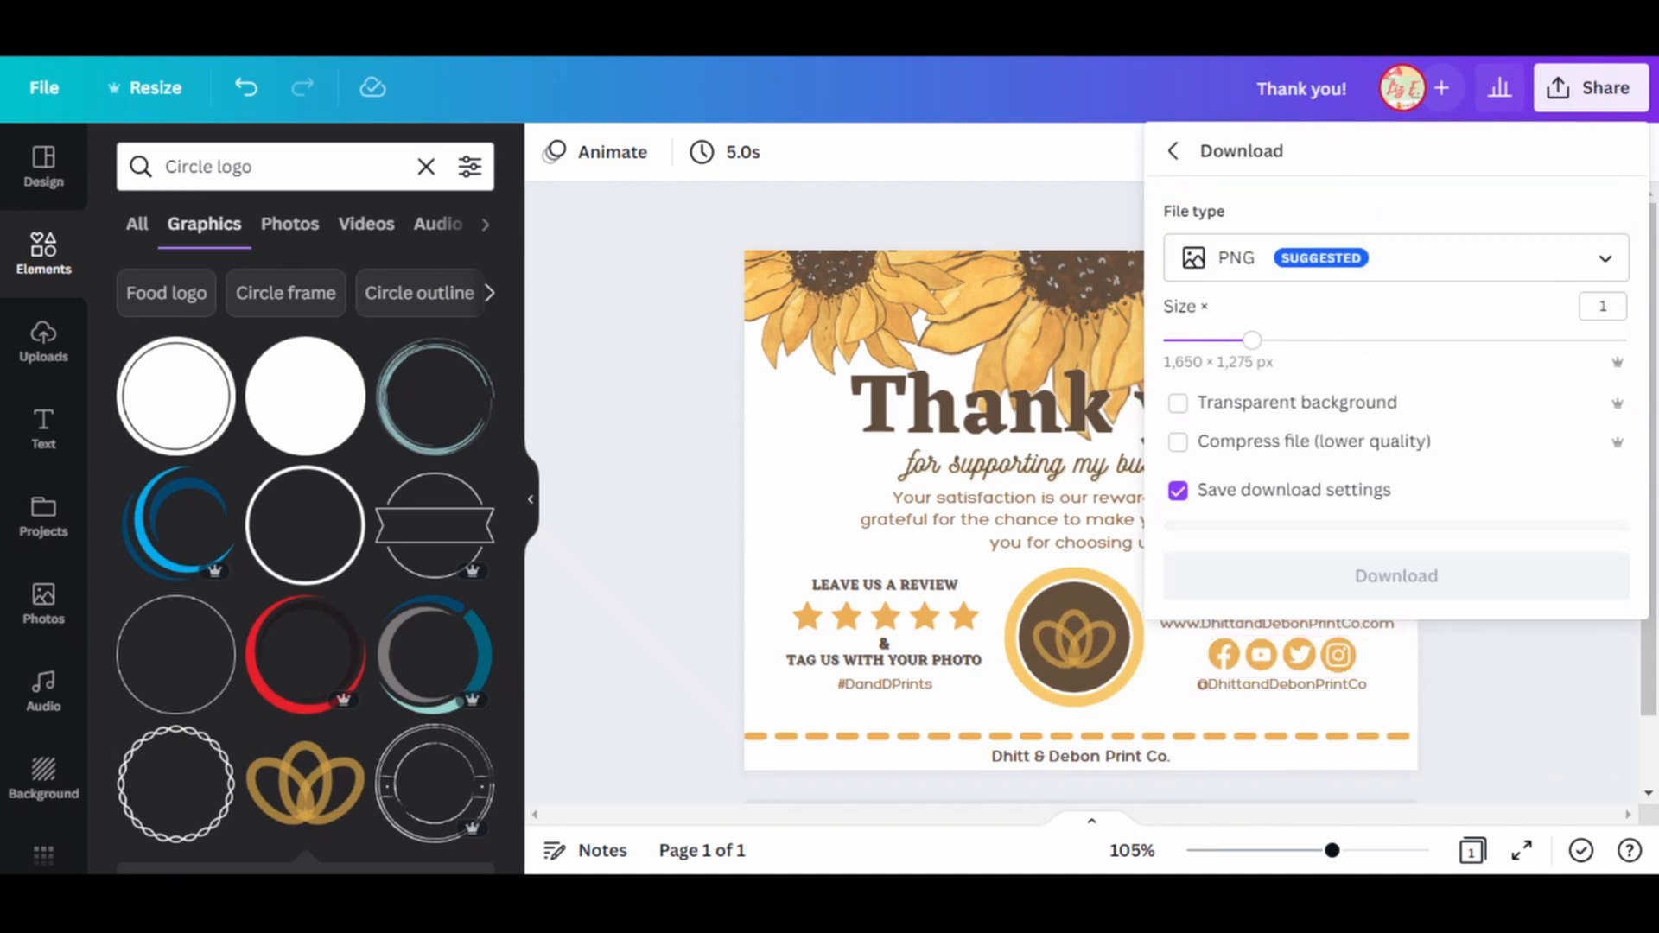
Download the finished thank-you card as a PNG and close the download panel.
{"action": "left_click", "coordinate": [1396, 575]}
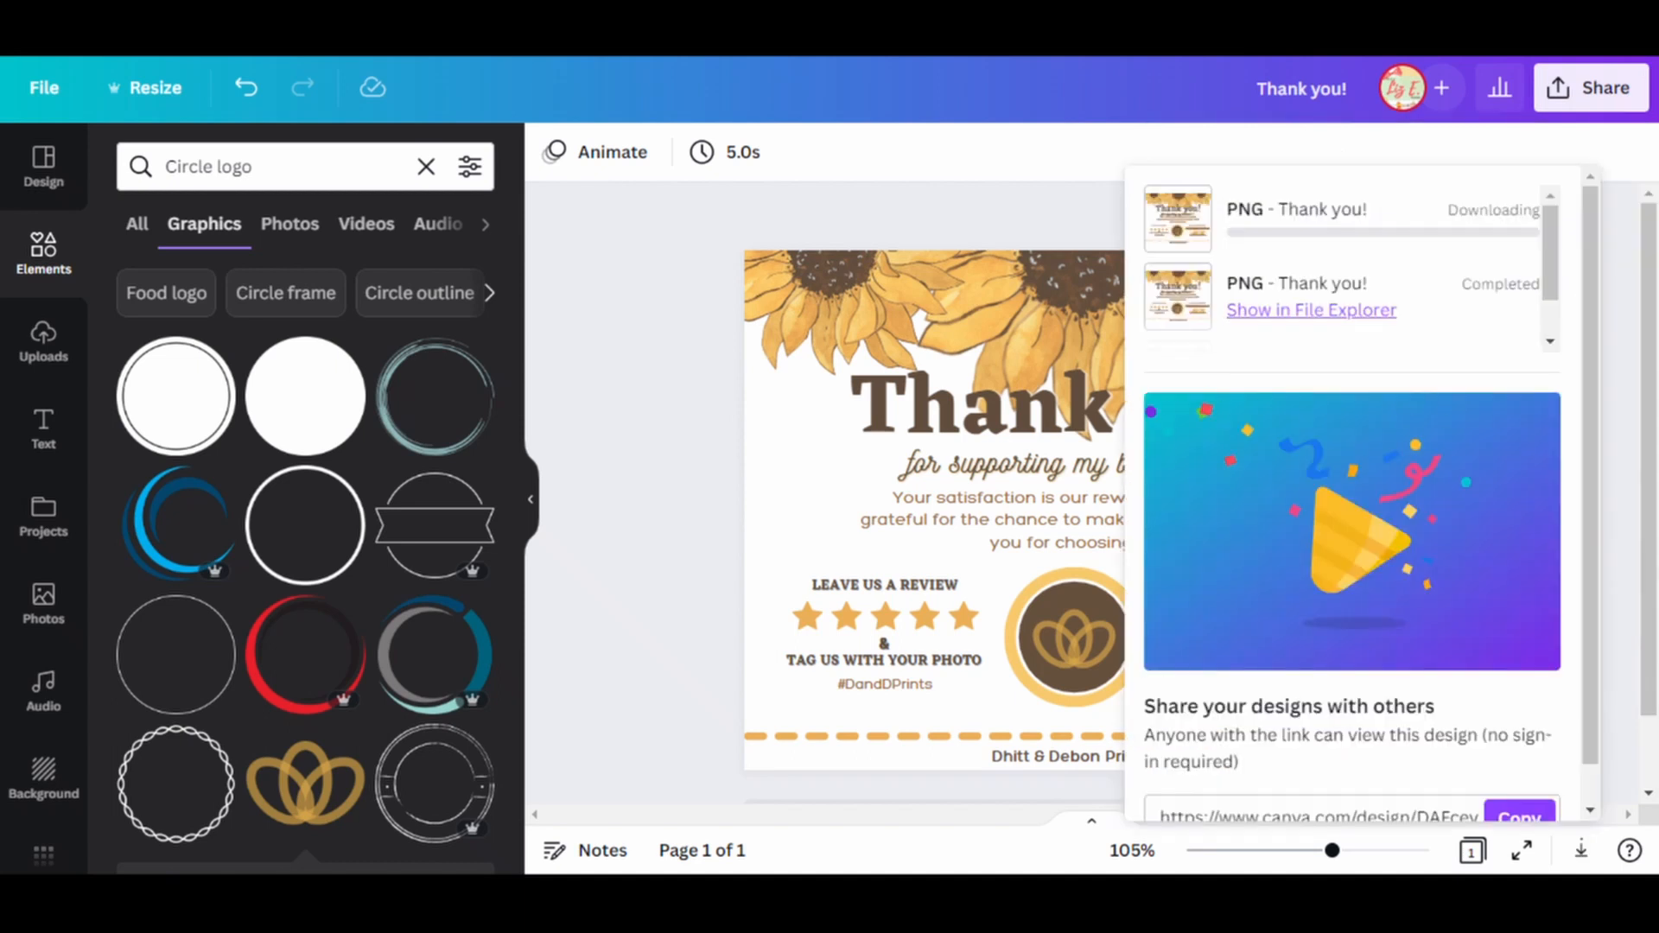
{"action": "key", "text": "Return"}
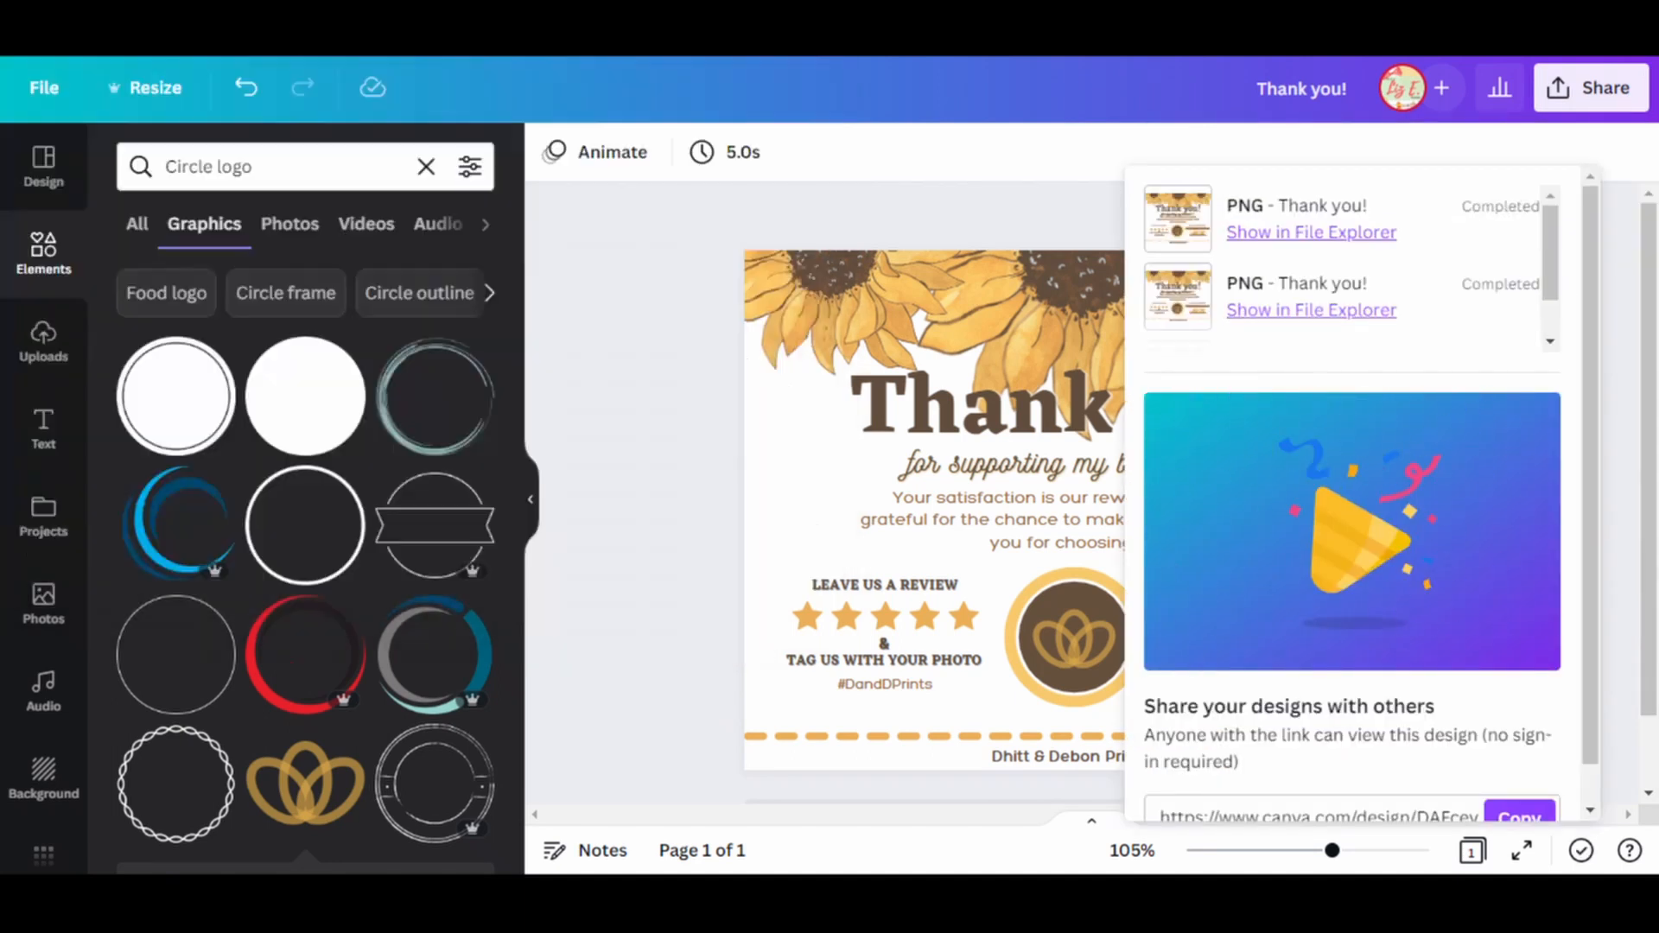
{"action": "left_click", "coordinate": [693, 433]}
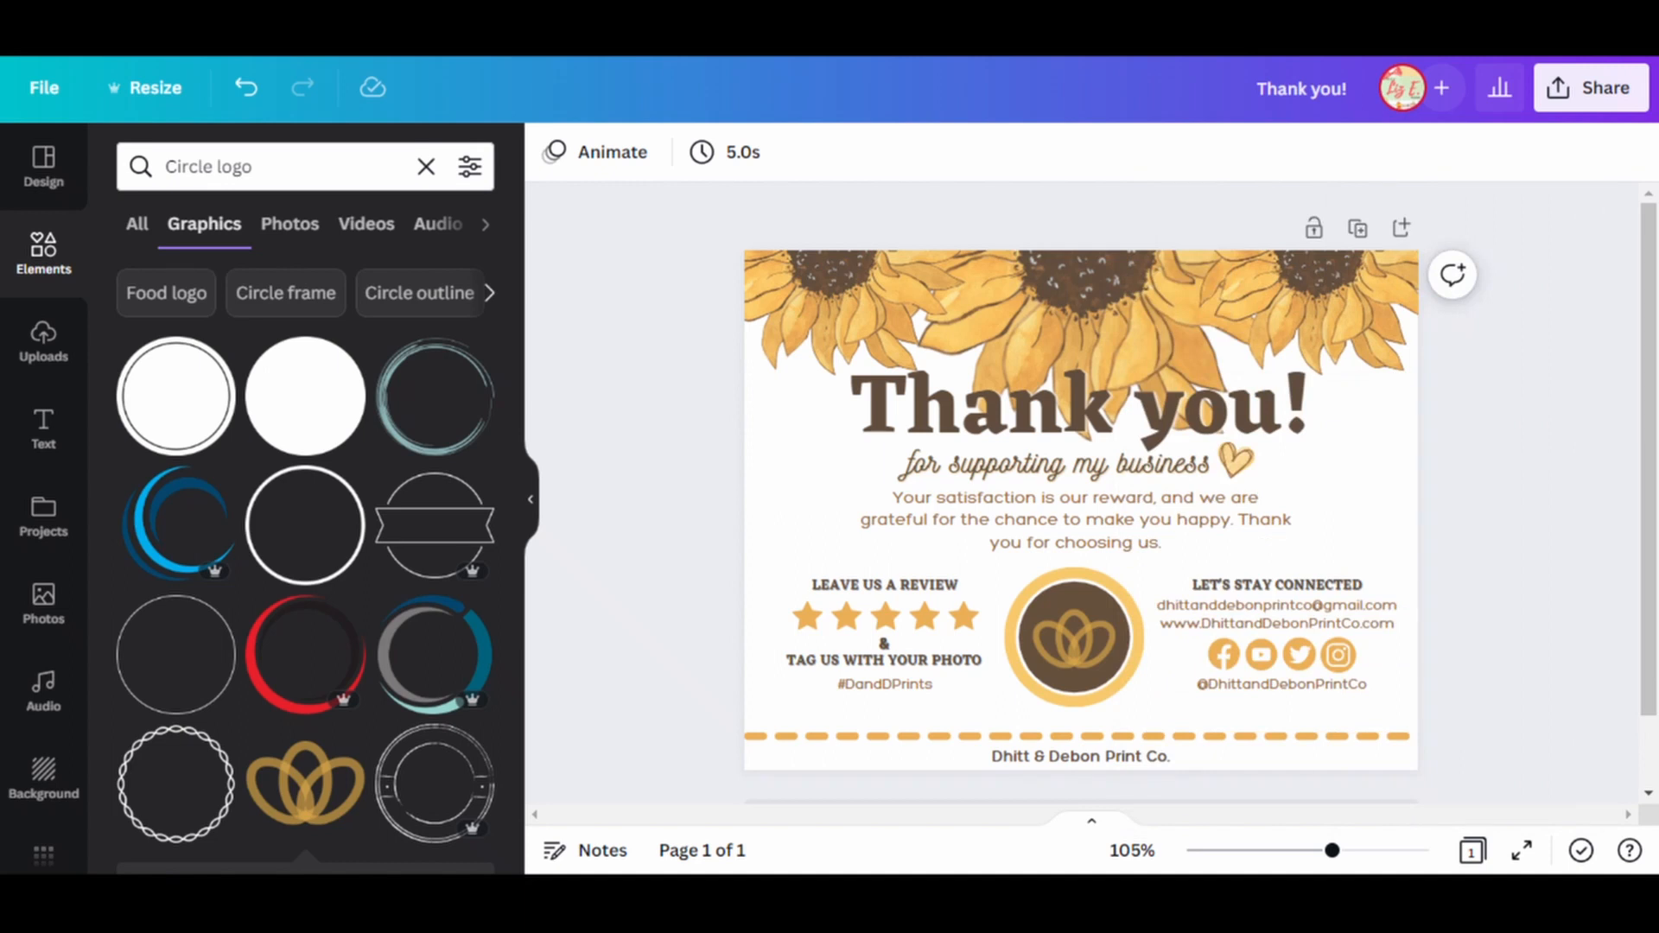
{"action": "left_click", "coordinate": [426, 167]}
{"action": "left_click", "coordinate": [530, 500]}
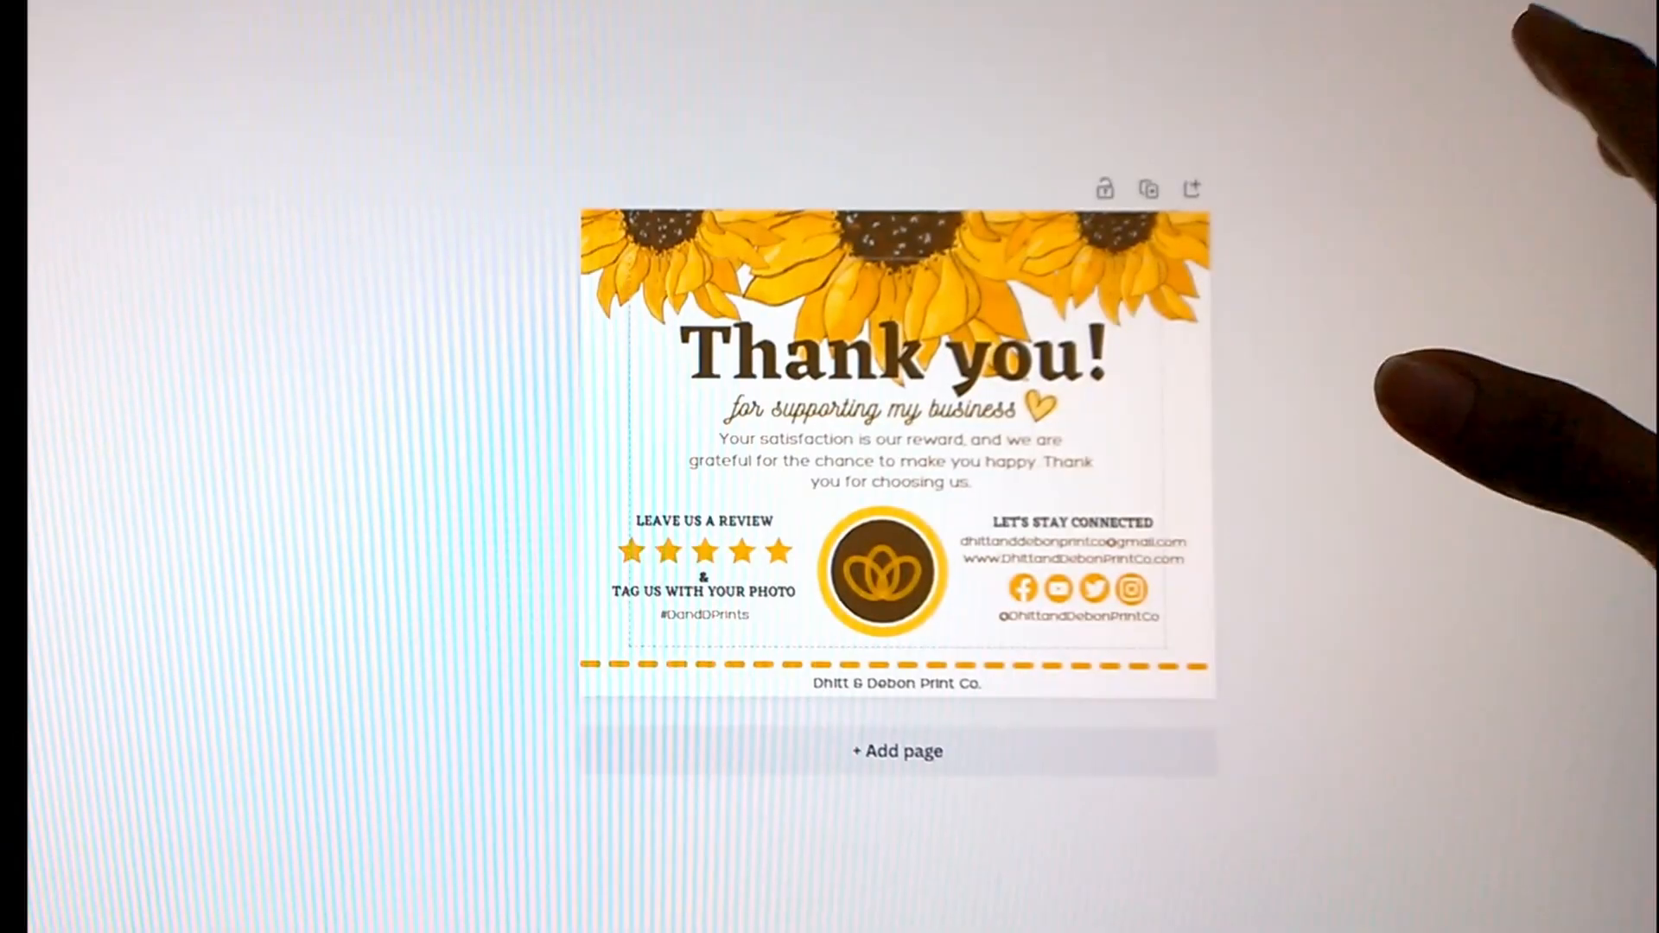